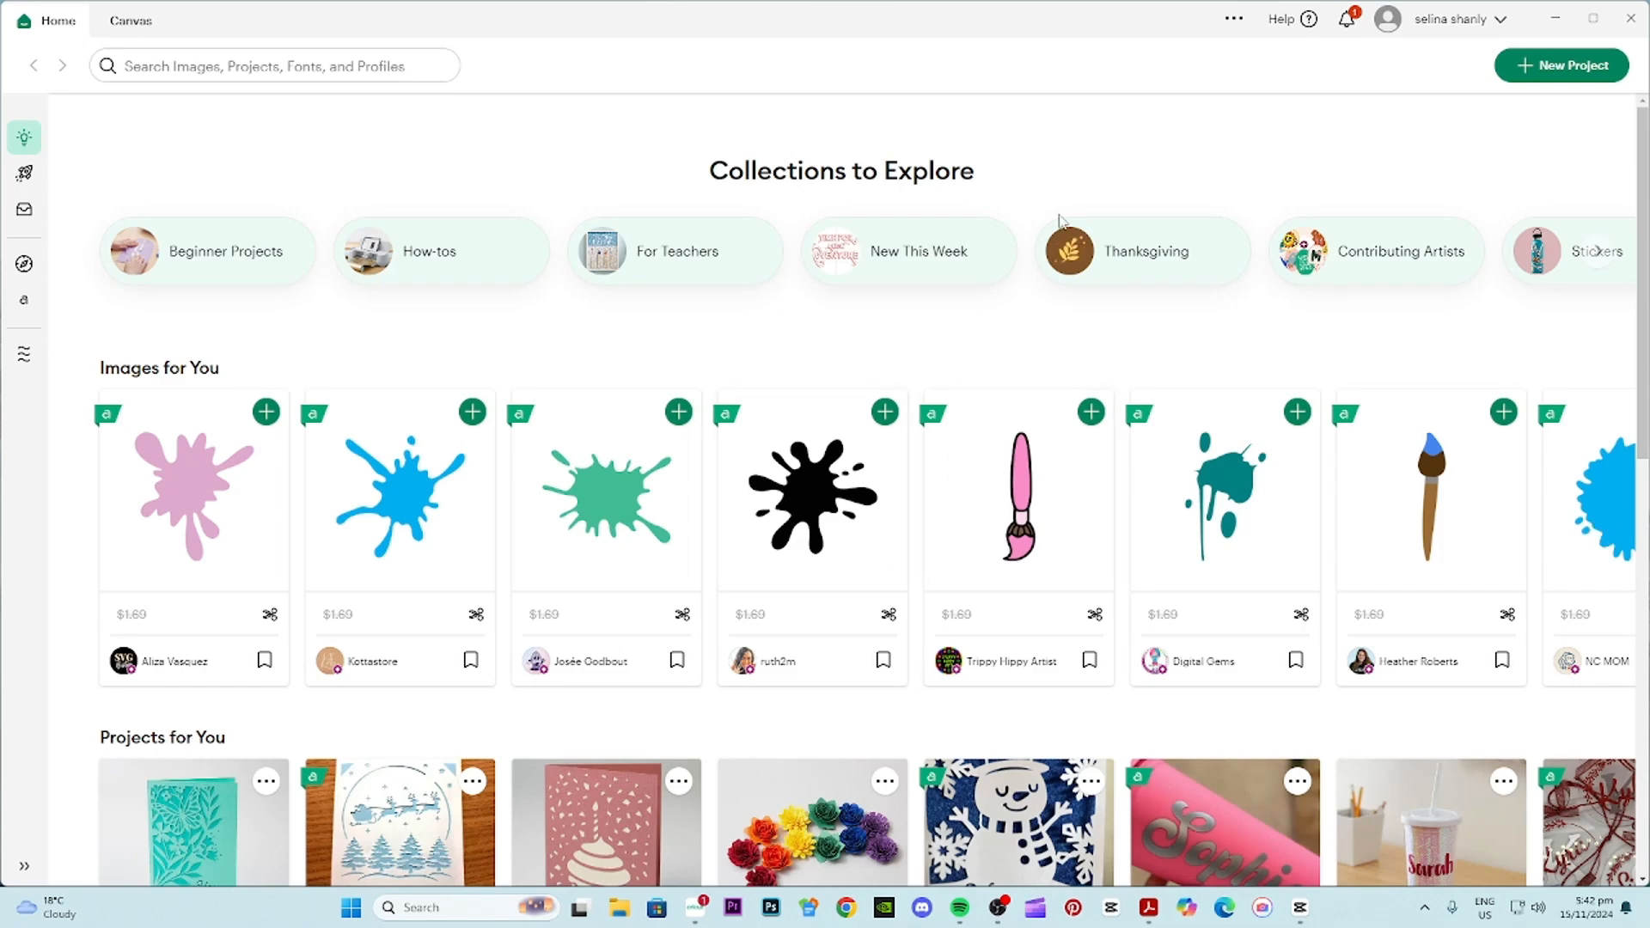
- Start a new project and upload the image of Stitch and Angel hugging with a pink border from the computer
{"action": "left_click", "coordinate": [1565, 73]}
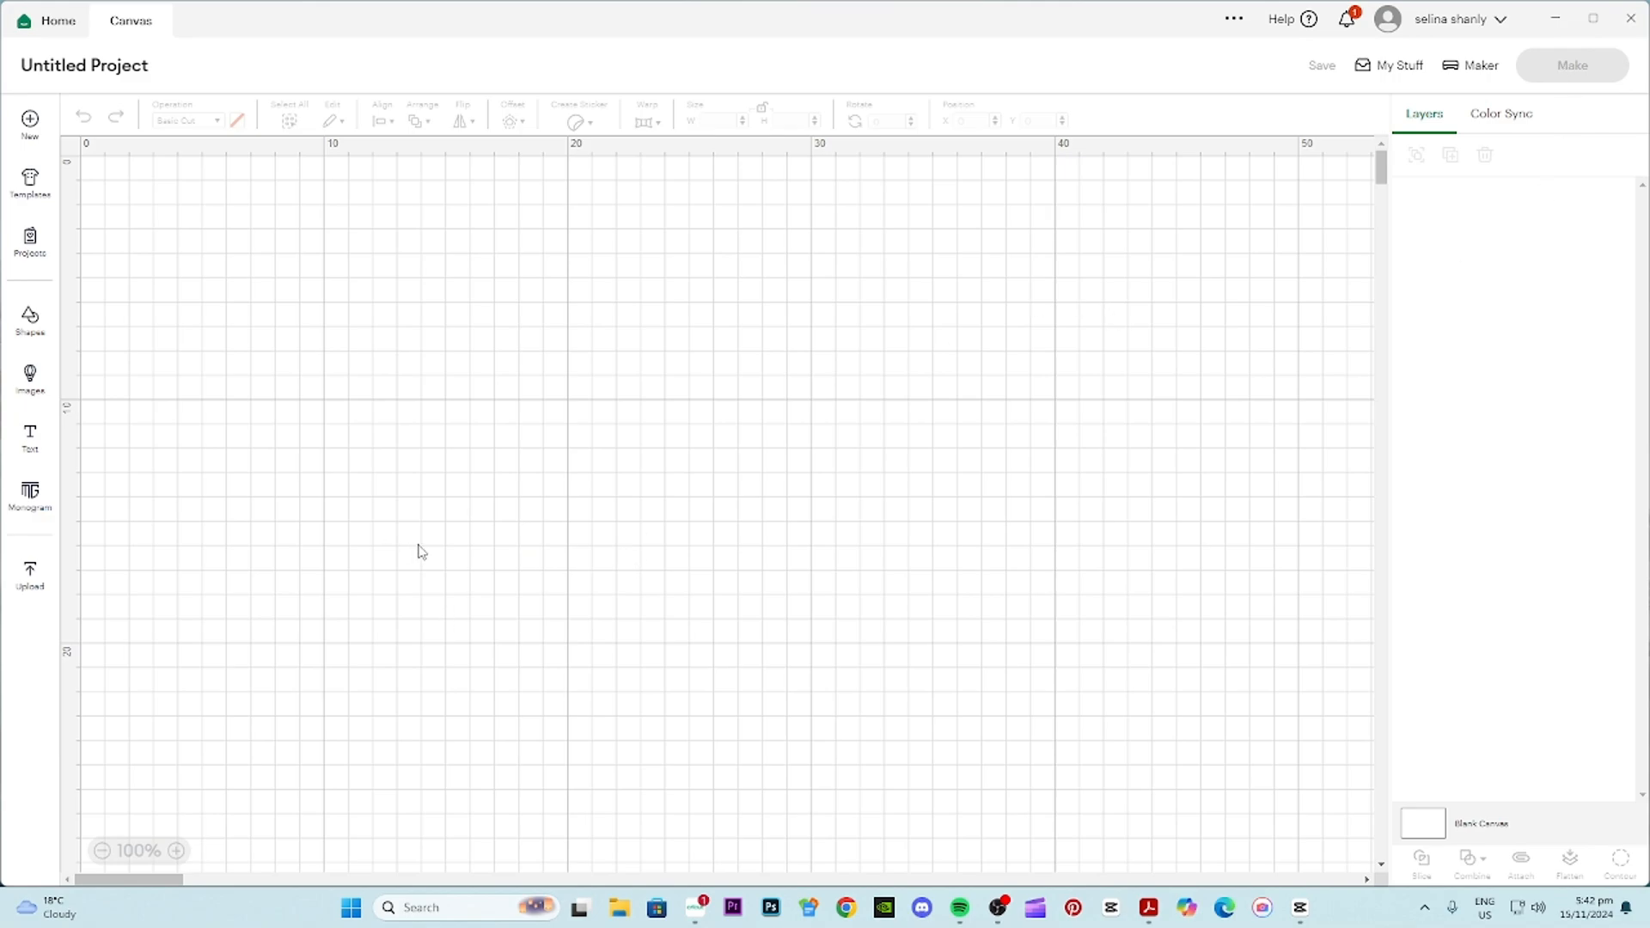
{"action": "left_click", "coordinate": [32, 576]}
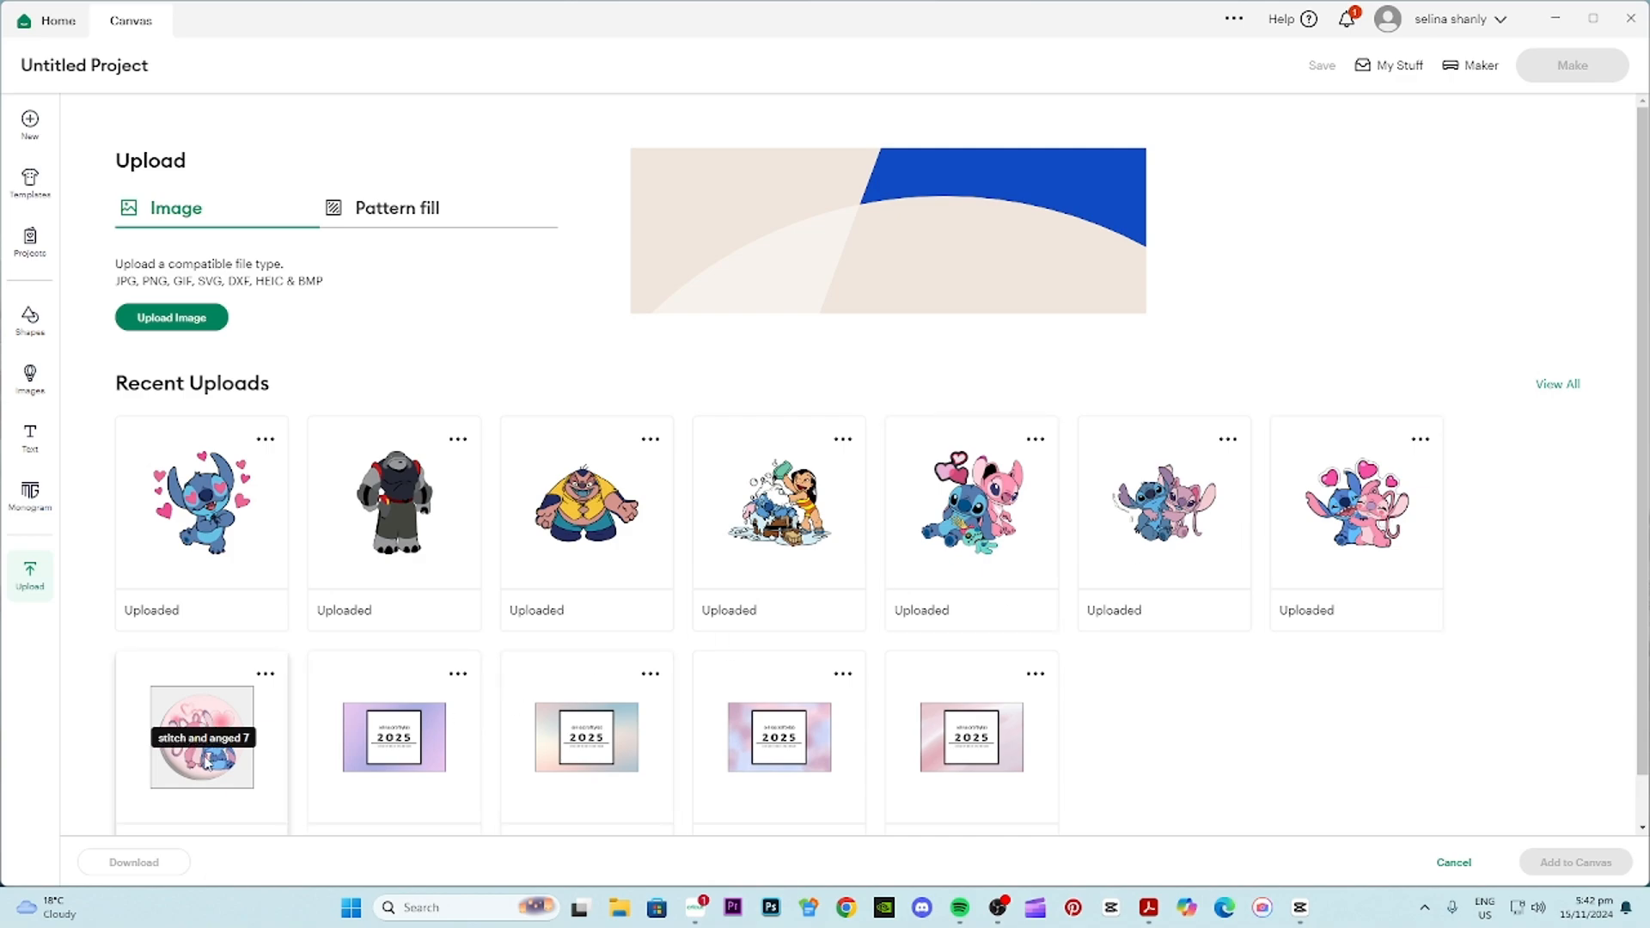
{"action": "left_click", "coordinate": [178, 324]}
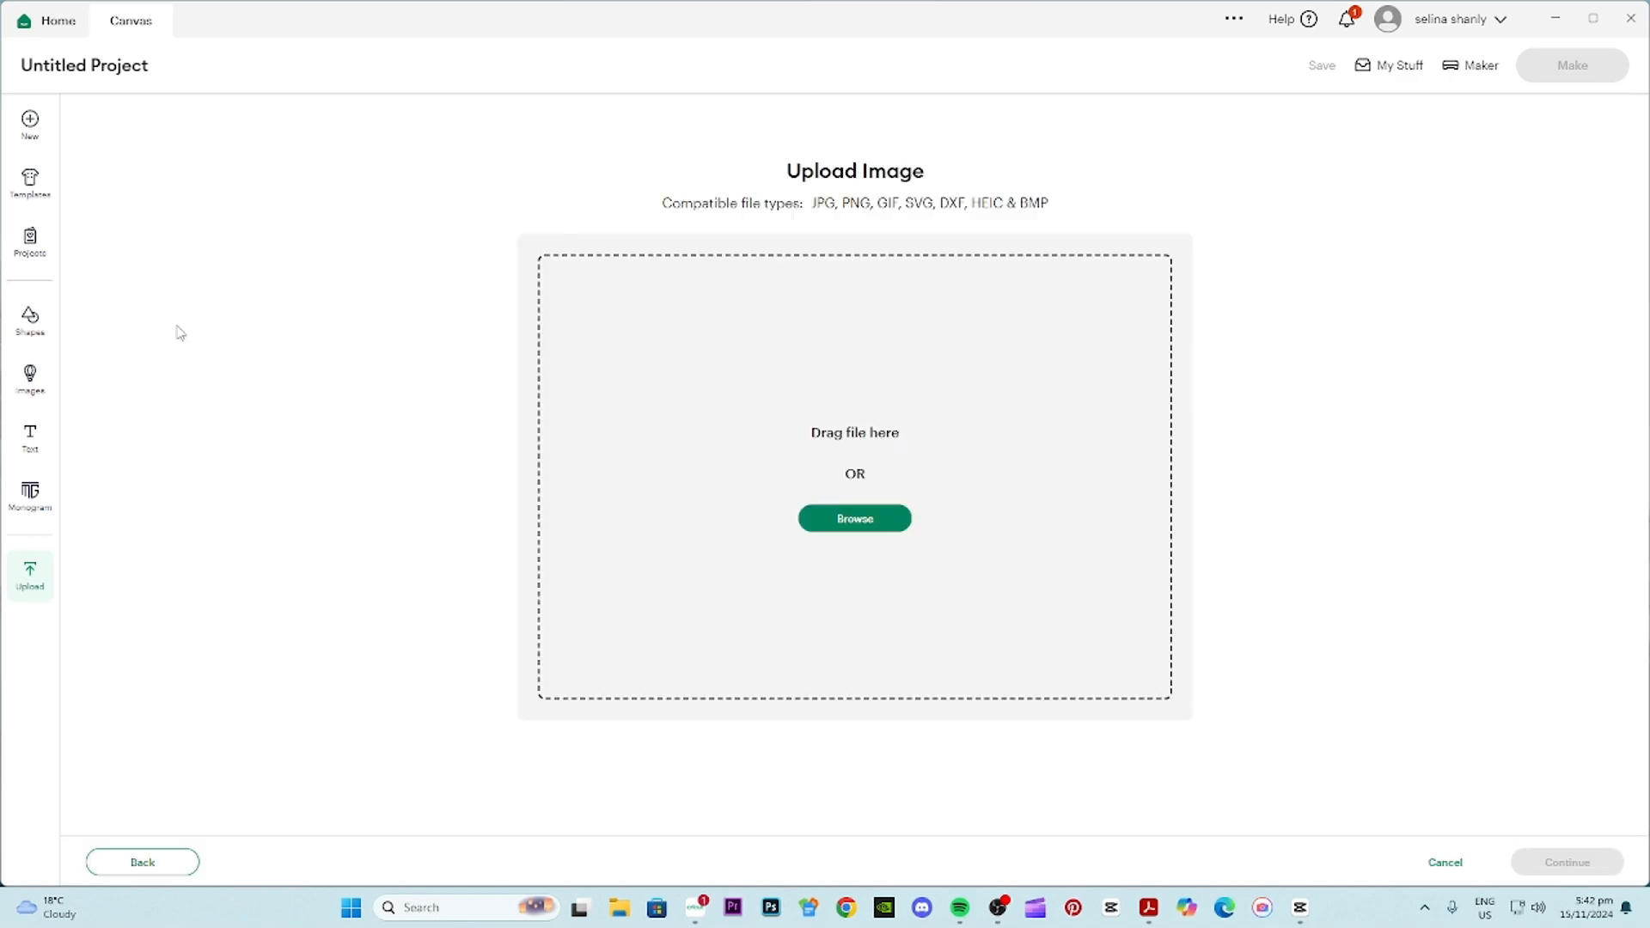
{"action": "left_click", "coordinate": [854, 519]}
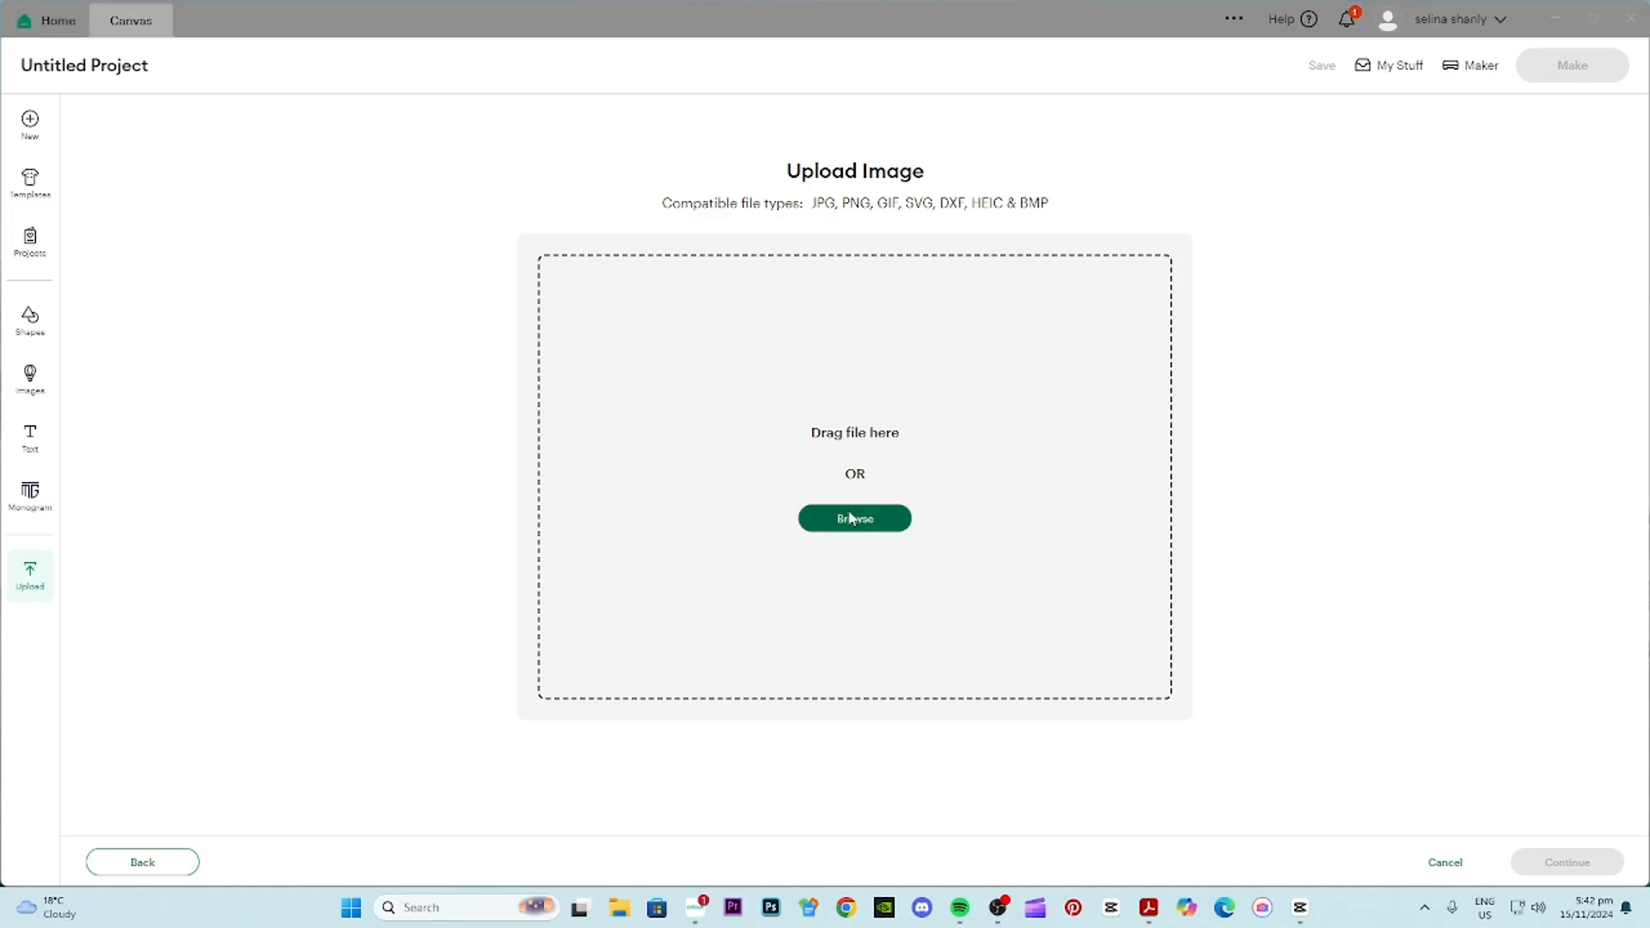
{"action": "double_click", "coordinate": [228, 215]}
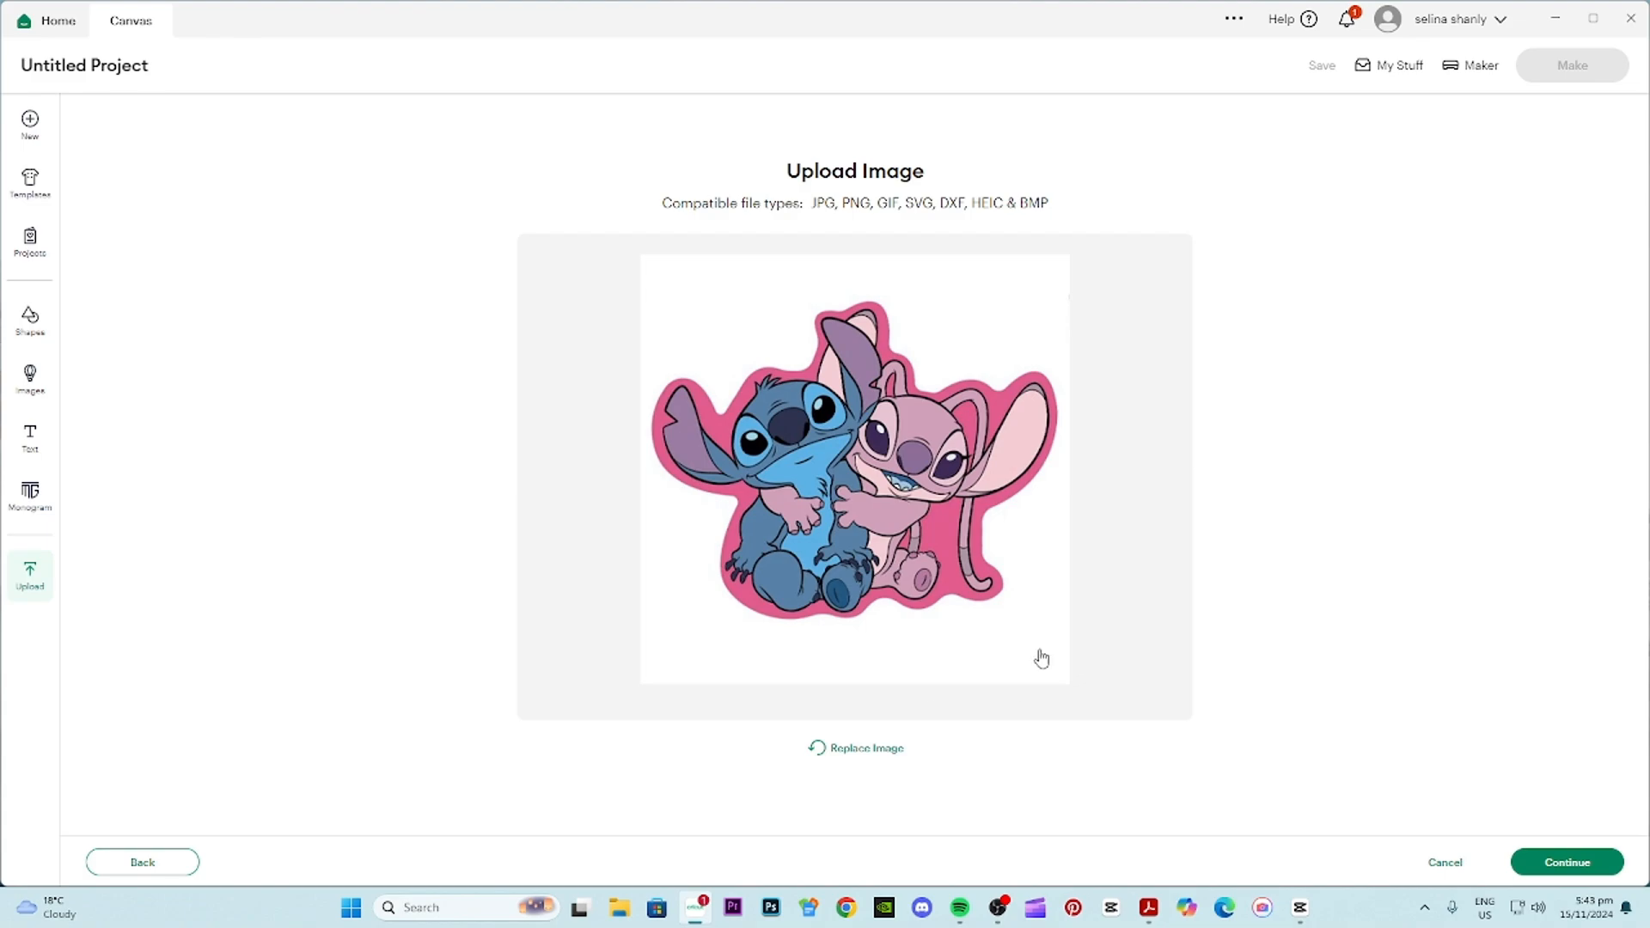
- Remove the uploaded image's background automatically and remove the pink border around the characters by colour selection
{"action": "left_click", "coordinate": [1591, 860]}
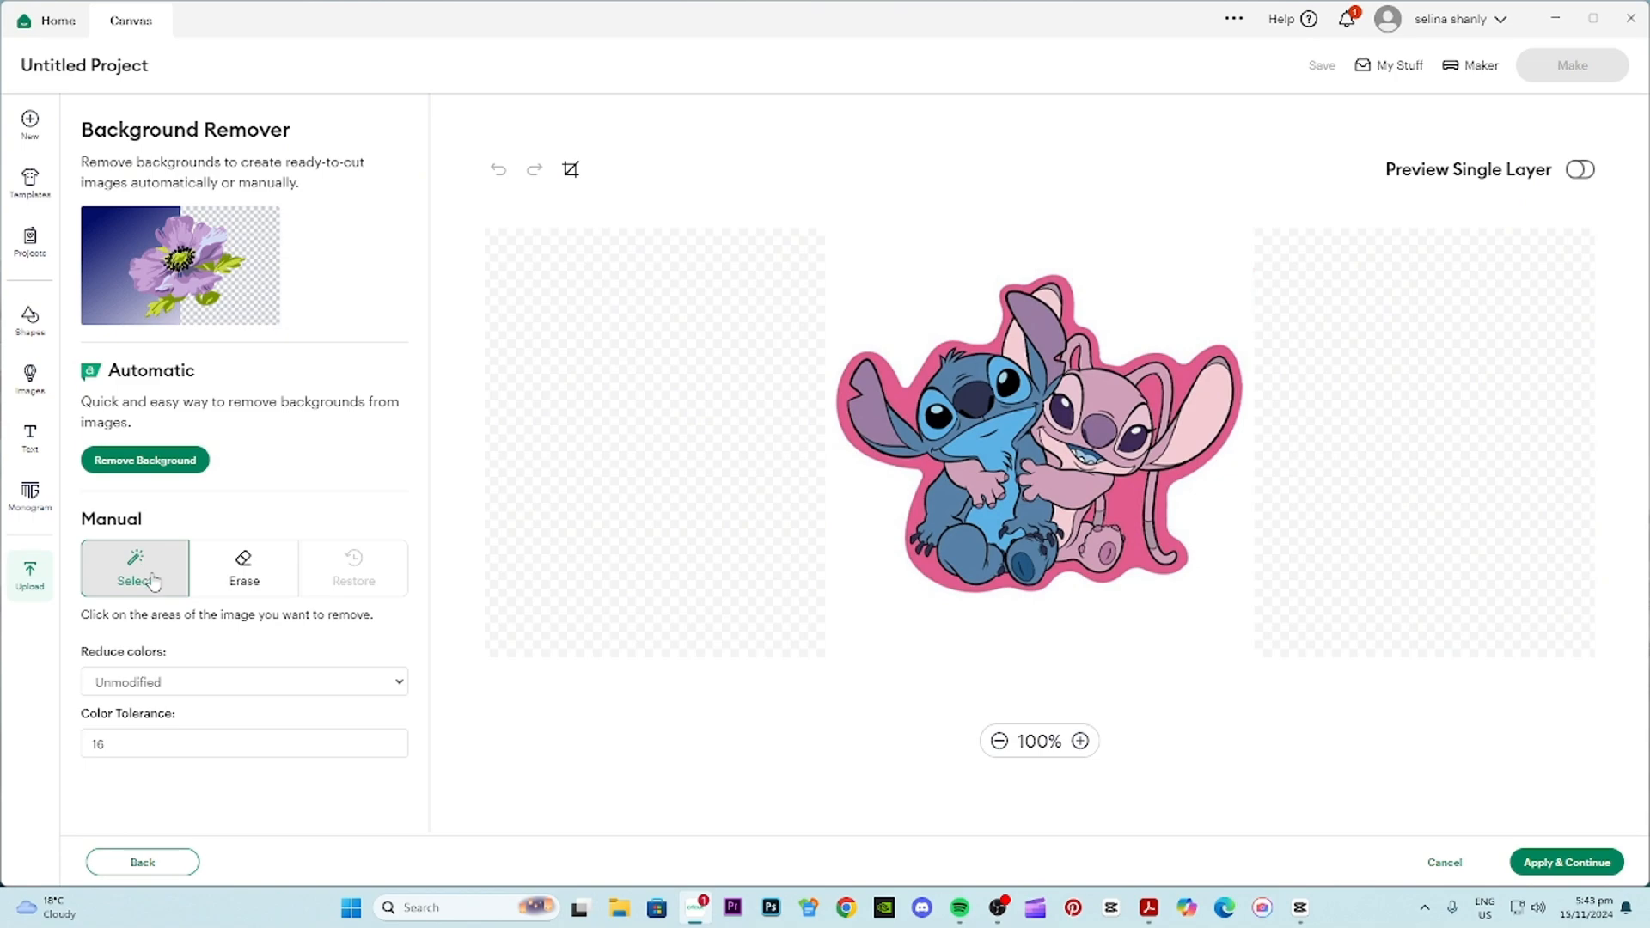
{"action": "left_click", "coordinate": [144, 462]}
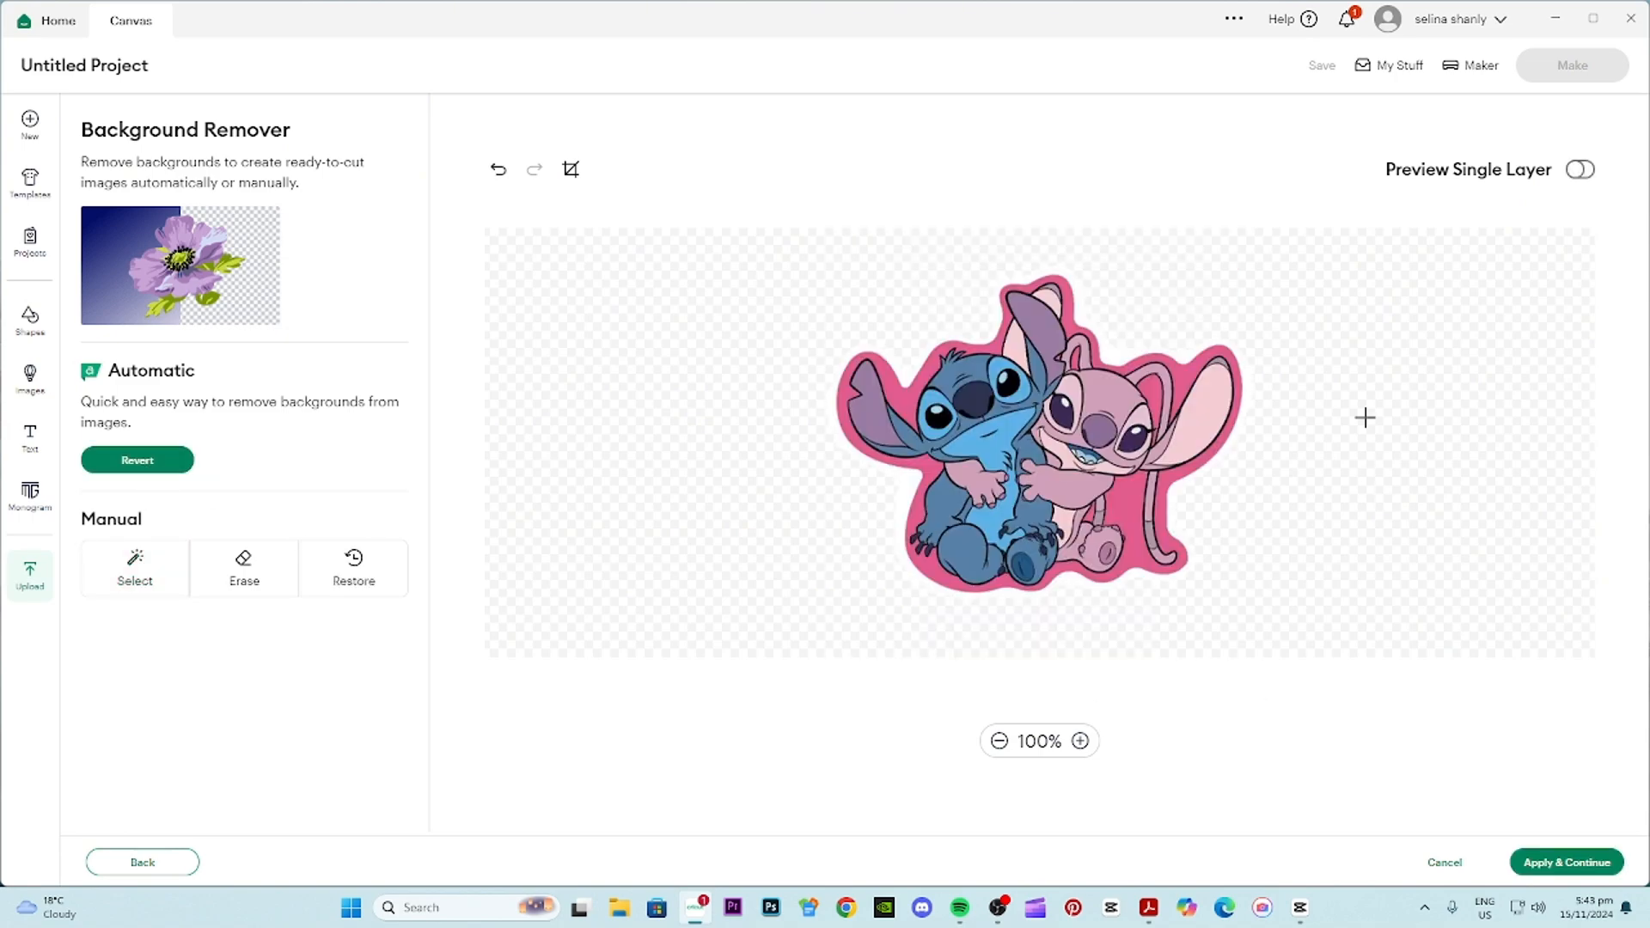
{"action": "left_click", "coordinate": [165, 583]}
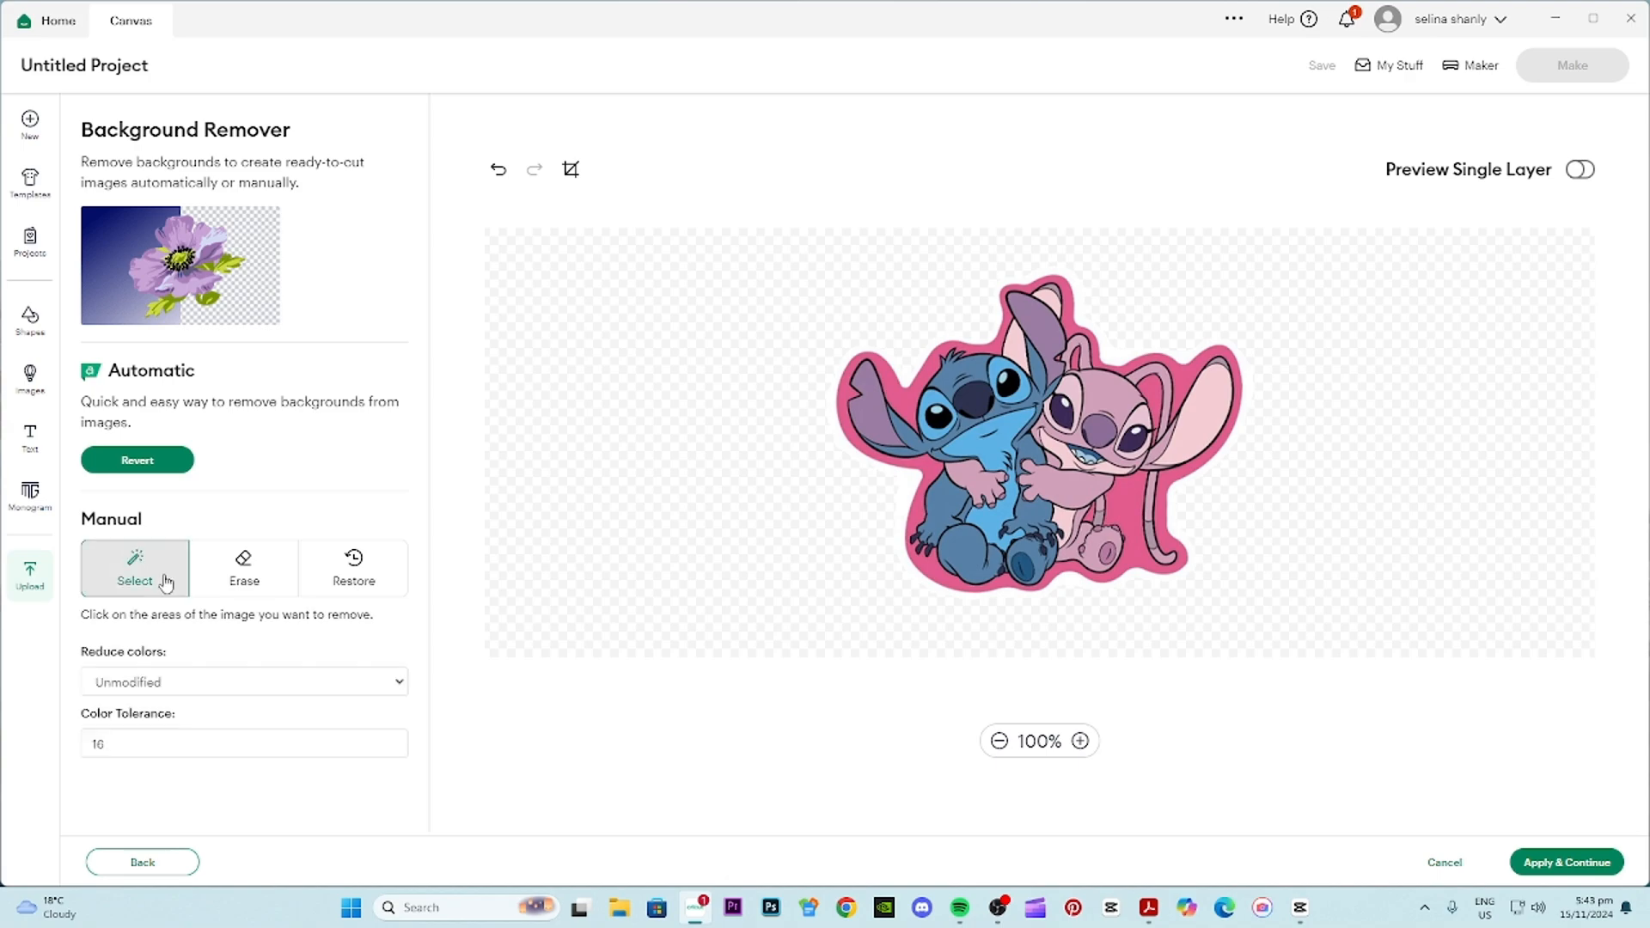
{"action": "left_click", "coordinate": [926, 469]}
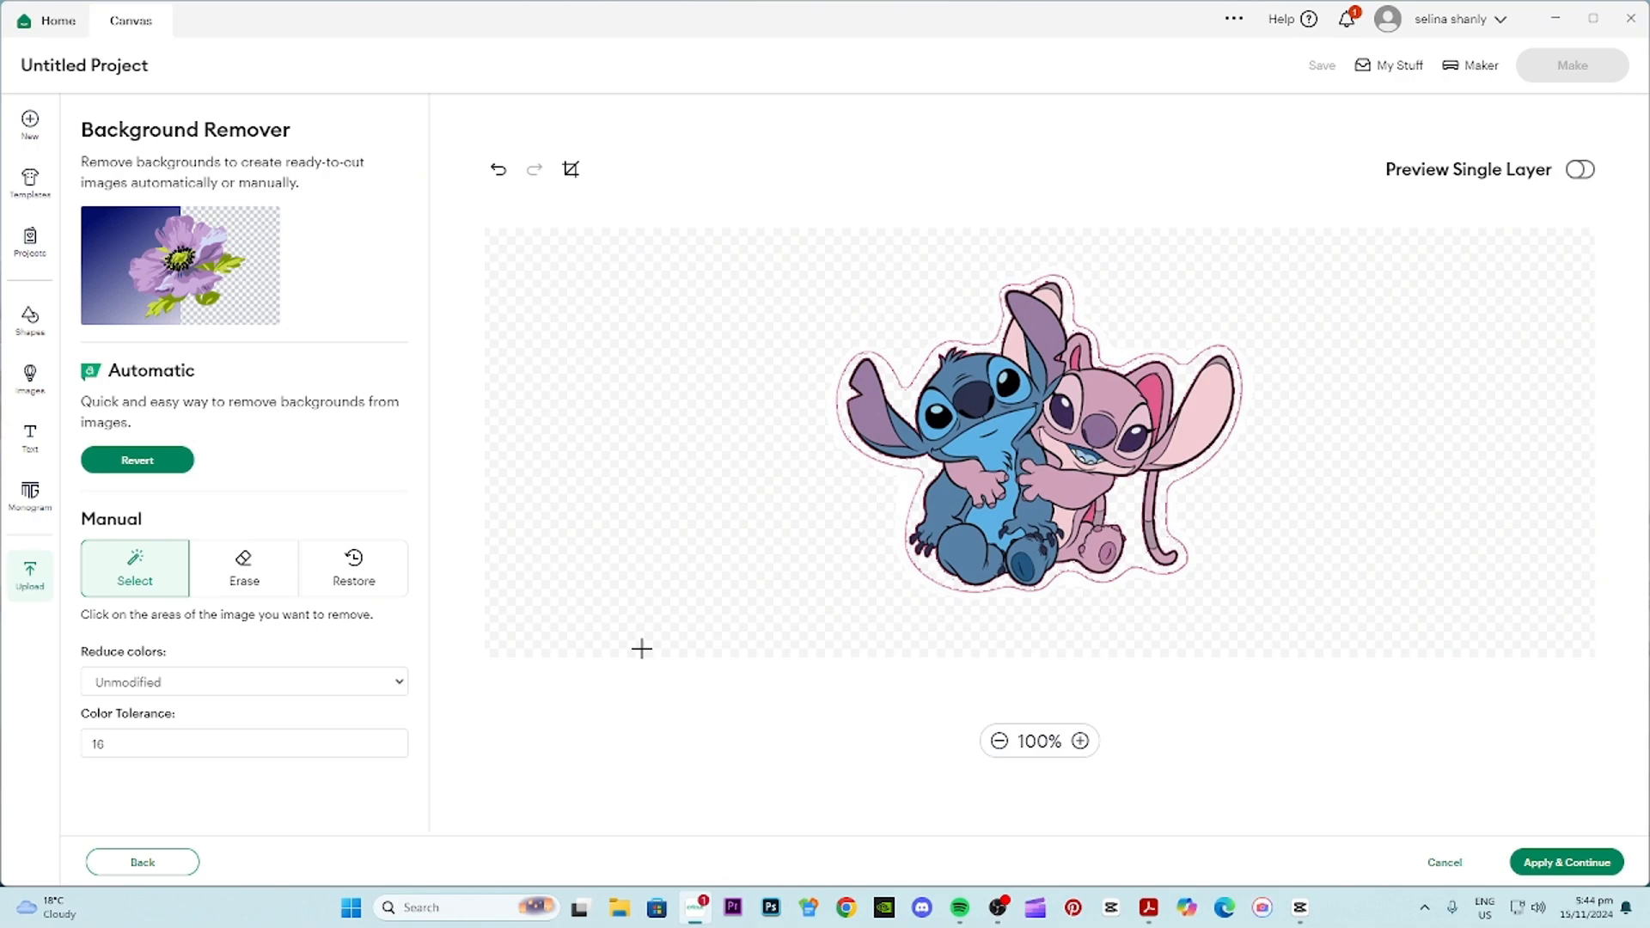
- Erase the leftover pink outline below Angel's foot and tail with the eraser at size 20
{"action": "left_click", "coordinate": [246, 574]}
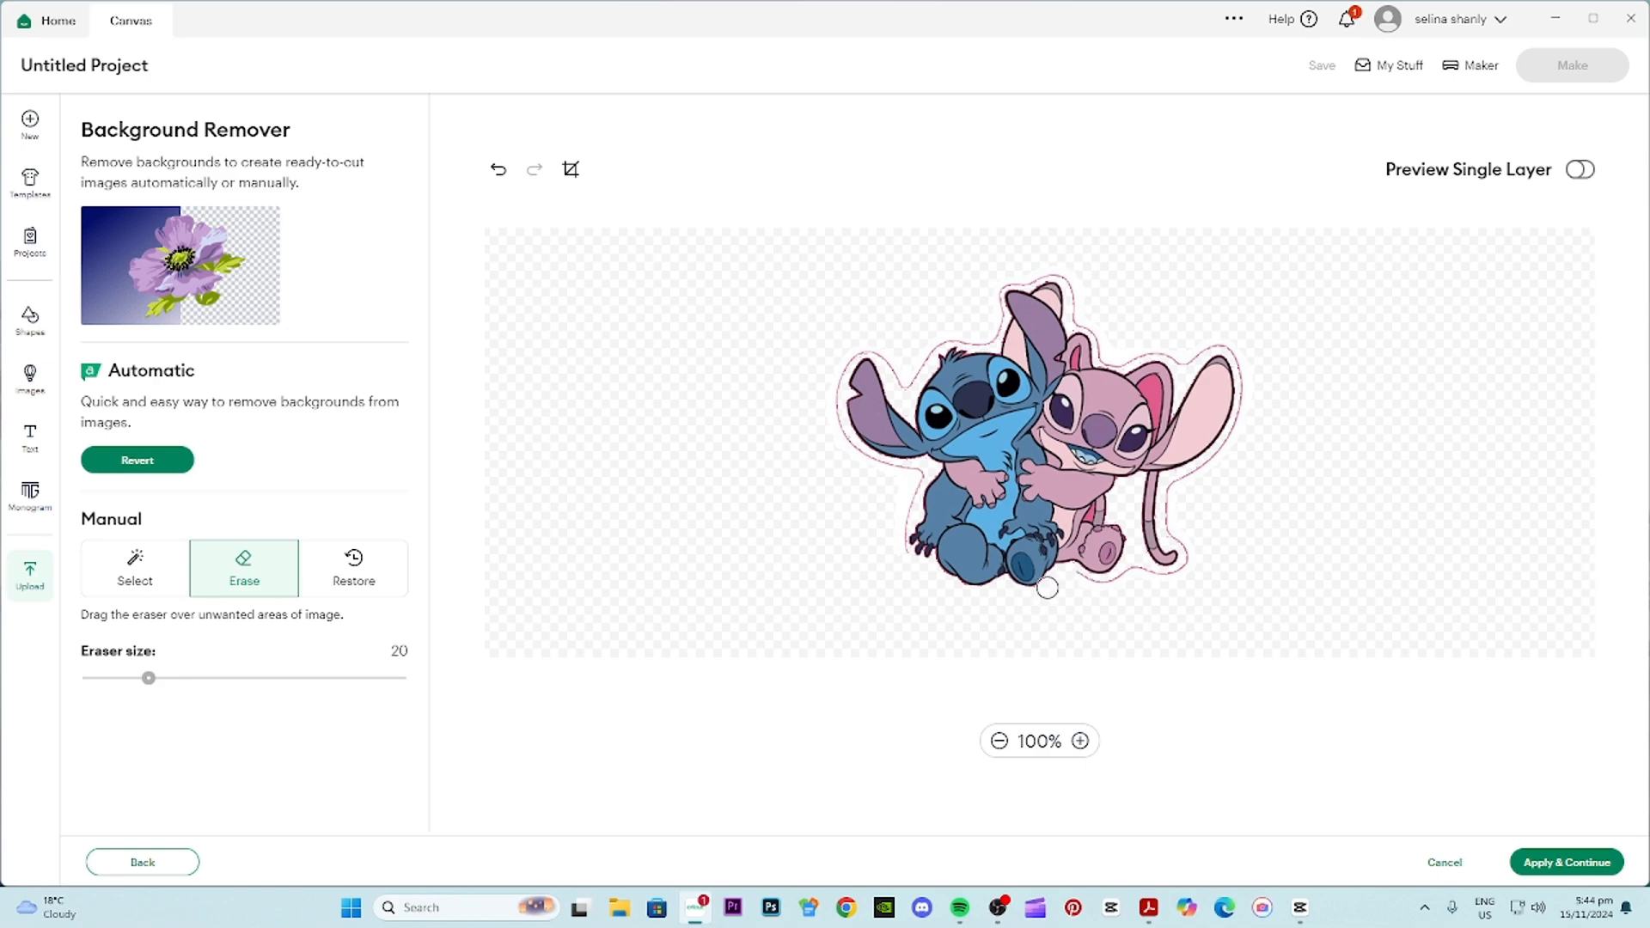
{"action": "left_click", "coordinate": [1081, 740]}
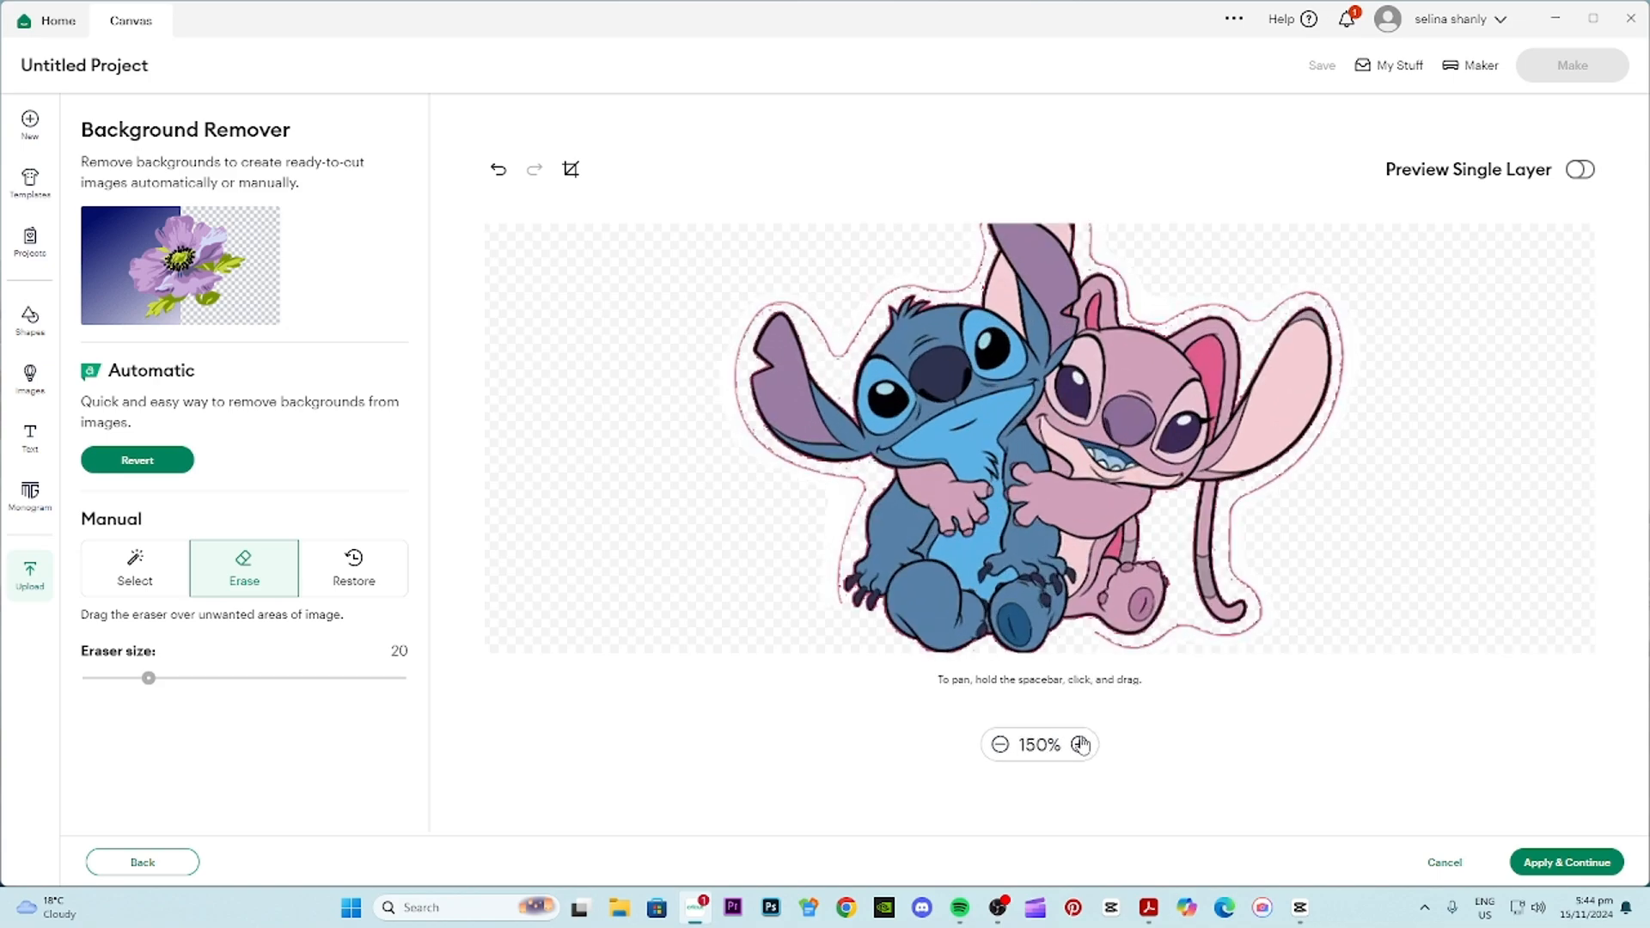
{"action": "left_click", "coordinate": [1080, 744]}
{"action": "left_click", "coordinate": [1081, 744]}
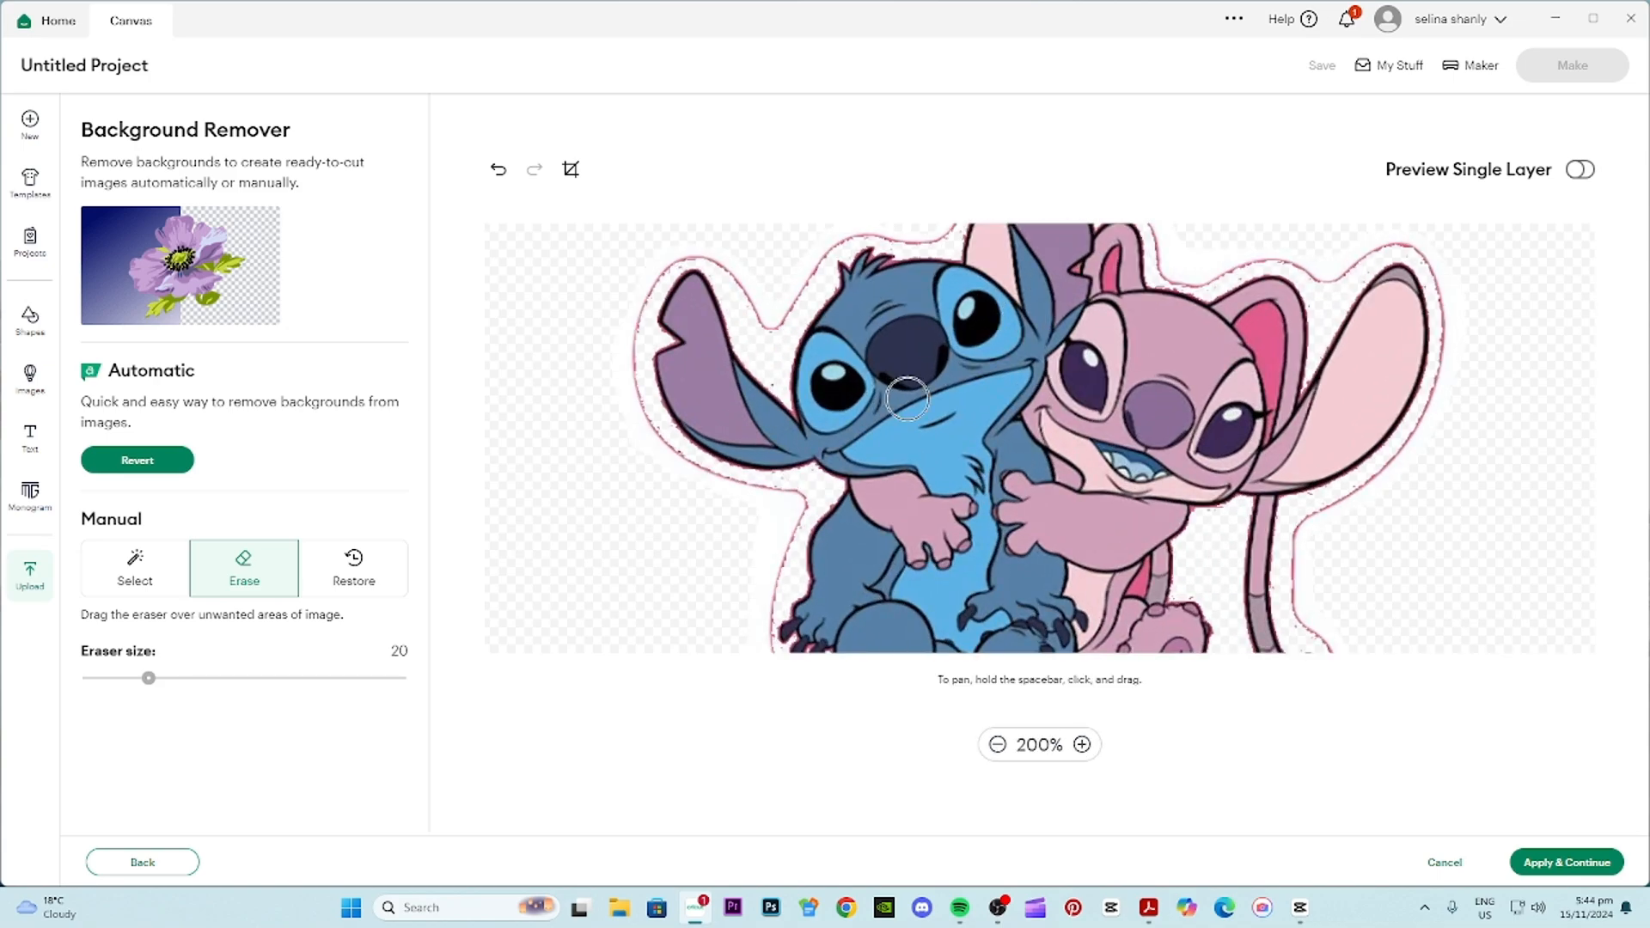
{"action": "left_click_drag", "start_coordinate": [943, 483], "coordinate": [865, 303]}
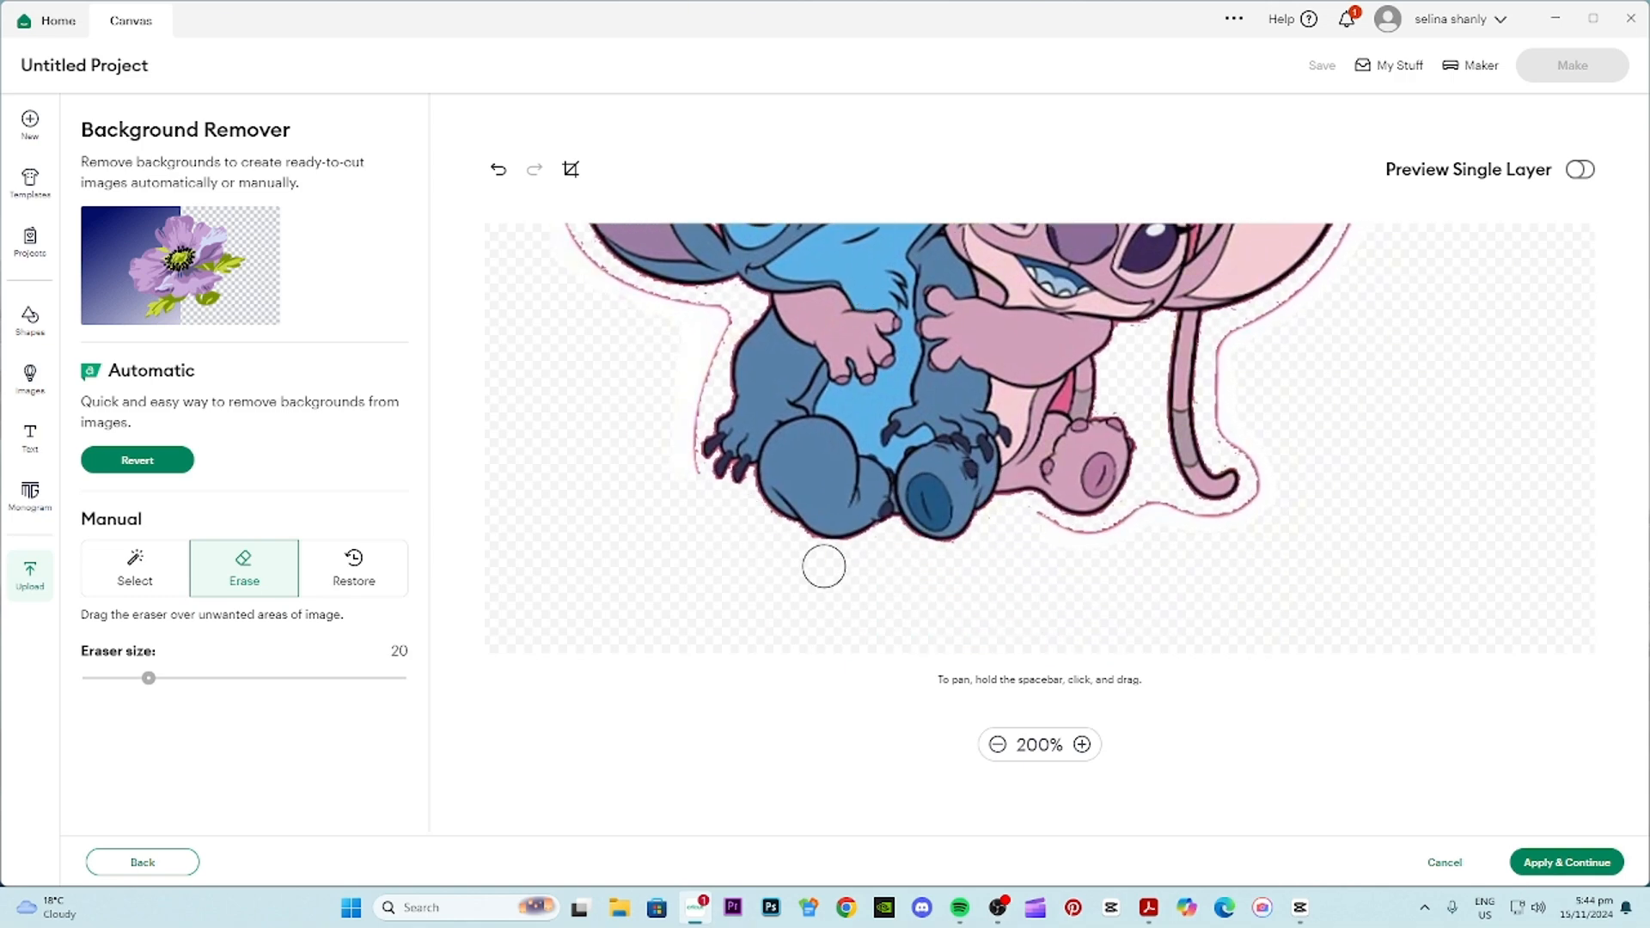
{"action": "left_click", "coordinate": [1080, 744]}
{"action": "left_click", "coordinate": [1081, 745]}
{"action": "left_click", "coordinate": [1081, 744]}
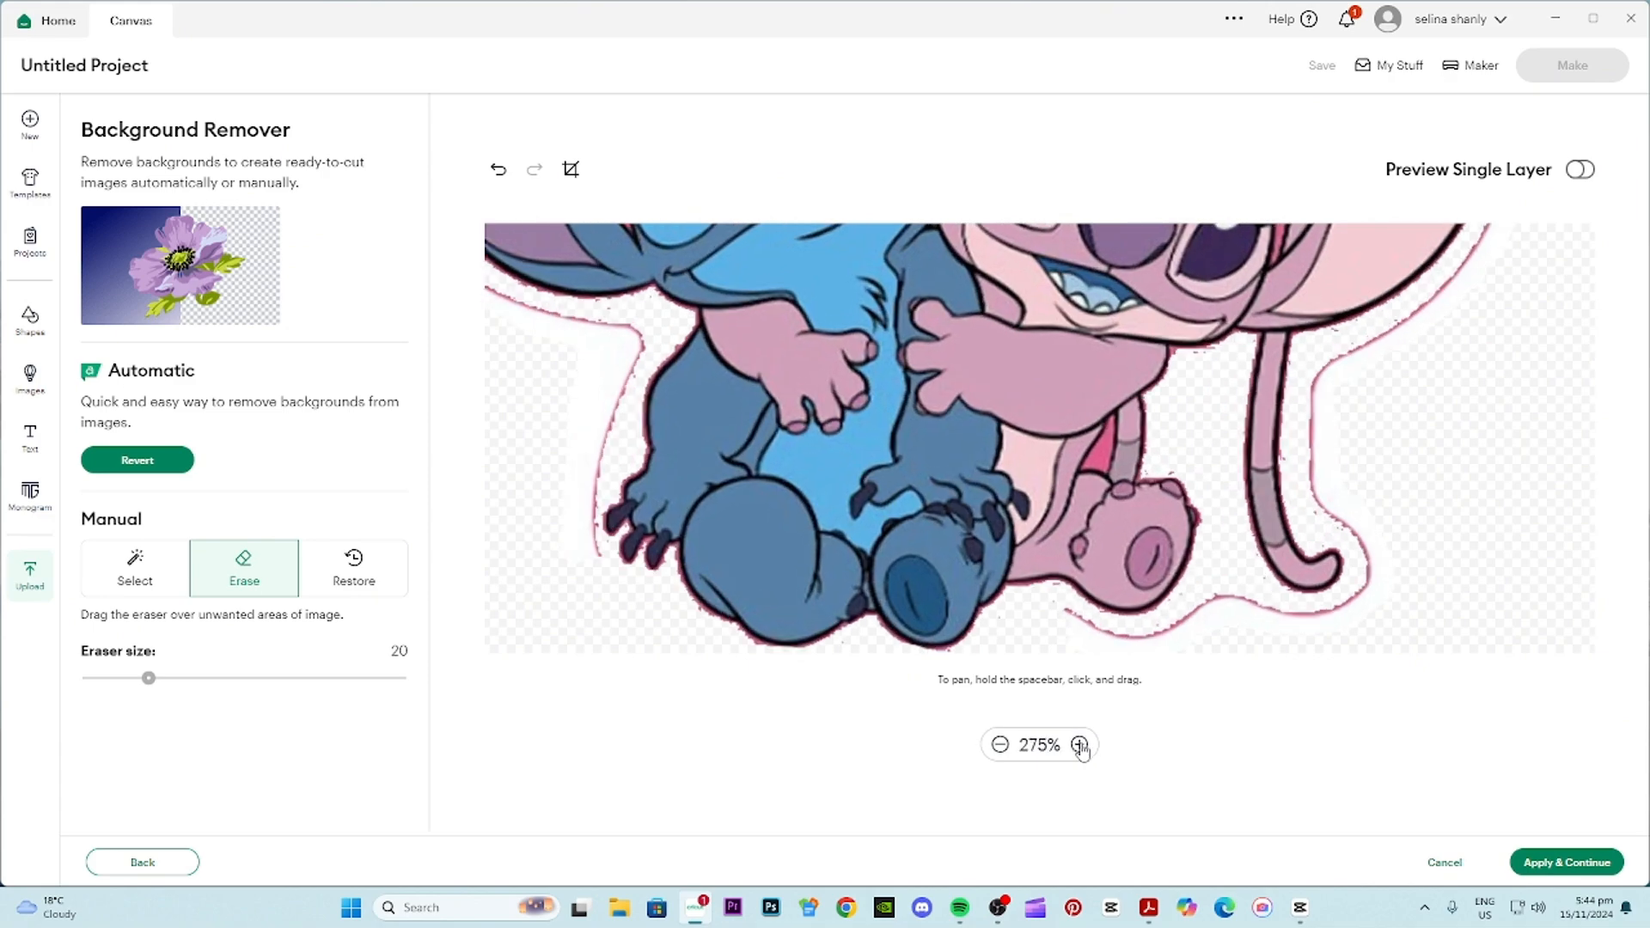
{"action": "left_click", "coordinate": [1080, 745]}
{"action": "left_click", "coordinate": [1080, 744]}
{"action": "mouse_move", "coordinate": [935, 490]}
{"action": "left_mouse_down"}
{"action": "mouse_move", "coordinate": [925, 438]}
{"action": "mouse_move", "coordinate": [980, 320]}
{"action": "left_mouse_up"}
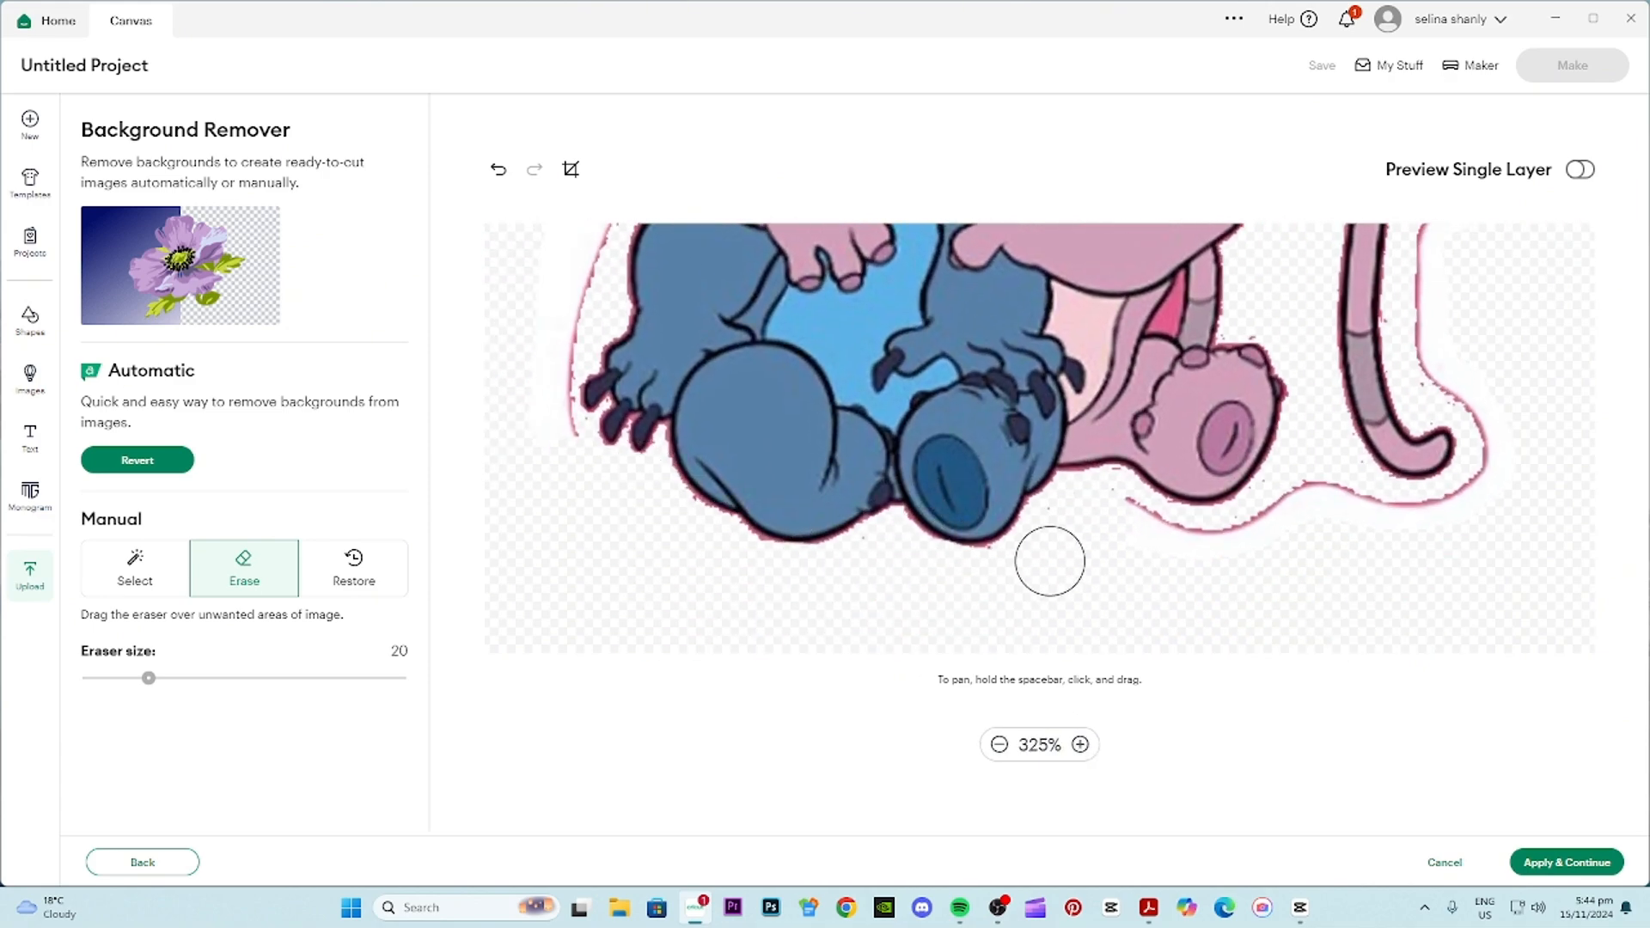
{"action": "mouse_move", "coordinate": [1114, 522]}
{"action": "left_mouse_down"}
{"action": "mouse_move", "coordinate": [1236, 546]}
{"action": "mouse_move", "coordinate": [1292, 514]}
{"action": "mouse_move", "coordinate": [1384, 520]}
{"action": "left_mouse_up"}
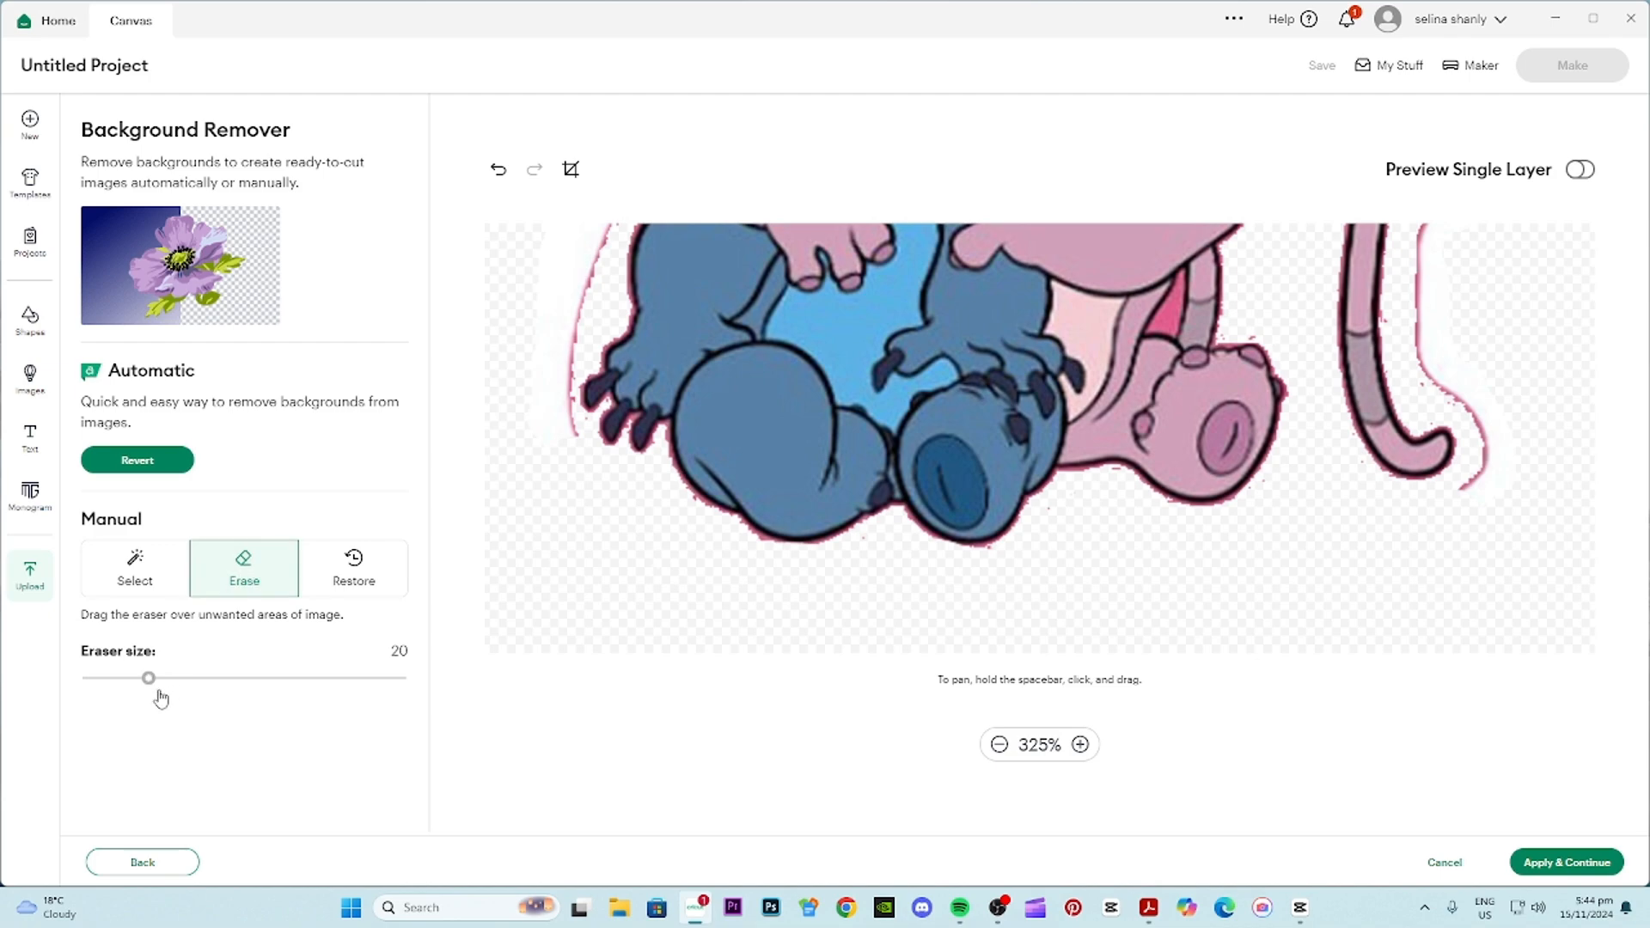
- Set the eraser size to 2 and erase the edges along Stitch's foot and beneath his drooping ear
{"action": "left_click_drag", "start_coordinate": [147, 683], "coordinate": [94, 685]}
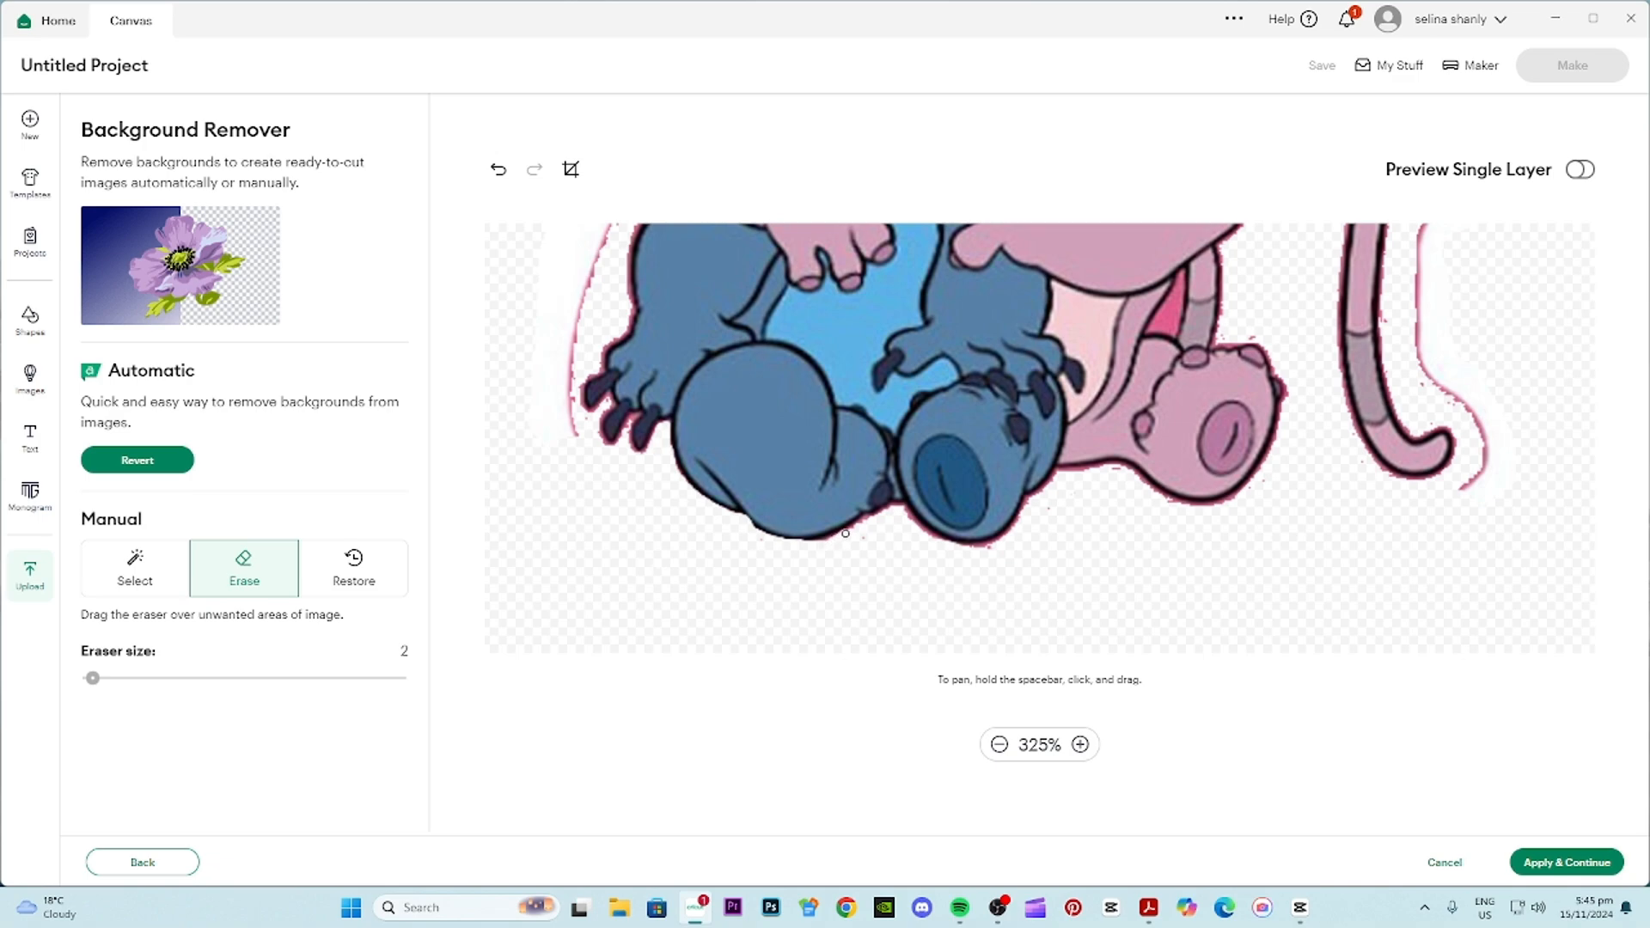
{"action": "scroll", "coordinate": [758, 630], "scroll_direction": "up", "scroll_amount": 2}
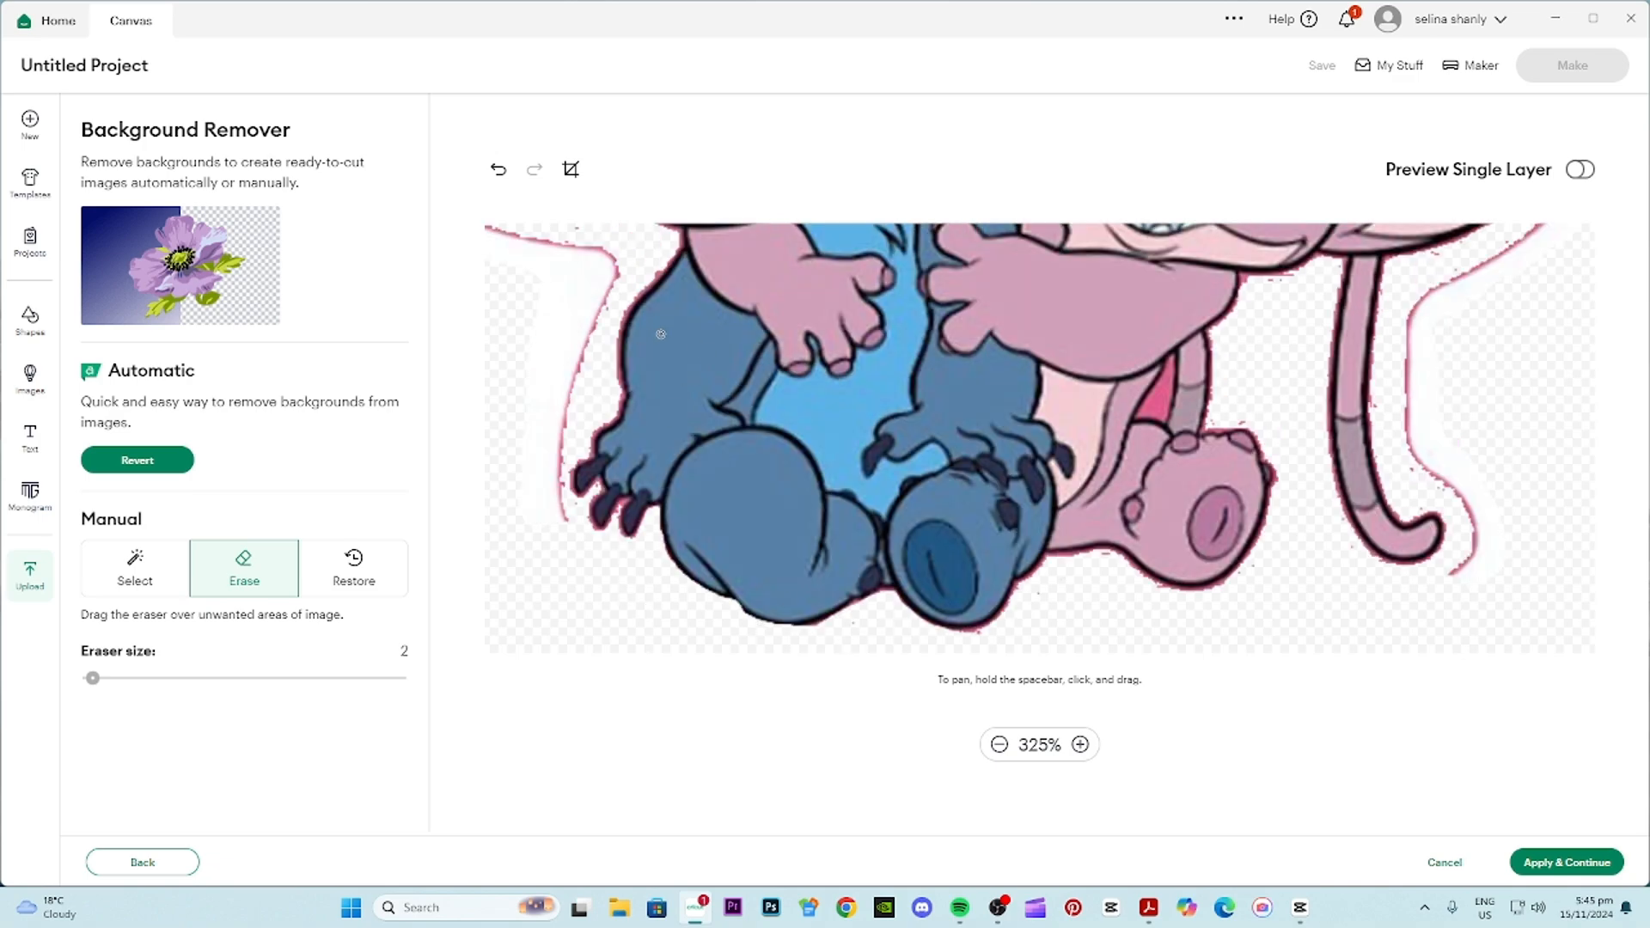
{"action": "left_click_drag", "start_coordinate": [957, 340], "coordinate": [1056, 611]}
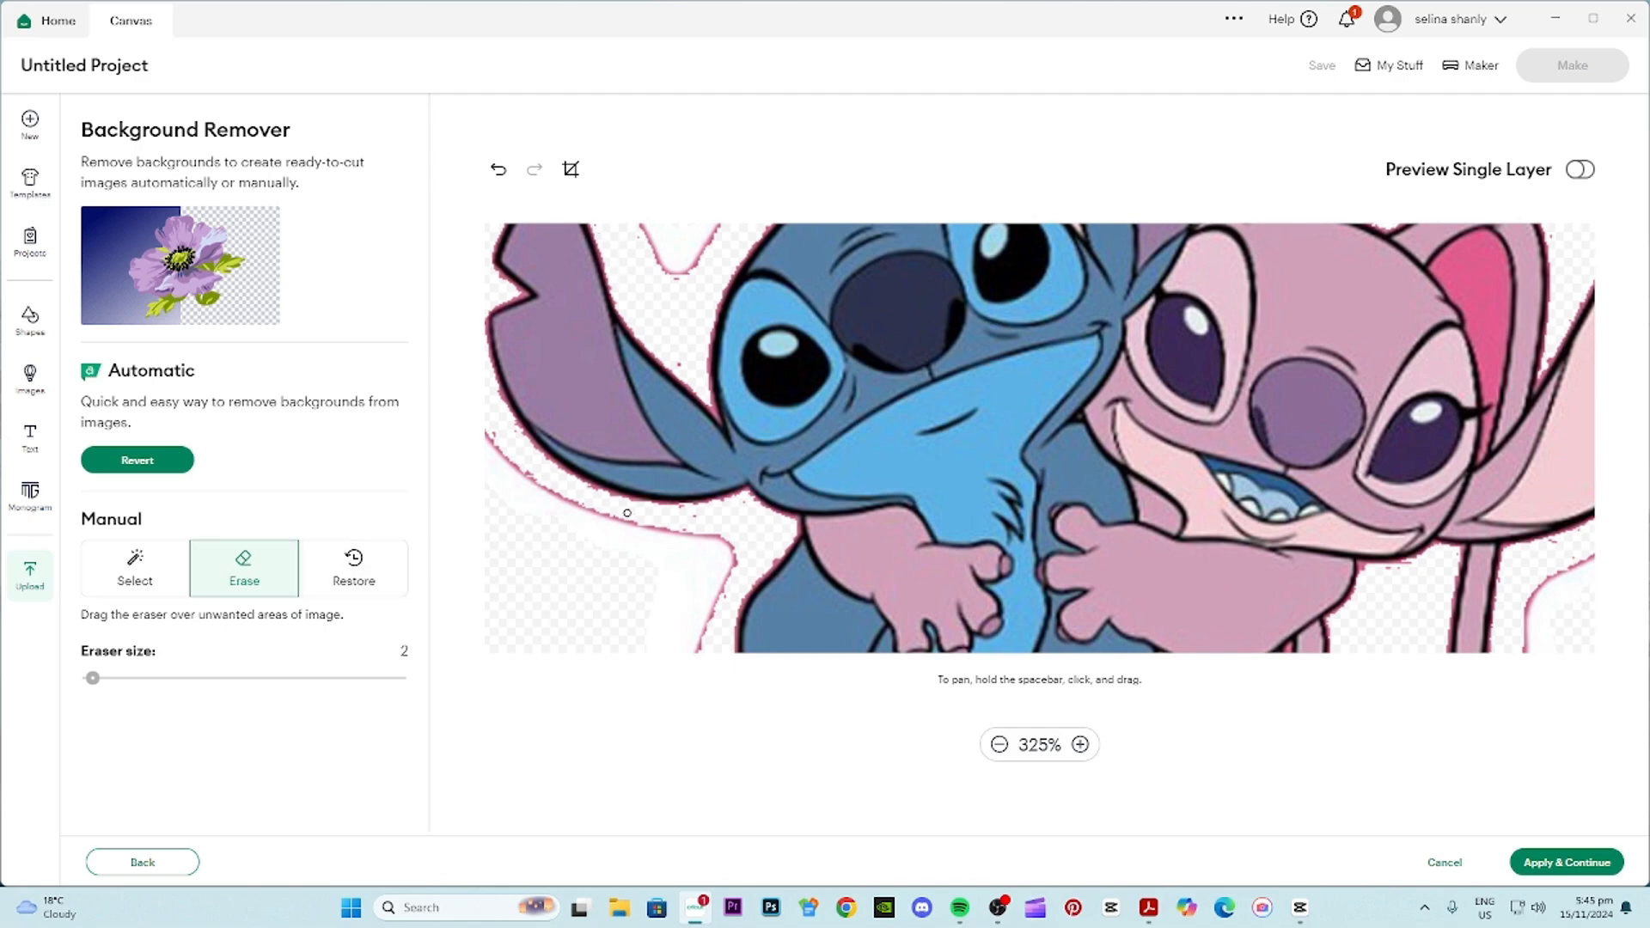
{"action": "left_click_drag", "start_coordinate": [564, 467], "coordinate": [717, 490]}
{"action": "mouse_move", "coordinate": [560, 476]}
{"action": "left_mouse_down"}
{"action": "mouse_move", "coordinate": [692, 499]}
{"action": "mouse_move", "coordinate": [594, 499]}
{"action": "left_mouse_up"}
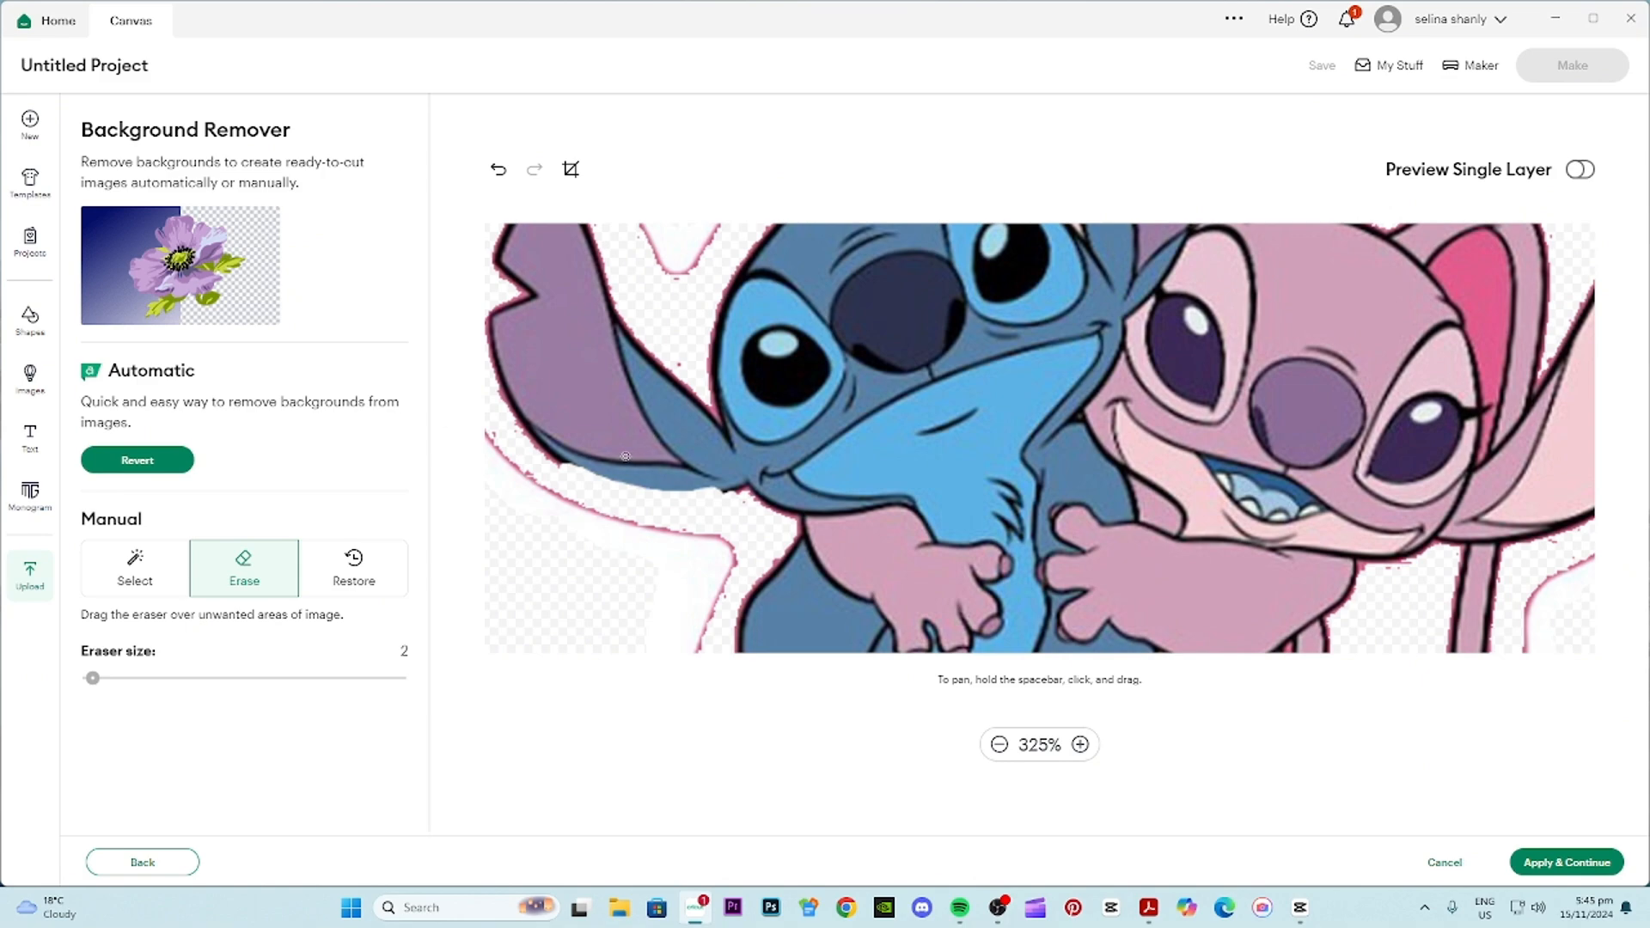
- Restore the erased edge beneath Stitch's ear with brush size 20 and cancel the image upload
{"action": "left_click", "coordinate": [363, 576]}
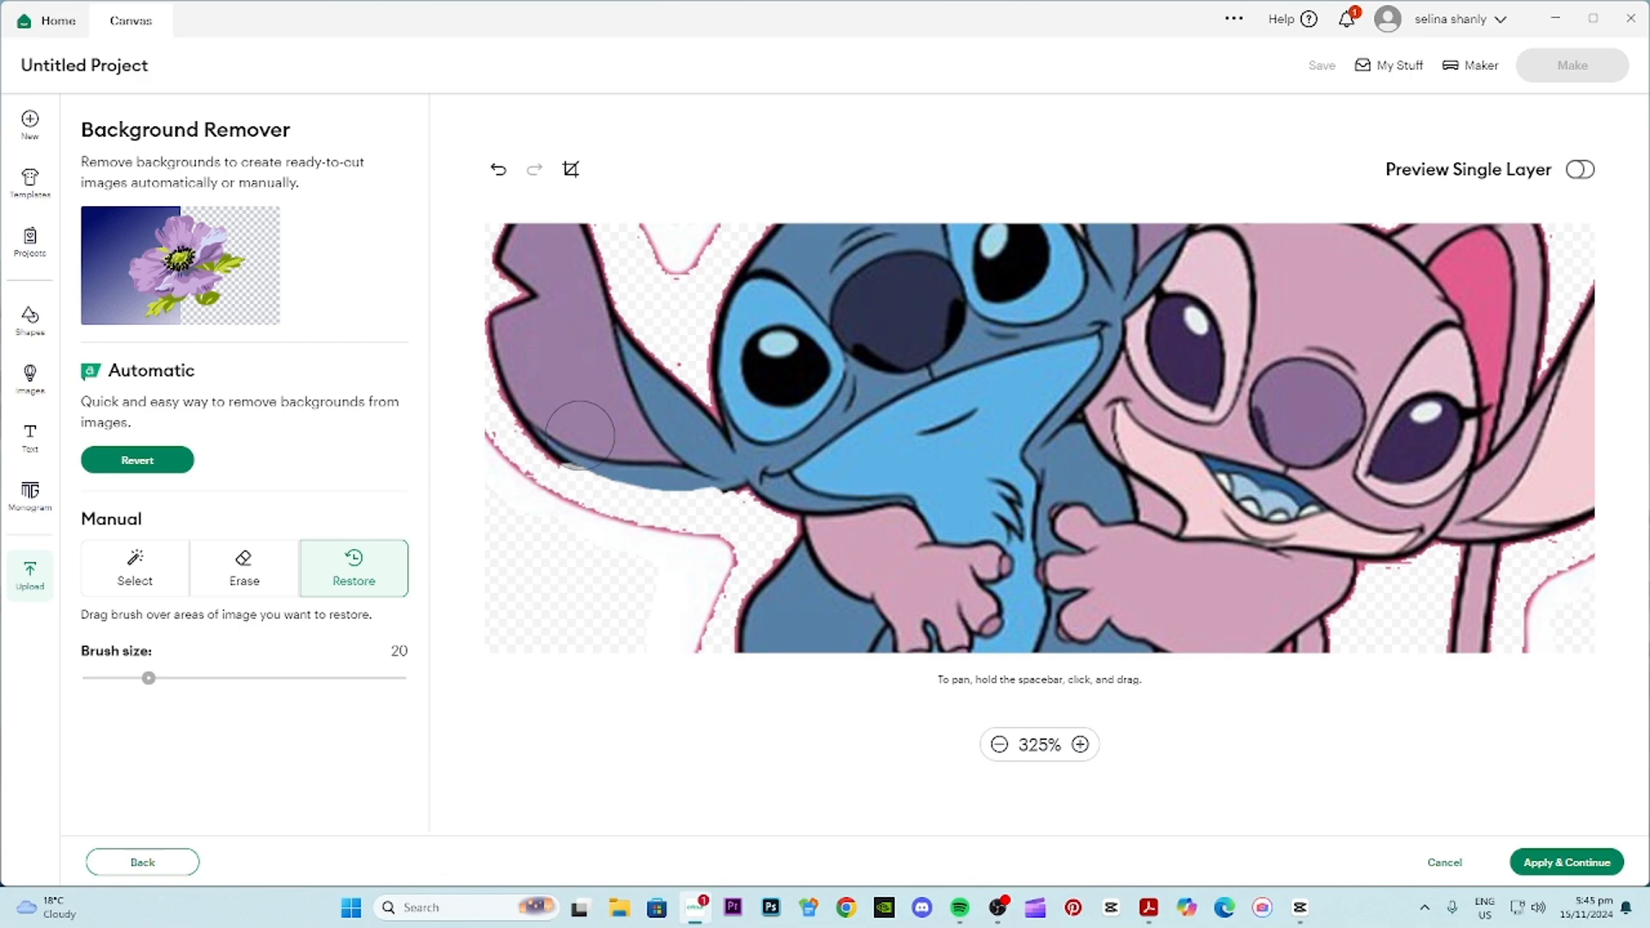
{"action": "mouse_move", "coordinate": [607, 450]}
{"action": "left_mouse_down"}
{"action": "mouse_move", "coordinate": [627, 456]}
{"action": "mouse_move", "coordinate": [612, 442]}
{"action": "mouse_move", "coordinate": [620, 477]}
{"action": "left_mouse_up"}
{"action": "left_click_drag", "start_coordinate": [634, 458], "coordinate": [724, 459]}
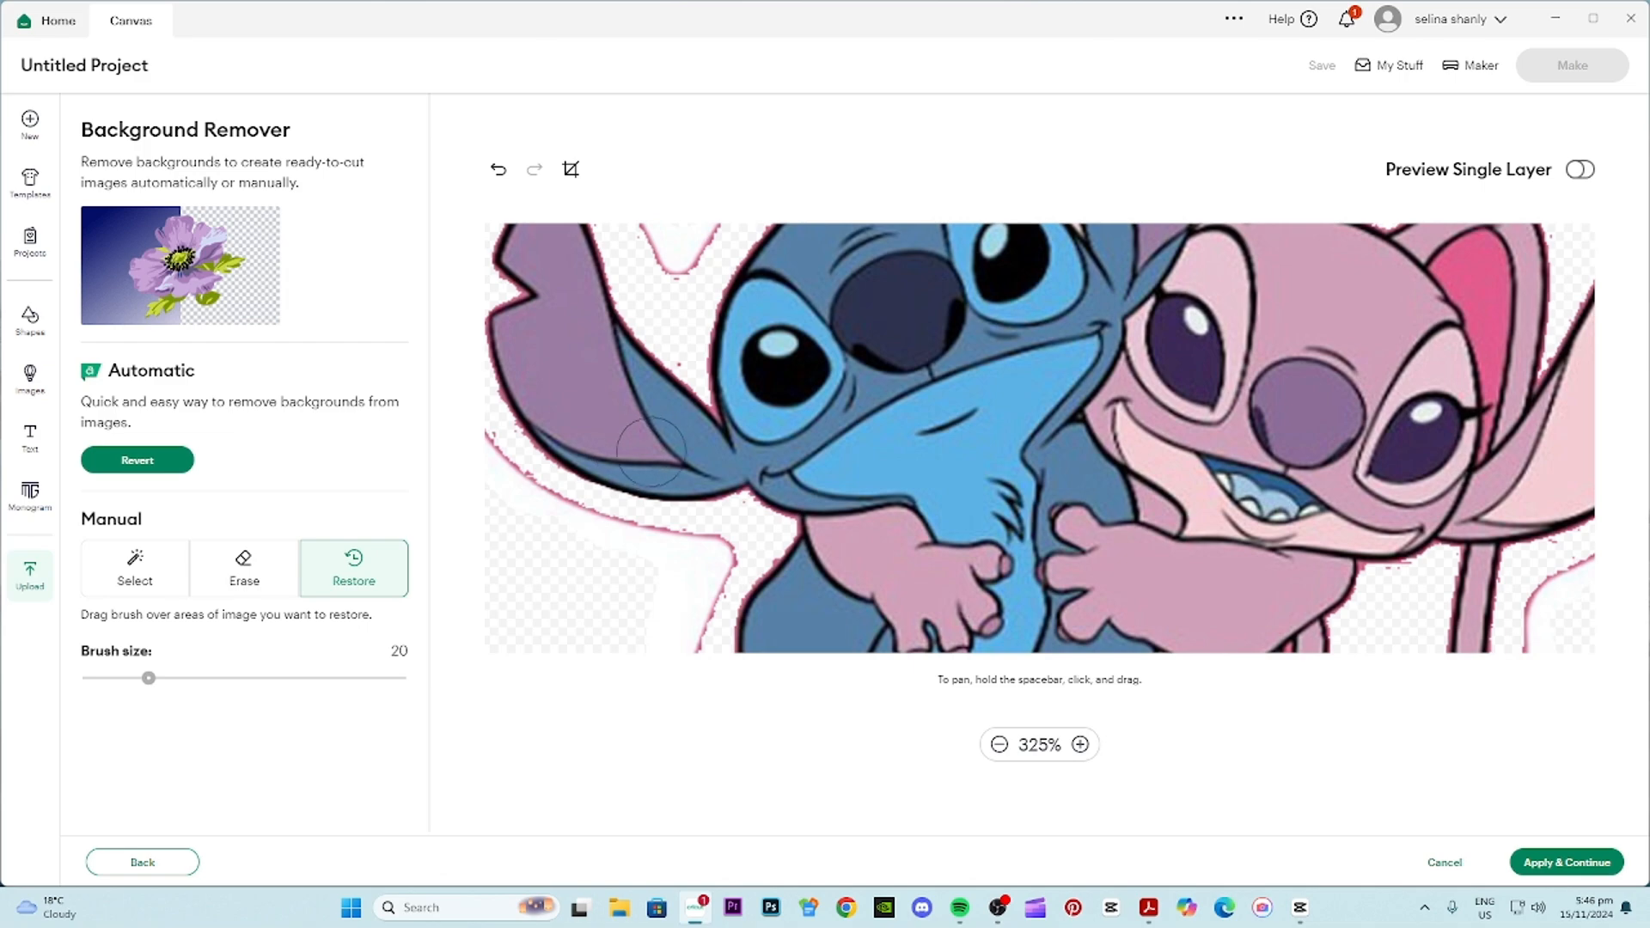
{"action": "left_click", "coordinate": [244, 572]}
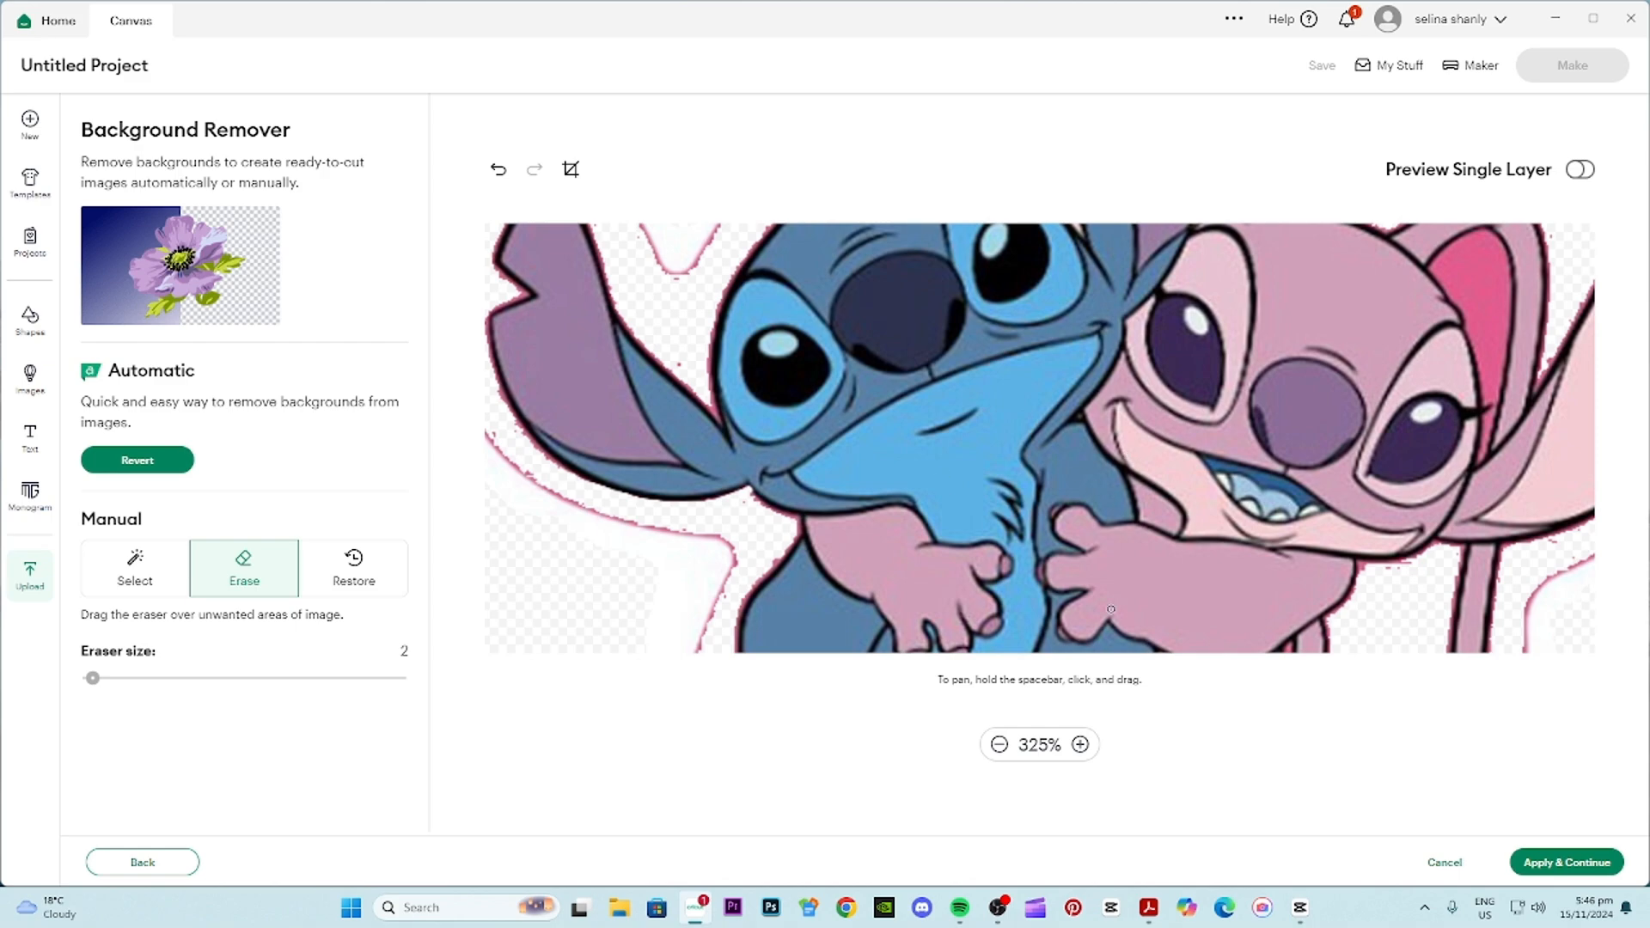
{"action": "left_click", "coordinate": [1444, 862]}
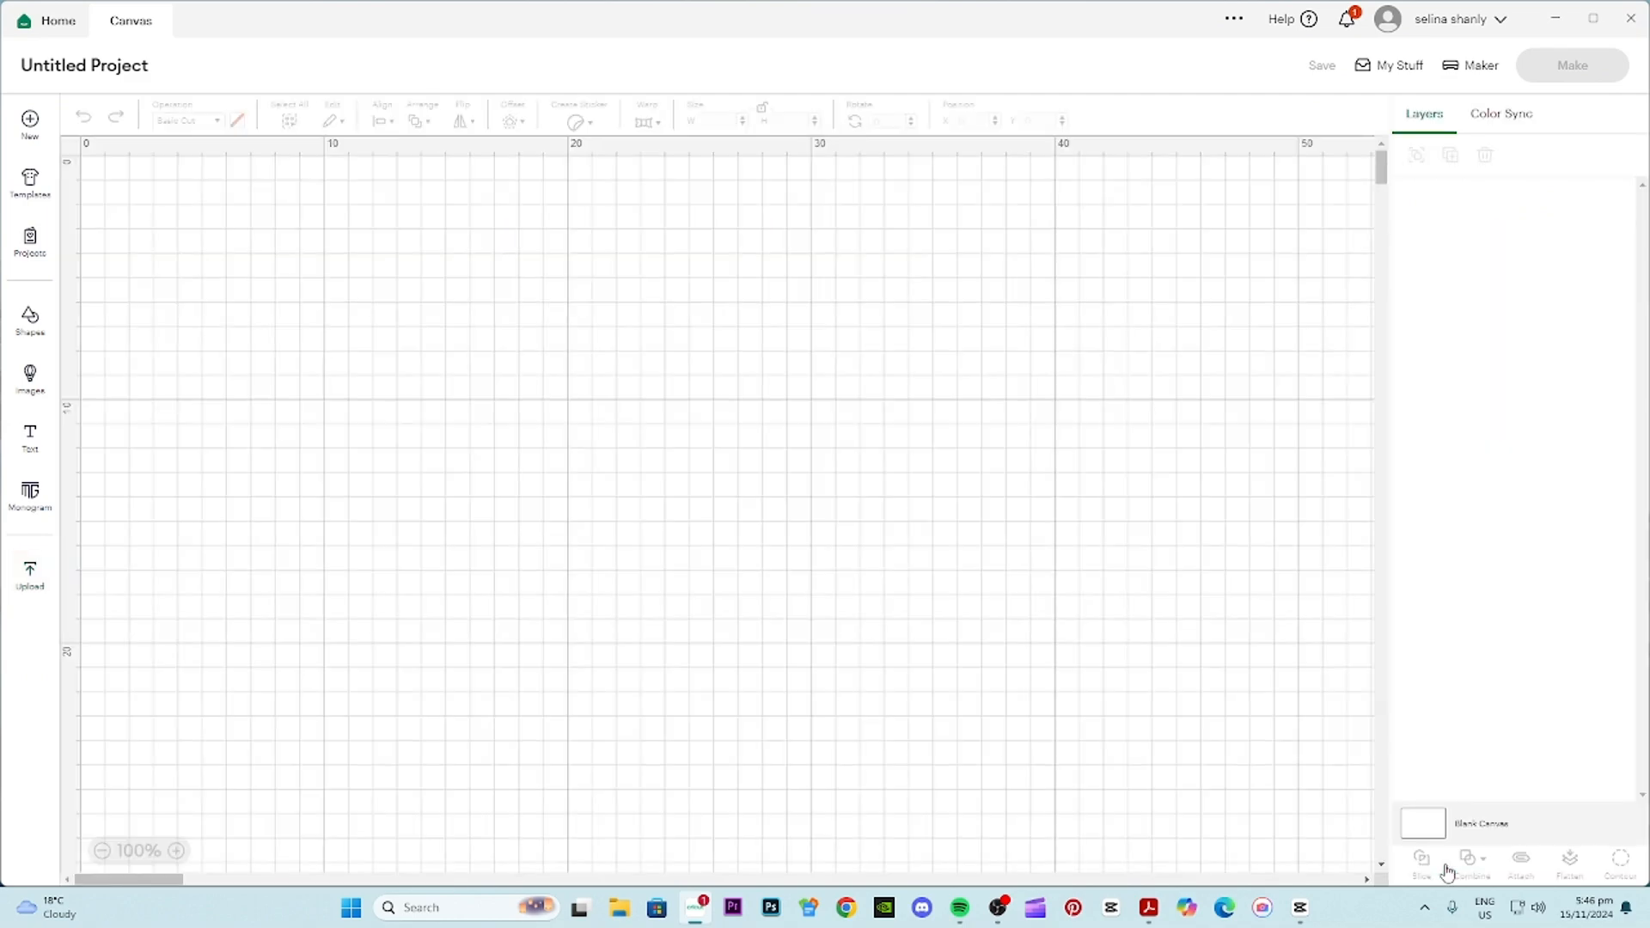
- Add the eight Lilo and Stitch images from the recent uploads to the canvas, including the round pink badge
{"action": "left_click", "coordinate": [30, 575]}
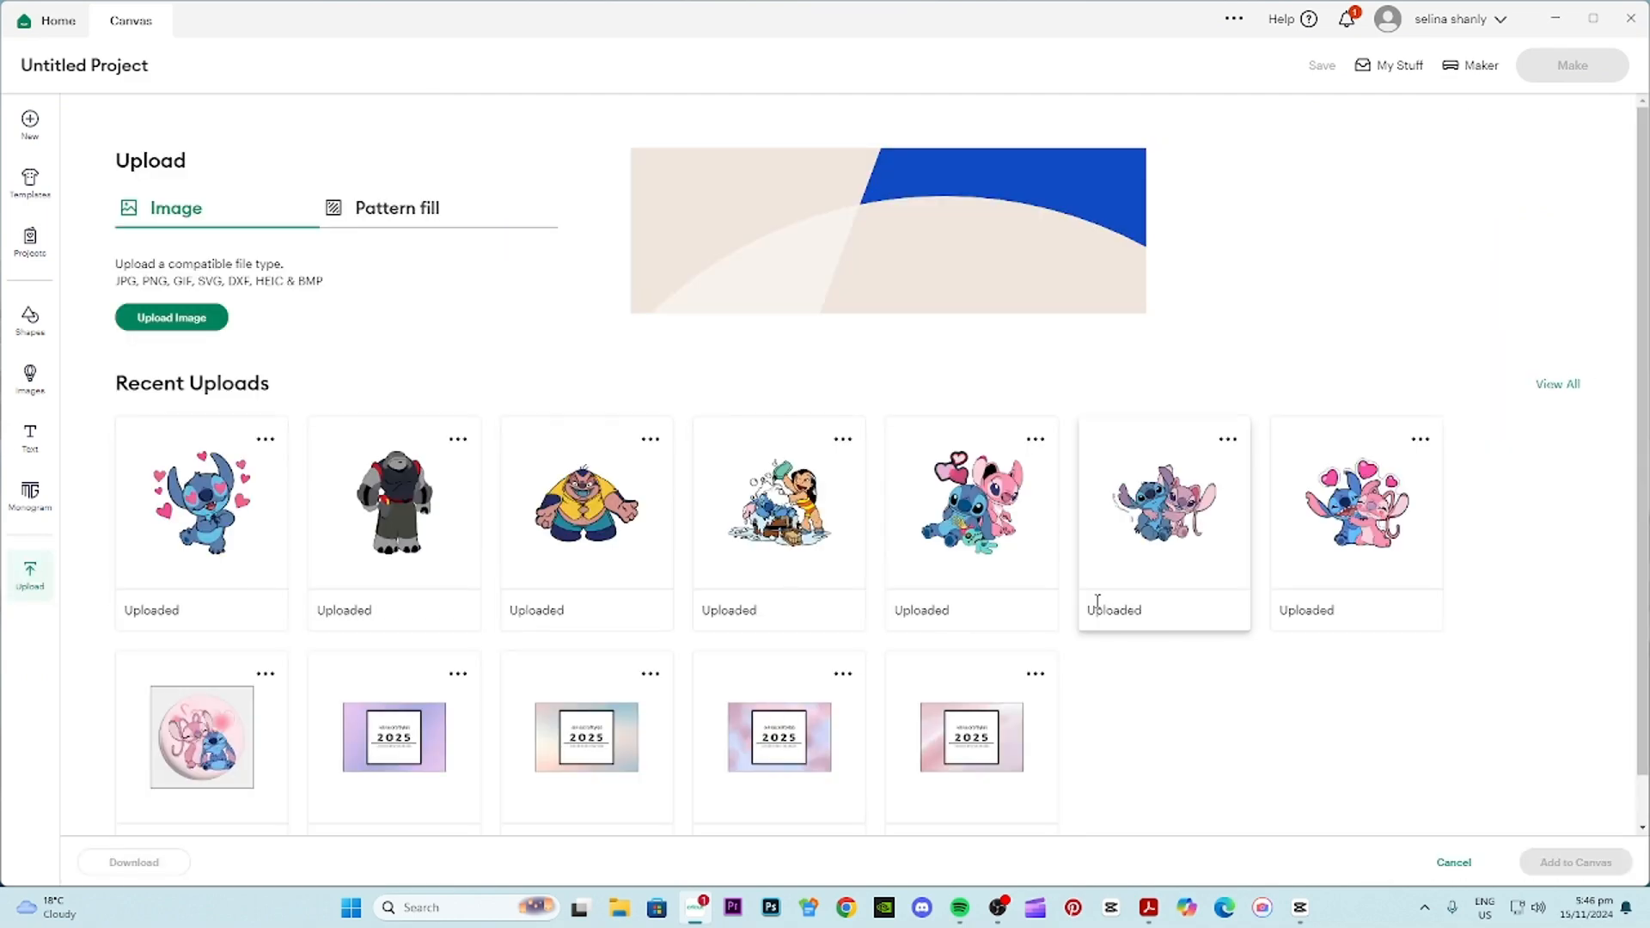
{"action": "left_click", "coordinate": [1375, 533]}
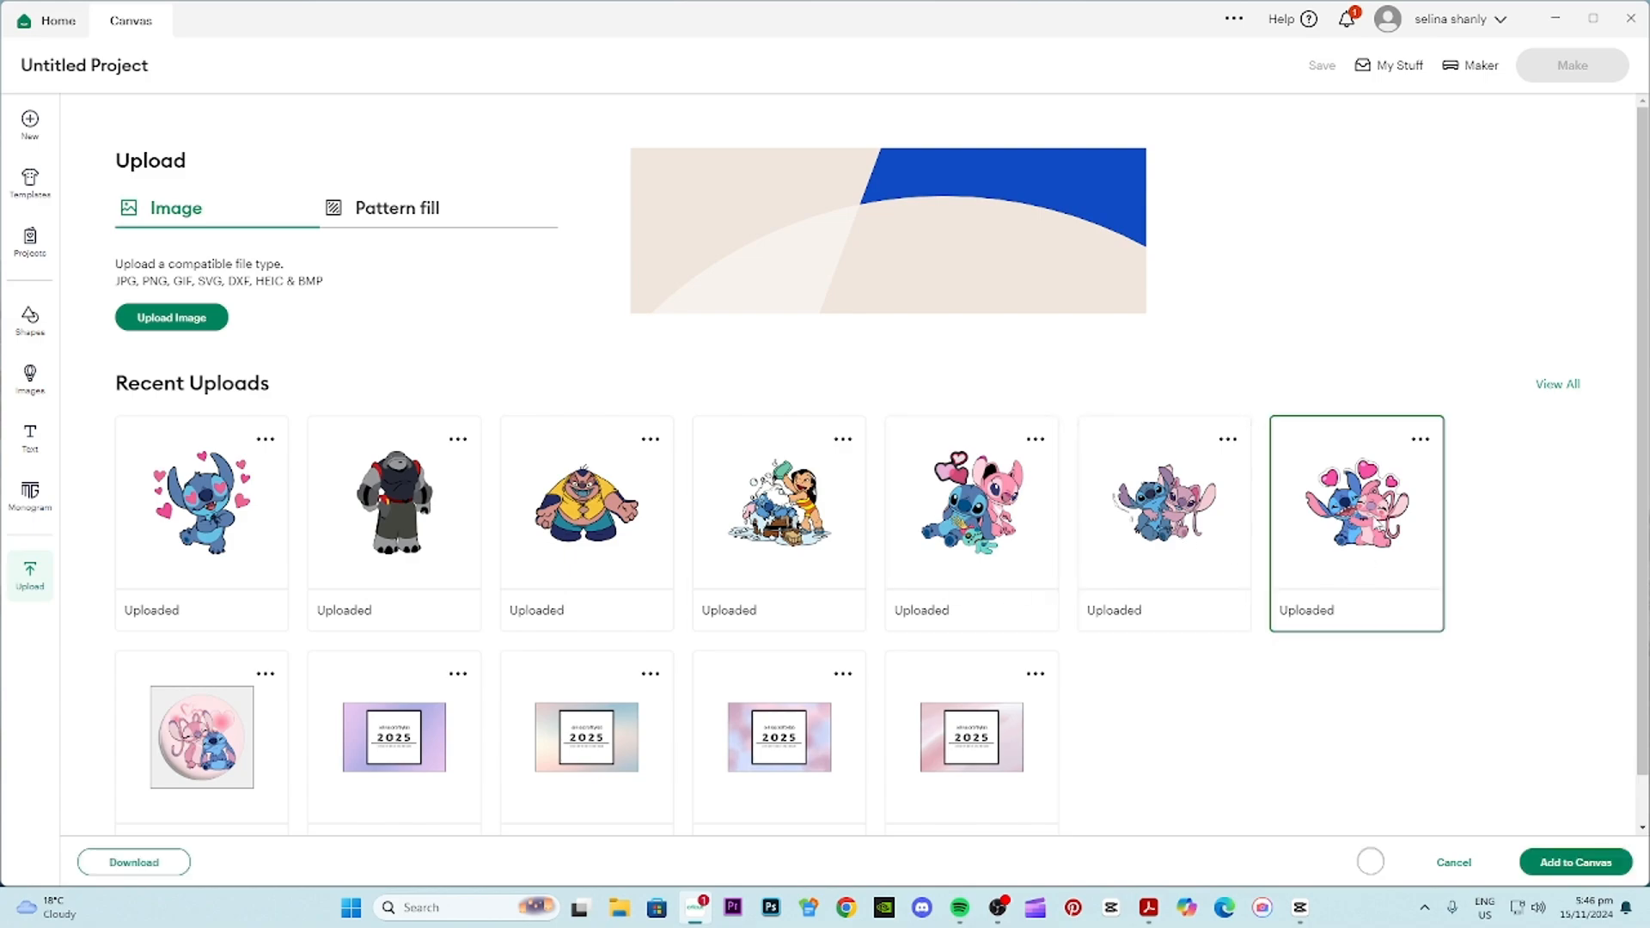
{"action": "left_click", "coordinate": [1381, 527]}
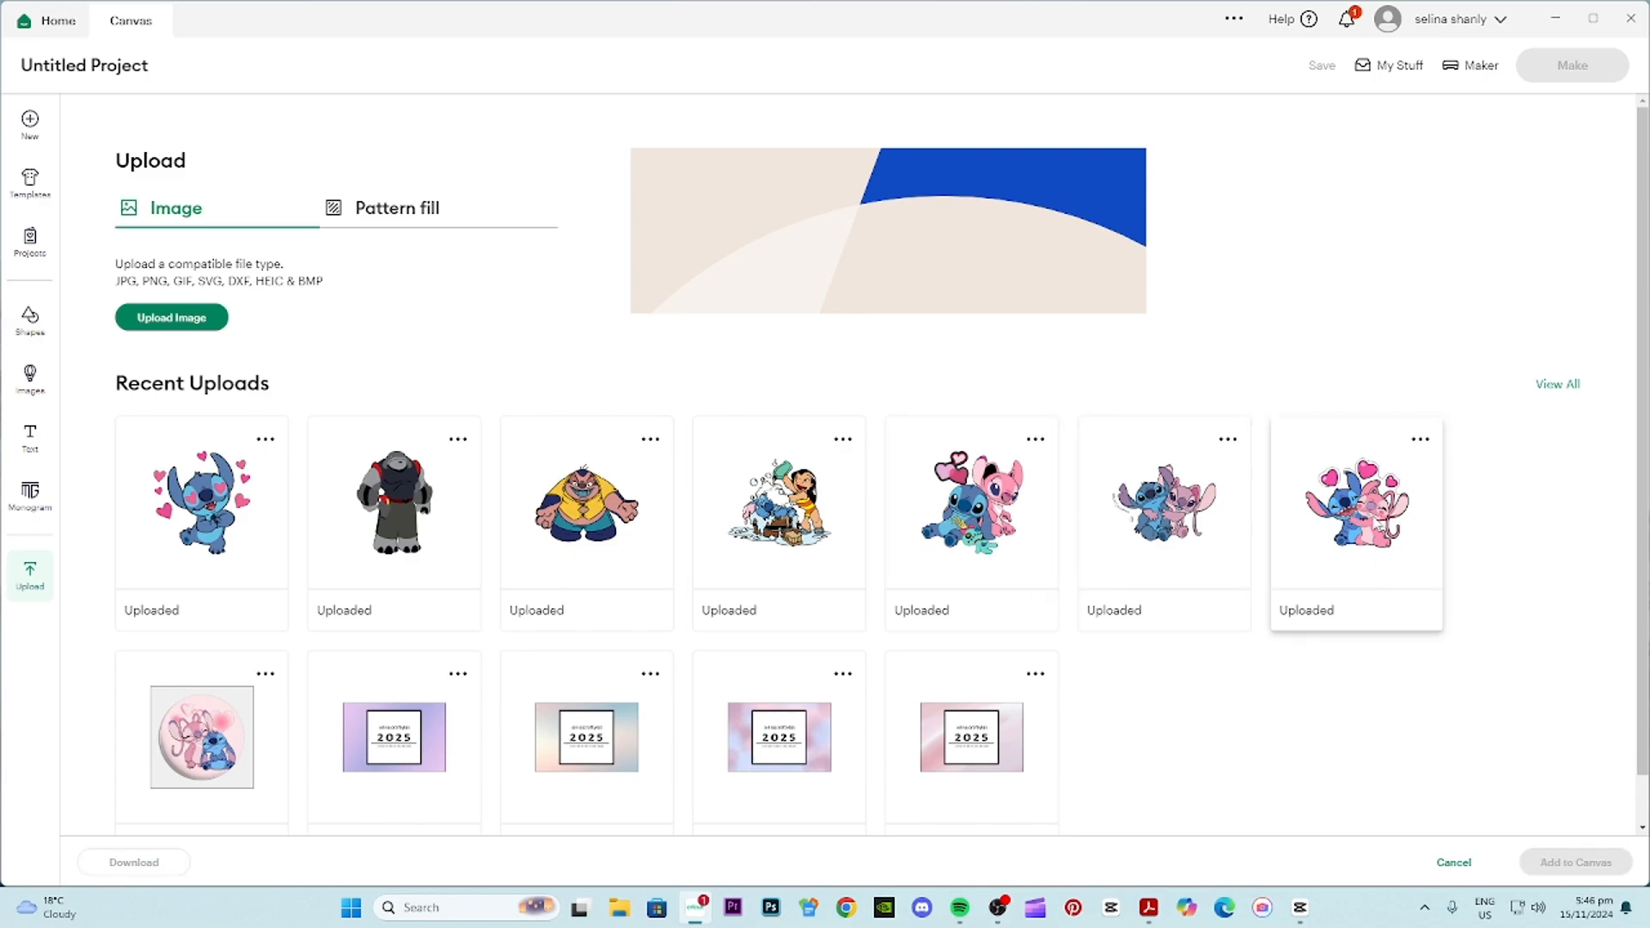
{"action": "left_click", "coordinate": [1373, 524]}
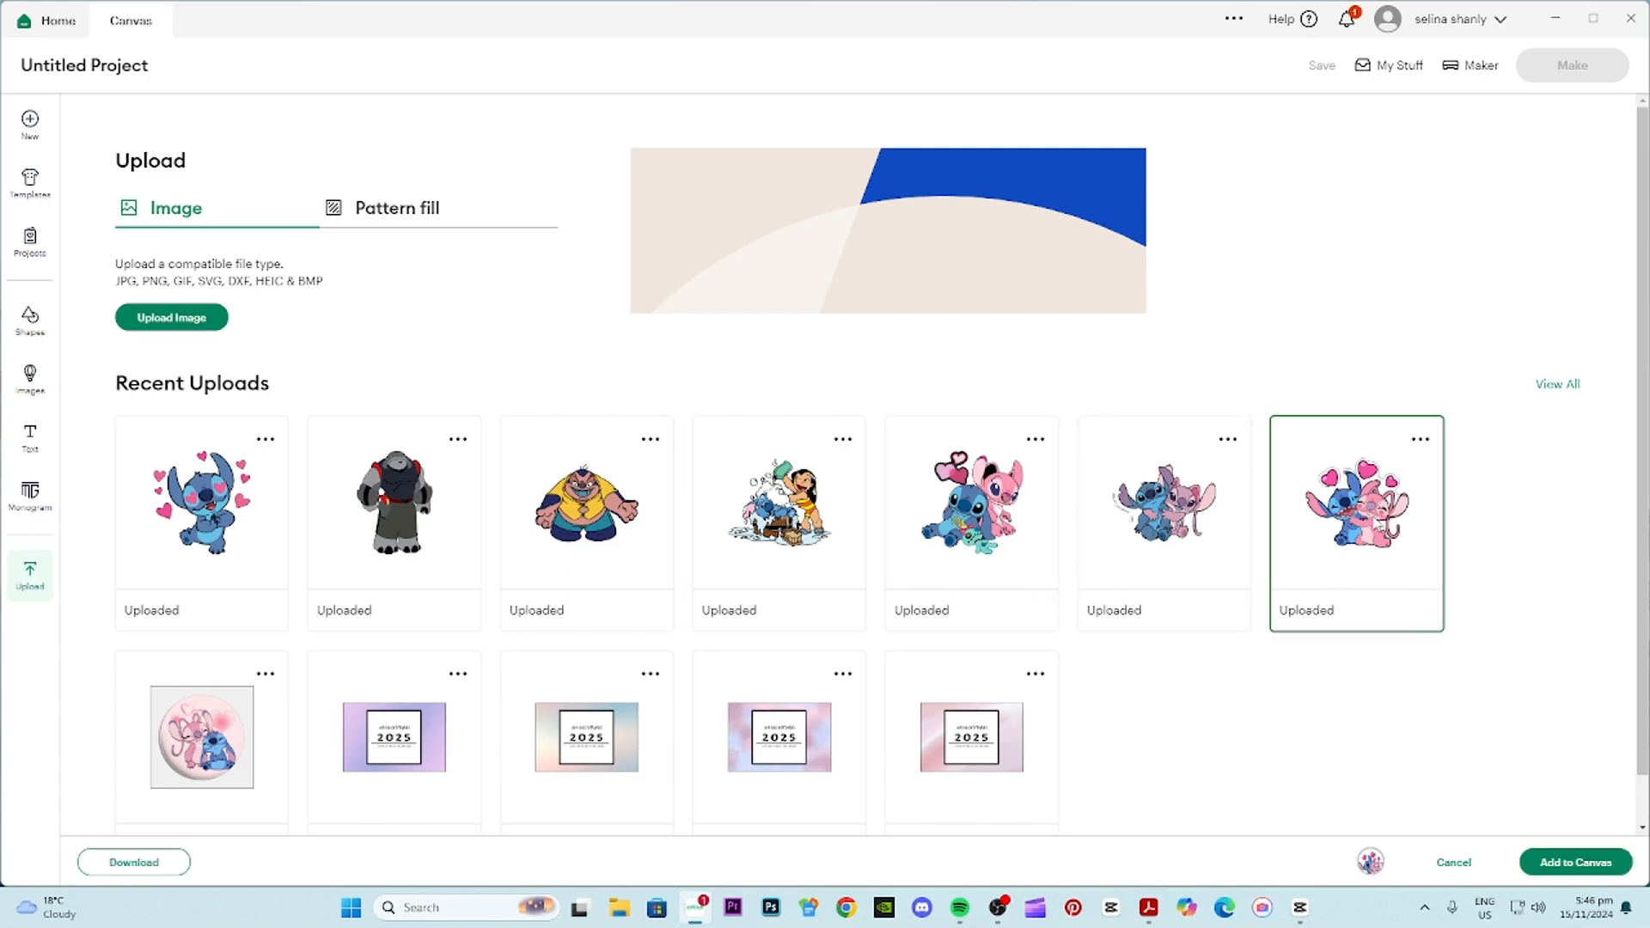
{"action": "left_click", "coordinate": [1236, 571]}
{"action": "left_click", "coordinate": [971, 525]}
{"action": "left_click", "coordinate": [838, 529]}
{"action": "left_click", "coordinate": [643, 524]}
{"action": "left_click", "coordinate": [460, 519]}
{"action": "left_click", "coordinate": [289, 524]}
{"action": "left_click", "coordinate": [282, 778]}
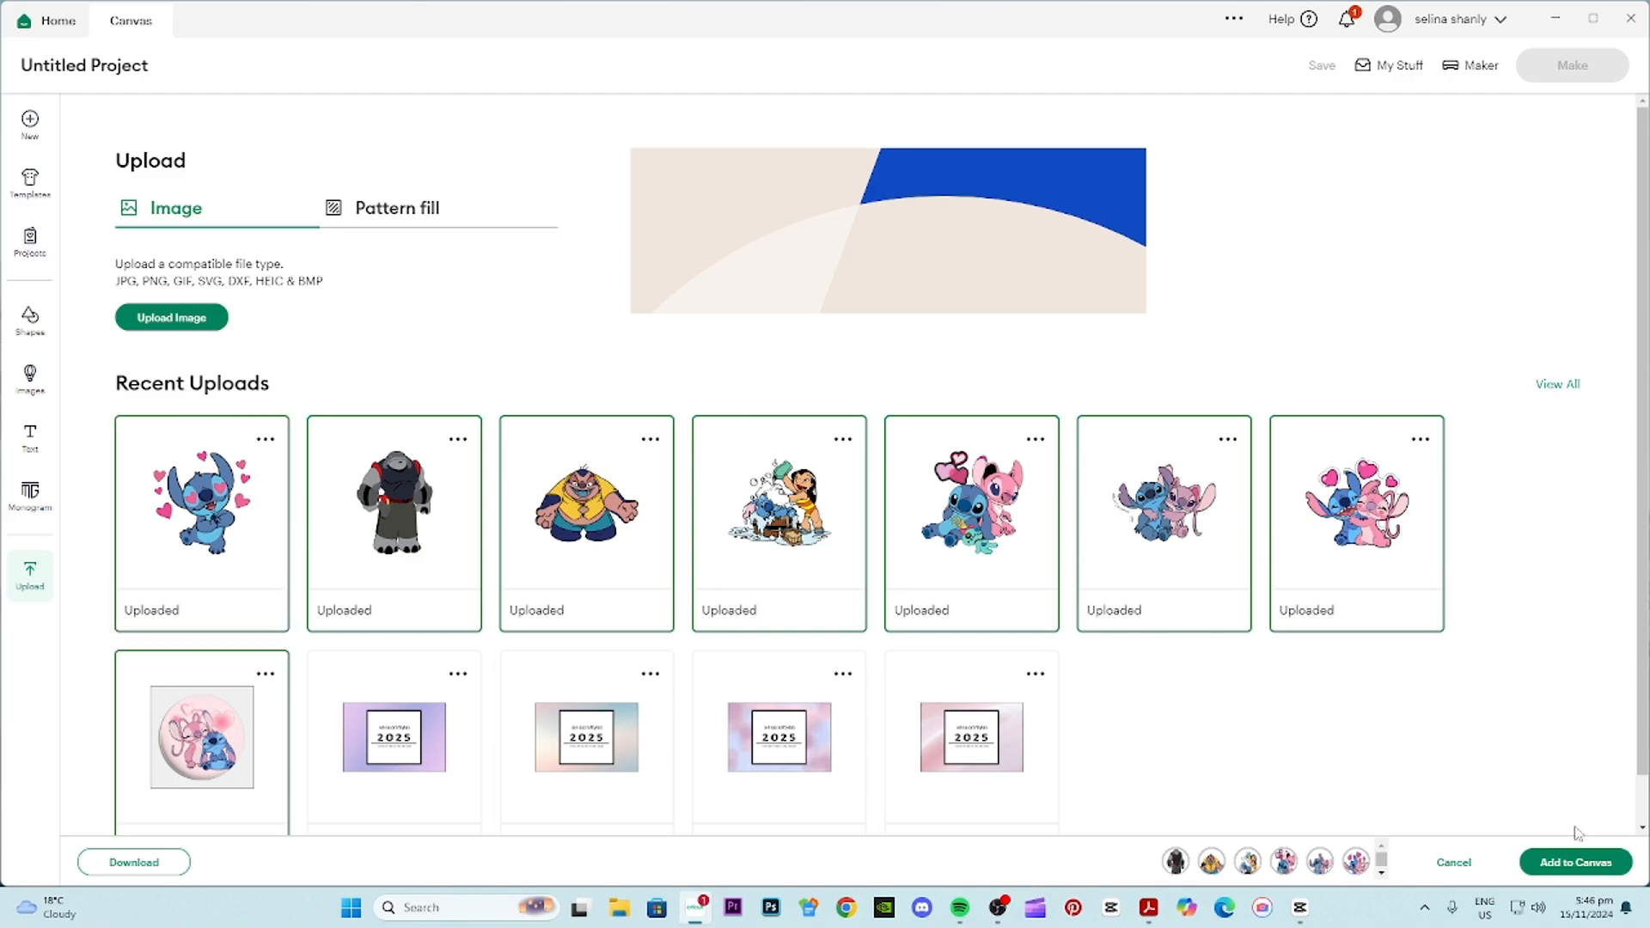
{"action": "left_click", "coordinate": [1578, 863]}
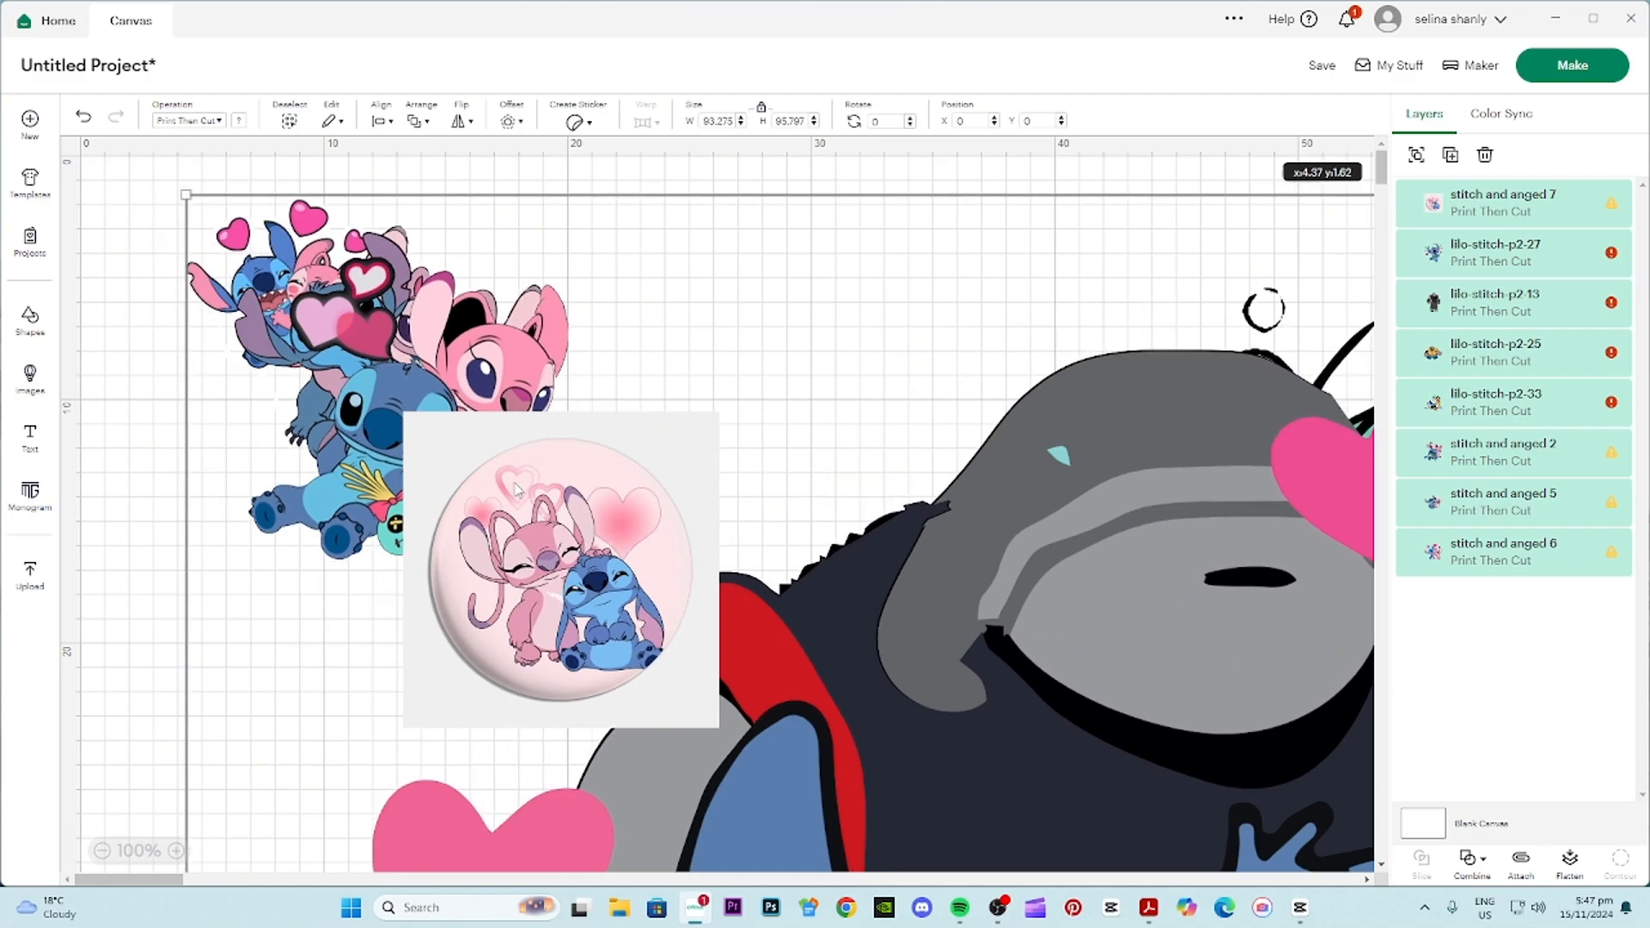
- Resize the round badge image "stitch and anged 7" to 6 cm wide and move it to the clear area beside the cluster
{"action": "left_click", "coordinate": [148, 315]}
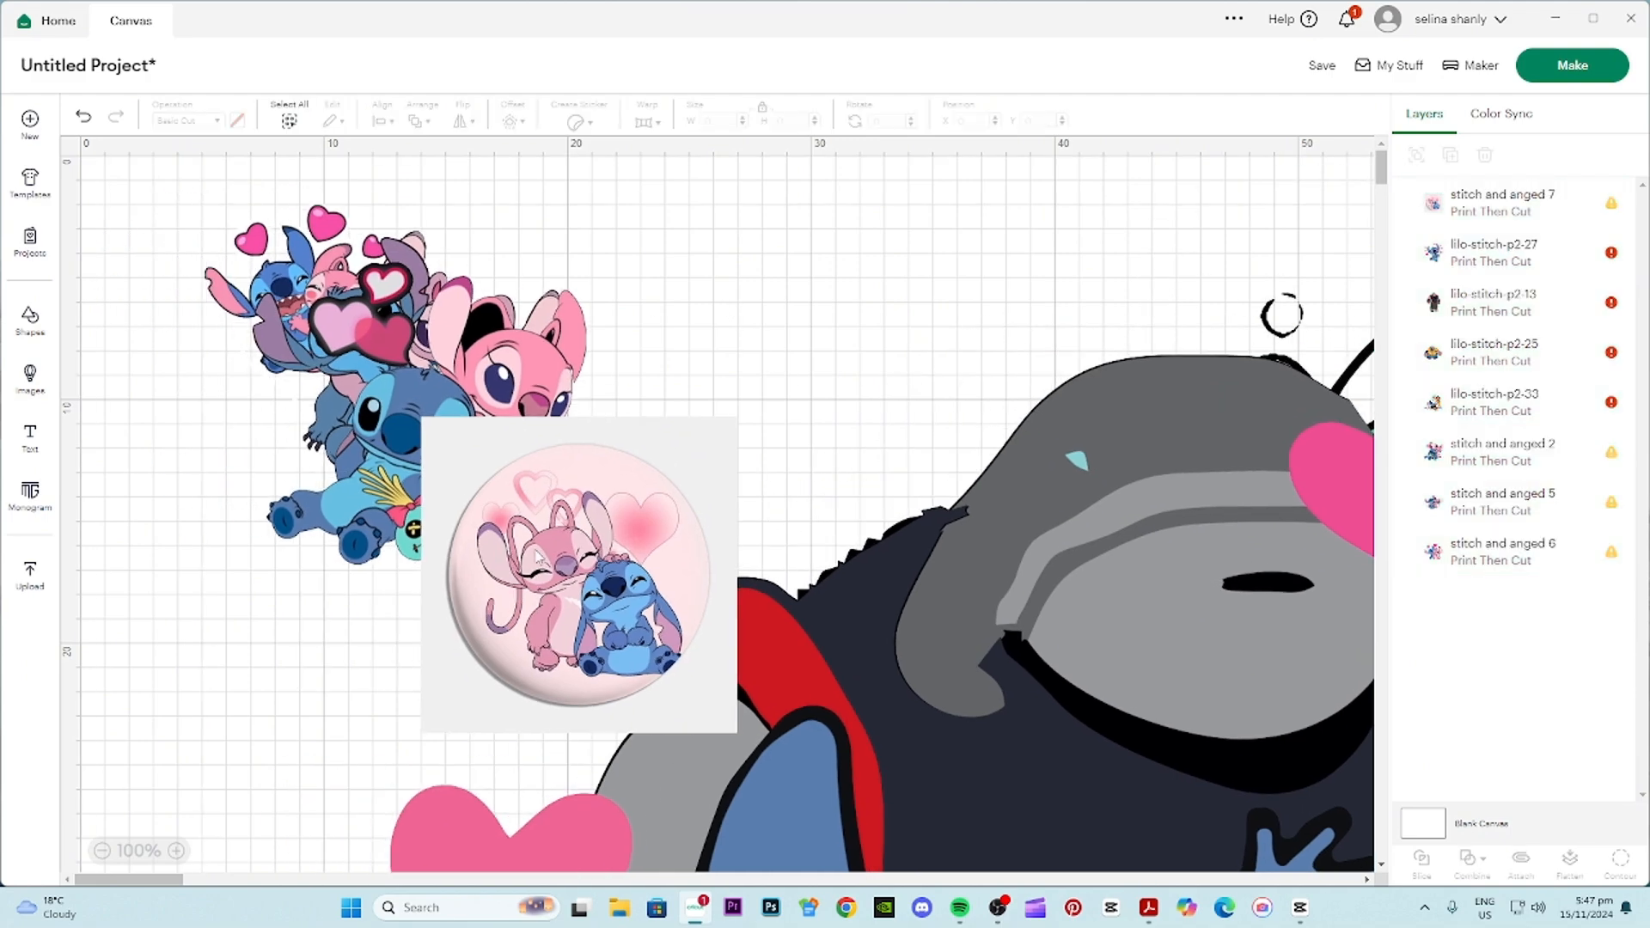
{"action": "left_click", "coordinate": [544, 562]}
{"action": "double_click", "coordinate": [737, 121]}
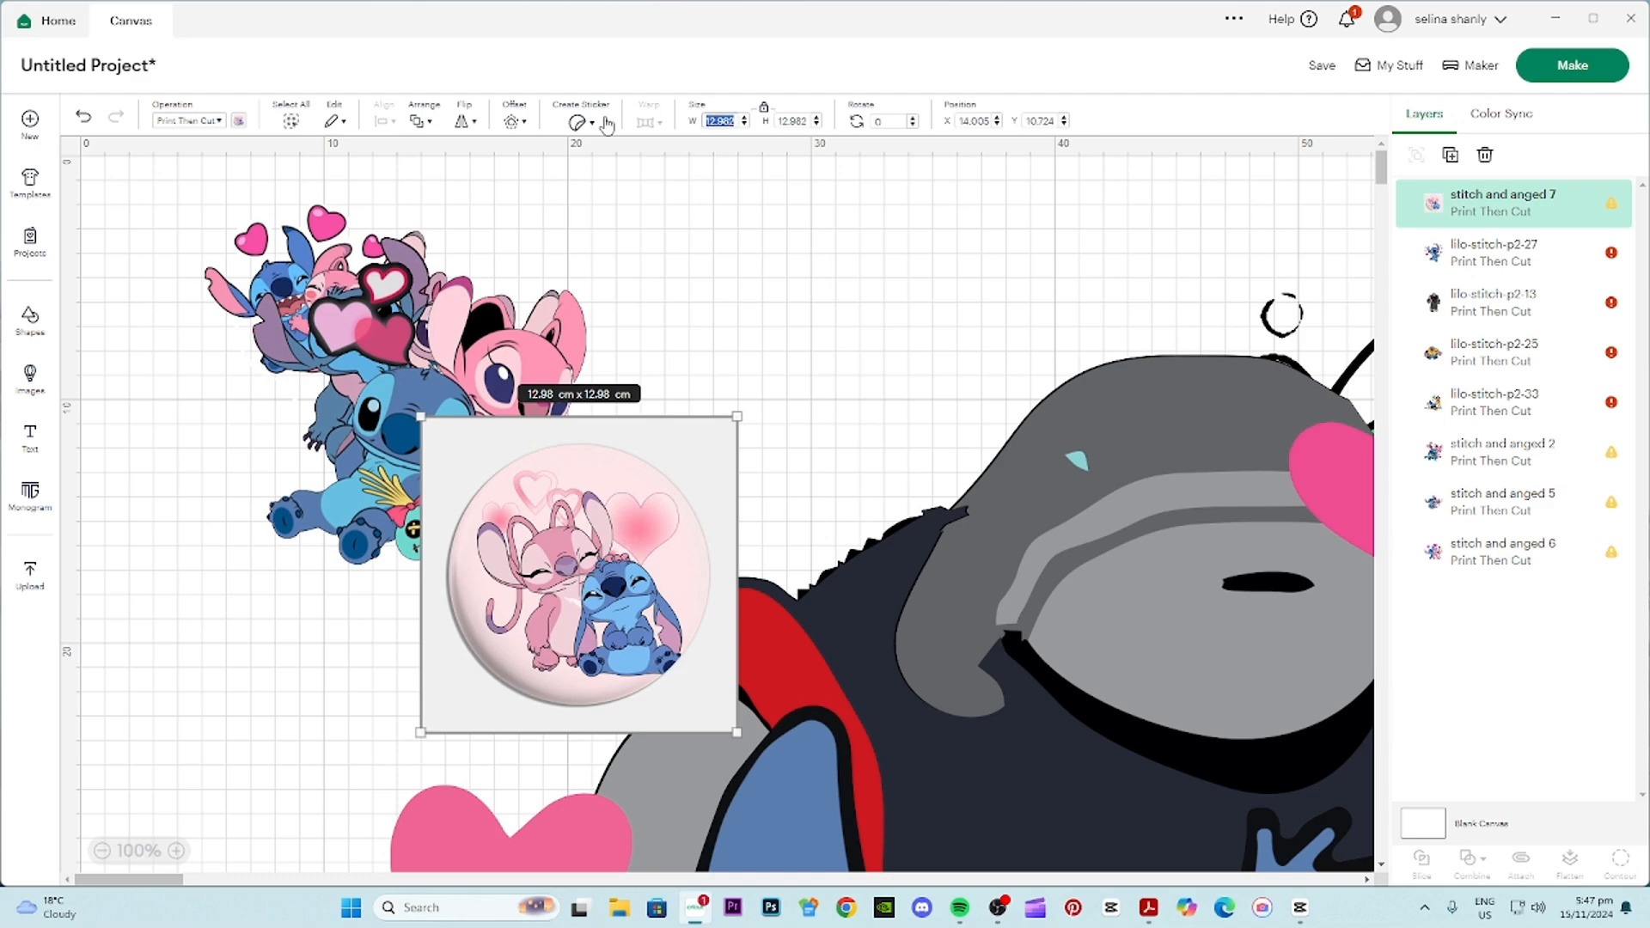
{"action": "type", "text": "6"}
{"action": "key", "text": "Return"}
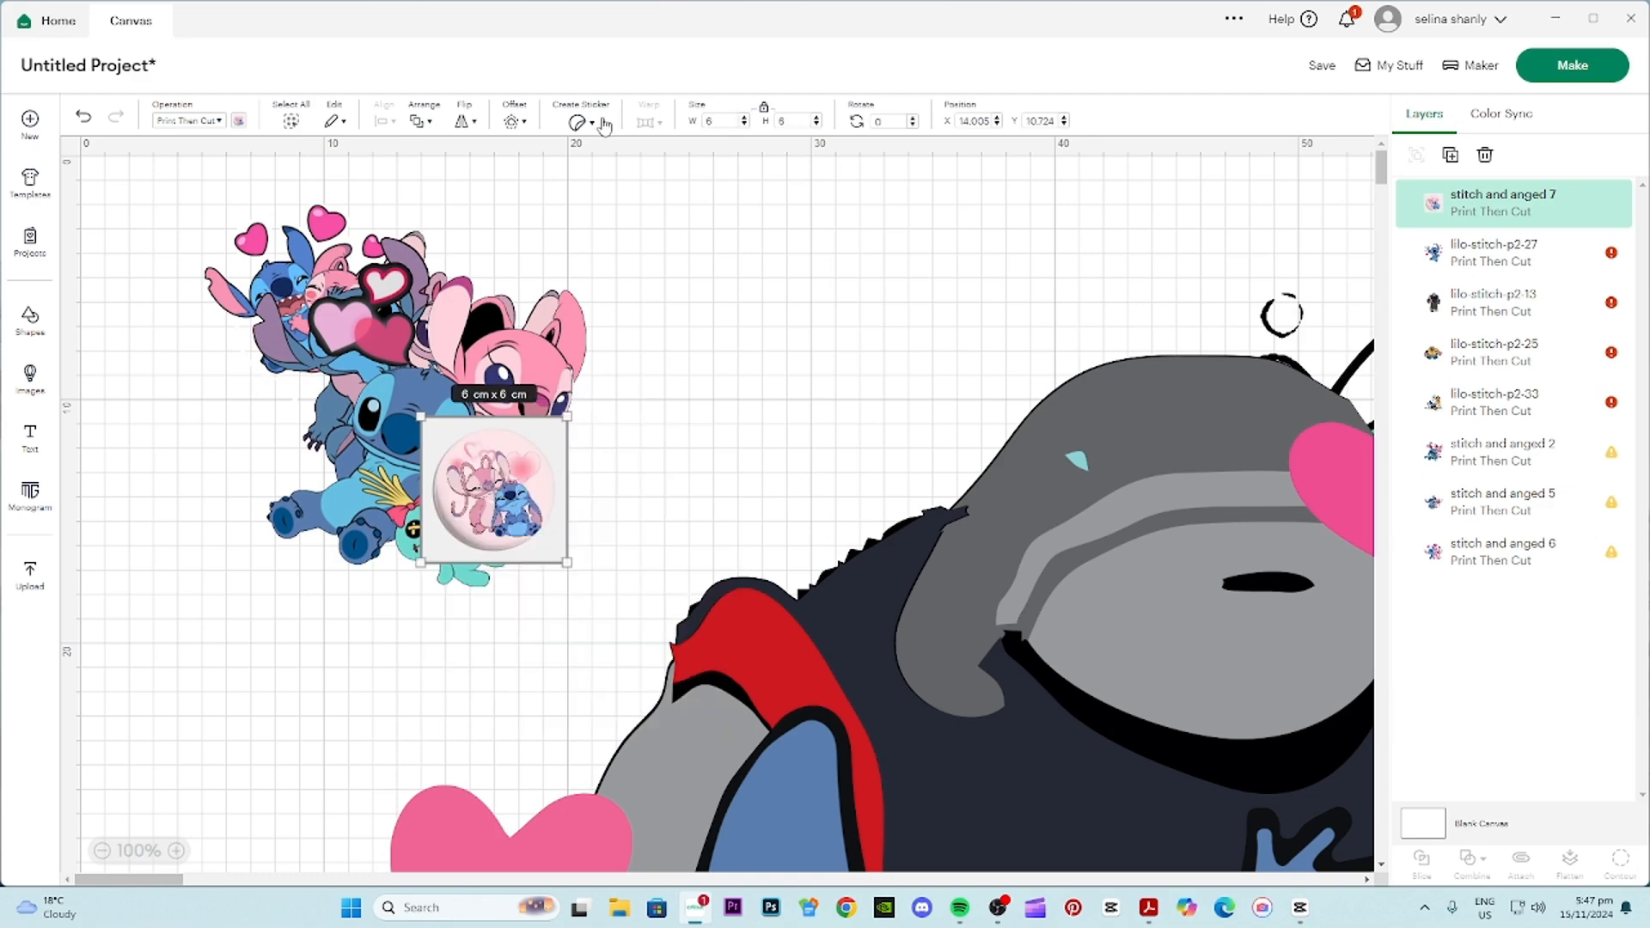
{"action": "left_click_drag", "start_coordinate": [525, 463], "coordinate": [724, 294]}
- Resize the Stitch with hearts image "lilo-stitch-p2-27" to 6 cm wide and place it beside the round badge
{"action": "left_click", "coordinate": [462, 411]}
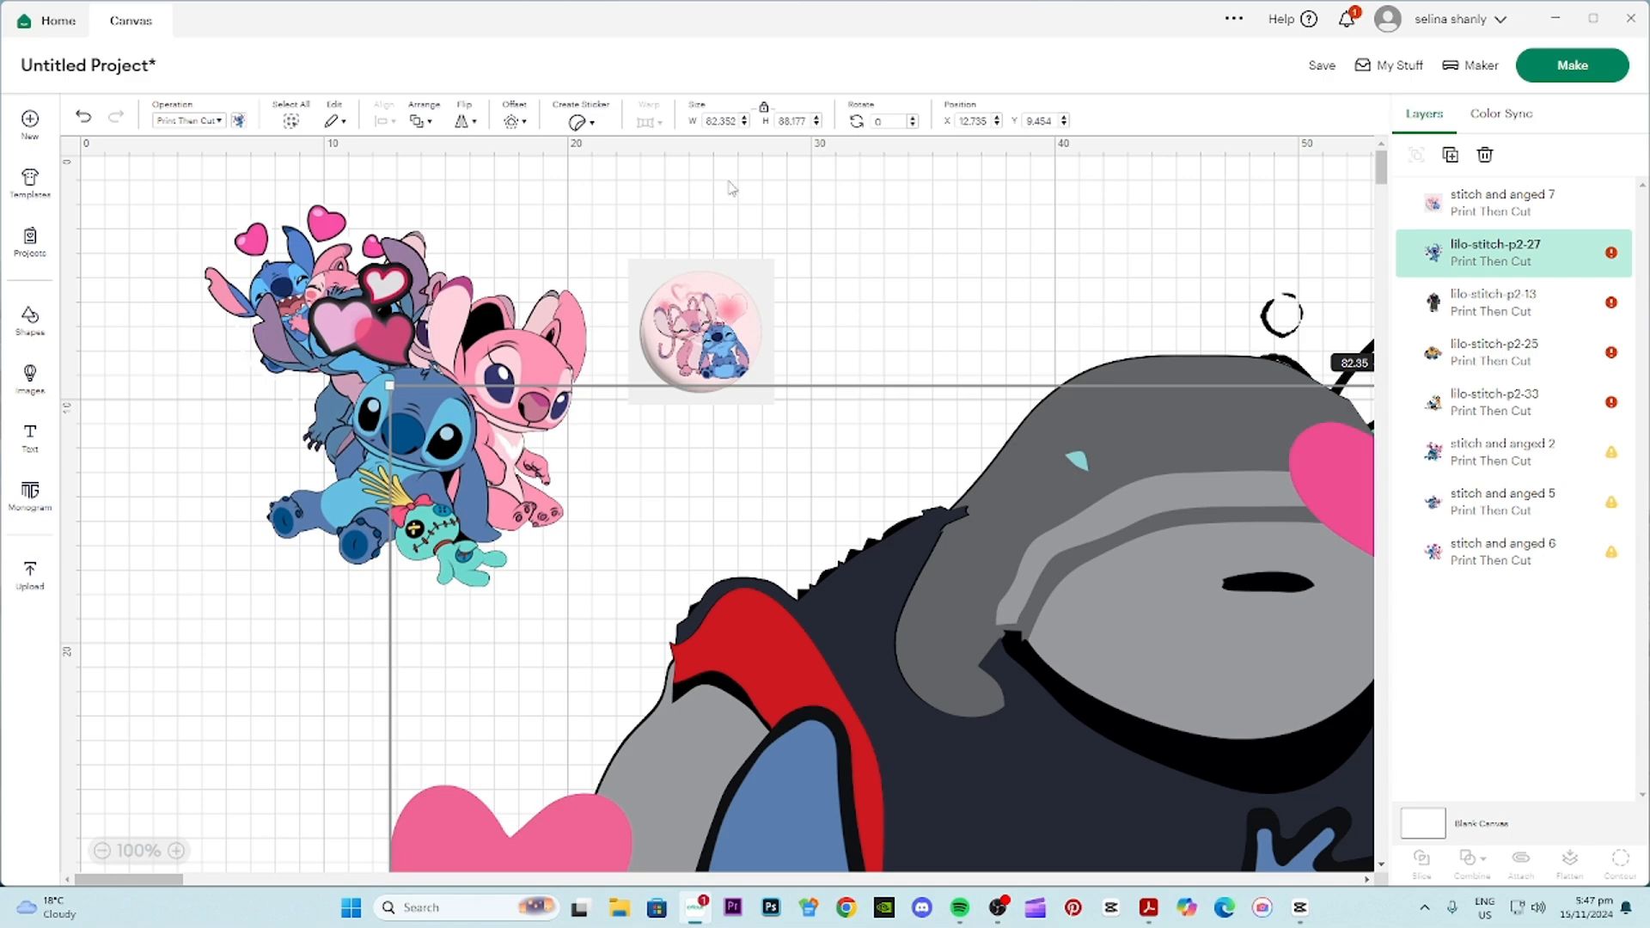
{"action": "double_click", "coordinate": [726, 121]}
{"action": "type", "text": "6"}
{"action": "key", "text": "Return"}
{"action": "left_click_drag", "start_coordinate": [462, 464], "coordinate": [845, 320]}
- Resize the grey character image "lilo-stitch-p2-13" to 6 cm wide and place it beside the Stitch with hearts
{"action": "left_click", "coordinate": [928, 567]}
{"action": "double_click", "coordinate": [720, 121]}
{"action": "type", "text": "6"}
{"action": "key", "text": "Return"}
{"action": "left_click_drag", "start_coordinate": [427, 442], "coordinate": [978, 309]}
- Resize the yellow-shirted character image "lilo-stitch-p2-25" to 6 cm wide and place it below the round badge
{"action": "left_click_drag", "start_coordinate": [1048, 688], "coordinate": [874, 609]}
{"action": "left_click_drag", "start_coordinate": [737, 121], "coordinate": [689, 119]}
{"action": "type", "text": "6"}
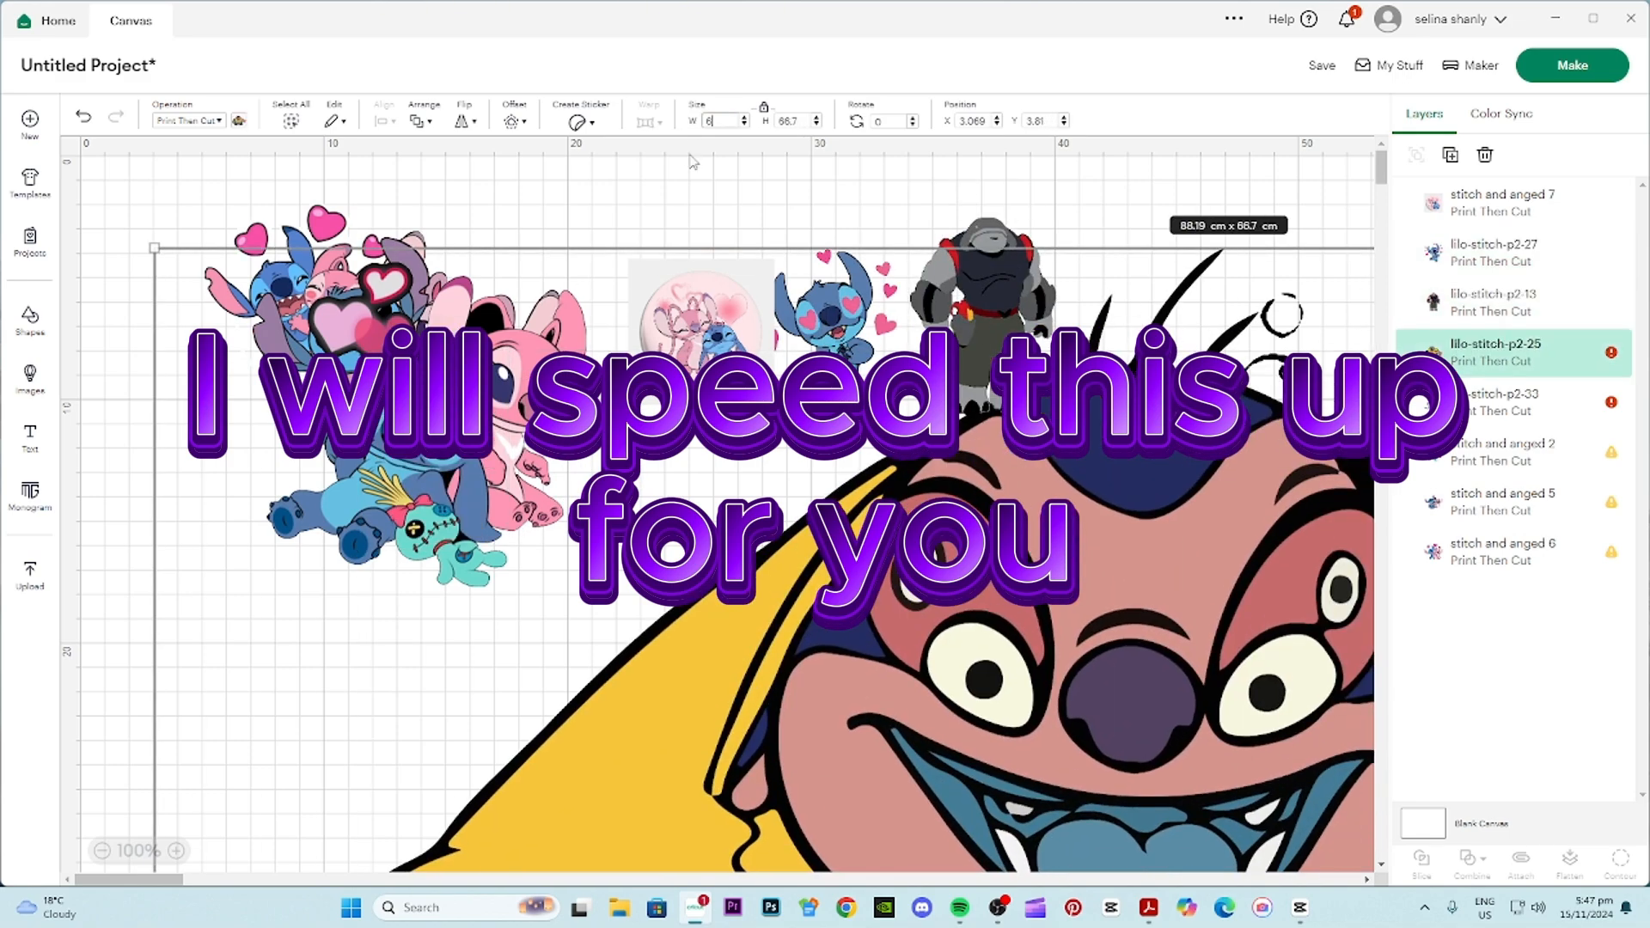
{"action": "key", "text": "Return"}
{"action": "left_click_drag", "start_coordinate": [229, 313], "coordinate": [686, 433]}
- Resize the Lilo bathing Stitch image "lilo-stitch-p2-33" to 6 cm wide and place it below the grey character
{"action": "left_click", "coordinate": [839, 756]}
{"action": "left_click_drag", "start_coordinate": [738, 122], "coordinate": [649, 118]}
{"action": "type", "text": "6"}
{"action": "key", "text": "Return"}
{"action": "left_click_drag", "start_coordinate": [370, 357], "coordinate": [1061, 460]}
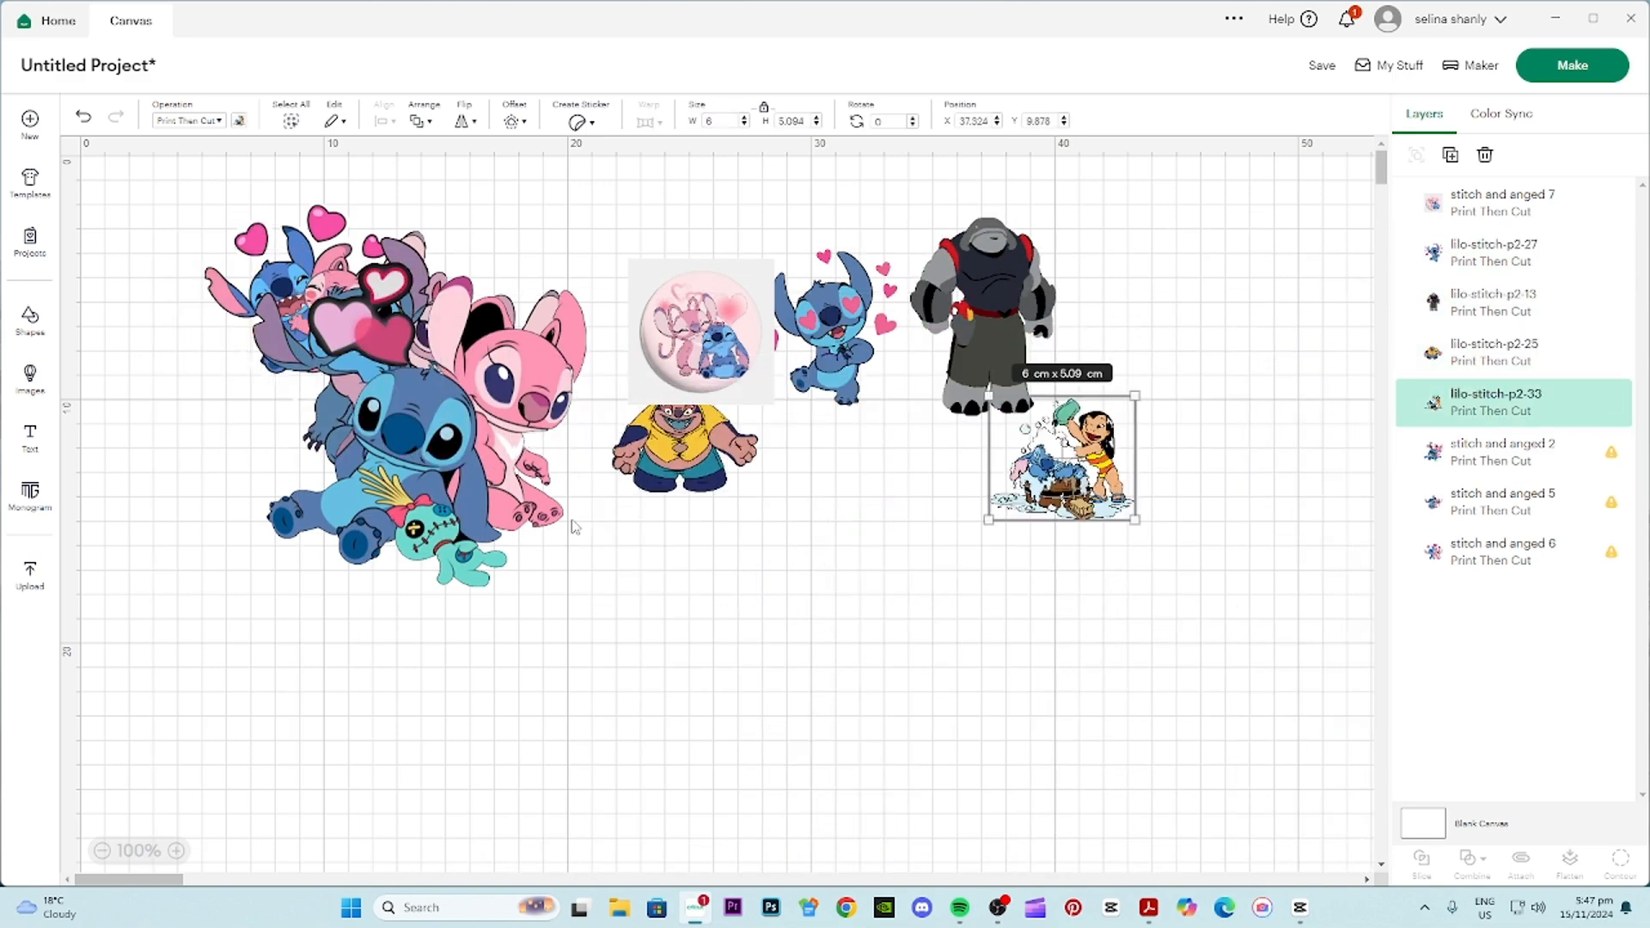
- Resize the "stitch and anged 2" image to 6 cm wide and place it above the round badge
{"action": "left_click_drag", "start_coordinate": [438, 439], "coordinate": [491, 500]}
{"action": "left_click_drag", "start_coordinate": [739, 121], "coordinate": [626, 121]}
{"action": "type", "text": "6"}
{"action": "key", "text": "Return"}
{"action": "left_click_drag", "start_coordinate": [391, 396], "coordinate": [683, 229]}
- Resize the hugging couple image "stitch and anged 5" to 6 cm wide and move it below the remaining large image
{"action": "left_click", "coordinate": [508, 361]}
{"action": "double_click", "coordinate": [705, 121]}
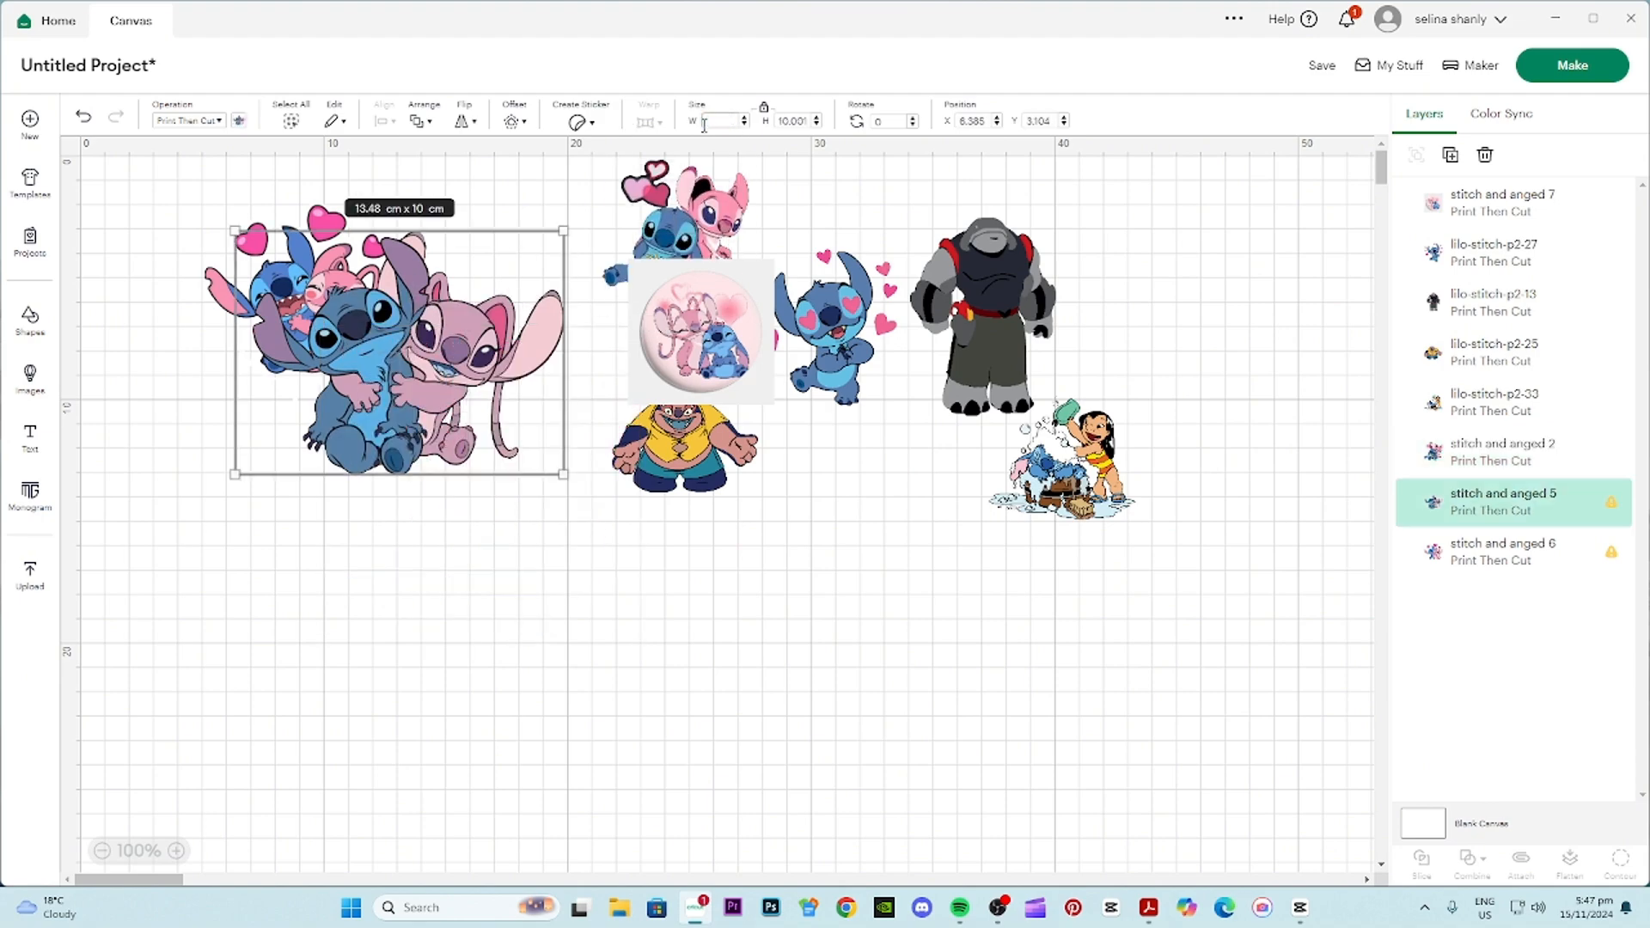
{"action": "type", "text": "6"}
{"action": "key", "text": "Return"}
{"action": "left_click_drag", "start_coordinate": [306, 296], "coordinate": [480, 480]}
- Move the "stitch and anged 6" image with three hearts slightly and resize it to 6 cm wide
{"action": "left_click_drag", "start_coordinate": [331, 348], "coordinate": [434, 356]}
{"action": "left_click_drag", "start_coordinate": [738, 121], "coordinate": [670, 122]}
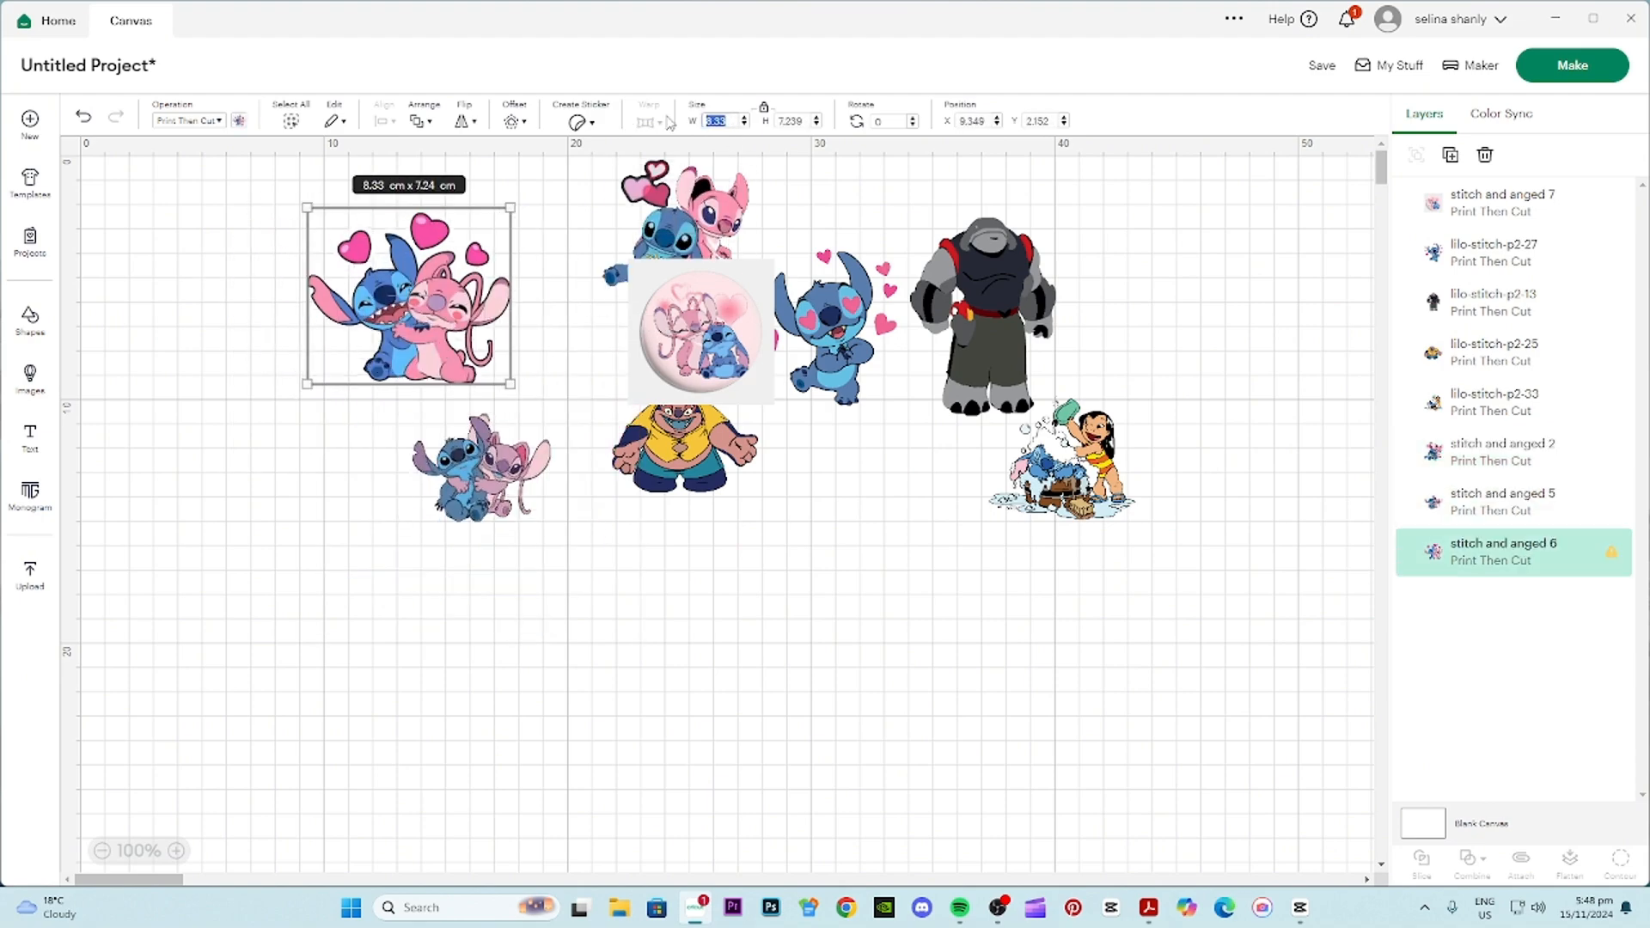
{"action": "type", "text": "6"}
{"action": "key", "text": "Return"}
- Spread the resized images apart on the canvas so that they no longer overlap
{"action": "left_click_drag", "start_coordinate": [714, 374], "coordinate": [274, 464]}
{"action": "left_click_drag", "start_coordinate": [469, 473], "coordinate": [383, 504]}
{"action": "left_click_drag", "start_coordinate": [705, 413], "coordinate": [660, 478]}
{"action": "left_click_drag", "start_coordinate": [711, 243], "coordinate": [631, 280]}
{"action": "left_click_drag", "start_coordinate": [819, 276], "coordinate": [801, 346]}
{"action": "left_click_drag", "start_coordinate": [983, 271], "coordinate": [966, 258]}
{"action": "left_click_drag", "start_coordinate": [1055, 483], "coordinate": [966, 560]}
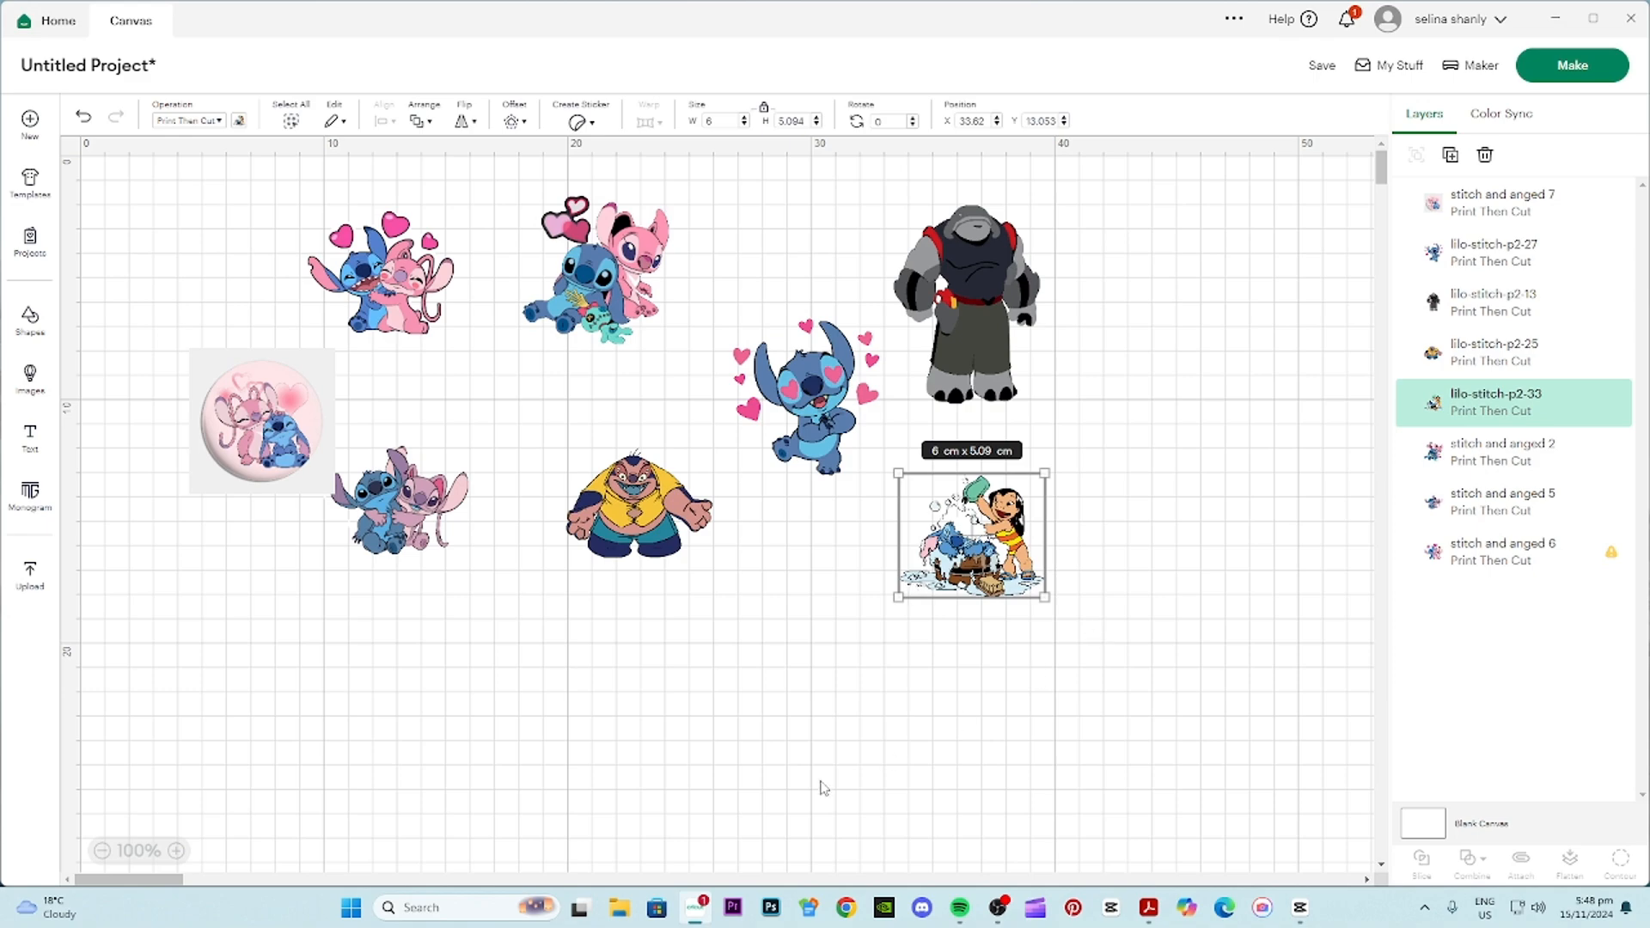
{"action": "left_click_drag", "start_coordinate": [243, 444], "coordinate": [181, 419]}
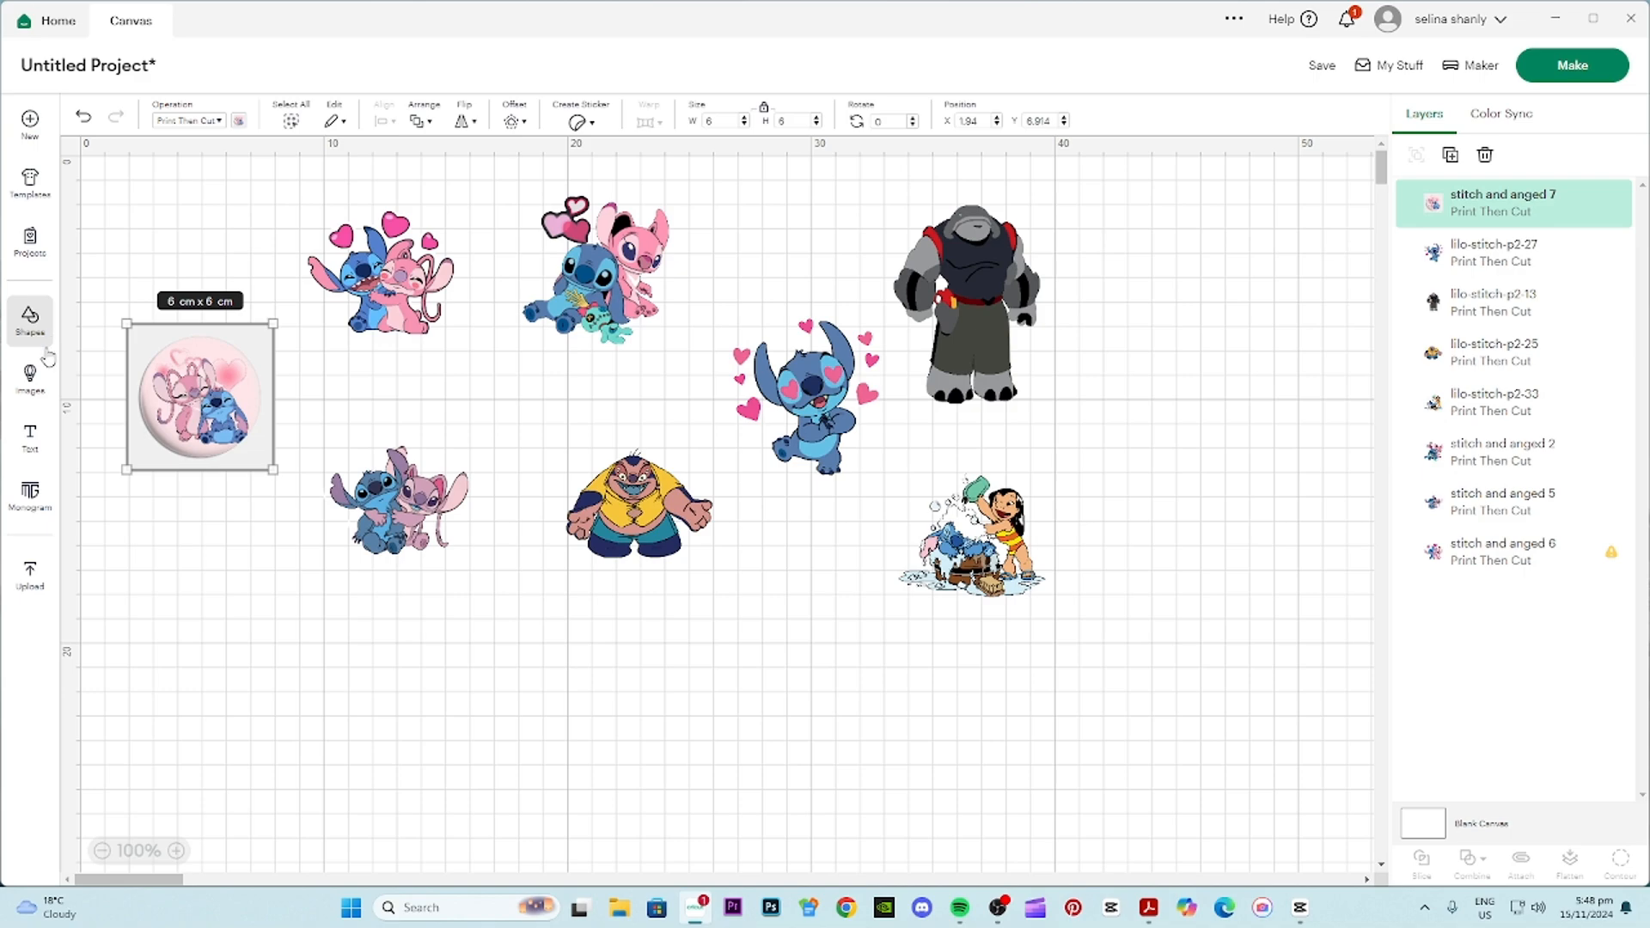
- Add a square shape, enlarge it to about 21.2 cm and send it behind all the images
{"action": "left_click", "coordinate": [30, 319]}
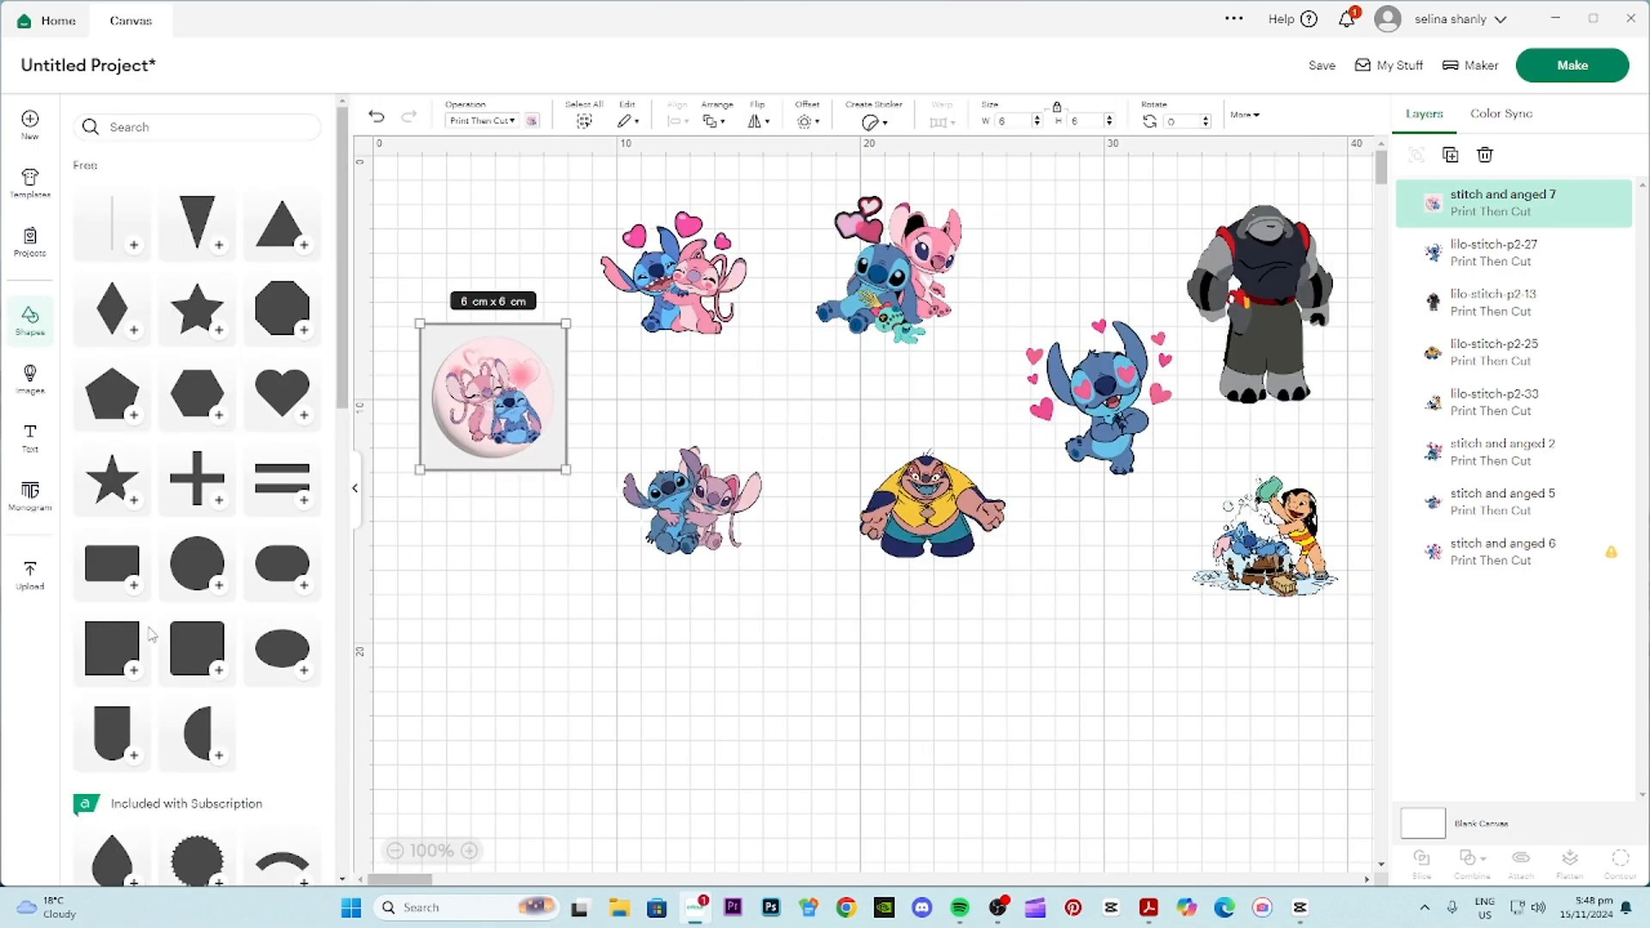
{"action": "left_click", "coordinate": [127, 670]}
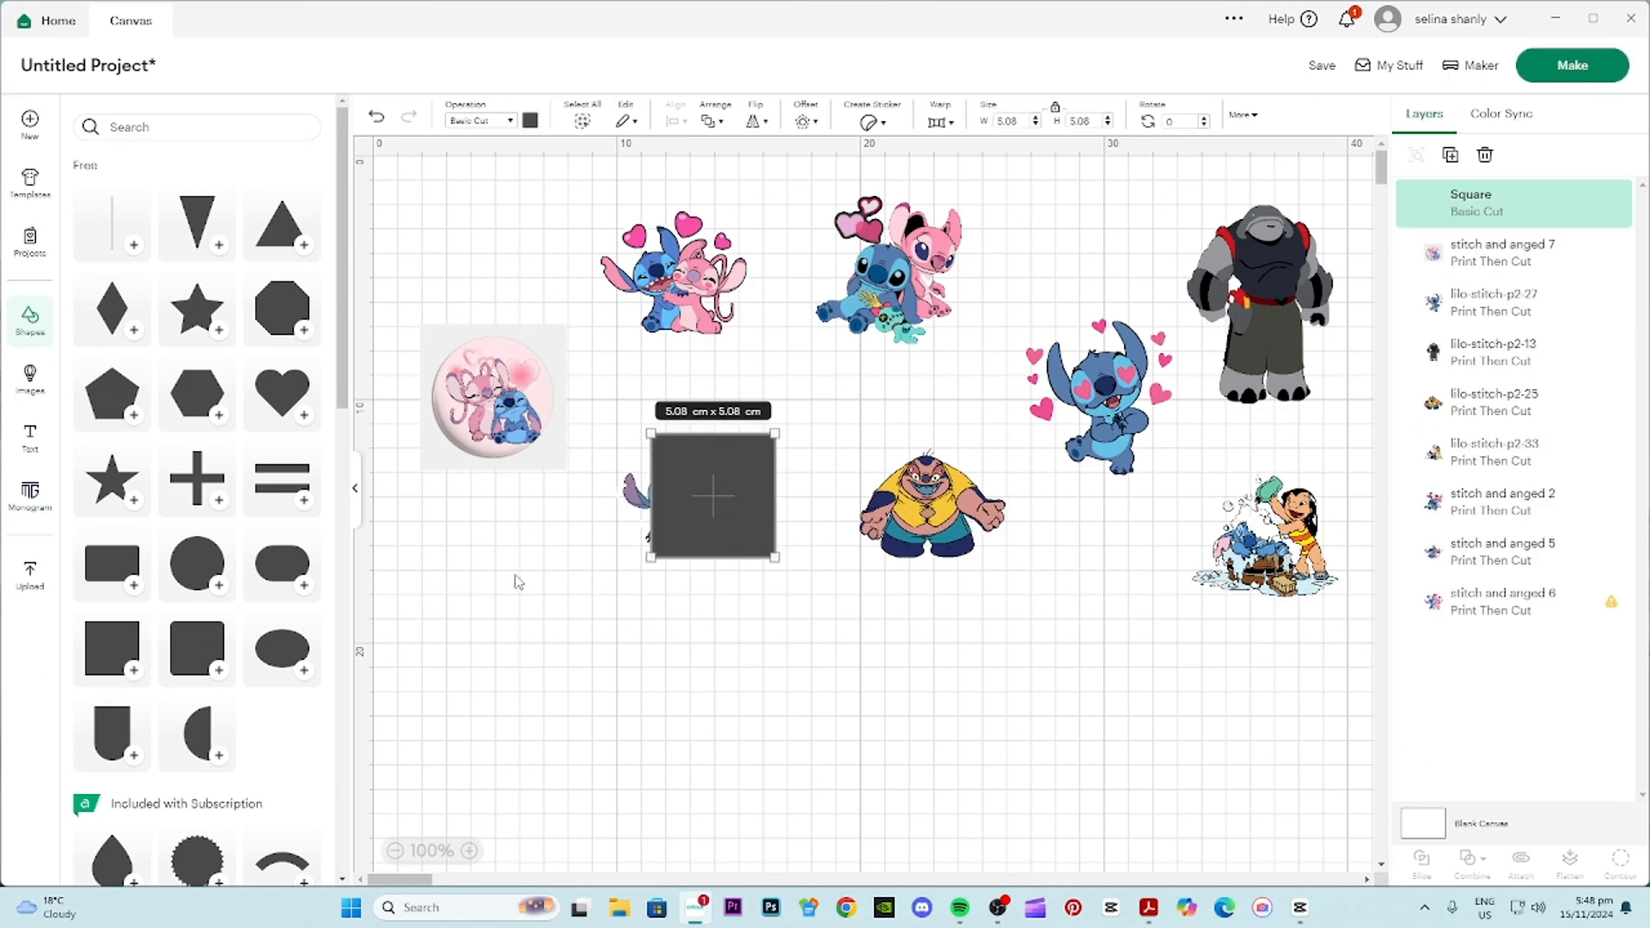
{"action": "left_click_drag", "start_coordinate": [747, 534], "coordinate": [796, 593]}
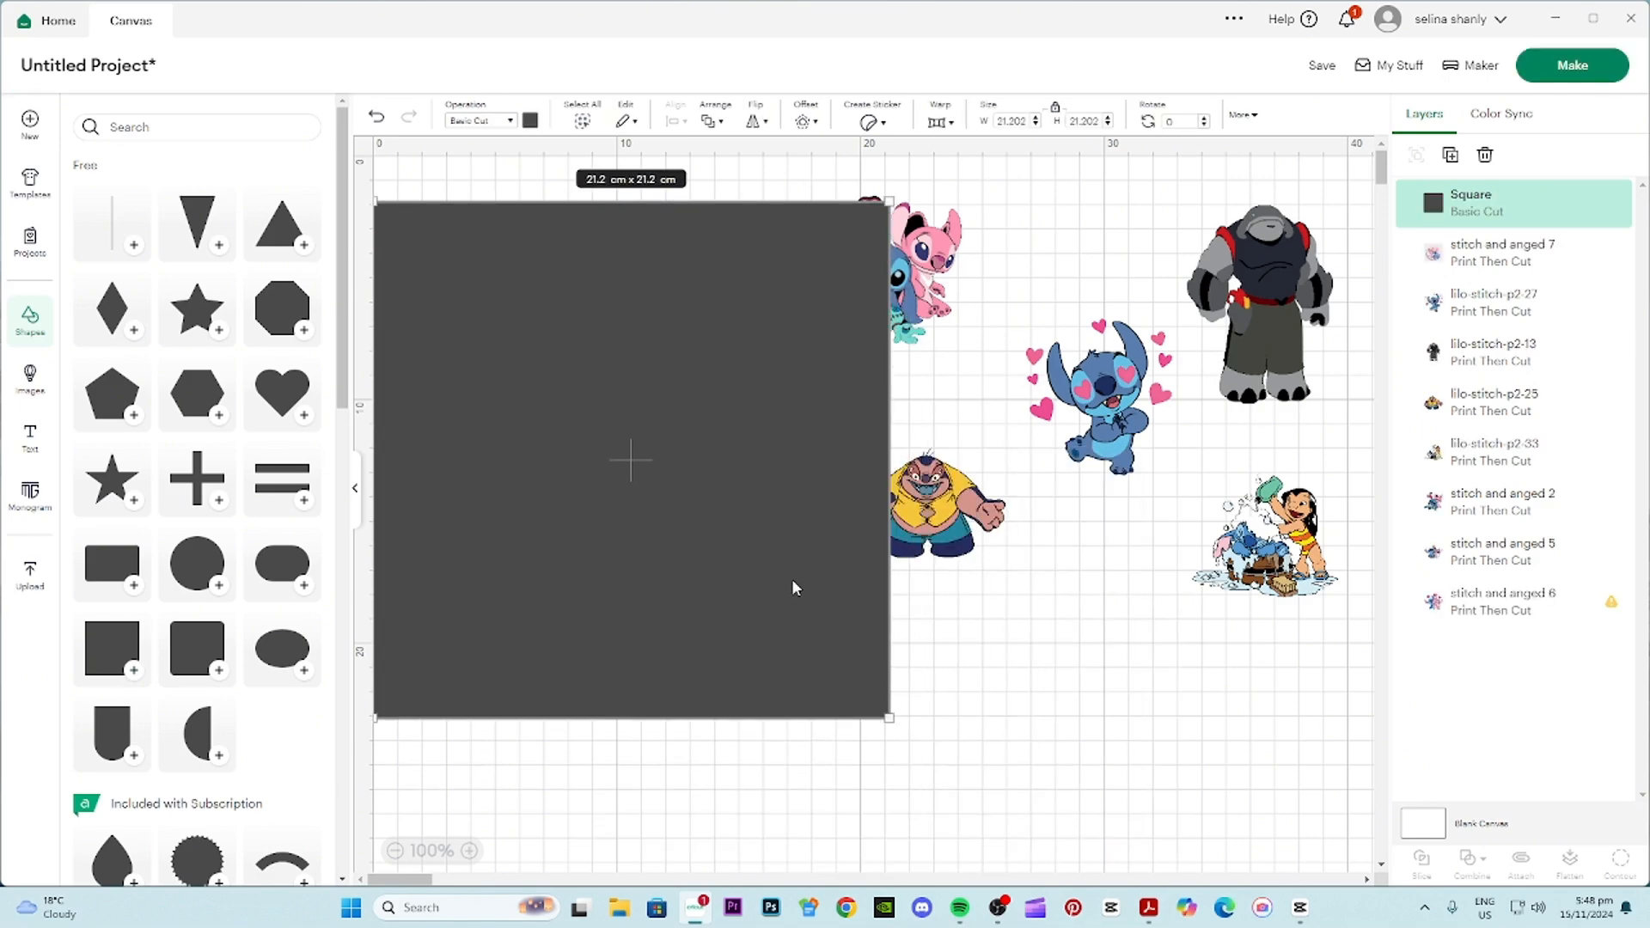
{"action": "right_click", "coordinate": [585, 402]}
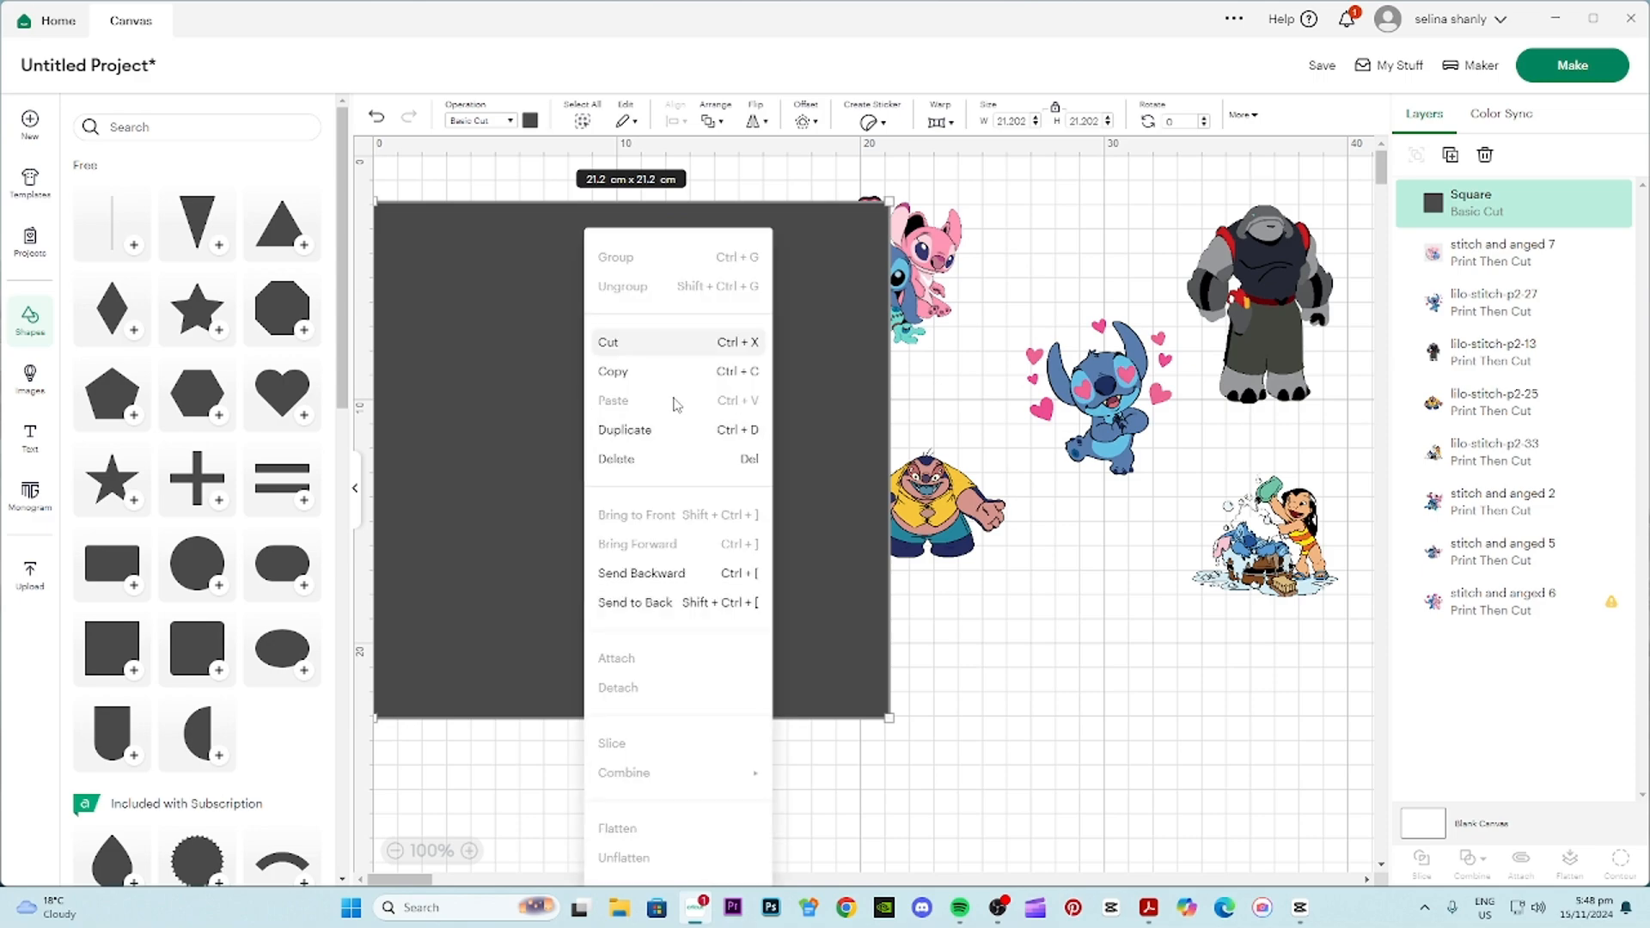
{"action": "left_click", "coordinate": [653, 603]}
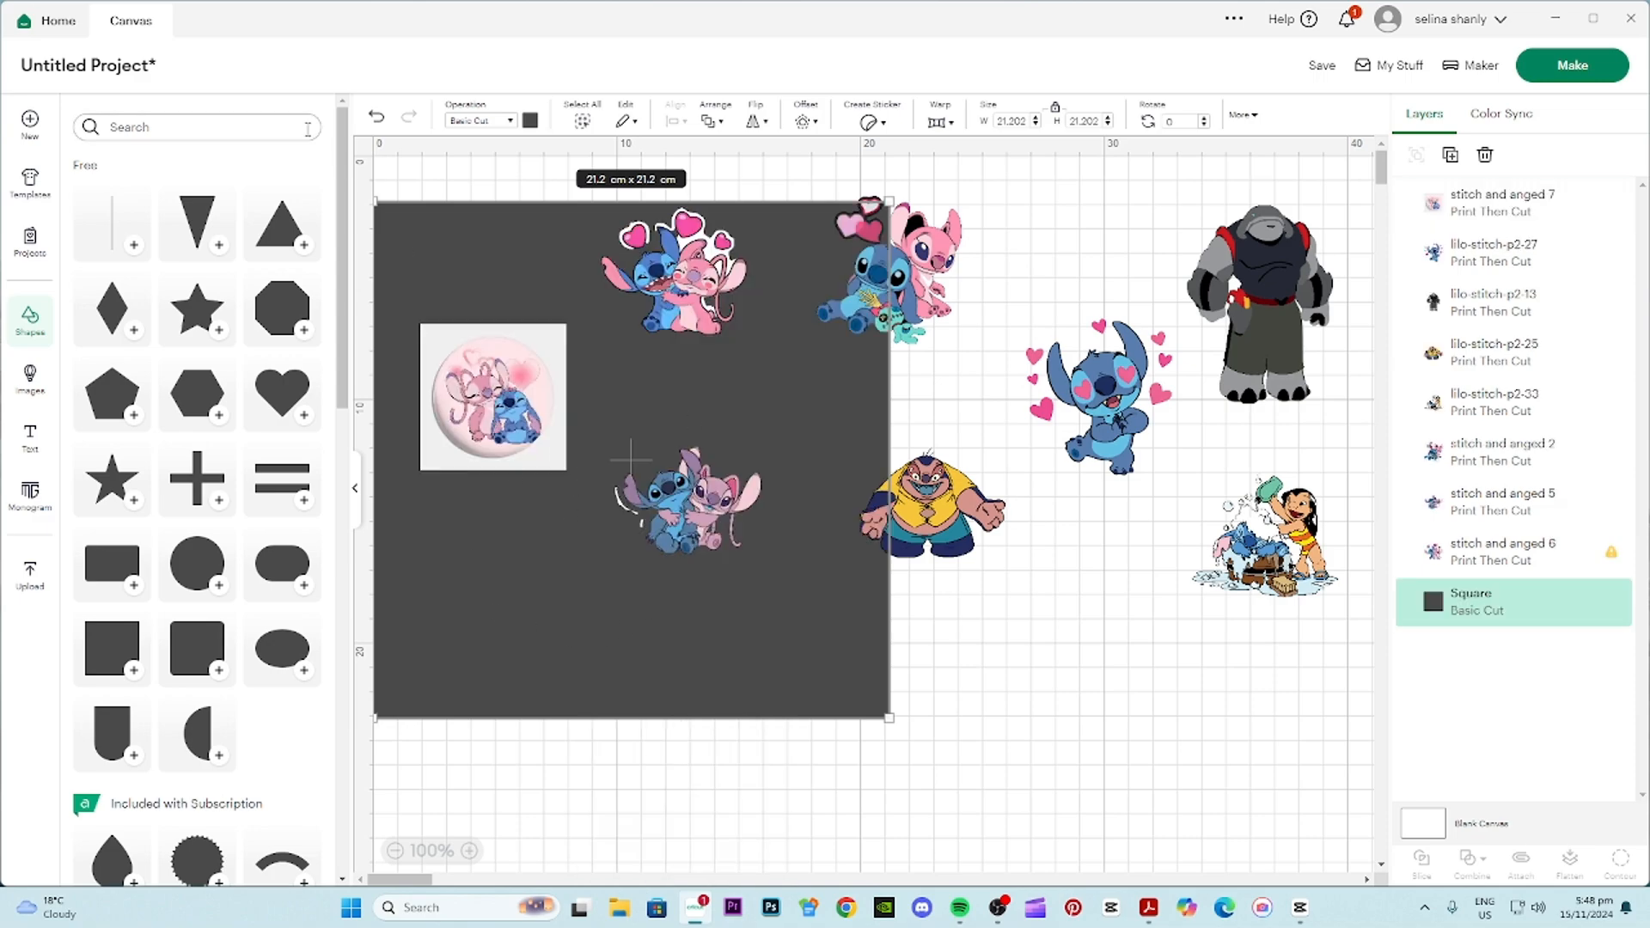
{"action": "left_click", "coordinate": [357, 486]}
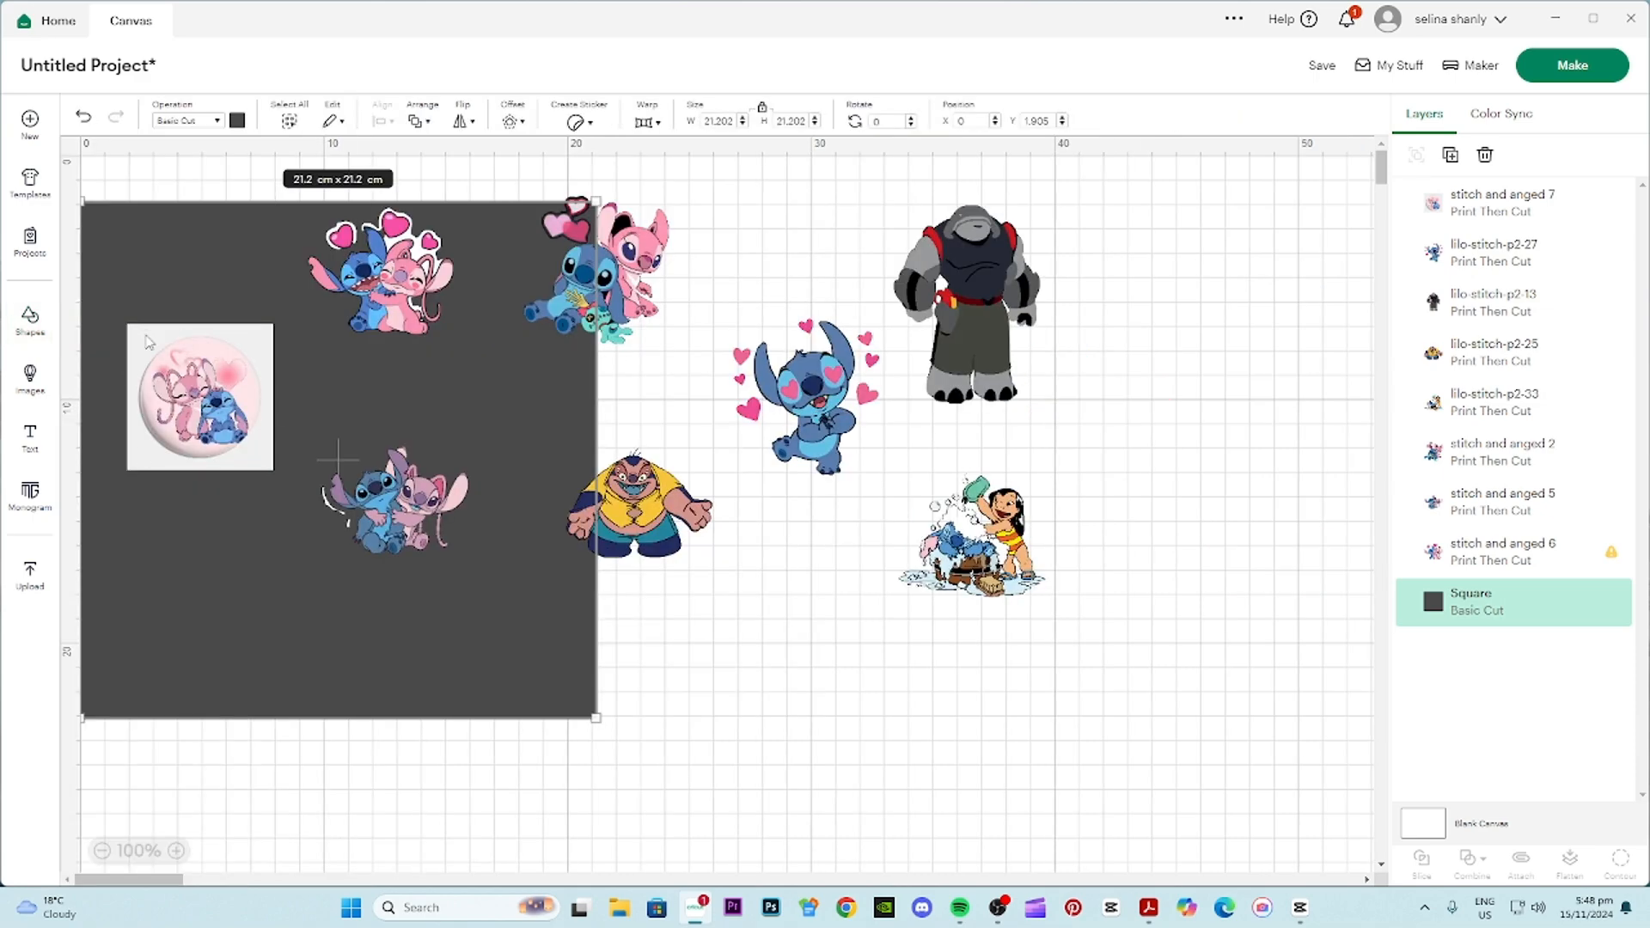
- Try arranging the Stitch and Angel images, the yellow-shirted character and the Stitch with hearts on the square
{"action": "left_click_drag", "start_coordinate": [391, 309], "coordinate": [382, 342]}
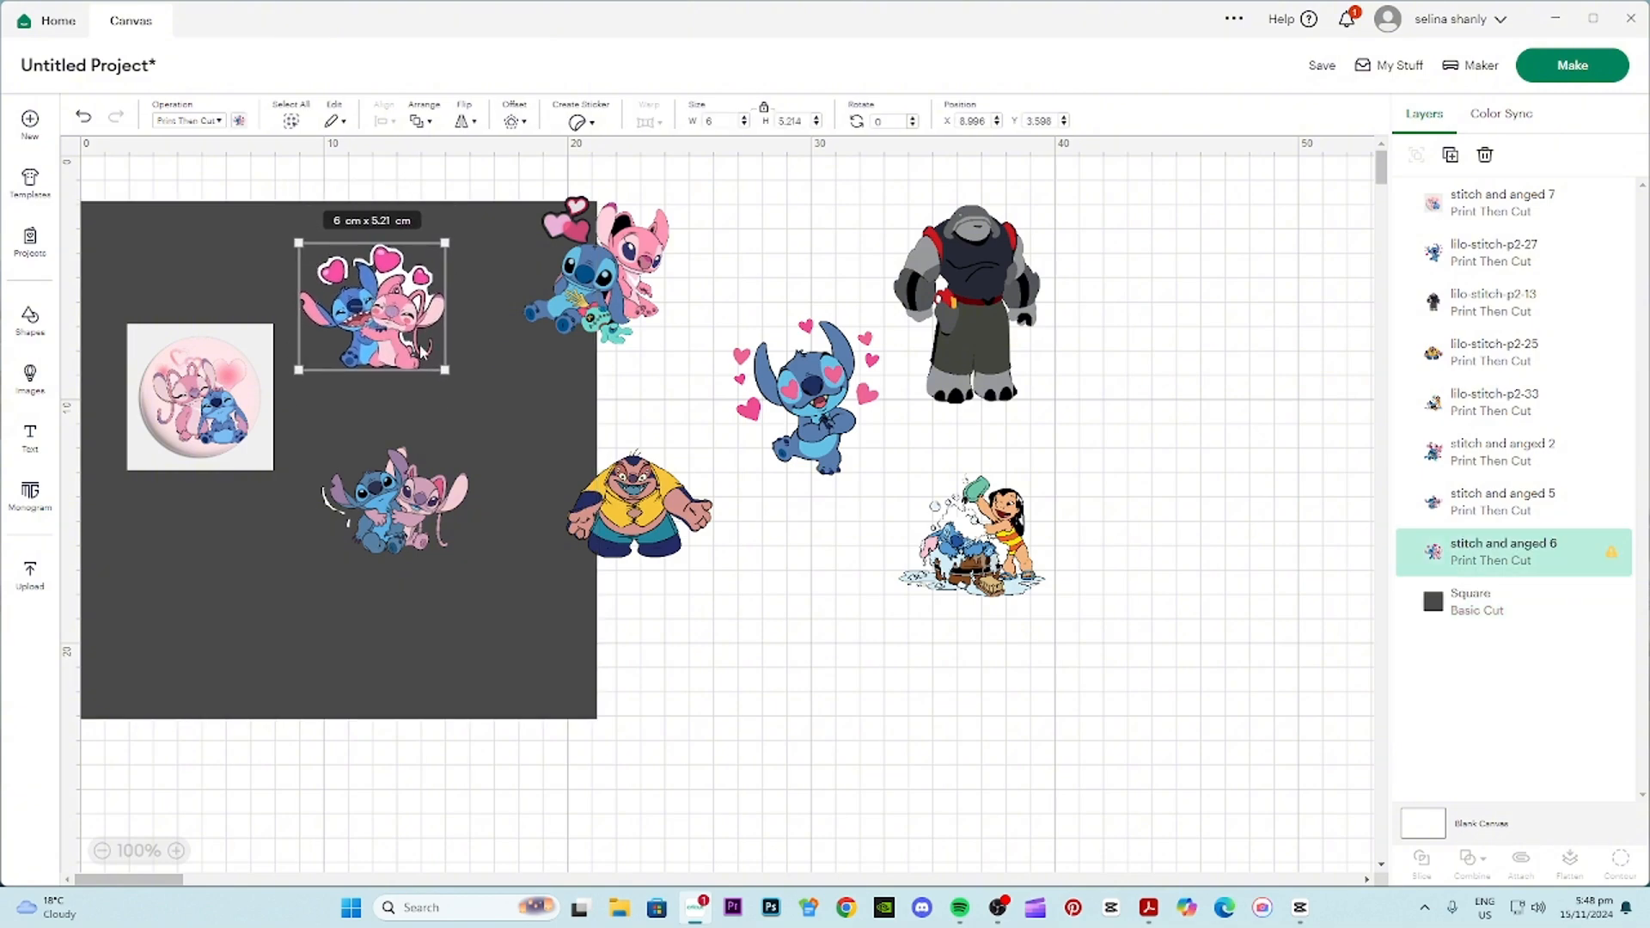
{"action": "mouse_move", "coordinate": [388, 498]}
{"action": "left_mouse_down"}
{"action": "mouse_move", "coordinate": [439, 490]}
{"action": "mouse_move", "coordinate": [384, 481]}
{"action": "mouse_move", "coordinate": [368, 500]}
{"action": "left_mouse_up"}
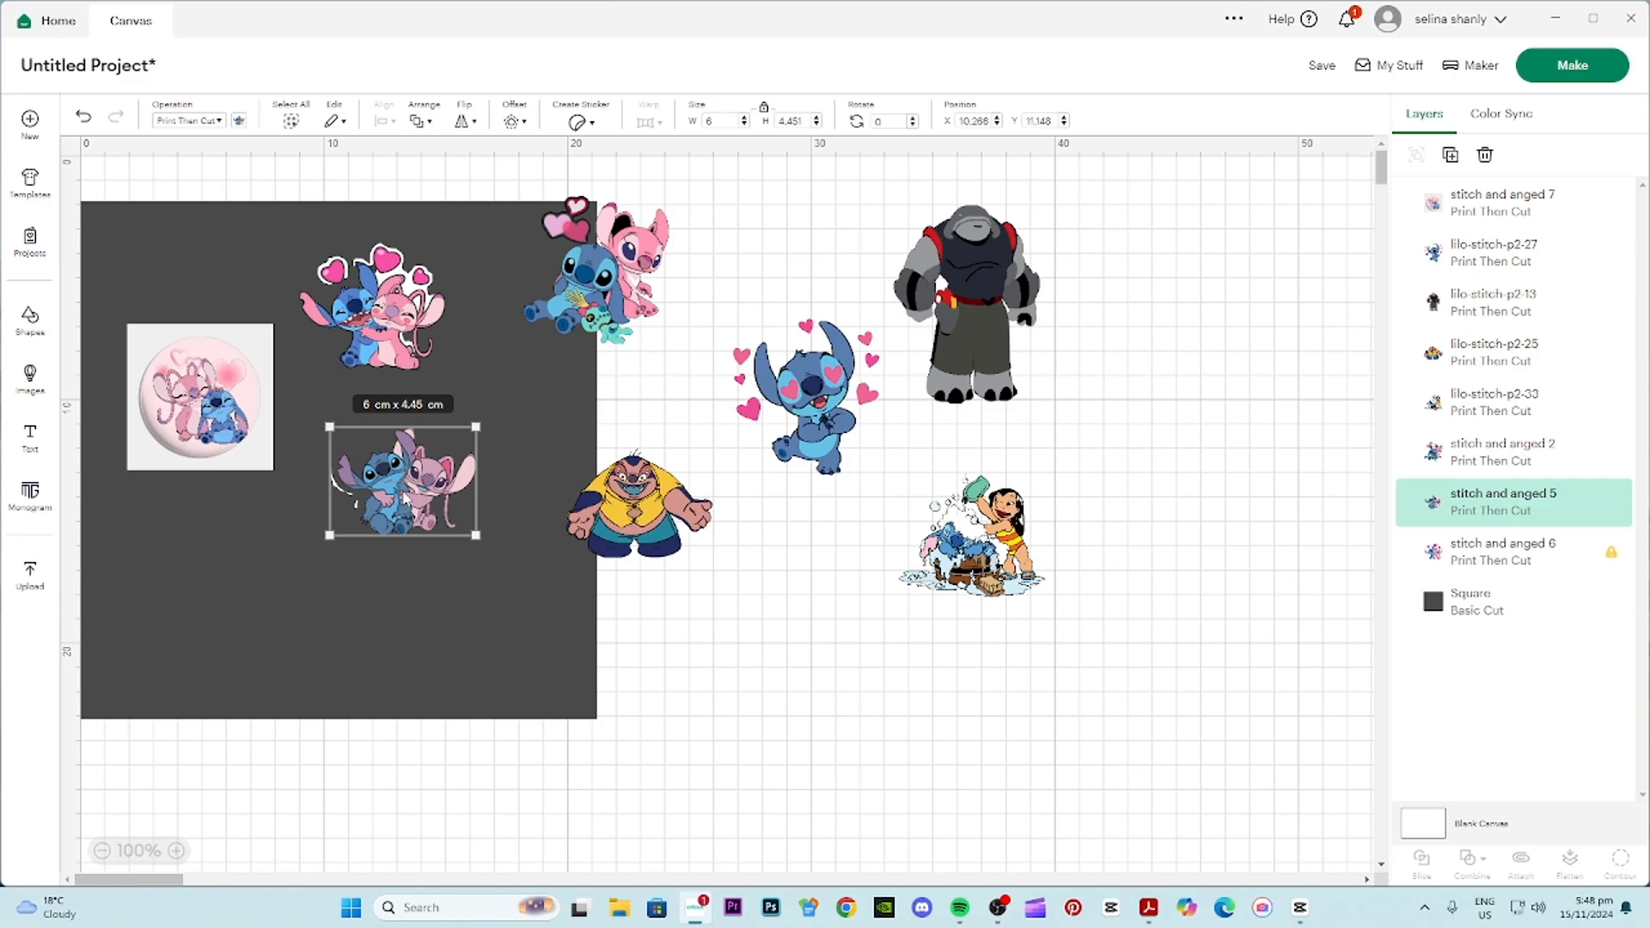
{"action": "left_click_drag", "start_coordinate": [401, 517], "coordinate": [317, 508]}
{"action": "left_click_drag", "start_coordinate": [608, 334], "coordinate": [542, 431]}
{"action": "left_click_drag", "start_coordinate": [632, 516], "coordinate": [531, 554]}
{"action": "left_click_drag", "start_coordinate": [802, 397], "coordinate": [205, 580]}
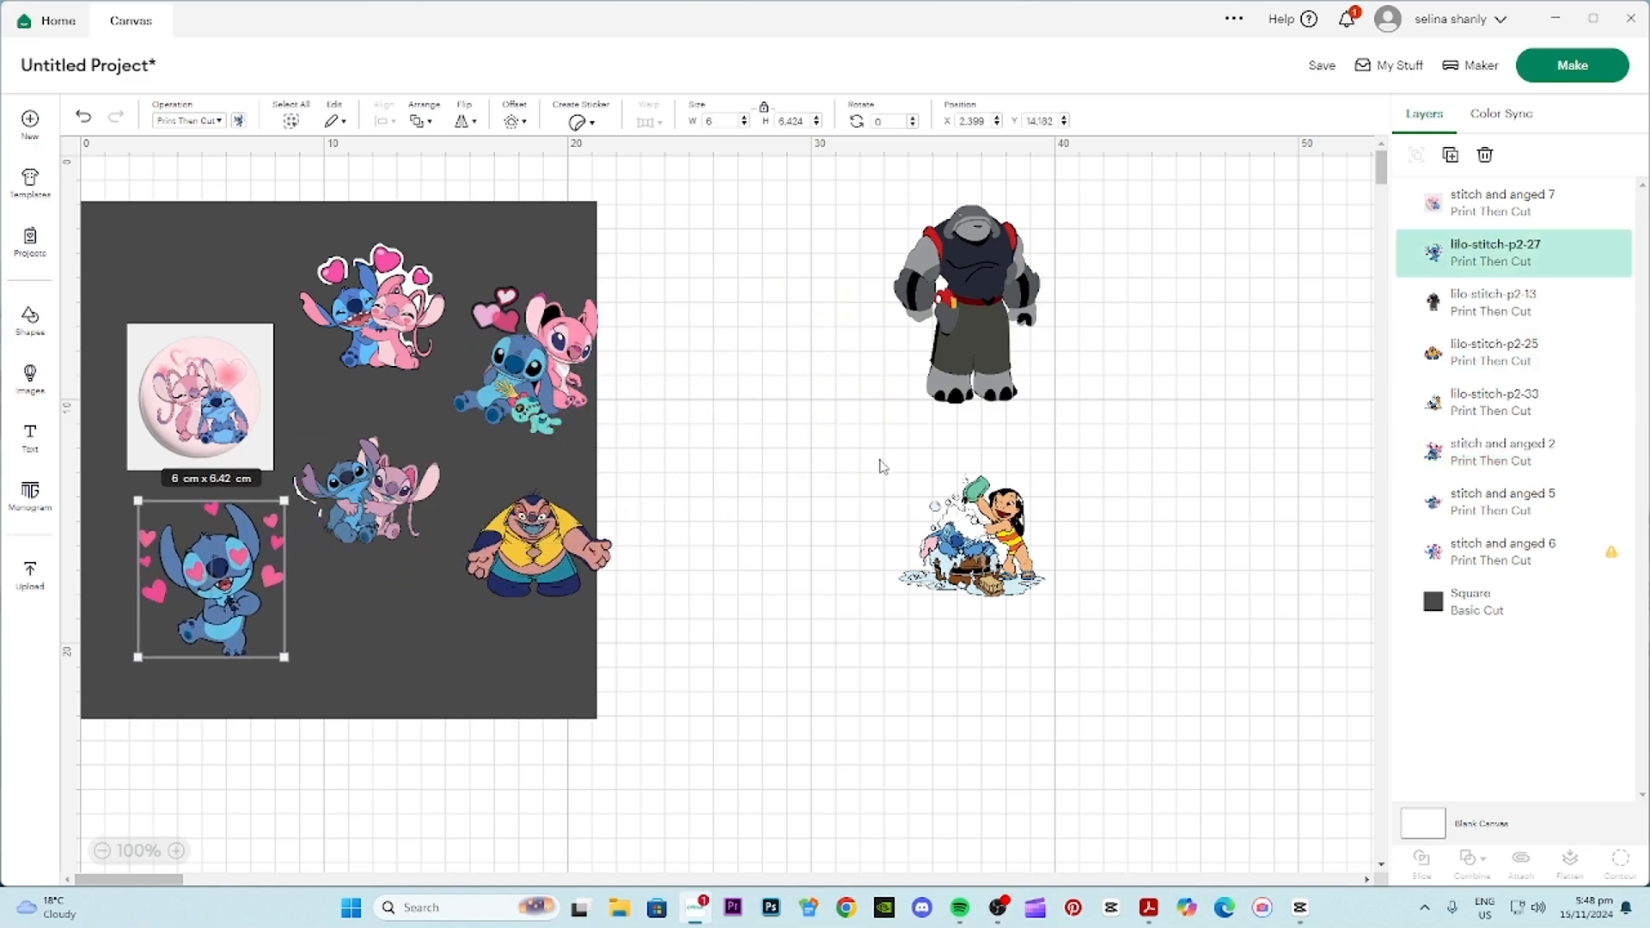
- Move every image except the round badge off the square into the free canvas area, and shift the badge within it
{"action": "left_click_drag", "start_coordinate": [972, 537], "coordinate": [1014, 526]}
{"action": "left_click_drag", "start_coordinate": [935, 342], "coordinate": [888, 347]}
{"action": "left_click_drag", "start_coordinate": [569, 541], "coordinate": [1025, 555]}
{"action": "left_click_drag", "start_coordinate": [516, 361], "coordinate": [768, 249]}
{"action": "left_click", "coordinate": [412, 314]}
{"action": "left_click_drag", "start_coordinate": [413, 314], "coordinate": [827, 489]}
{"action": "left_click_drag", "start_coordinate": [368, 490], "coordinate": [782, 678]}
{"action": "left_click_drag", "start_coordinate": [285, 575], "coordinate": [1085, 739]}
{"action": "left_click_drag", "start_coordinate": [207, 404], "coordinate": [299, 392]}
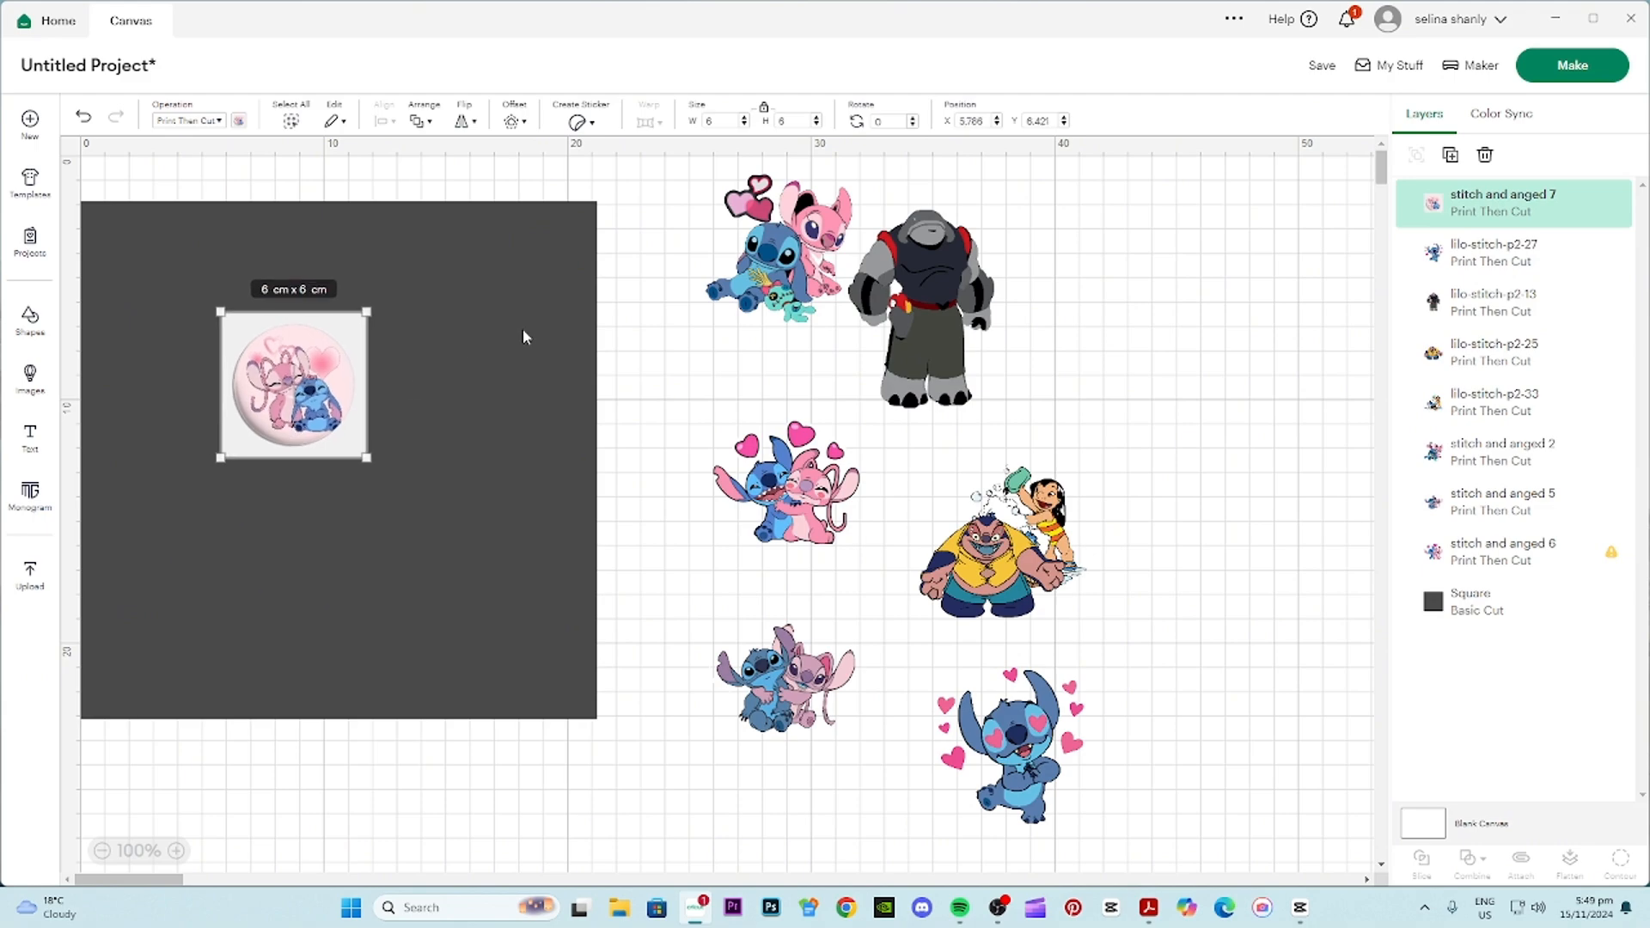
- Delete the large dark square and reposition the round badge
{"action": "left_click", "coordinate": [523, 330]}
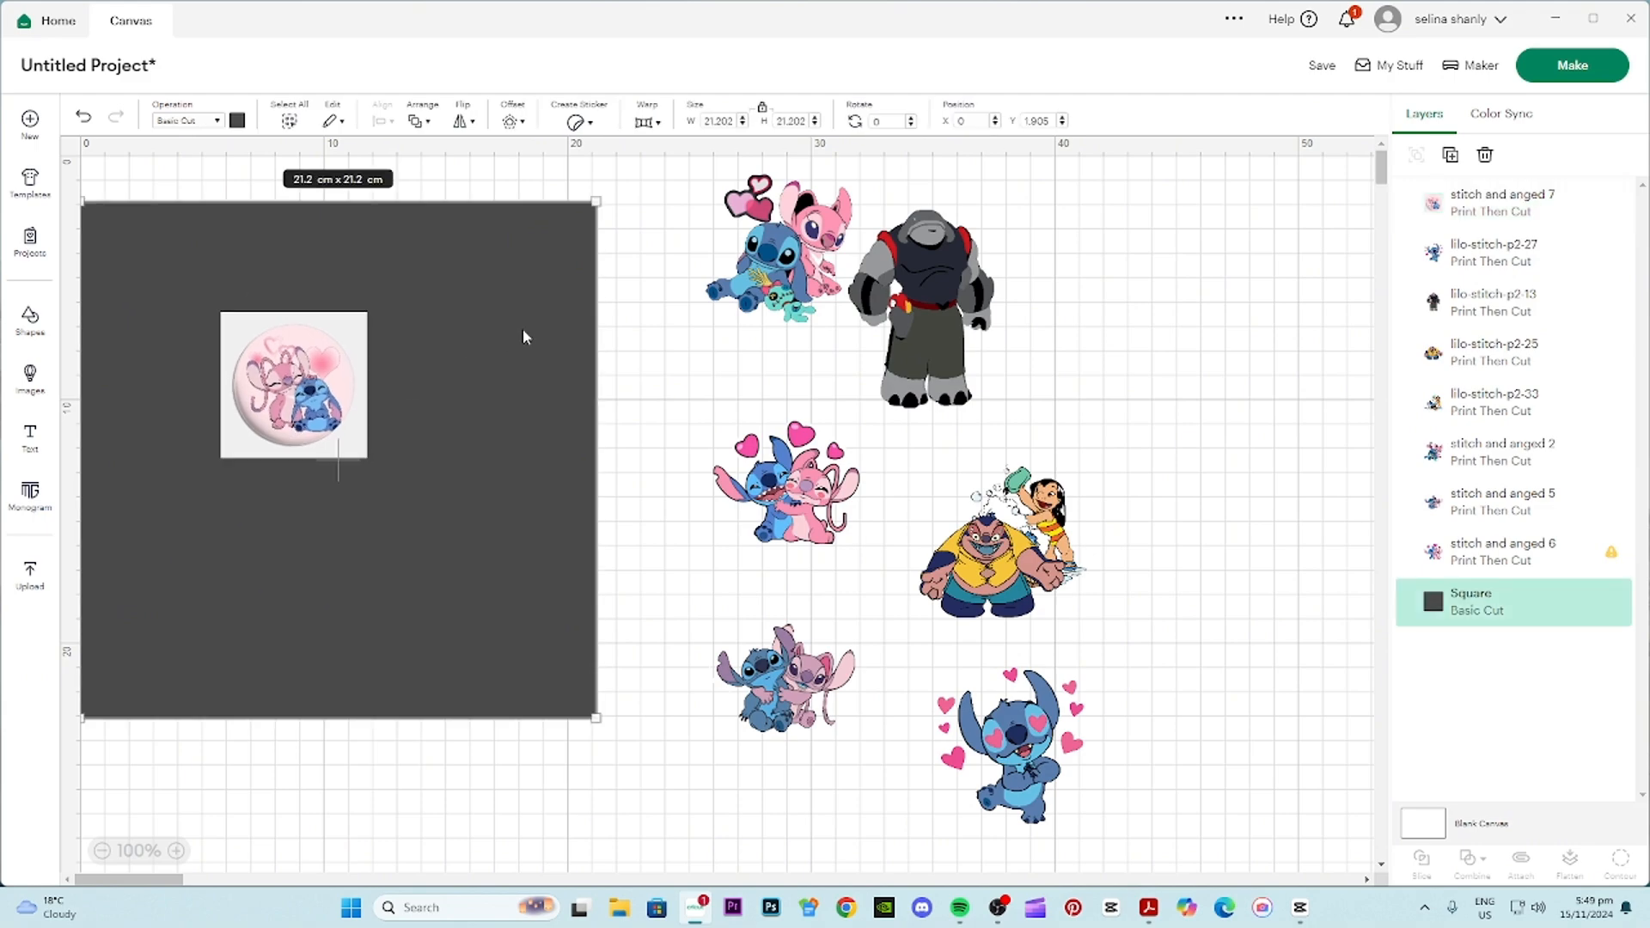
{"action": "key", "text": "Delete"}
{"action": "left_click_drag", "start_coordinate": [305, 393], "coordinate": [400, 386]}
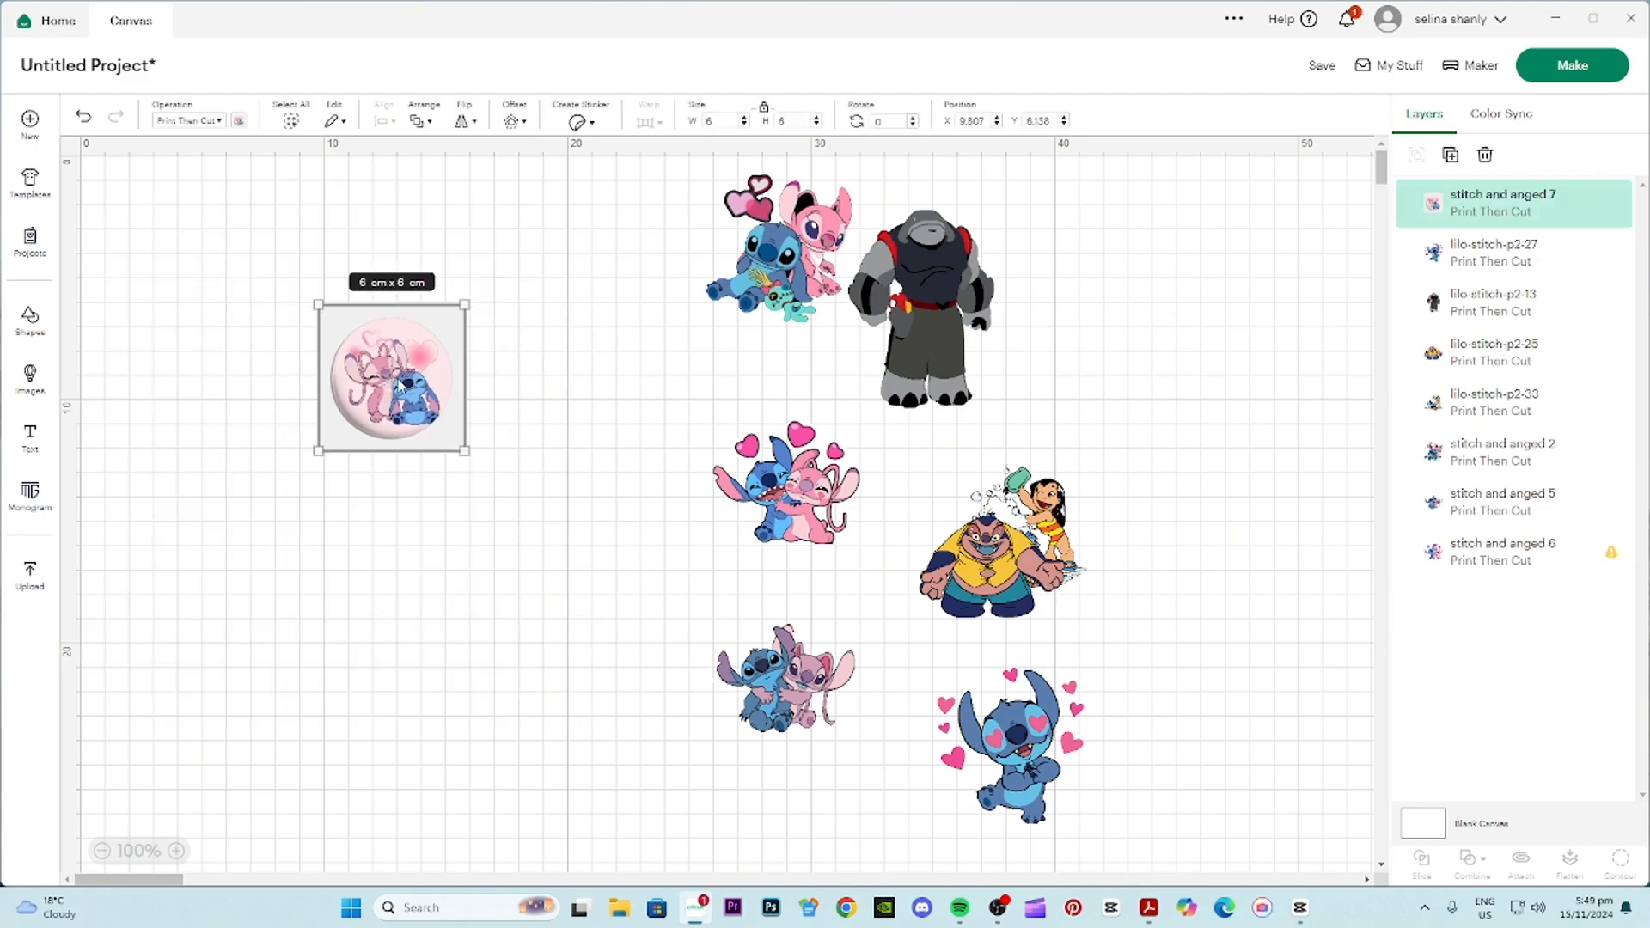
- Add a circle shape, set its size to 9.5 cm and move it near the canvas's upper-left corner
{"action": "left_click", "coordinate": [30, 320]}
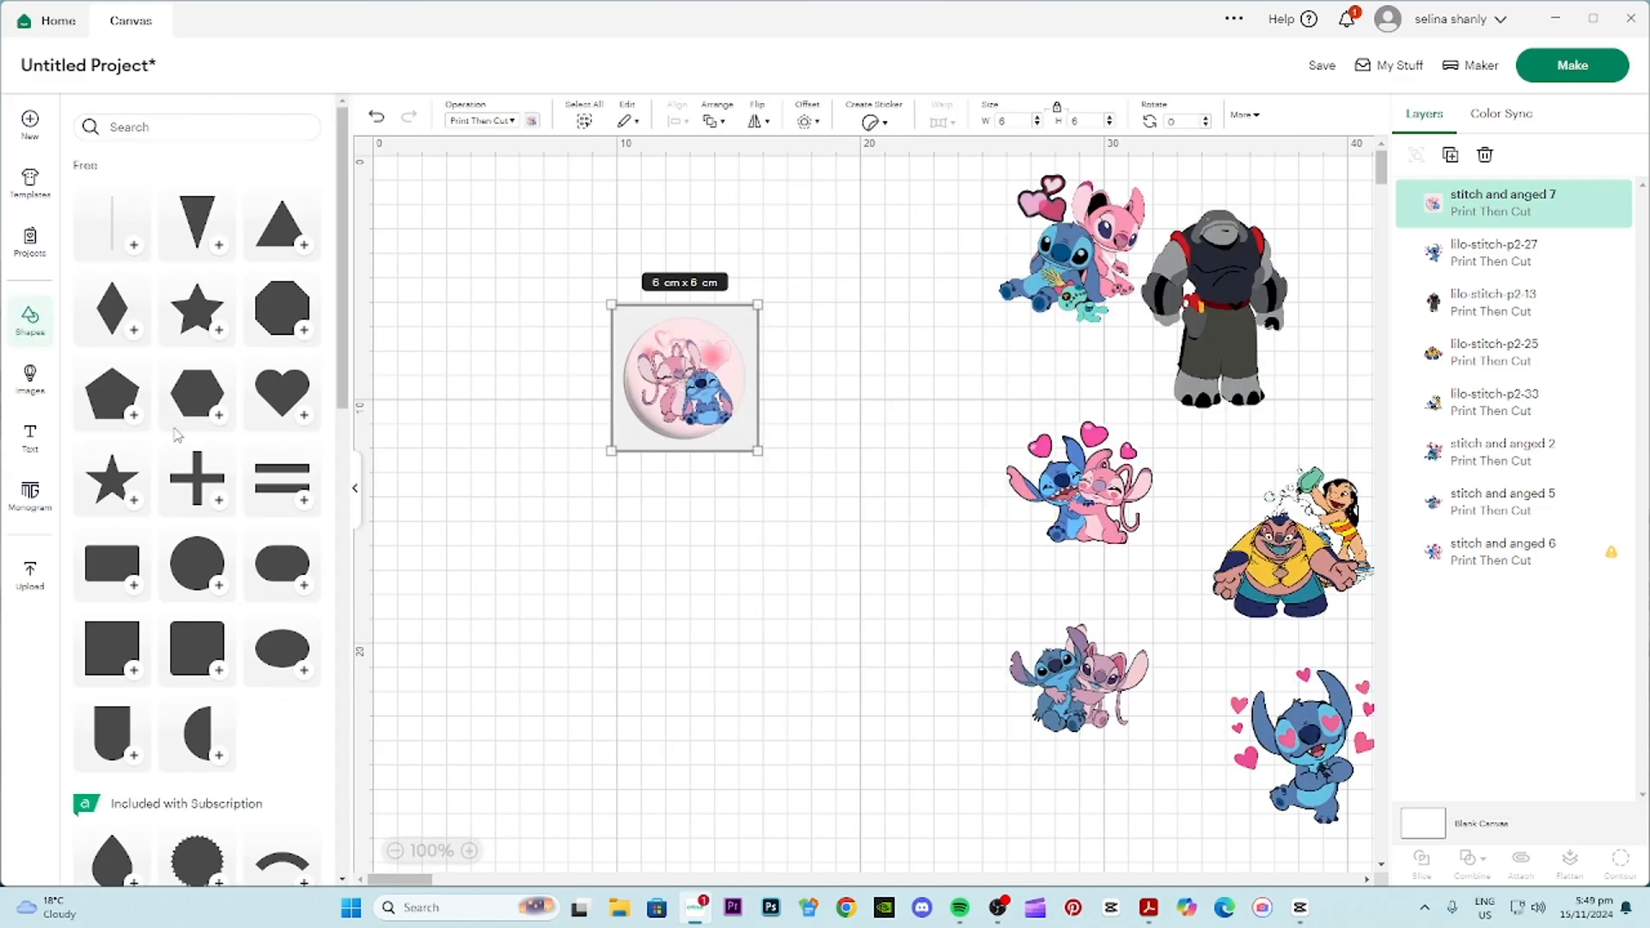
{"action": "left_click", "coordinate": [218, 585]}
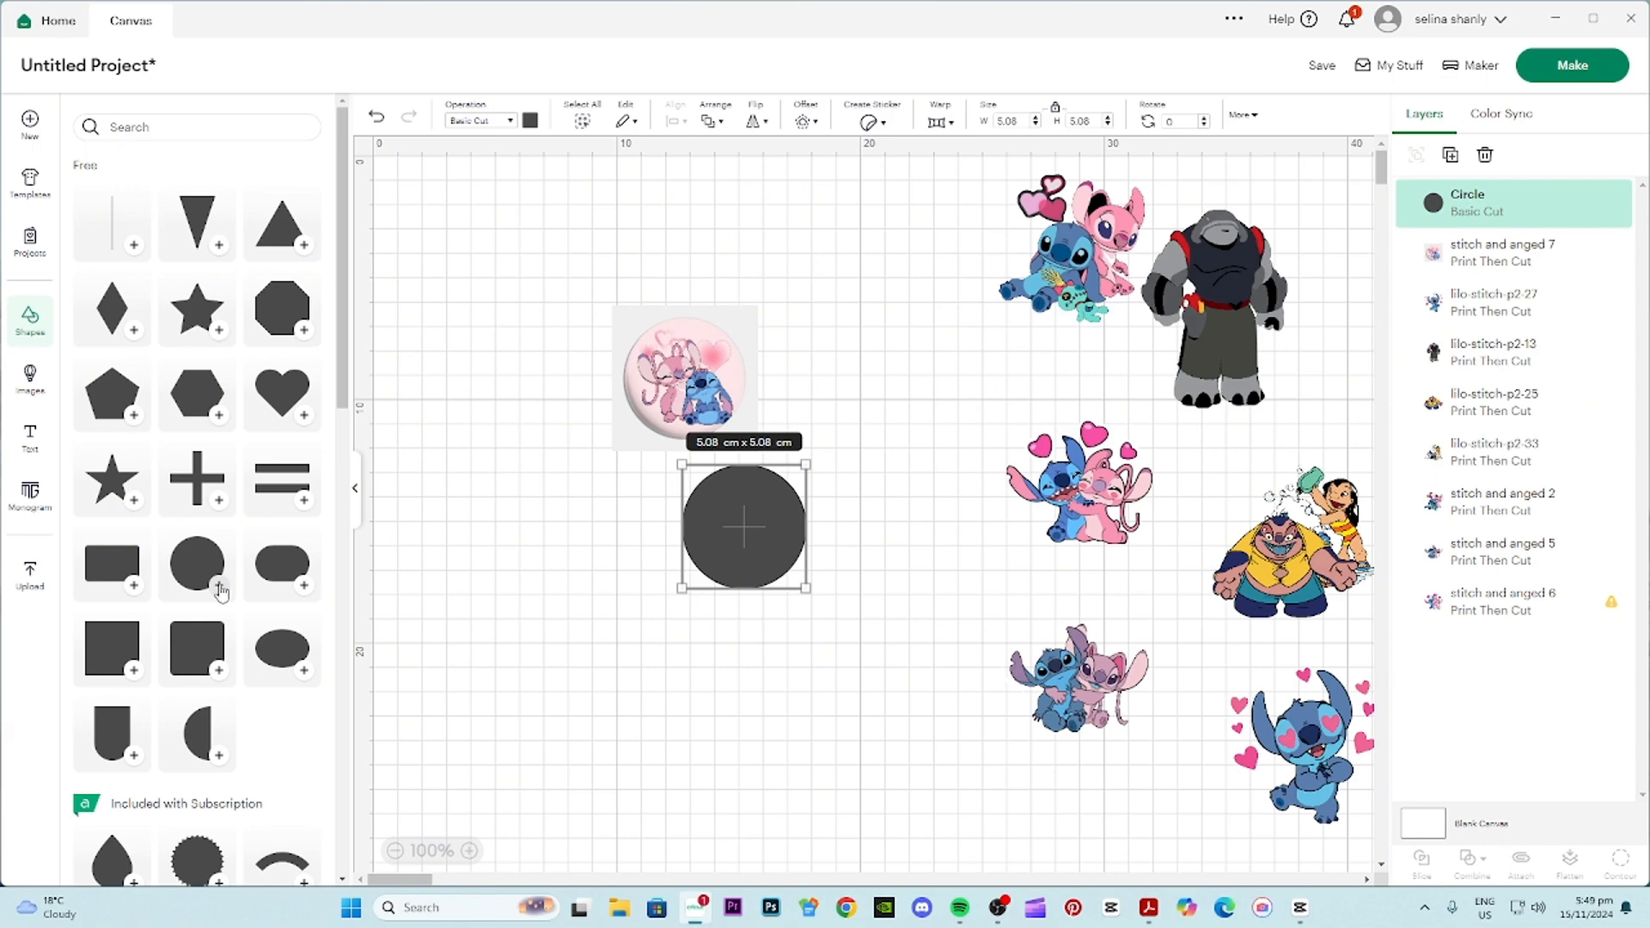
{"action": "double_click", "coordinate": [1012, 122]}
{"action": "key", "text": "Tab"}
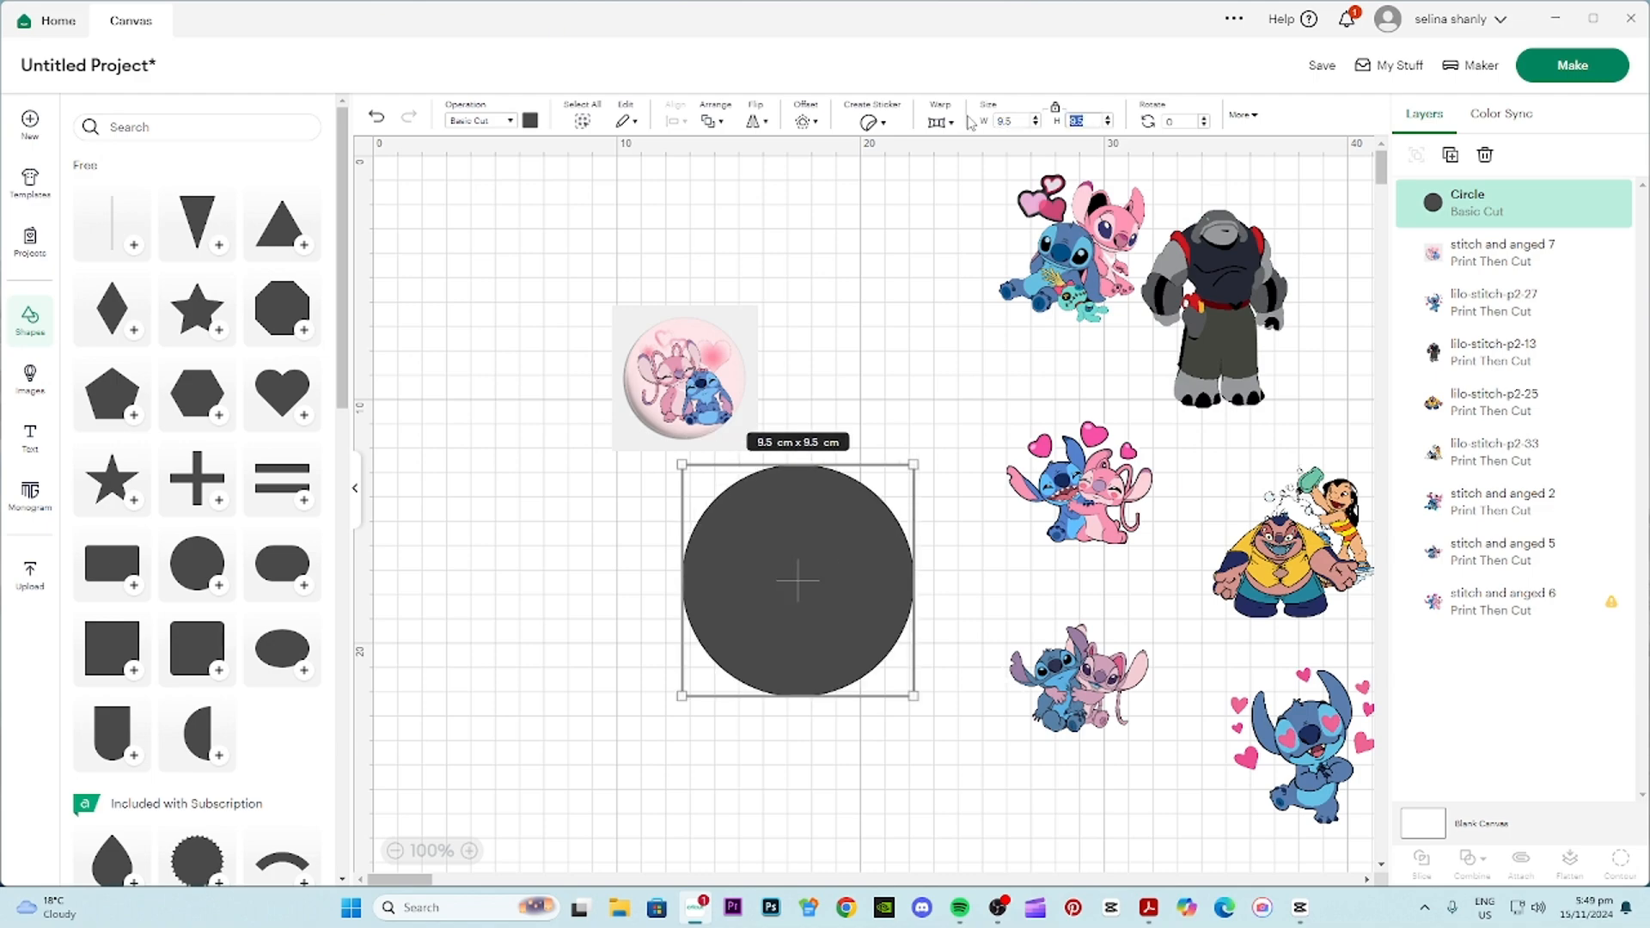
{"action": "left_click_drag", "start_coordinate": [859, 511], "coordinate": [555, 295]}
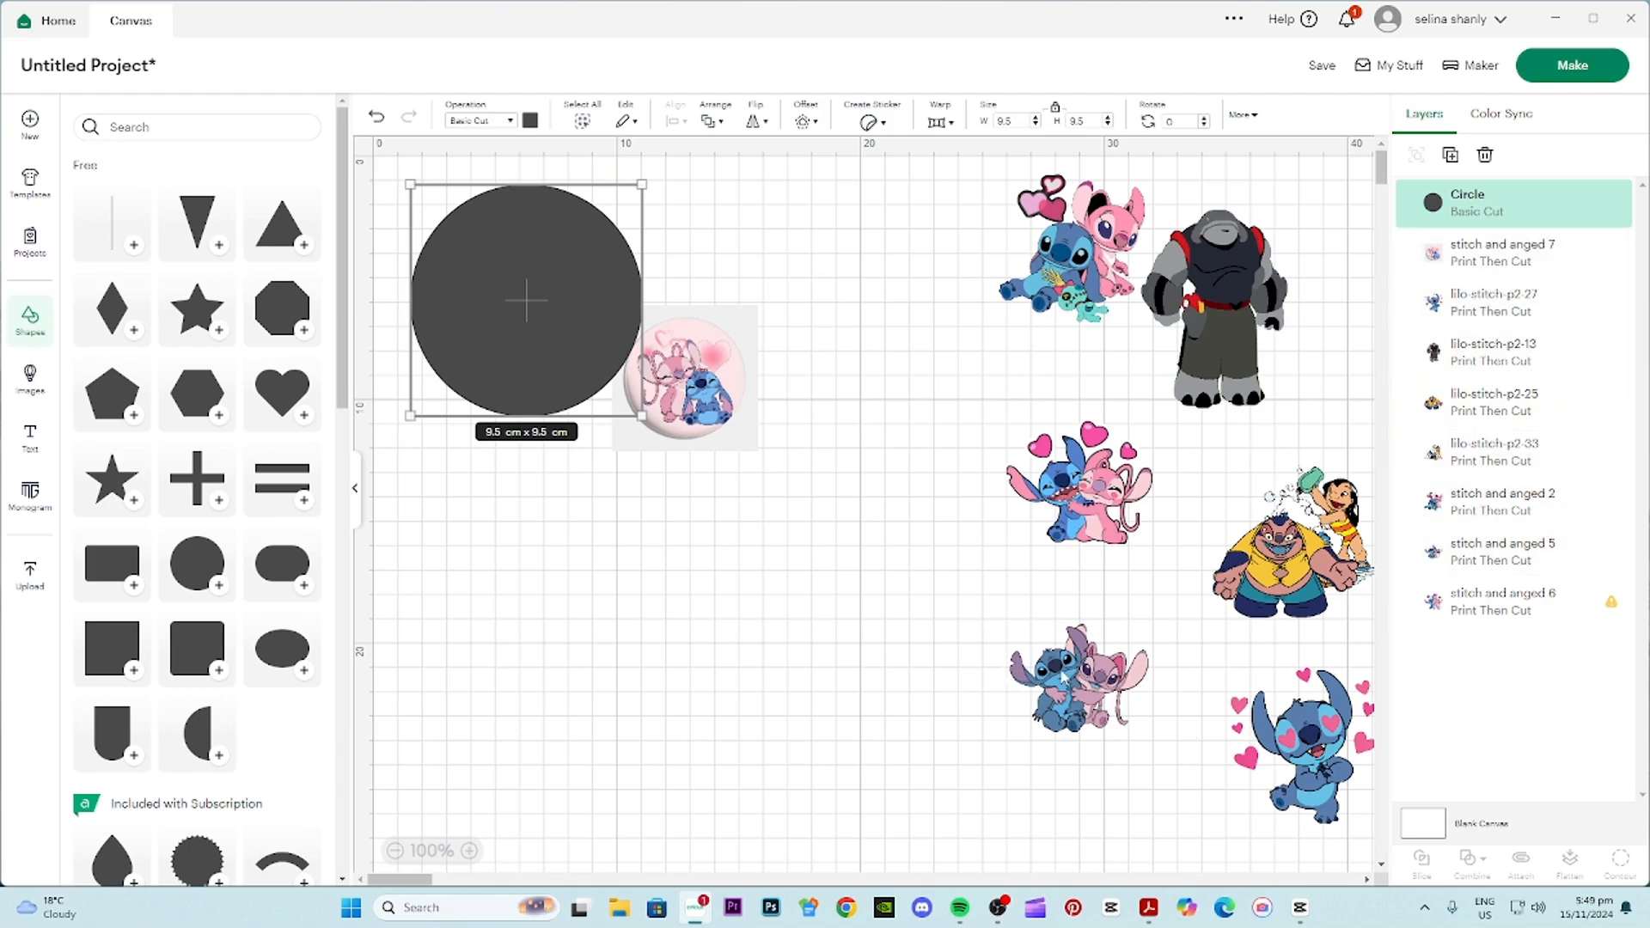
- Duplicate the 9.5 cm circle until there are eight circles
{"action": "right_click", "coordinate": [560, 320]}
{"action": "left_click", "coordinate": [599, 432]}
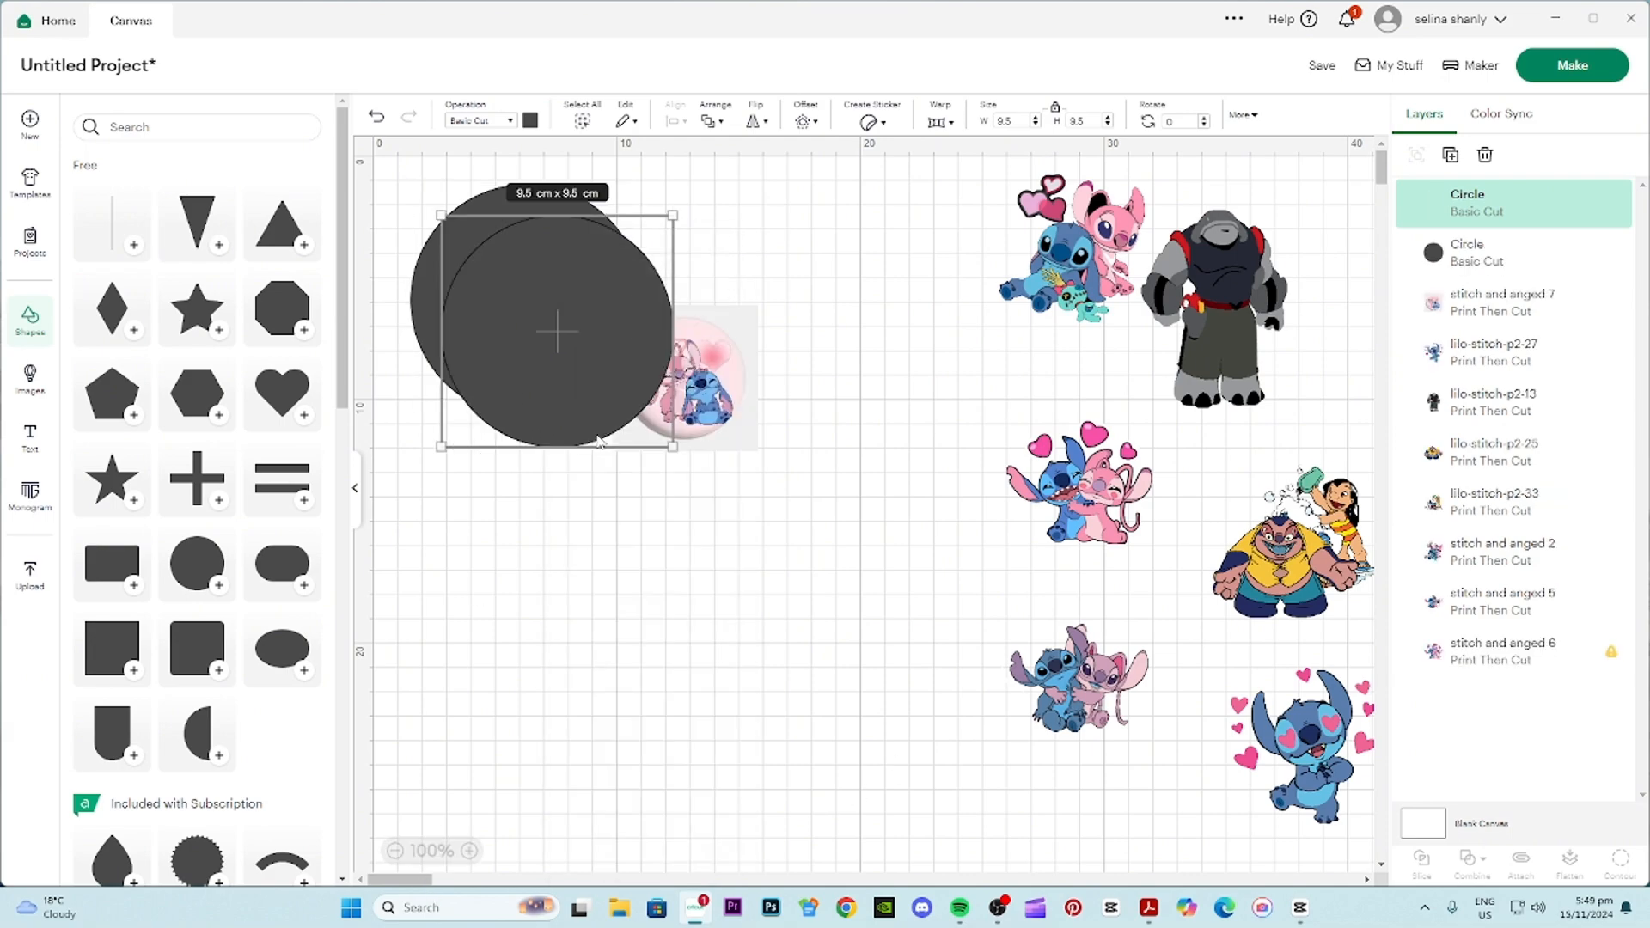
{"action": "right_click", "coordinate": [588, 355]}
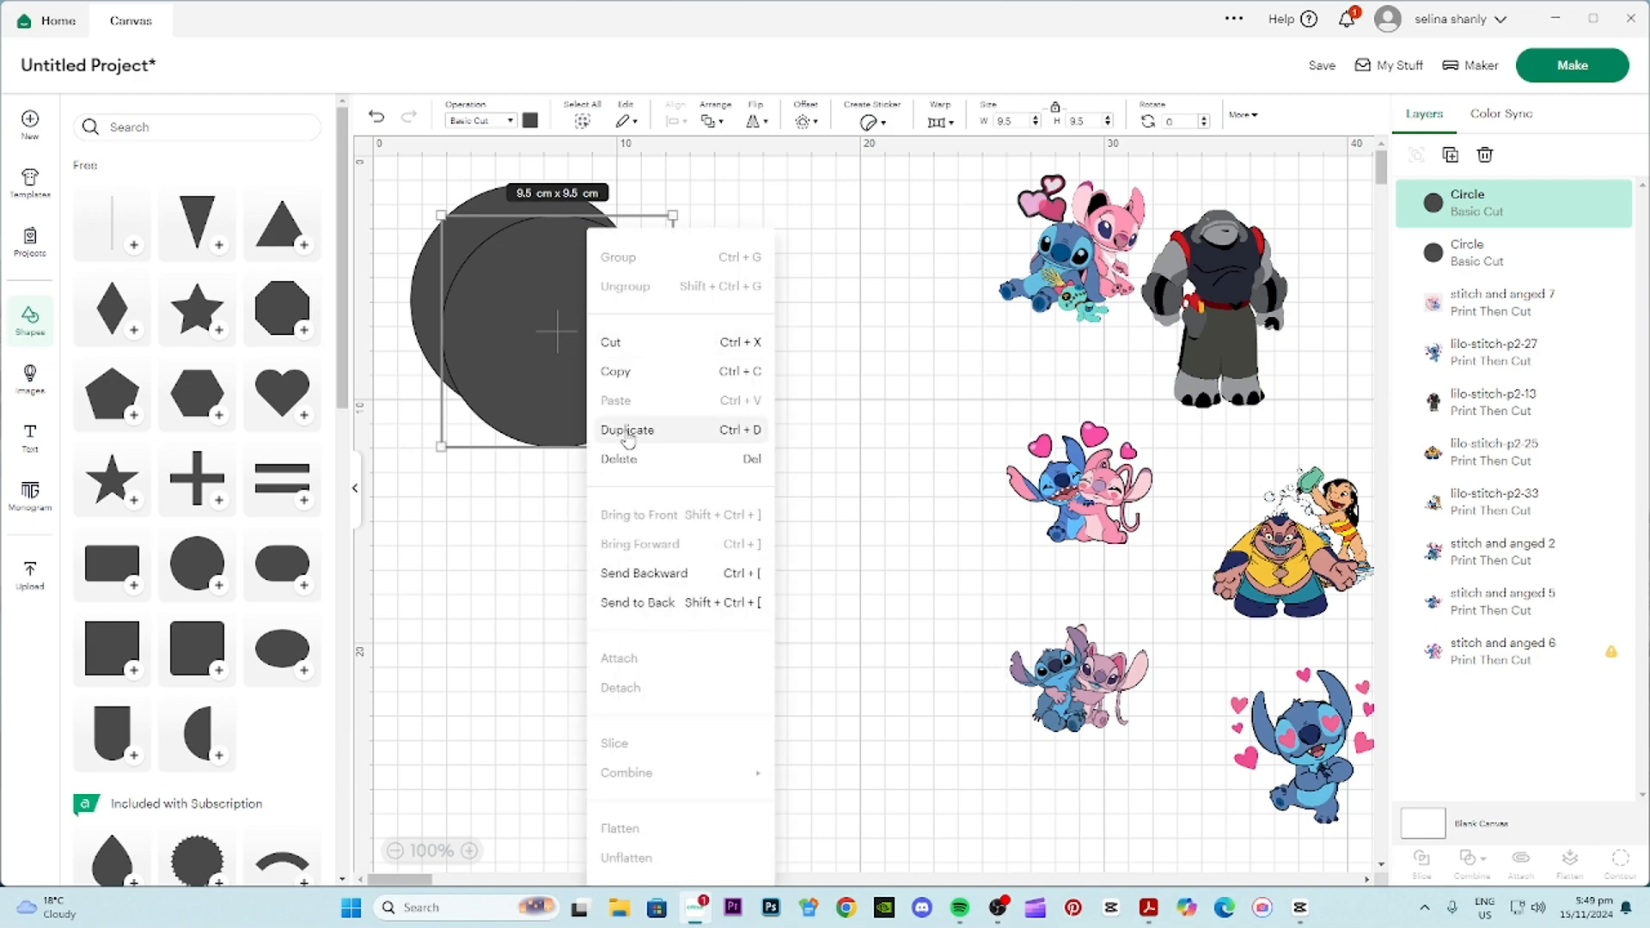
{"action": "left_click", "coordinate": [712, 436]}
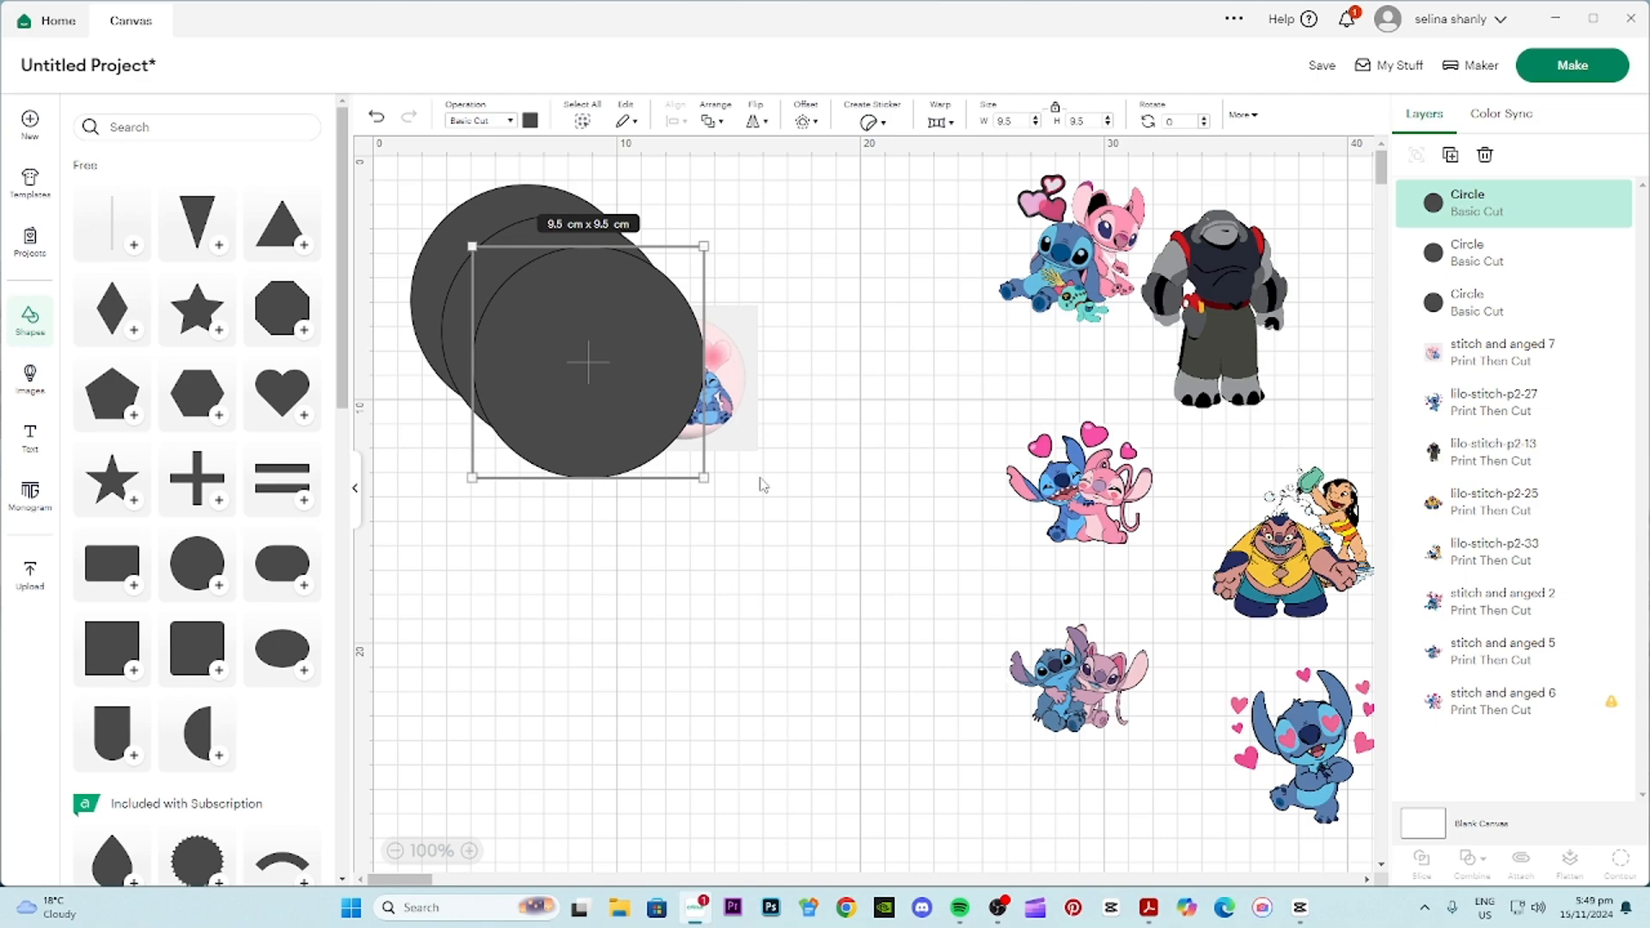
{"action": "key", "text": "ctrl+d"}
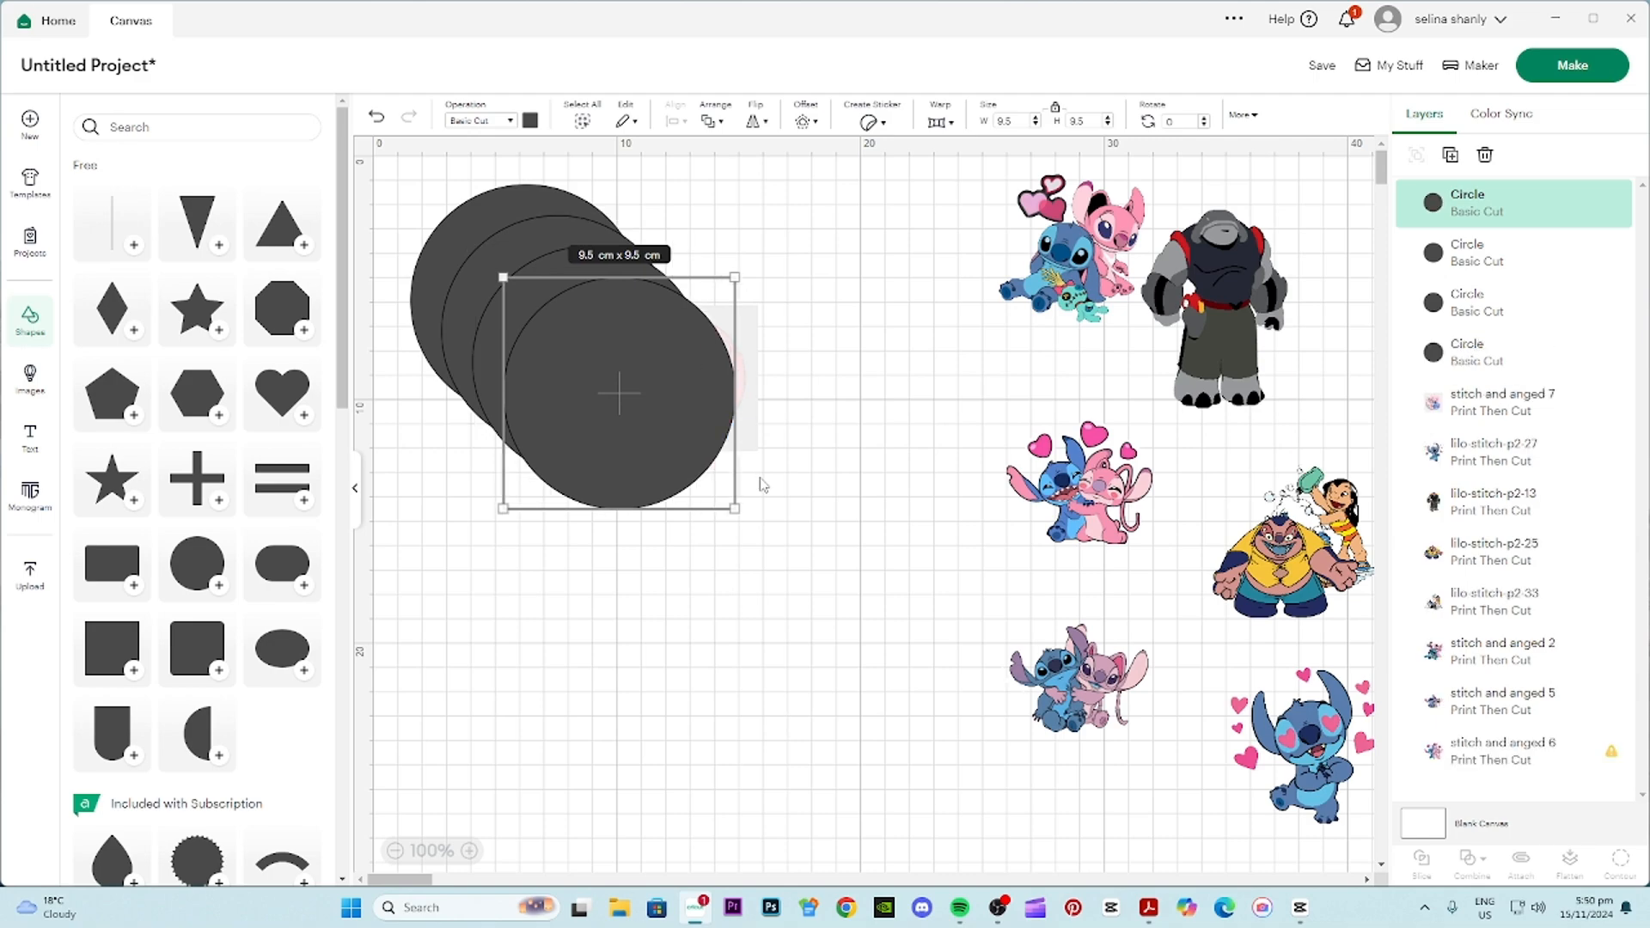
{"action": "key", "text": "ctrl+d"}
{"action": "key", "text": "ctrl+d"}
{"action": "key", "text": "ctrl+d"}
{"action": "key", "text": "ctrl+d"}
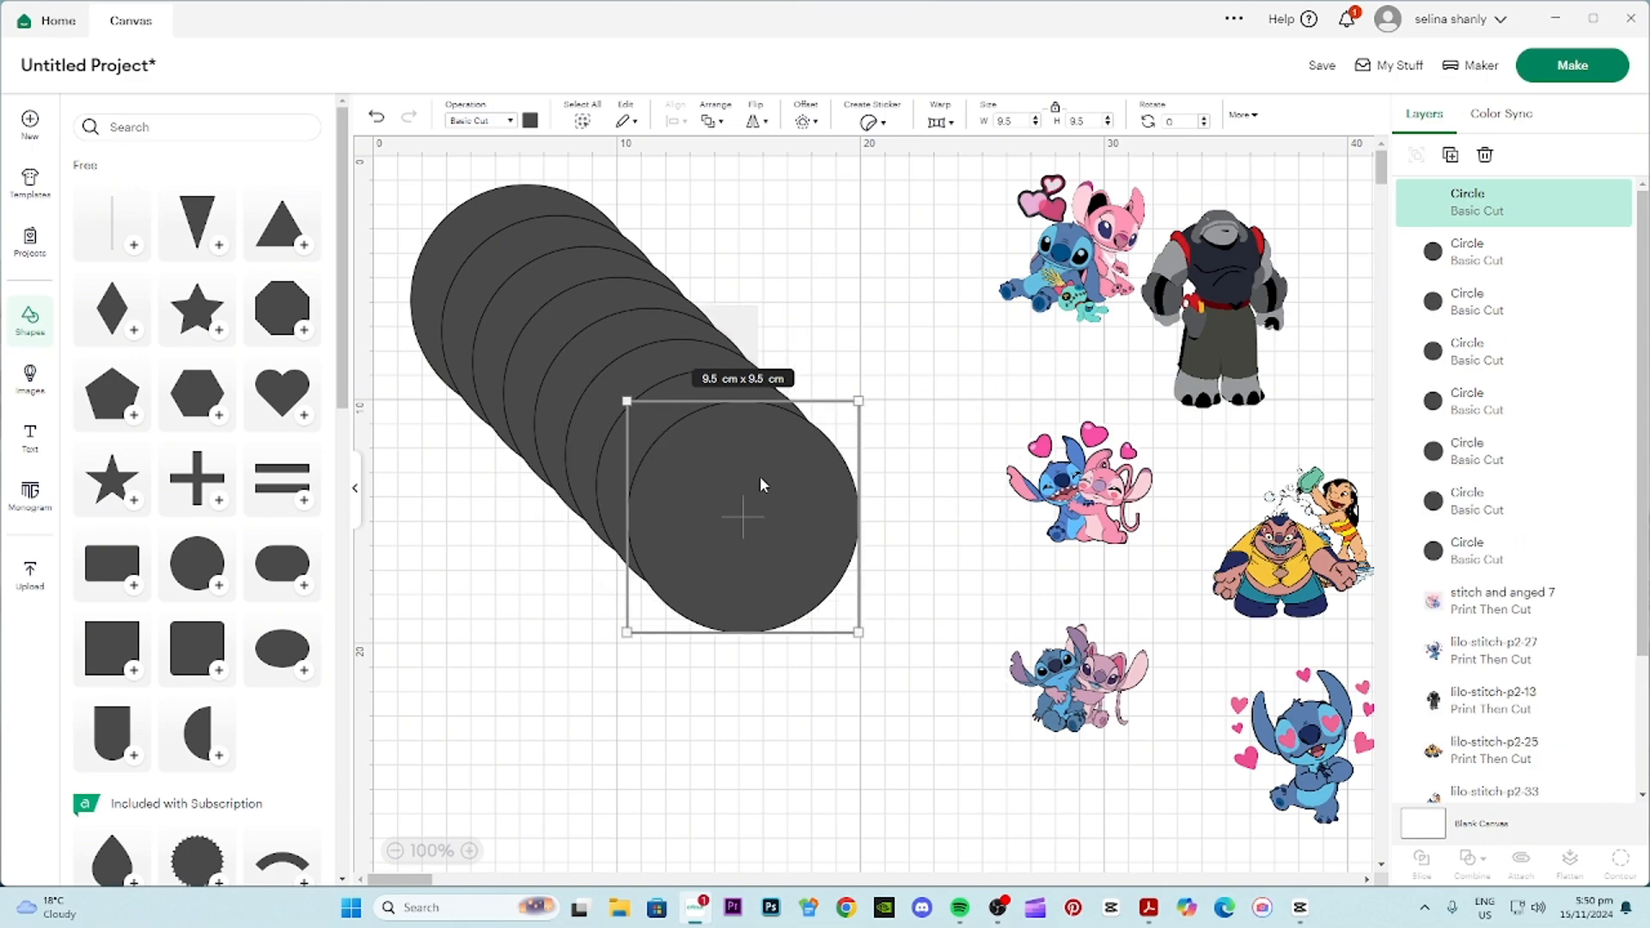
- Spread the stacked circles apart across the canvas and close the shapes library
{"action": "left_click_drag", "start_coordinate": [769, 514], "coordinate": [940, 282]}
{"action": "left_click_drag", "start_coordinate": [663, 472], "coordinate": [907, 533]}
{"action": "left_click_drag", "start_coordinate": [698, 519], "coordinate": [928, 809]}
{"action": "left_click_drag", "start_coordinate": [698, 498], "coordinate": [701, 798]}
{"action": "left_click_drag", "start_coordinate": [653, 432], "coordinate": [705, 557]}
{"action": "left_click_drag", "start_coordinate": [641, 358], "coordinate": [722, 276]}
{"action": "left_click_drag", "start_coordinate": [505, 358], "coordinate": [436, 777]}
{"action": "left_click", "coordinate": [356, 491]}
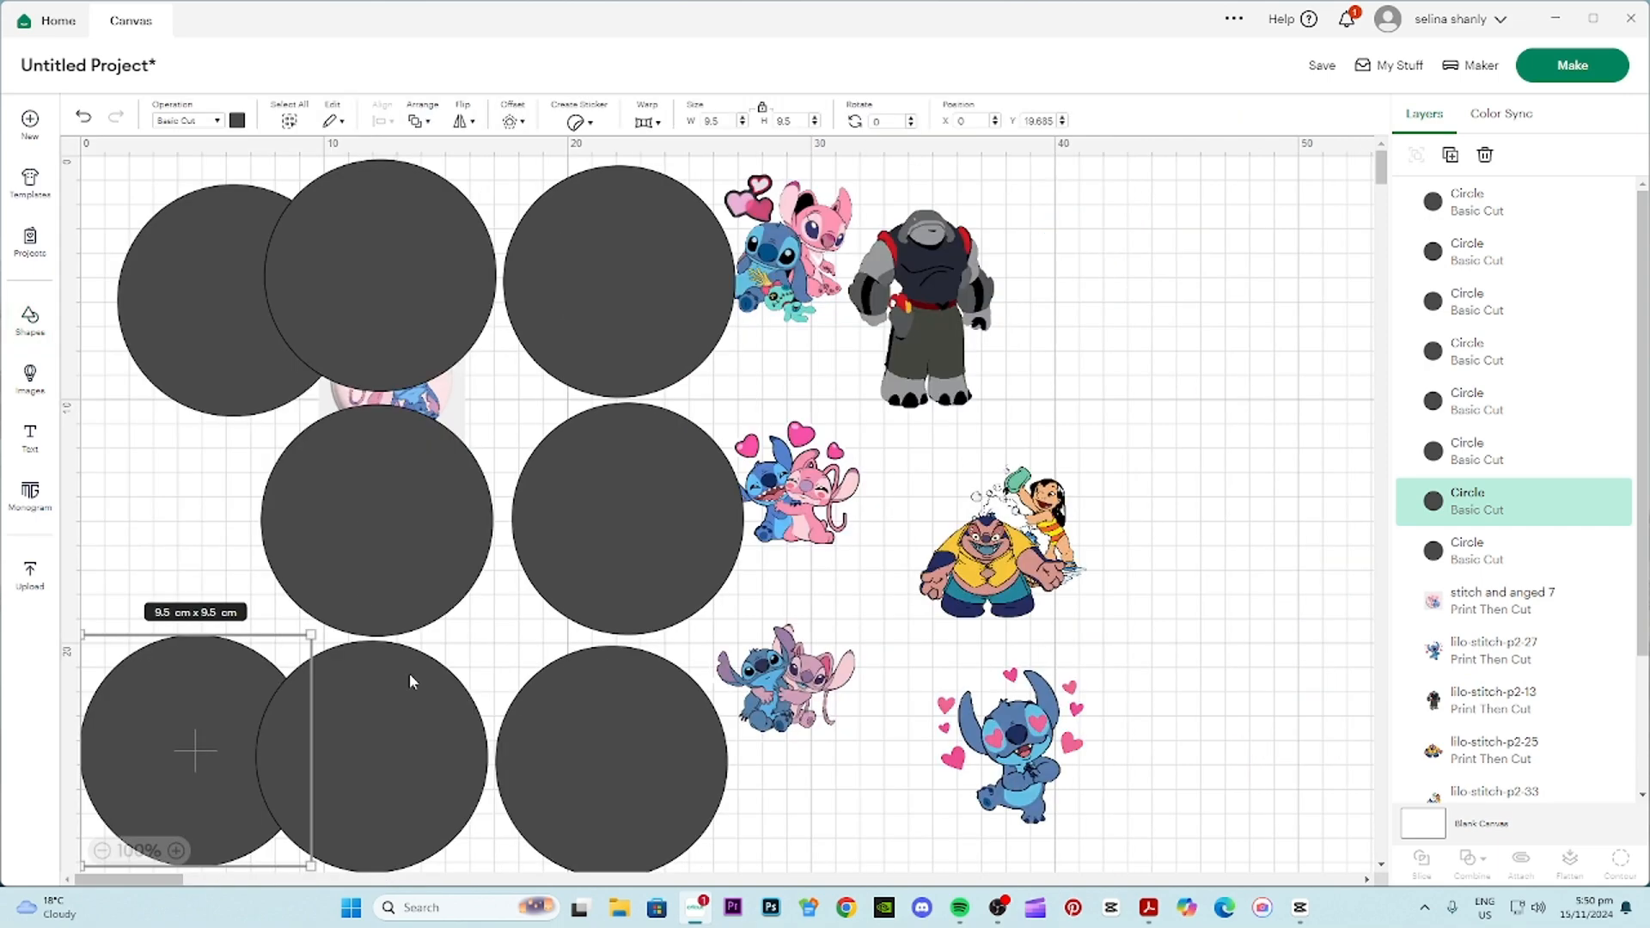
- Move the character images and the round badge away from the circles, grouping them together on the far side of the canvas
{"action": "left_click_drag", "start_coordinate": [786, 679], "coordinate": [1252, 632]}
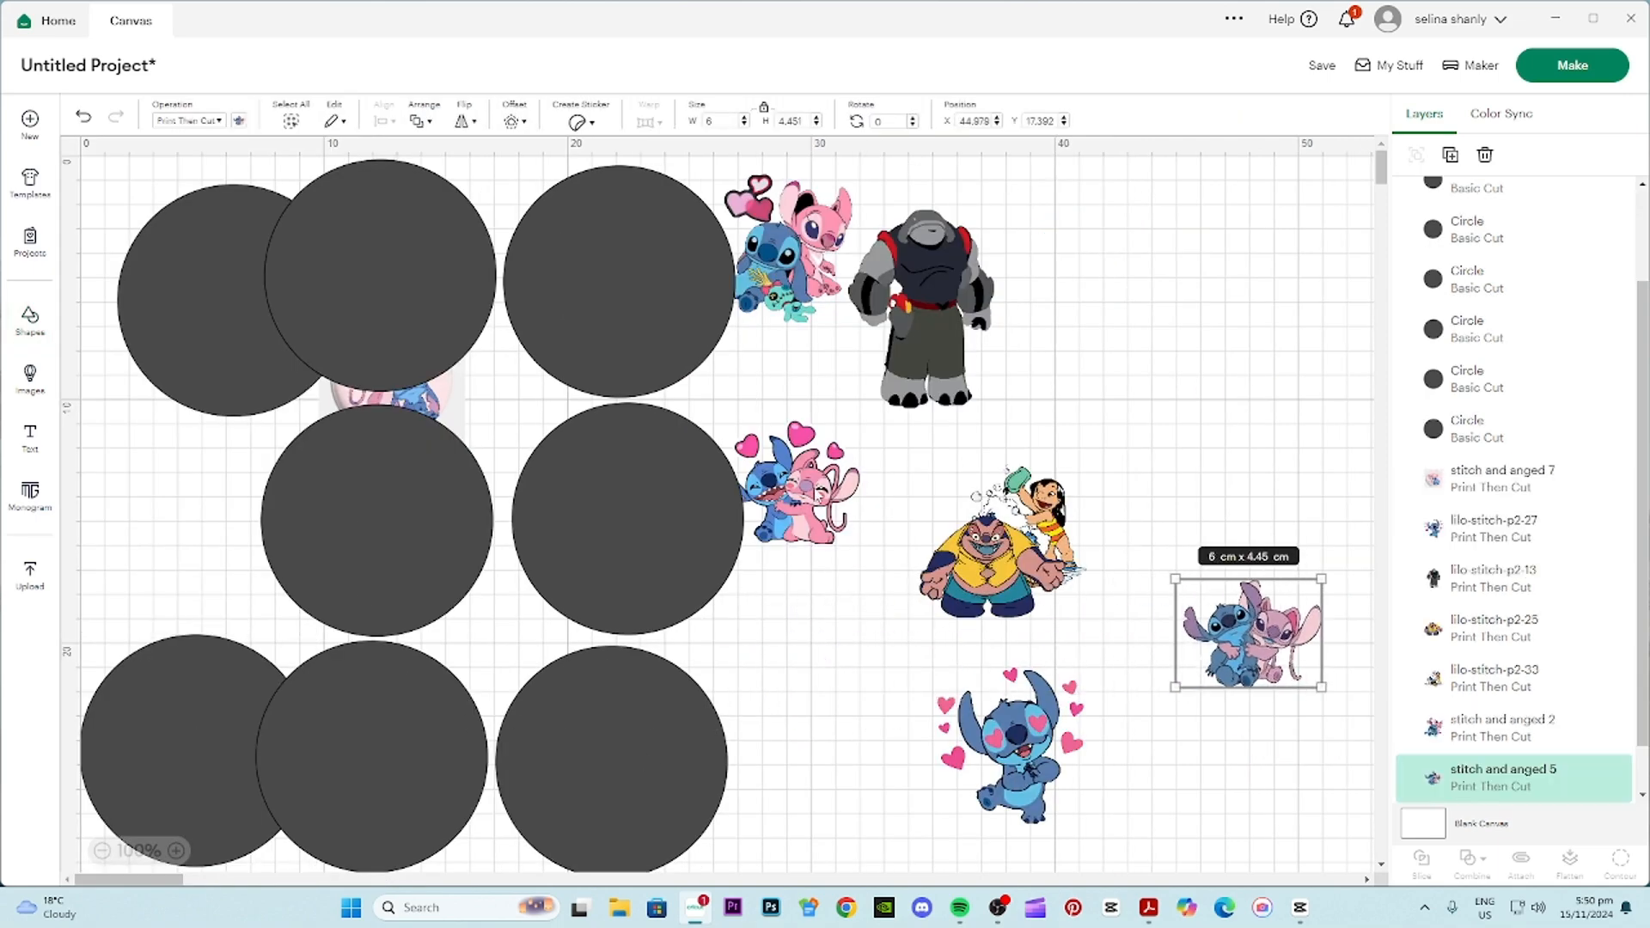
{"action": "left_click_drag", "start_coordinate": [825, 490], "coordinate": [1252, 446]}
{"action": "left_click_drag", "start_coordinate": [763, 228], "coordinate": [1234, 240]}
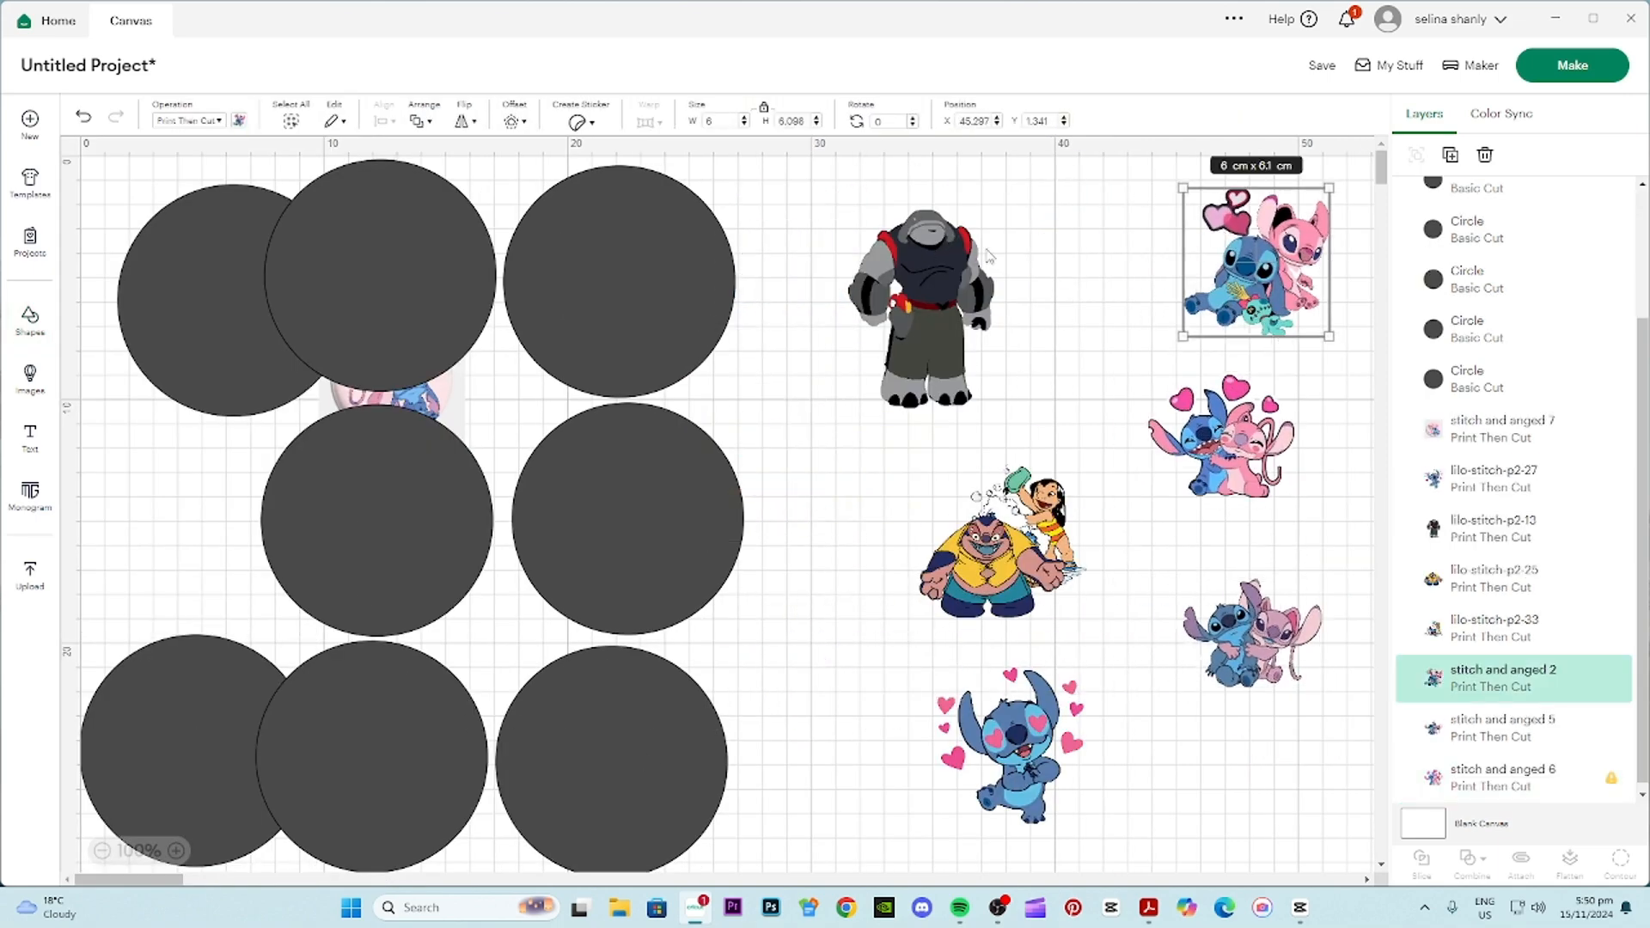
{"action": "left_click_drag", "start_coordinate": [442, 394], "coordinate": [1160, 293]}
{"action": "left_click_drag", "start_coordinate": [919, 318], "coordinate": [1247, 786]}
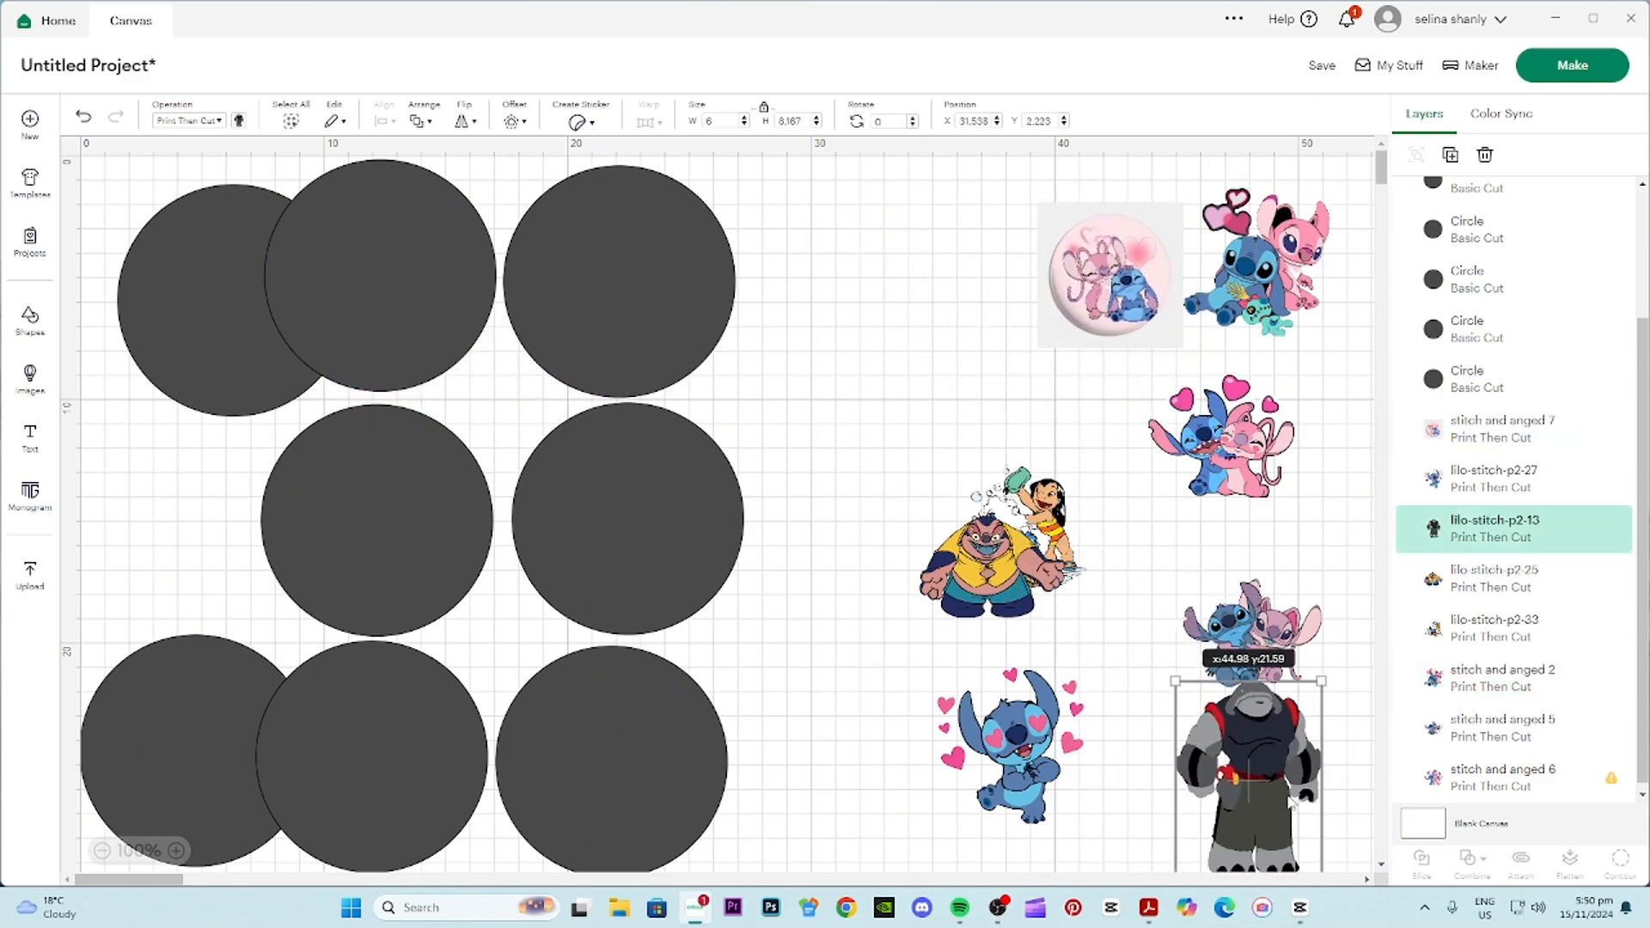
{"action": "left_click_drag", "start_coordinate": [1034, 563], "coordinate": [1111, 563]}
{"action": "left_click_drag", "start_coordinate": [1248, 636], "coordinate": [1246, 596]}
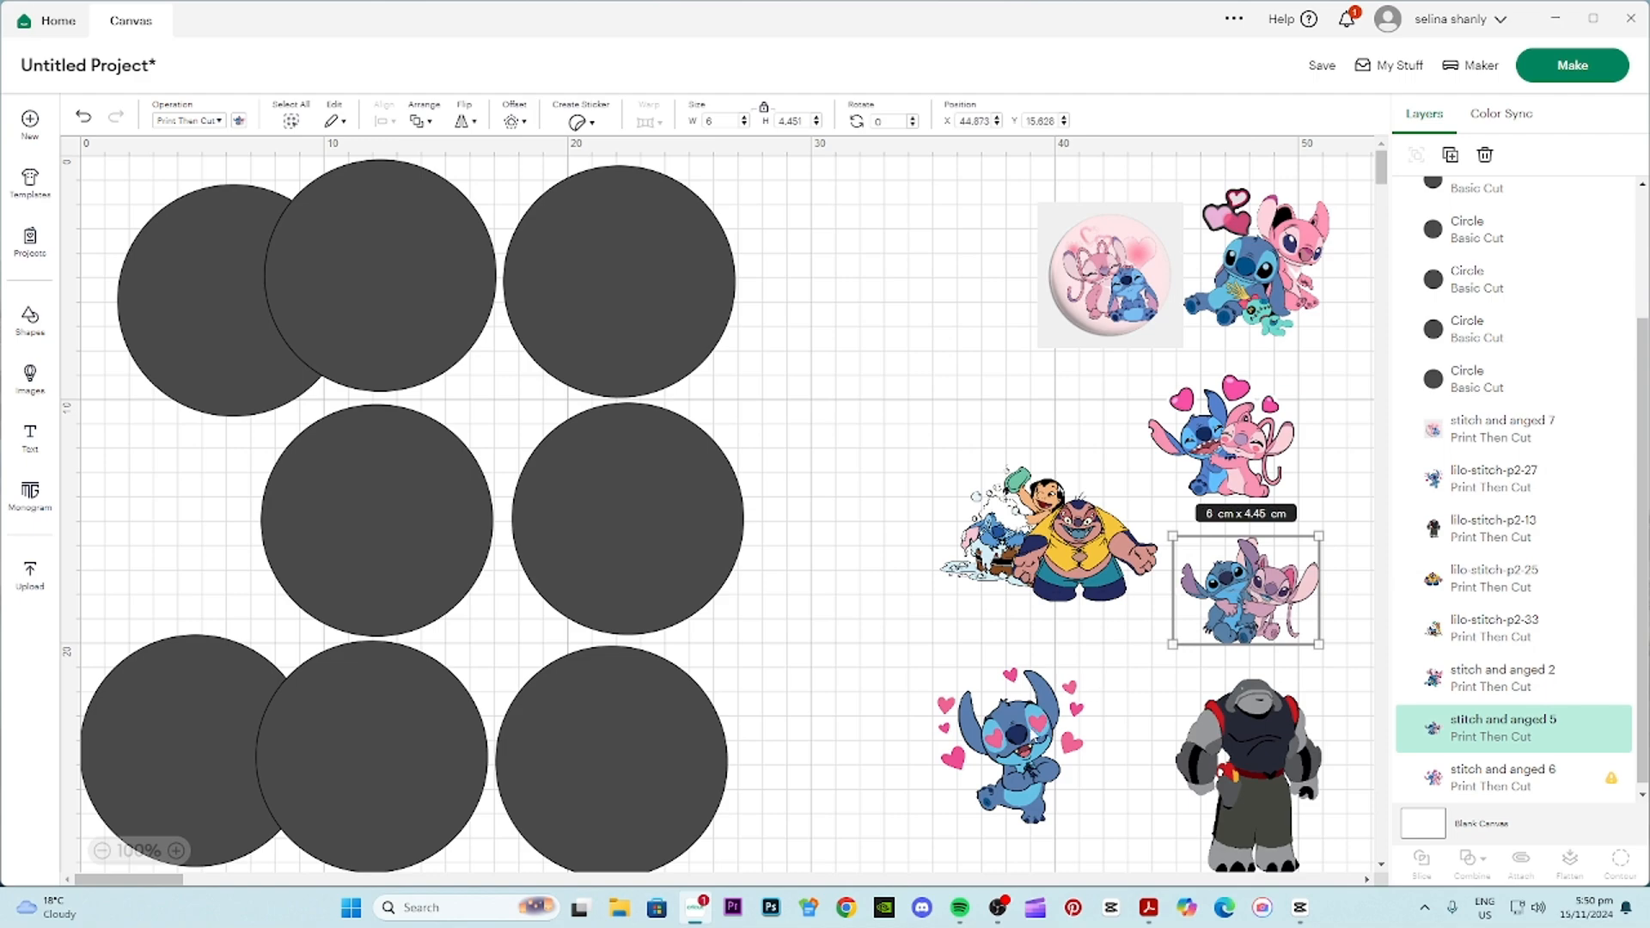
{"action": "left_click_drag", "start_coordinate": [1035, 733], "coordinate": [1122, 725]}
{"action": "left_click_drag", "start_coordinate": [1113, 552], "coordinate": [1123, 527]}
- Arrange the eight circles in rows of three, three and two without overlap
{"action": "left_click_drag", "start_coordinate": [688, 282], "coordinate": [931, 276]}
{"action": "left_click_drag", "start_coordinate": [453, 243], "coordinate": [683, 251]}
{"action": "left_click_drag", "start_coordinate": [265, 262], "coordinate": [391, 247]}
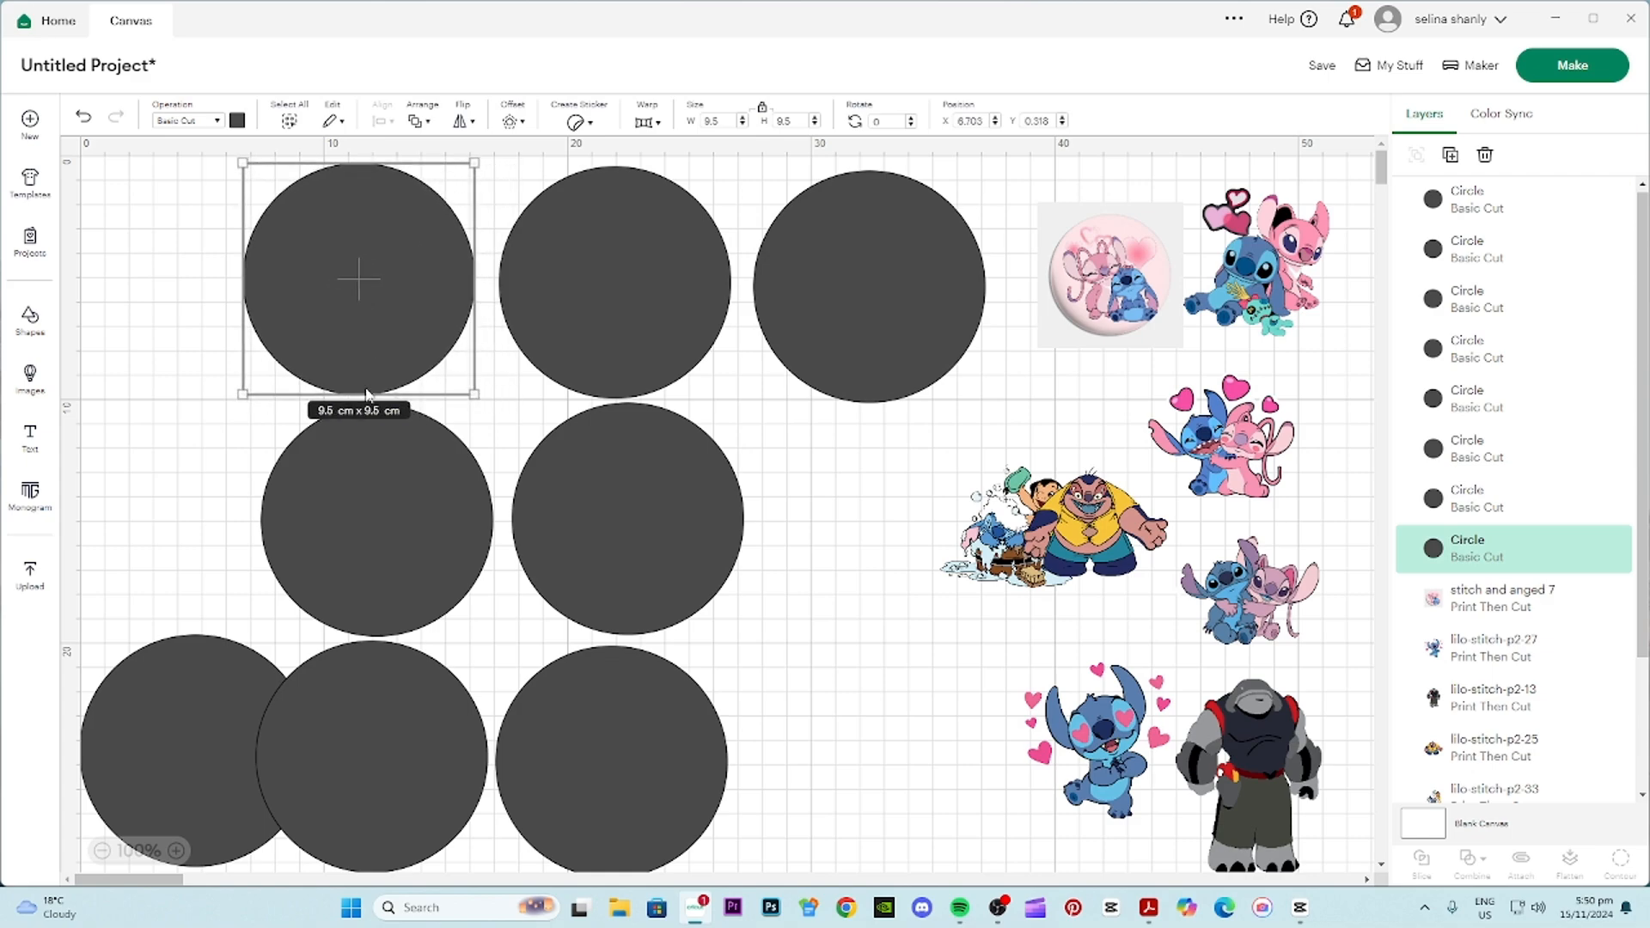
{"action": "left_click_drag", "start_coordinate": [583, 494], "coordinate": [832, 503]}
{"action": "left_click_drag", "start_coordinate": [439, 514], "coordinate": [534, 512]}
{"action": "left_click_drag", "start_coordinate": [640, 514], "coordinate": [665, 518]}
{"action": "left_click_drag", "start_coordinate": [584, 720], "coordinate": [317, 480]}
{"action": "left_click_drag", "start_coordinate": [378, 726], "coordinate": [751, 727]}
{"action": "left_click_drag", "start_coordinate": [240, 737], "coordinate": [530, 741]}
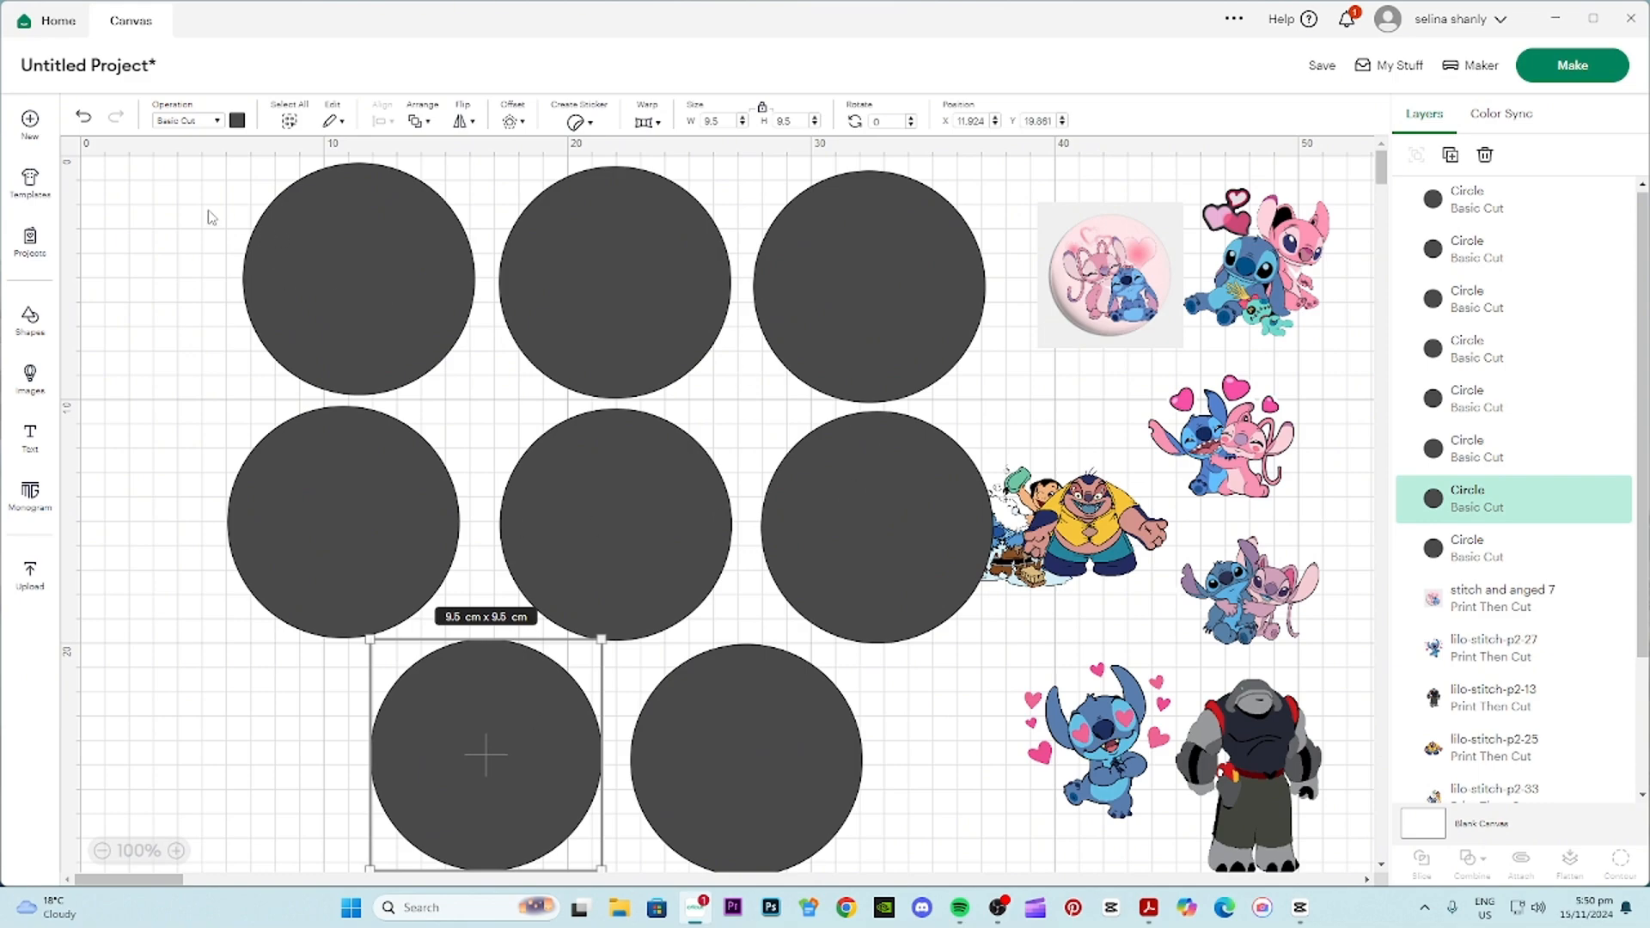
- Send all eight circles to the back so they sit behind the character images
{"action": "left_click_drag", "start_coordinate": [144, 210], "coordinate": [868, 840]}
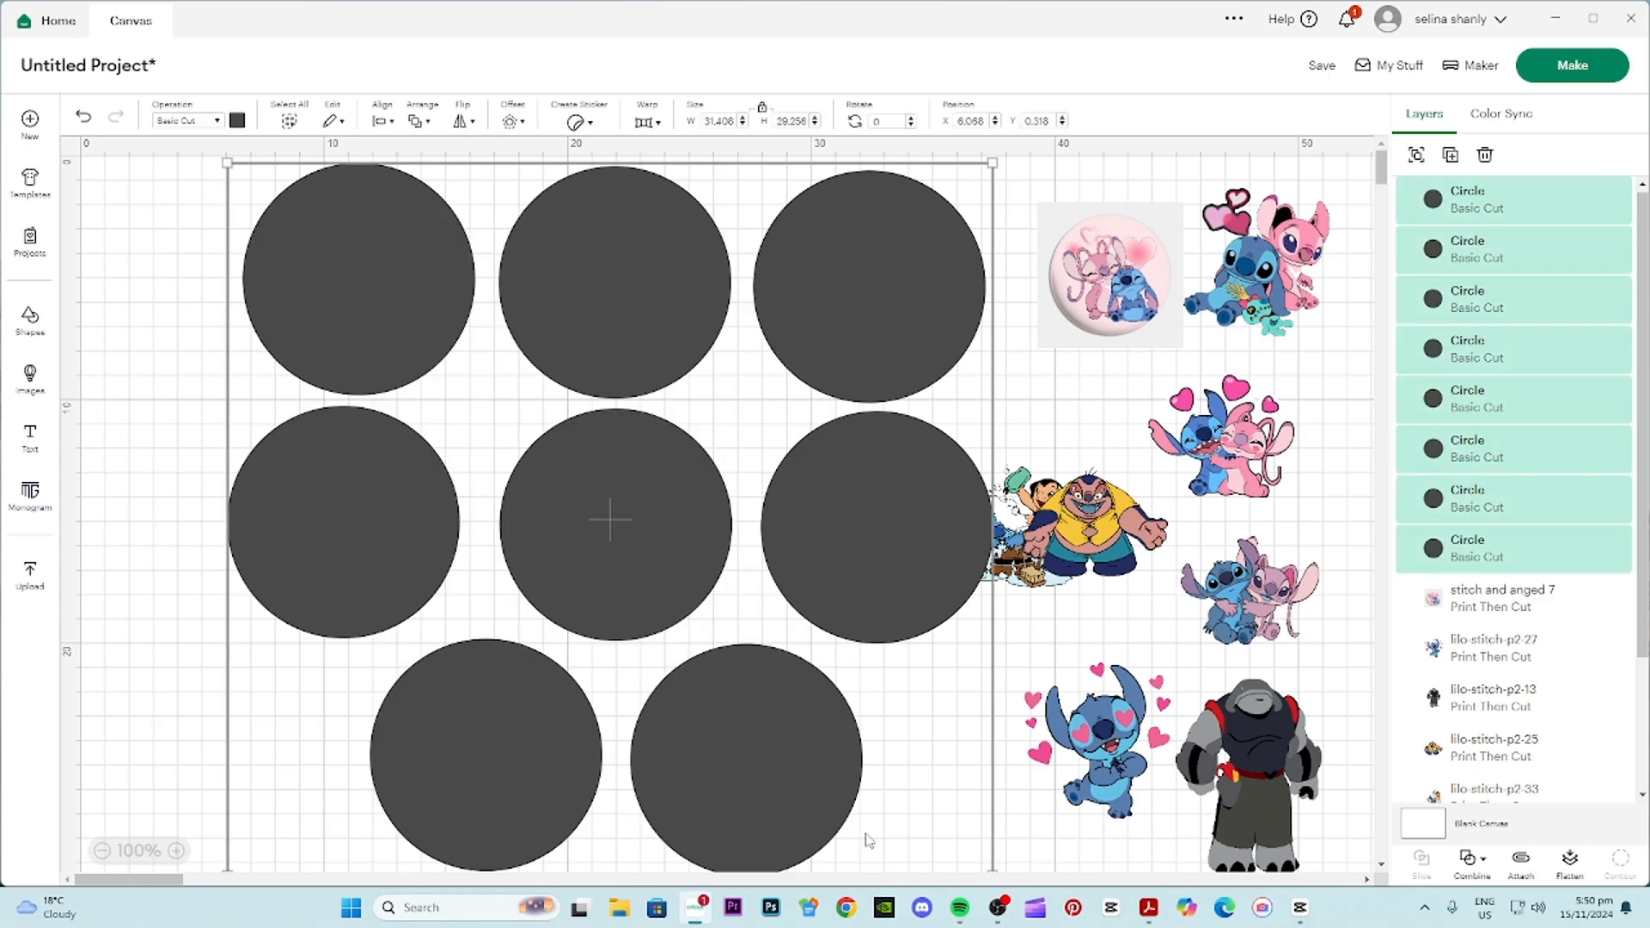
{"action": "right_click", "coordinate": [599, 508]}
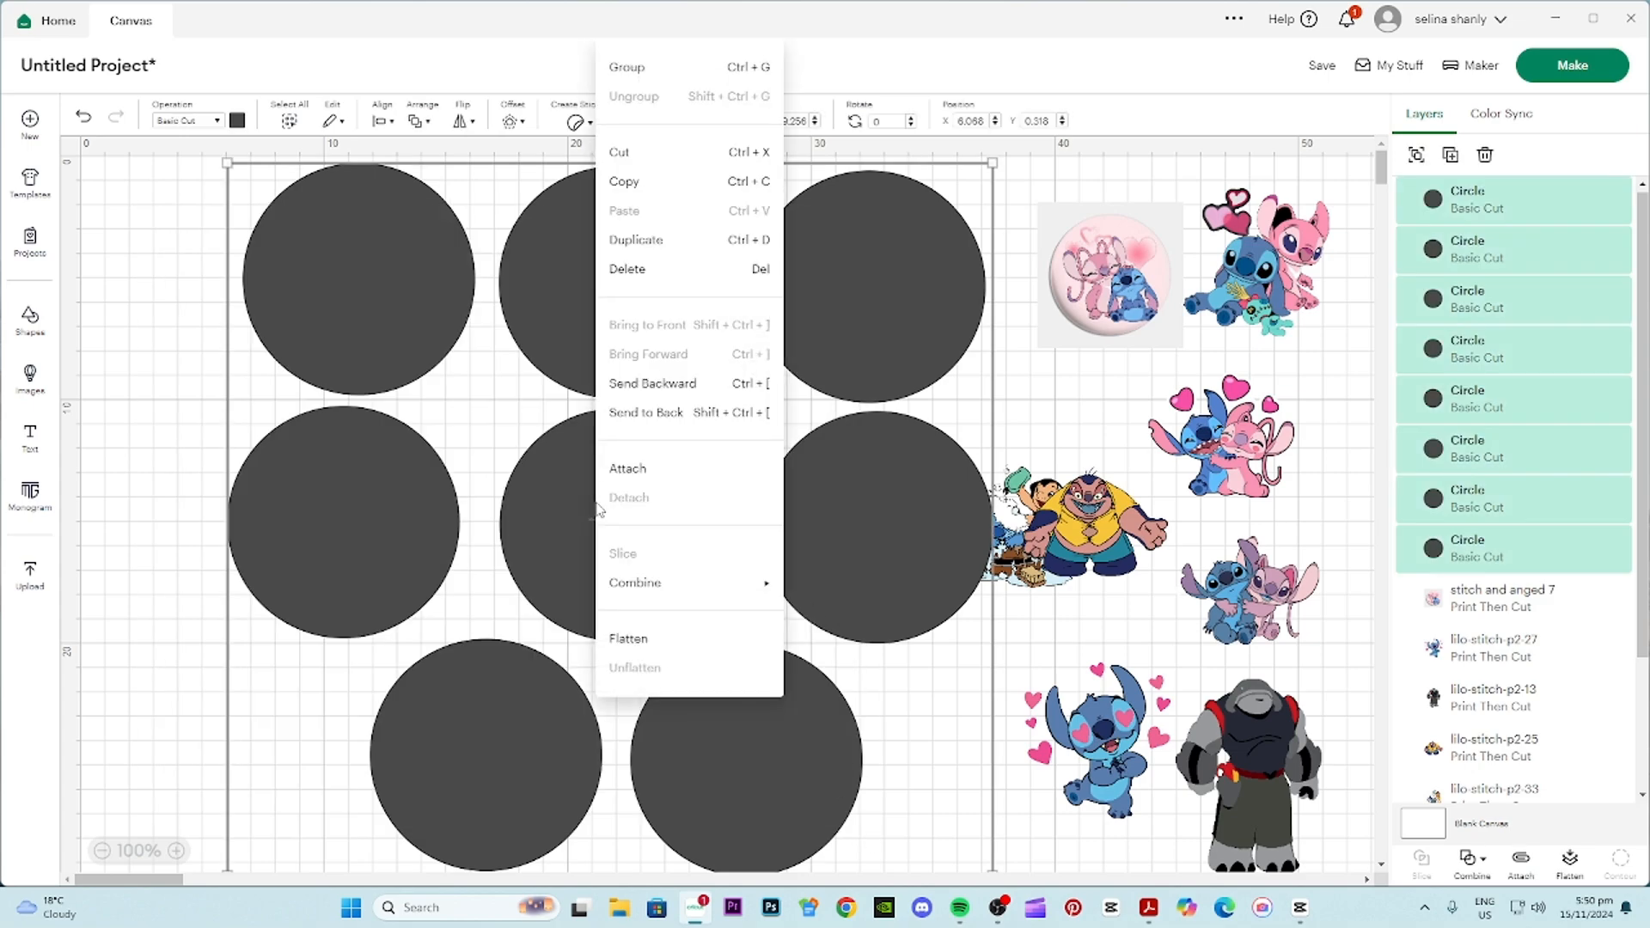
{"action": "left_click", "coordinate": [671, 419]}
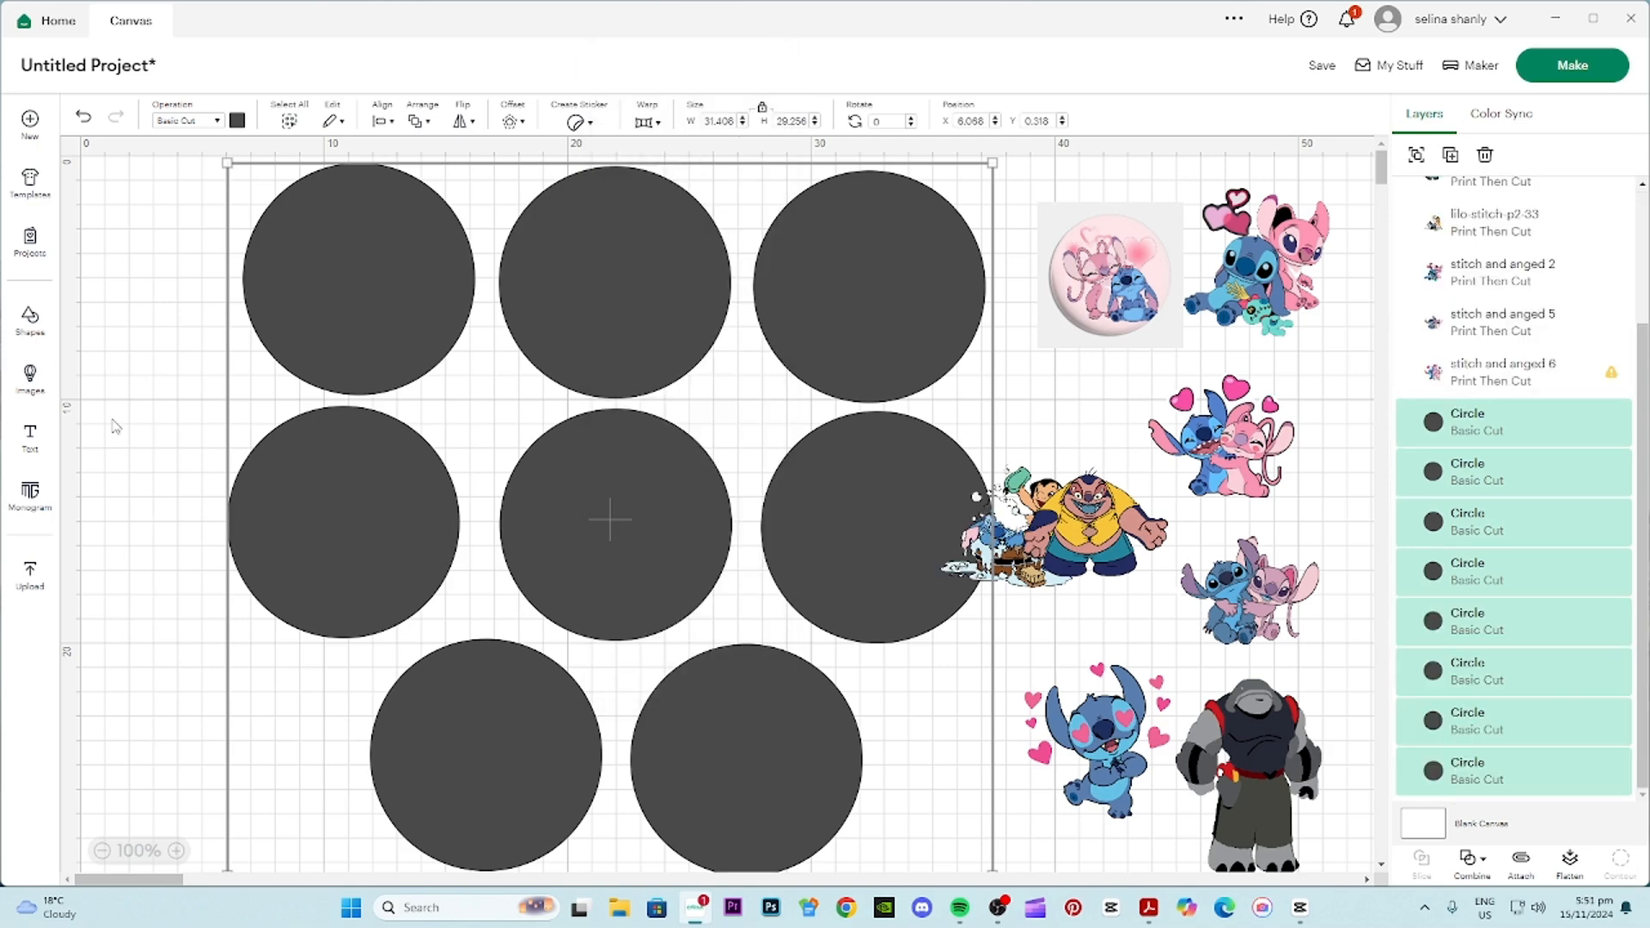
{"action": "left_click", "coordinate": [182, 390]}
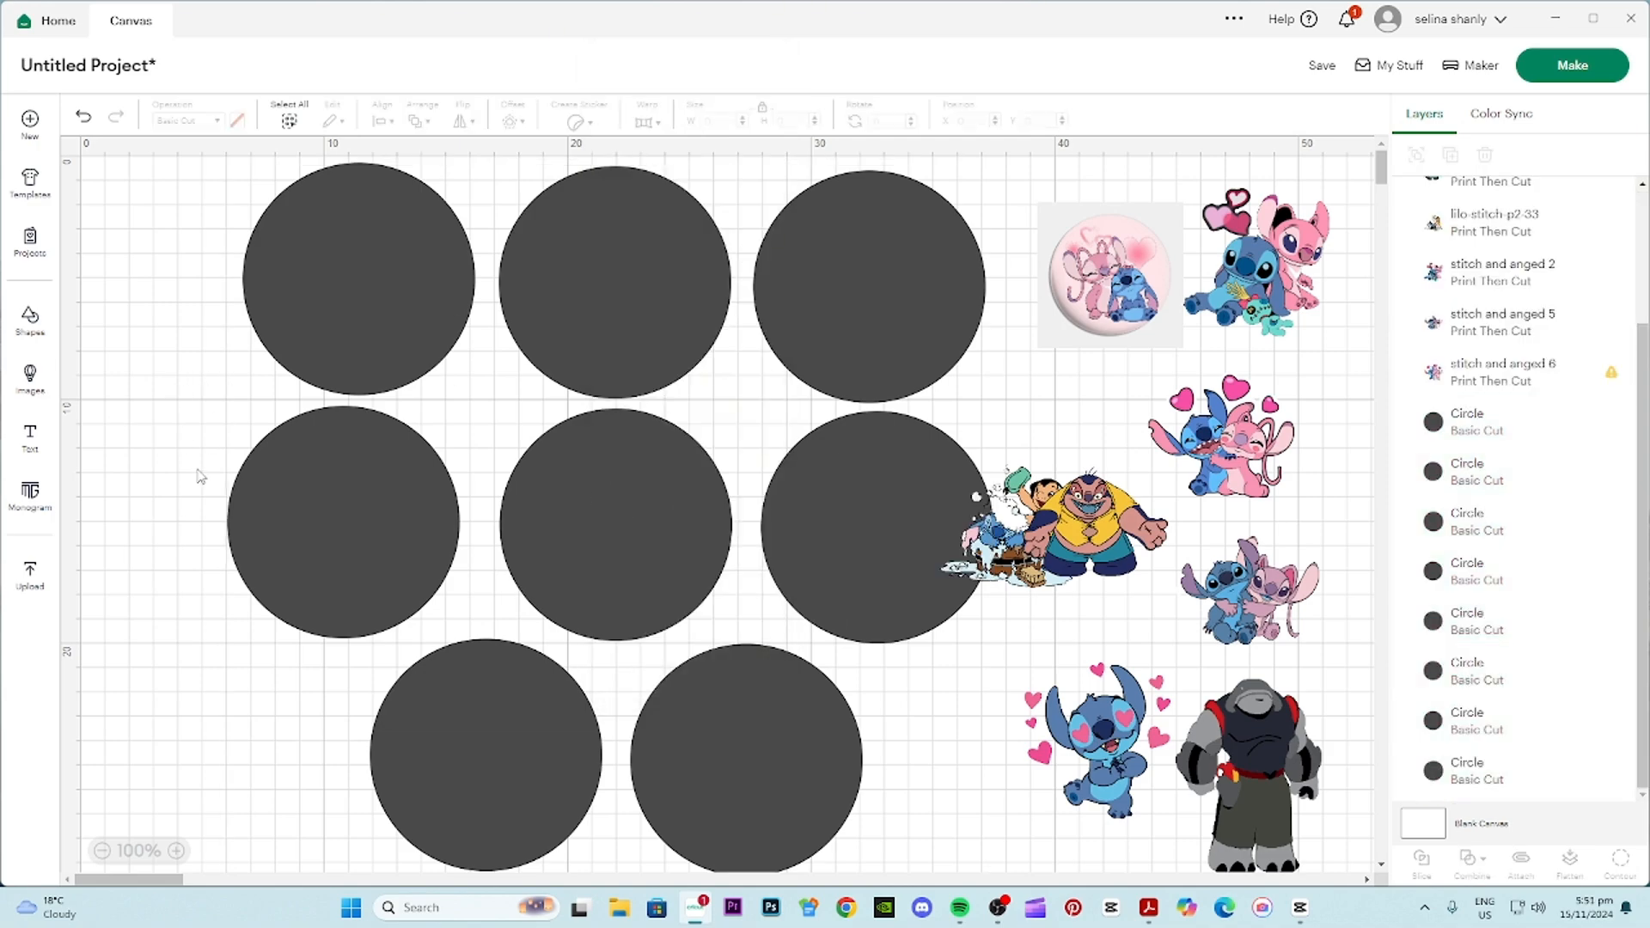
- Place the yellow-shirted alien image on the first circle of the top row and enlarge it to about 9.2 cm wide
{"action": "left_click_drag", "start_coordinate": [1077, 537], "coordinate": [348, 296]}
{"action": "left_click_drag", "start_coordinate": [432, 216], "coordinate": [465, 181]}
{"action": "left_click_drag", "start_coordinate": [379, 289], "coordinate": [341, 301]}
{"action": "left_click_drag", "start_coordinate": [438, 192], "coordinate": [469, 169]}
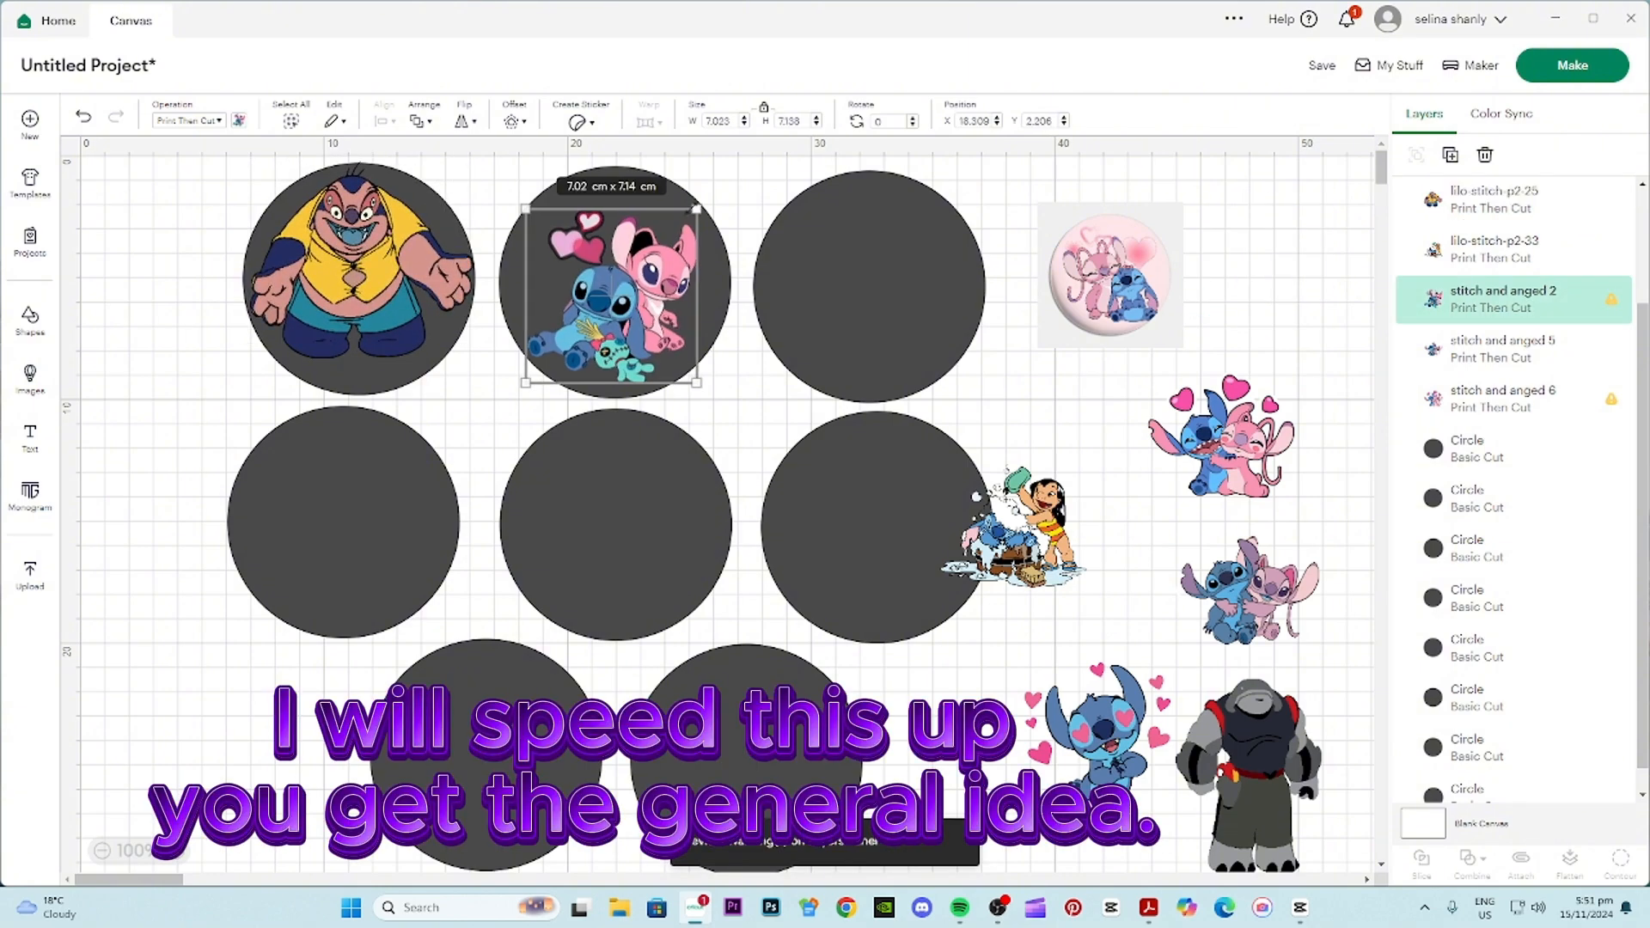
- Fit the two Stitch and Angel images with hearts onto the second and third circles of the top row, enlarging each to fill its circle
{"action": "left_click_drag", "start_coordinate": [621, 297], "coordinate": [614, 287]}
{"action": "left_click_drag", "start_coordinate": [708, 191], "coordinate": [712, 185]}
{"action": "left_click", "coordinate": [765, 176]}
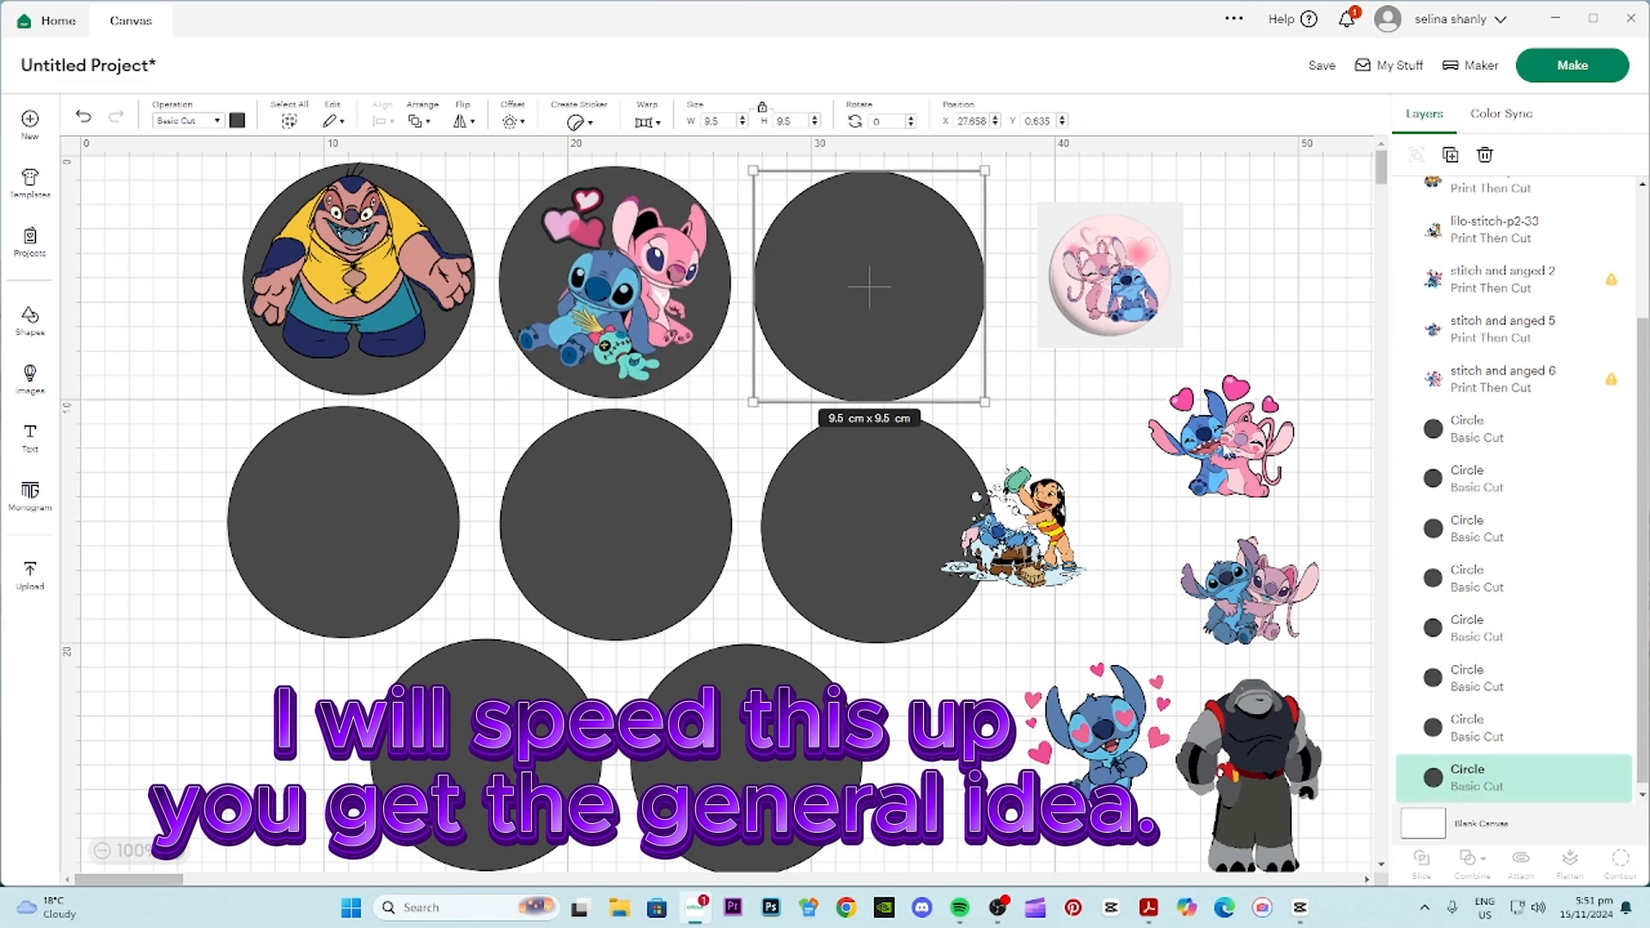
{"action": "left_click_drag", "start_coordinate": [1225, 438], "coordinate": [877, 277]}
{"action": "left_click_drag", "start_coordinate": [946, 212], "coordinate": [1004, 164]}
{"action": "left_click_drag", "start_coordinate": [951, 257], "coordinate": [925, 280]}
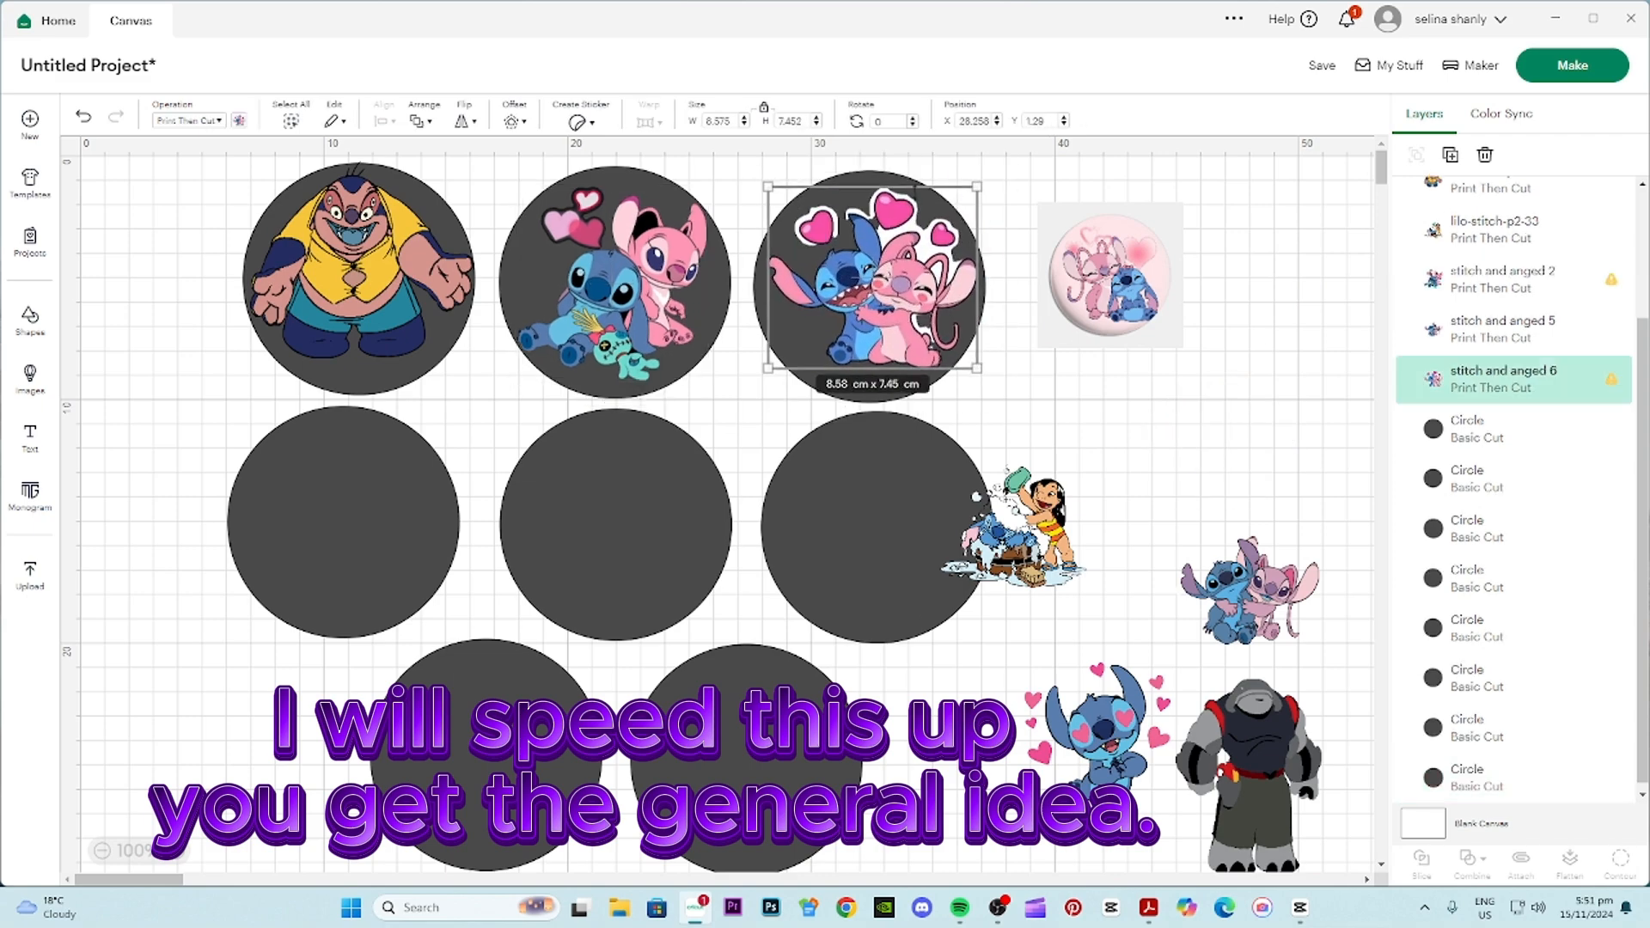
- Place the image of Lilo washing Stitch on the first circle of the second row and enlarge it to nearly the circle's width
{"action": "left_click_drag", "start_coordinate": [1023, 526], "coordinate": [345, 517]}
{"action": "left_click_drag", "start_coordinate": [409, 455], "coordinate": [441, 428]}
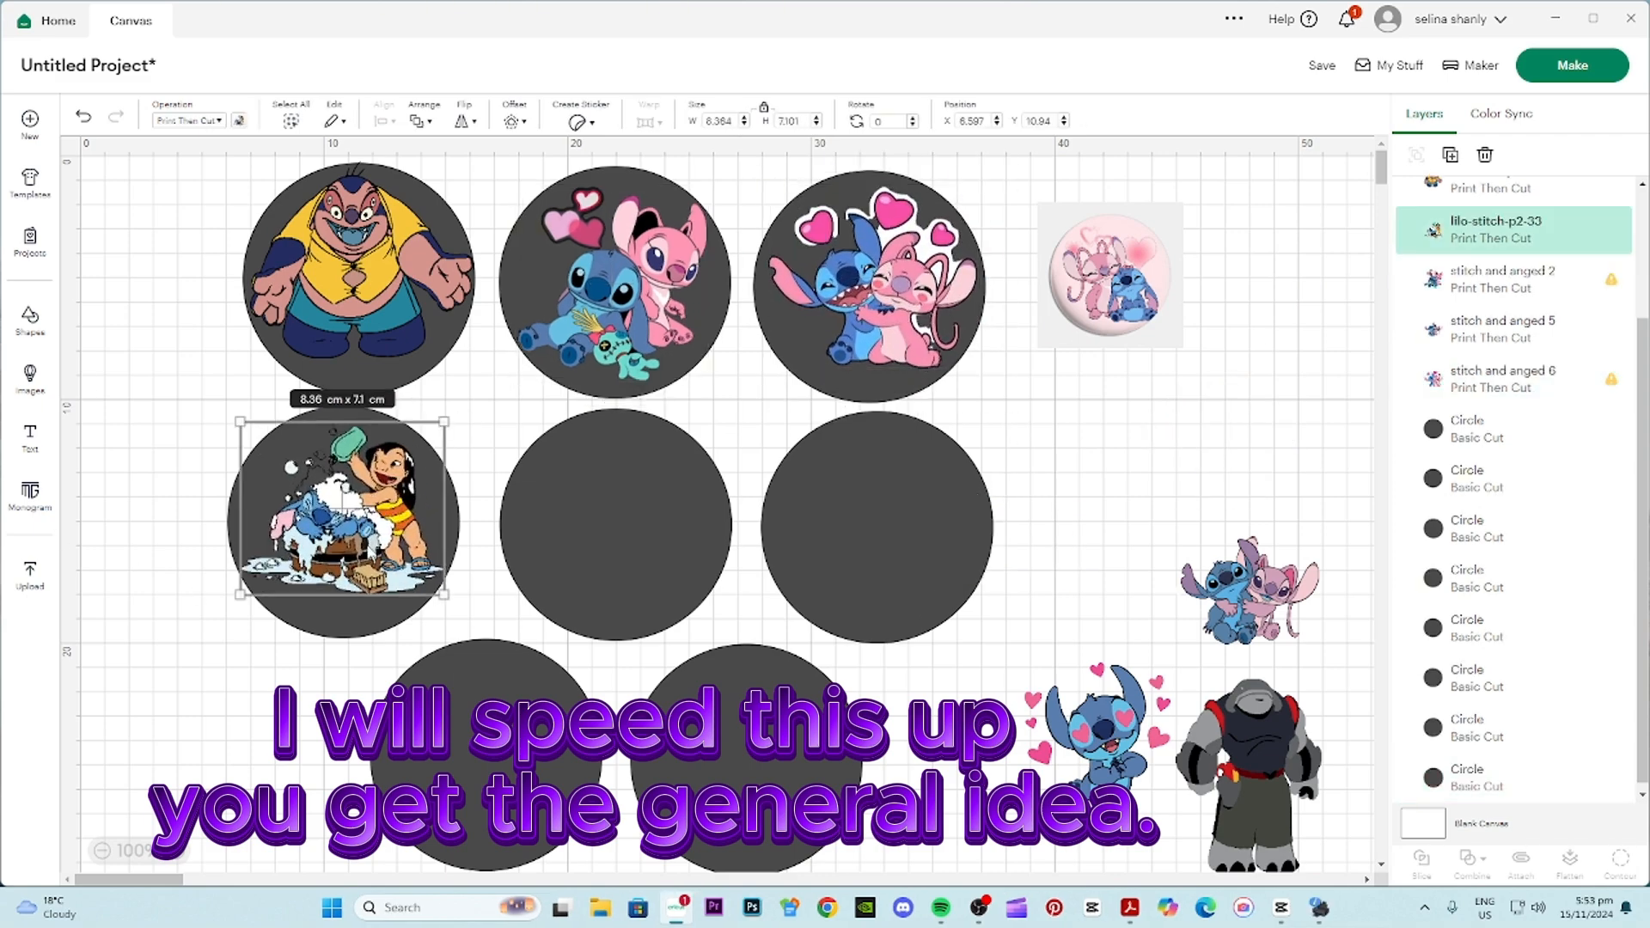
{"action": "left_click_drag", "start_coordinate": [445, 420], "coordinate": [454, 413]}
{"action": "left_click_drag", "start_coordinate": [384, 503], "coordinate": [381, 496]}
{"action": "left_click_drag", "start_coordinate": [451, 588], "coordinate": [443, 599]}
{"action": "left_click_drag", "start_coordinate": [384, 525], "coordinate": [384, 523]}
{"action": "left_click", "coordinate": [477, 441]}
- Place the Stitch and Angel image without hearts on the middle circle of the second row and enlarge it to fill the circle
{"action": "left_click_drag", "start_coordinate": [1250, 593], "coordinate": [635, 527]}
{"action": "left_click_drag", "start_coordinate": [704, 469], "coordinate": [754, 432]}
{"action": "left_click_drag", "start_coordinate": [640, 517], "coordinate": [591, 547]}
{"action": "left_click_drag", "start_coordinate": [705, 462], "coordinate": [735, 440]}
{"action": "left_click_drag", "start_coordinate": [655, 537], "coordinate": [642, 529]}
- Place the heart-eyed Stitch image on the third circle of the second row and enlarge it to fill the circle
{"action": "left_click_drag", "start_coordinate": [1086, 777], "coordinate": [870, 555]}
{"action": "left_click_drag", "start_coordinate": [954, 441], "coordinate": [980, 412]}
{"action": "left_click_drag", "start_coordinate": [921, 513], "coordinate": [911, 530]}
- Place the large grey alien image on the first circle of the bottom row, resizing and centring it to fit inside the circle
{"action": "left_click_drag", "start_coordinate": [1287, 768], "coordinate": [517, 734]}
{"action": "left_click_drag", "start_coordinate": [553, 645], "coordinate": [545, 651]}
{"action": "left_click_drag", "start_coordinate": [507, 749], "coordinate": [516, 741]}
{"action": "left_click_drag", "start_coordinate": [487, 837], "coordinate": [487, 850]}
{"action": "left_click_drag", "start_coordinate": [553, 757], "coordinate": [584, 757]}
{"action": "mouse_move", "coordinate": [555, 763]}
{"action": "left_mouse_down"}
{"action": "mouse_move", "coordinate": [539, 764]}
{"action": "mouse_move", "coordinate": [574, 764]}
{"action": "left_mouse_up"}
{"action": "left_click_drag", "start_coordinate": [549, 767], "coordinate": [542, 768]}
{"action": "left_click_drag", "start_coordinate": [481, 850], "coordinate": [483, 859]}
{"action": "left_click_drag", "start_coordinate": [489, 822], "coordinate": [493, 820]}
- Resize the round badge image to 9.5 cm wide and position it beside the remaining empty circle
{"action": "left_click_drag", "start_coordinate": [1109, 279], "coordinate": [1109, 746]}
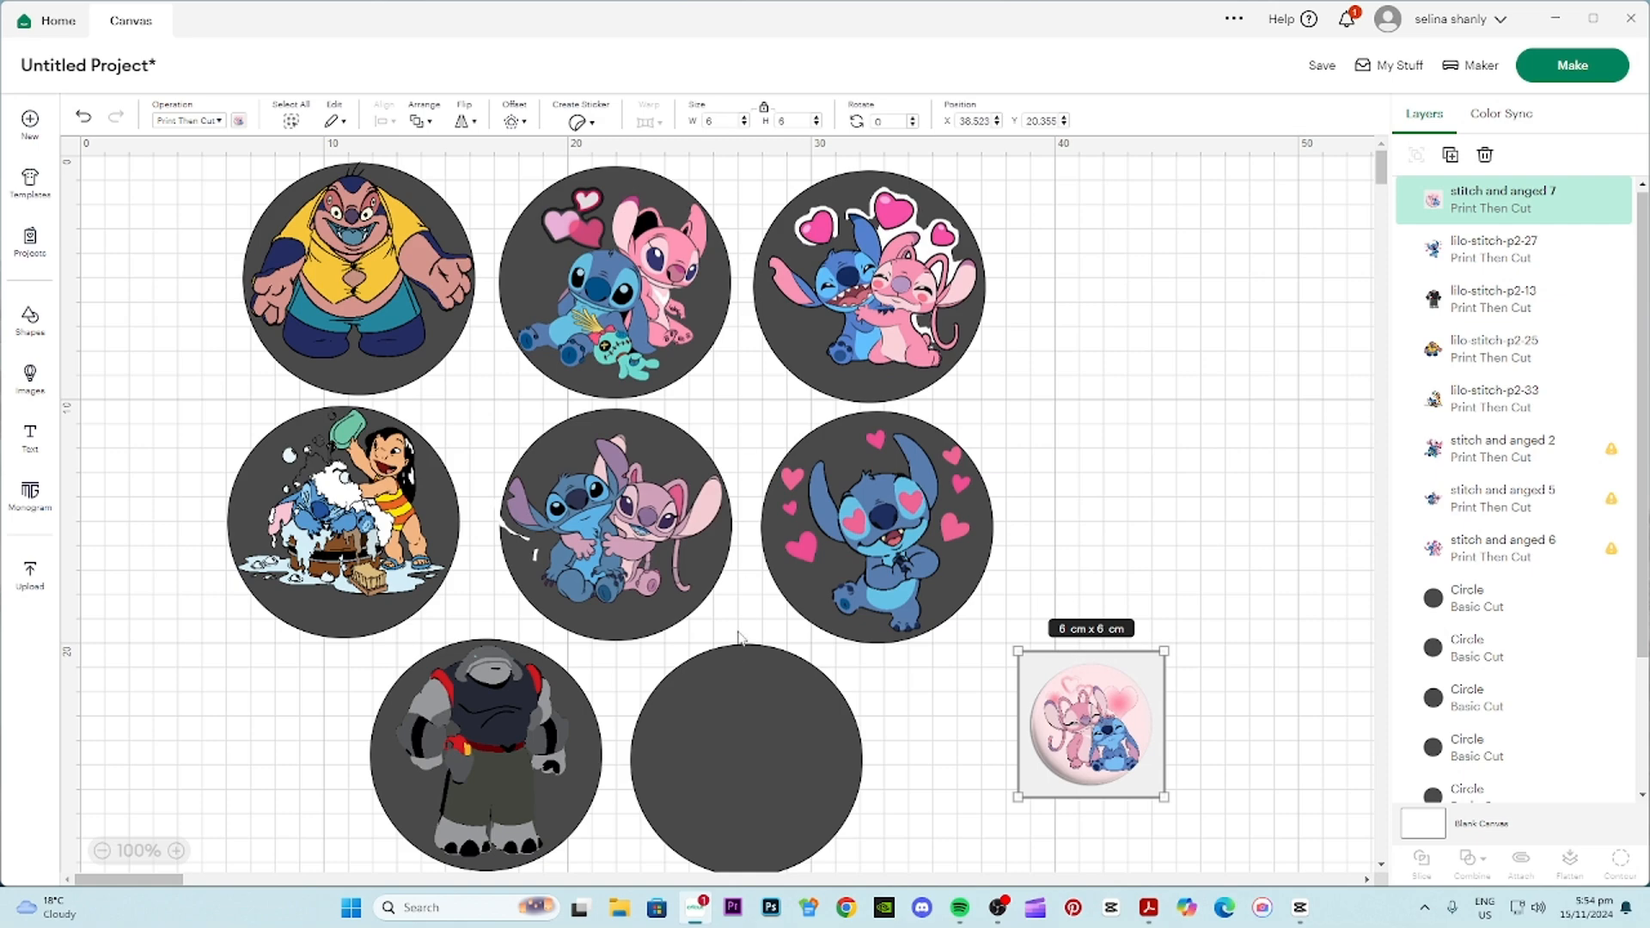
{"action": "left_click", "coordinate": [737, 694]}
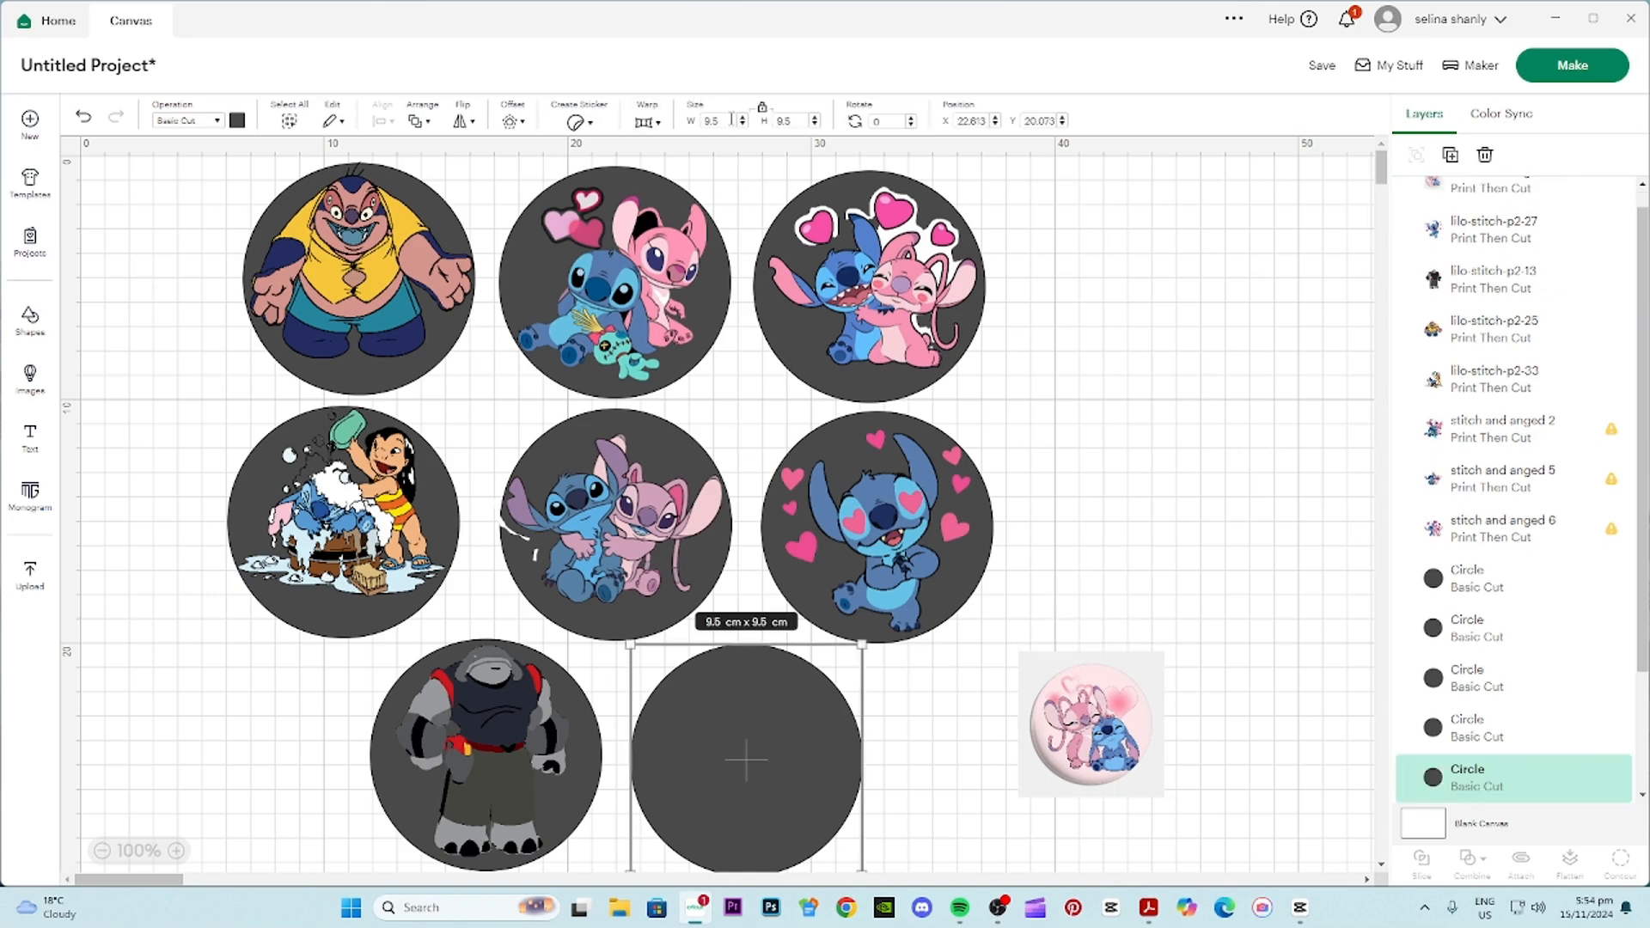
{"action": "left_click", "coordinate": [1131, 703]}
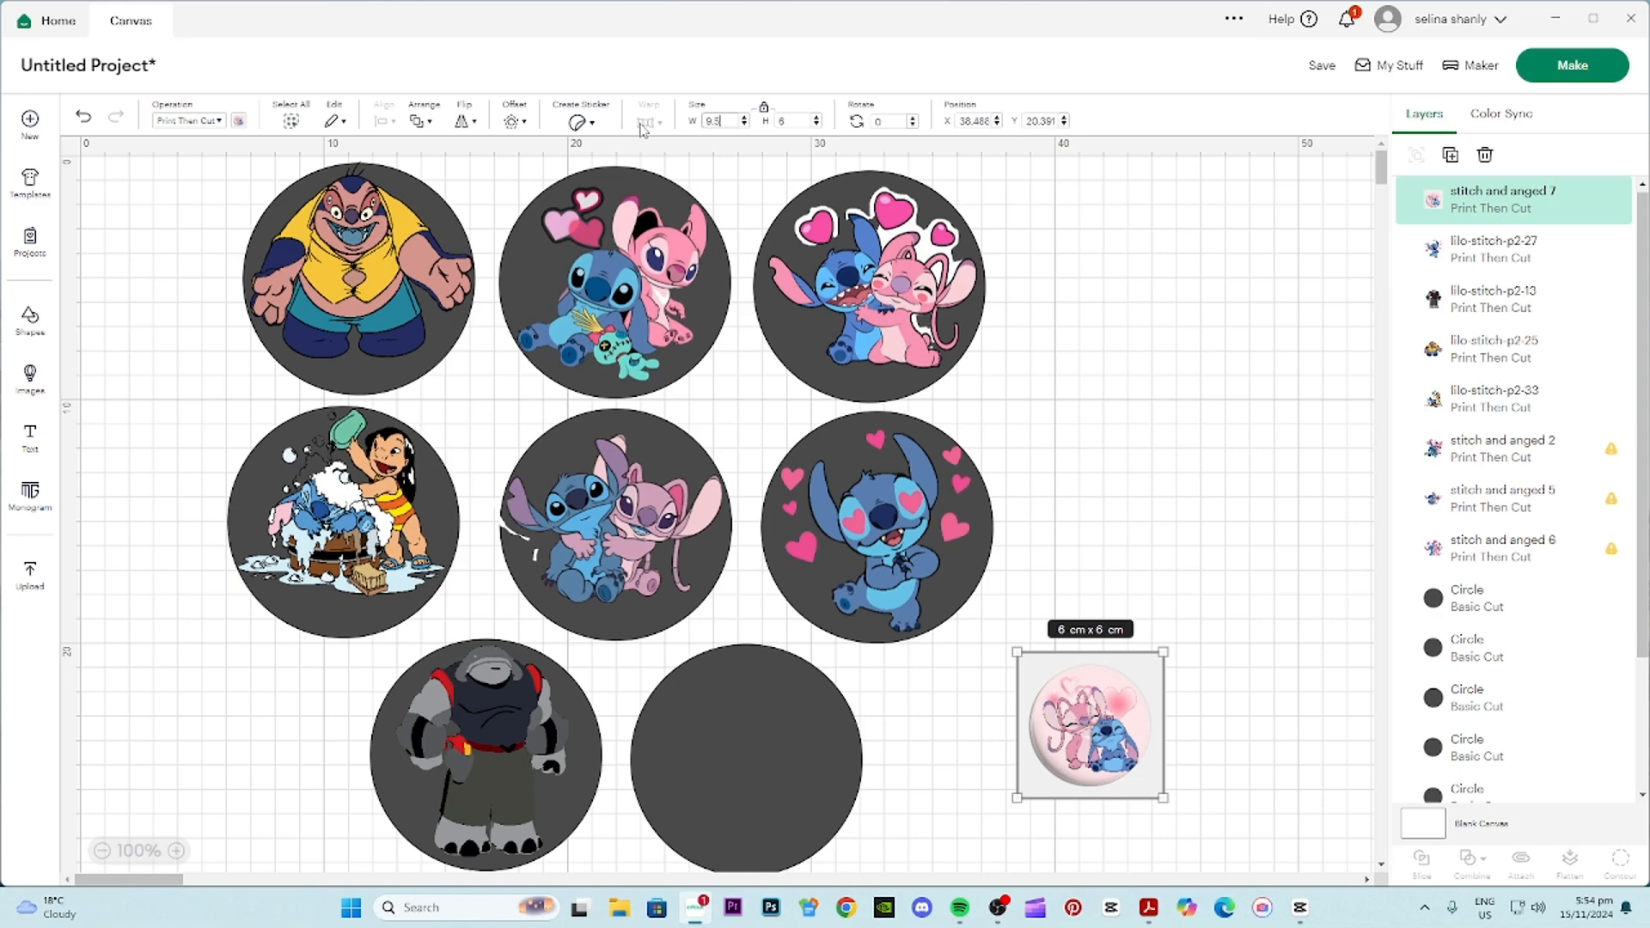
{"action": "key", "text": "Return"}
{"action": "left_click_drag", "start_coordinate": [1162, 849], "coordinate": [1166, 709]}
{"action": "mouse_move", "coordinate": [763, 753]}
{"action": "left_mouse_down"}
{"action": "mouse_move", "coordinate": [1133, 684]}
{"action": "mouse_move", "coordinate": [1153, 611]}
{"action": "mouse_move", "coordinate": [1165, 630]}
{"action": "mouse_move", "coordinate": [782, 749]}
{"action": "left_mouse_up"}
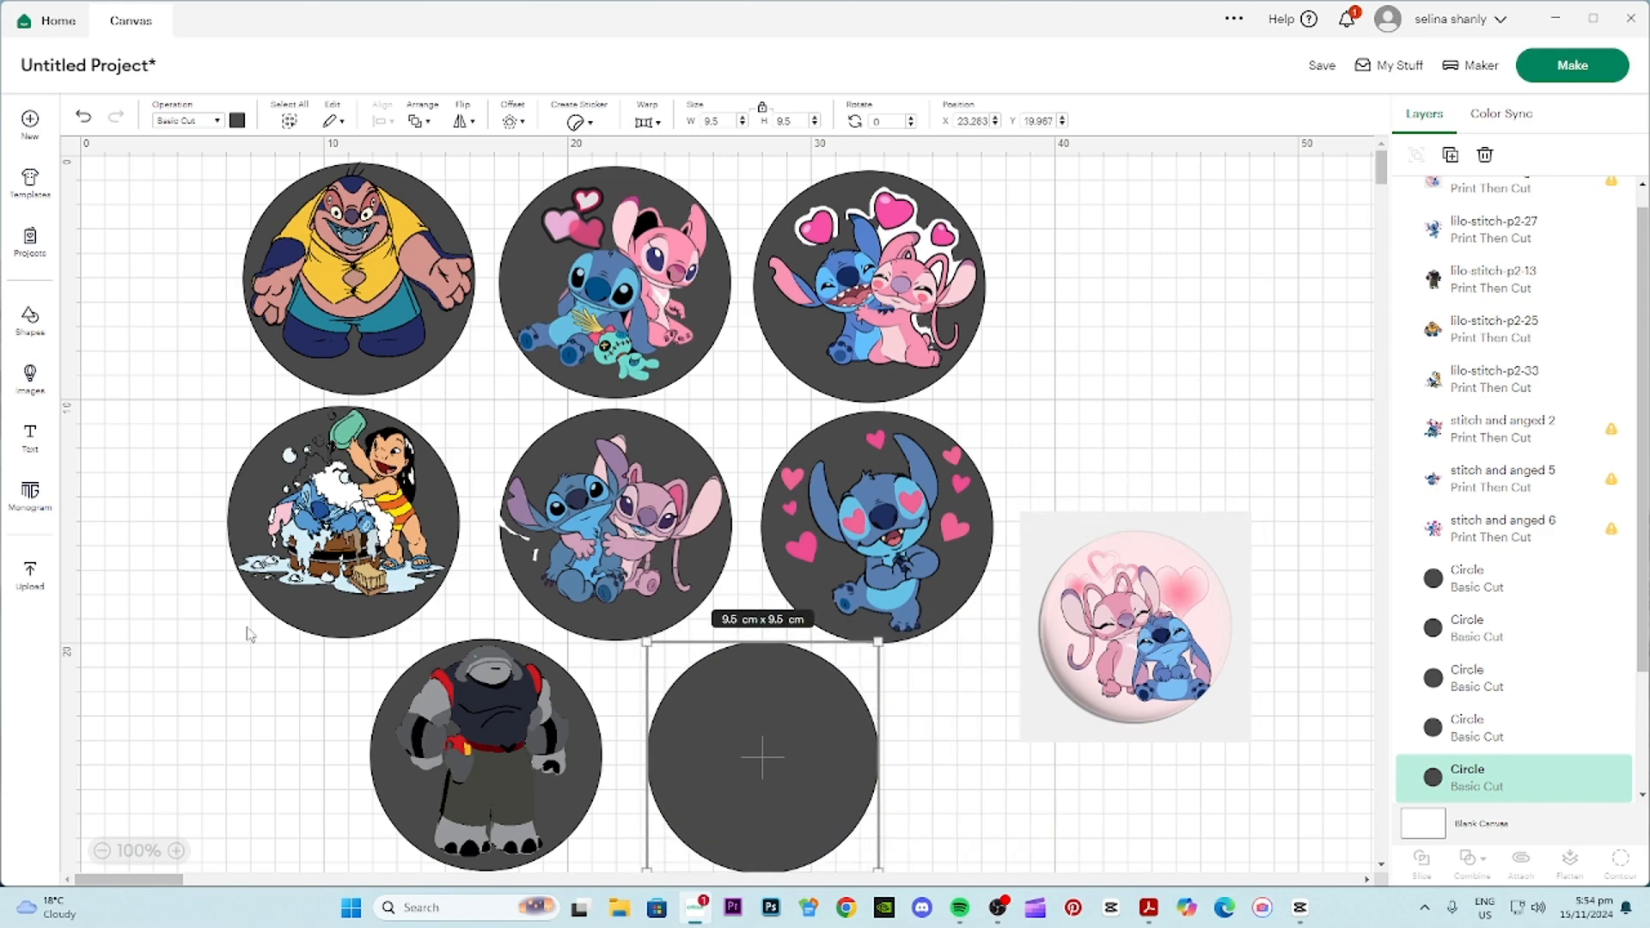
- Add a new circle over the round badge image and enlarge it to about 7.97 cm so it covers the badge
{"action": "left_click", "coordinate": [30, 323]}
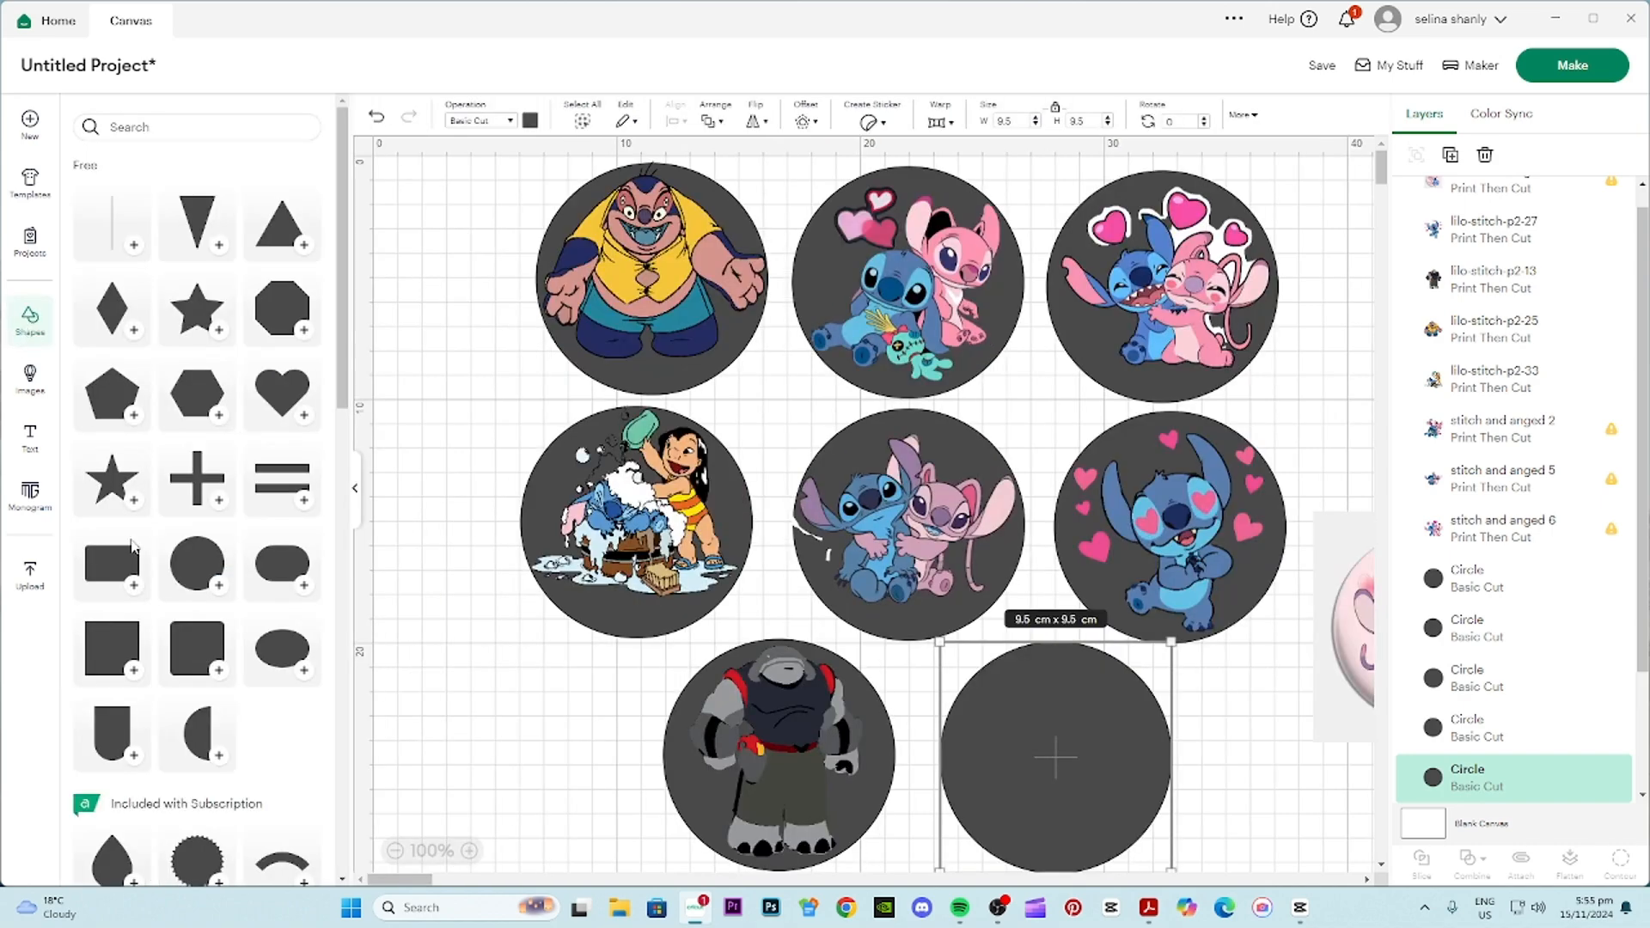
{"action": "left_click", "coordinate": [214, 578]}
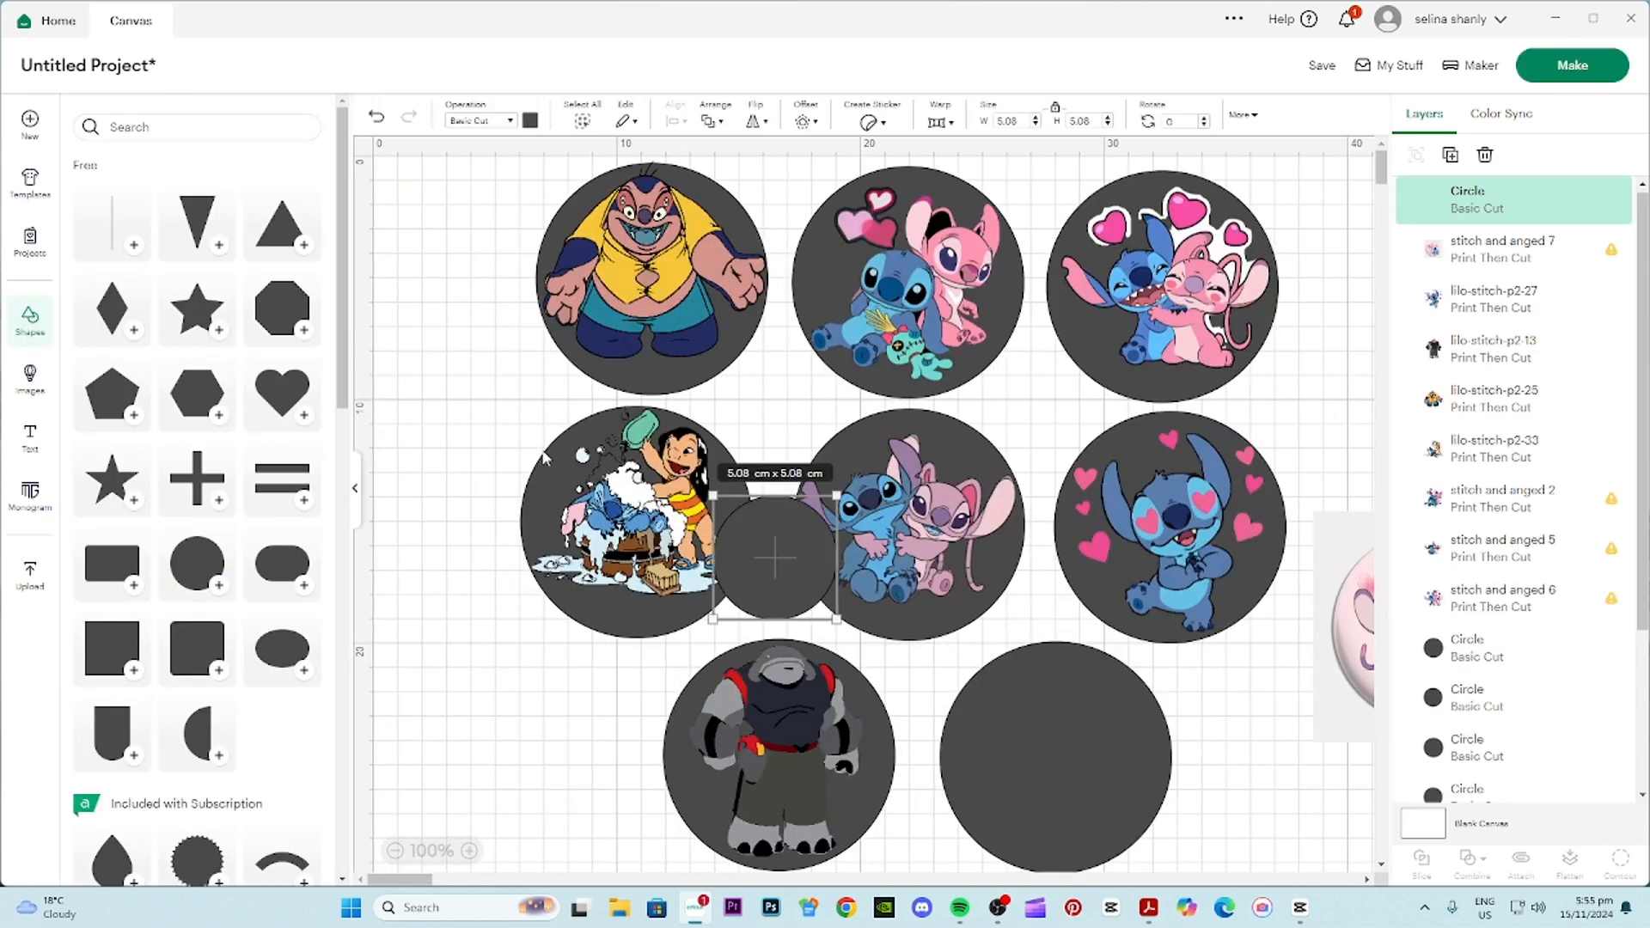
{"action": "left_click_drag", "start_coordinate": [735, 550], "coordinate": [1277, 709]}
{"action": "left_click_drag", "start_coordinate": [379, 880], "coordinate": [395, 881]}
{"action": "left_click", "coordinate": [358, 507]}
{"action": "left_click_drag", "start_coordinate": [809, 731], "coordinate": [884, 593]}
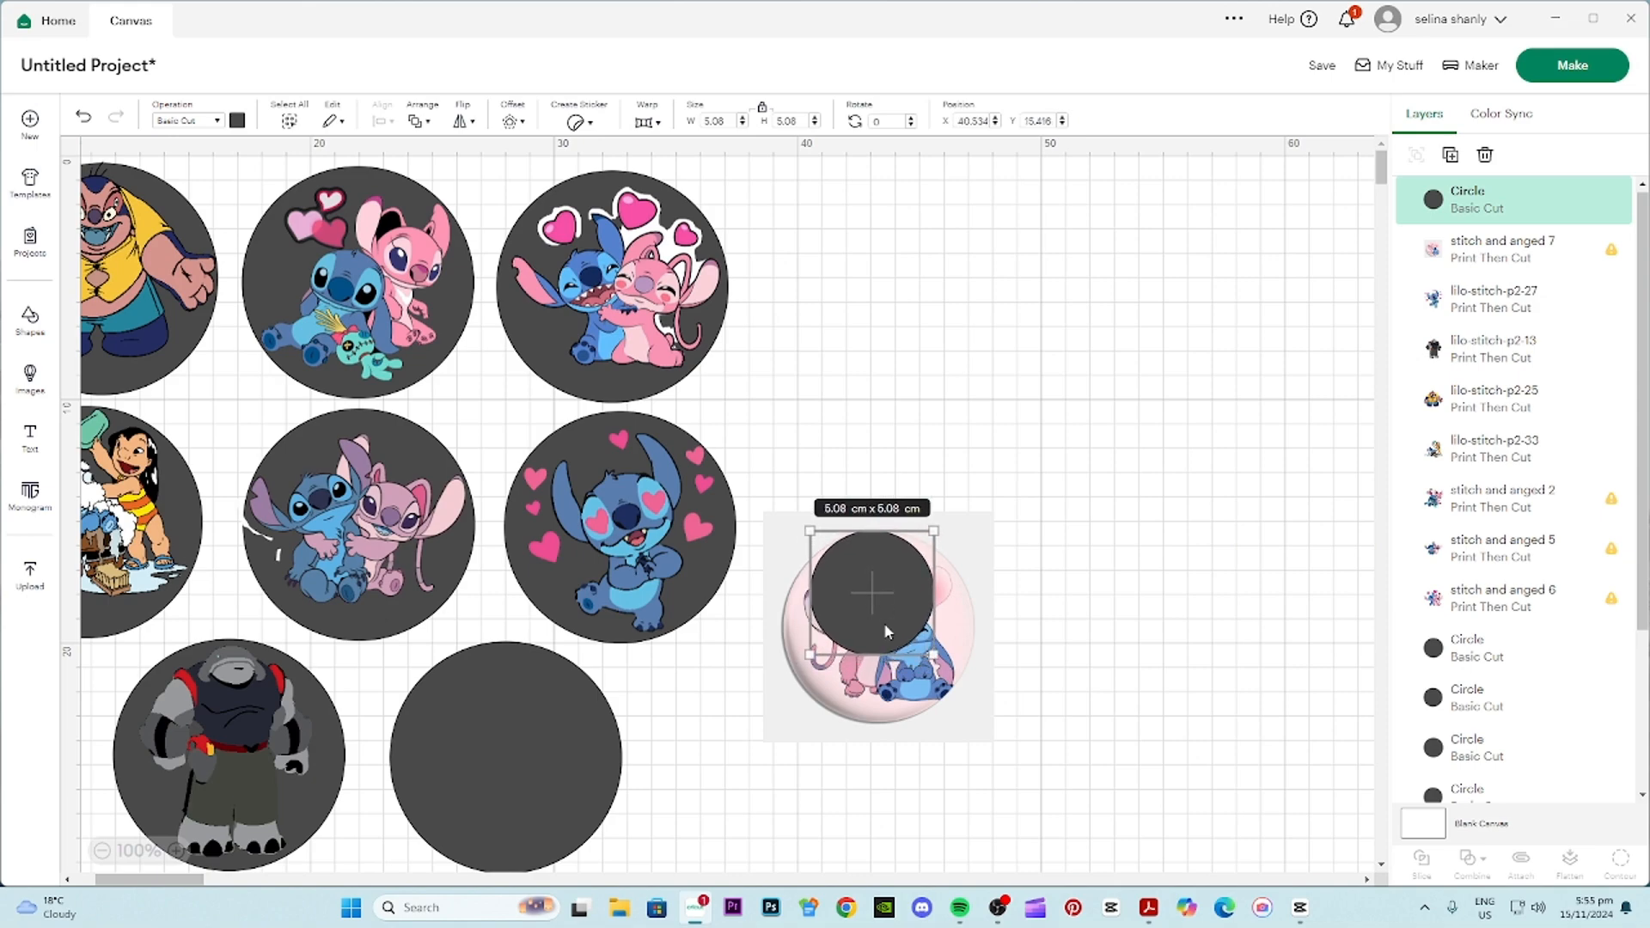
{"action": "left_click_drag", "start_coordinate": [934, 655], "coordinate": [999, 722]}
{"action": "left_click_drag", "start_coordinate": [963, 665], "coordinate": [941, 669]}
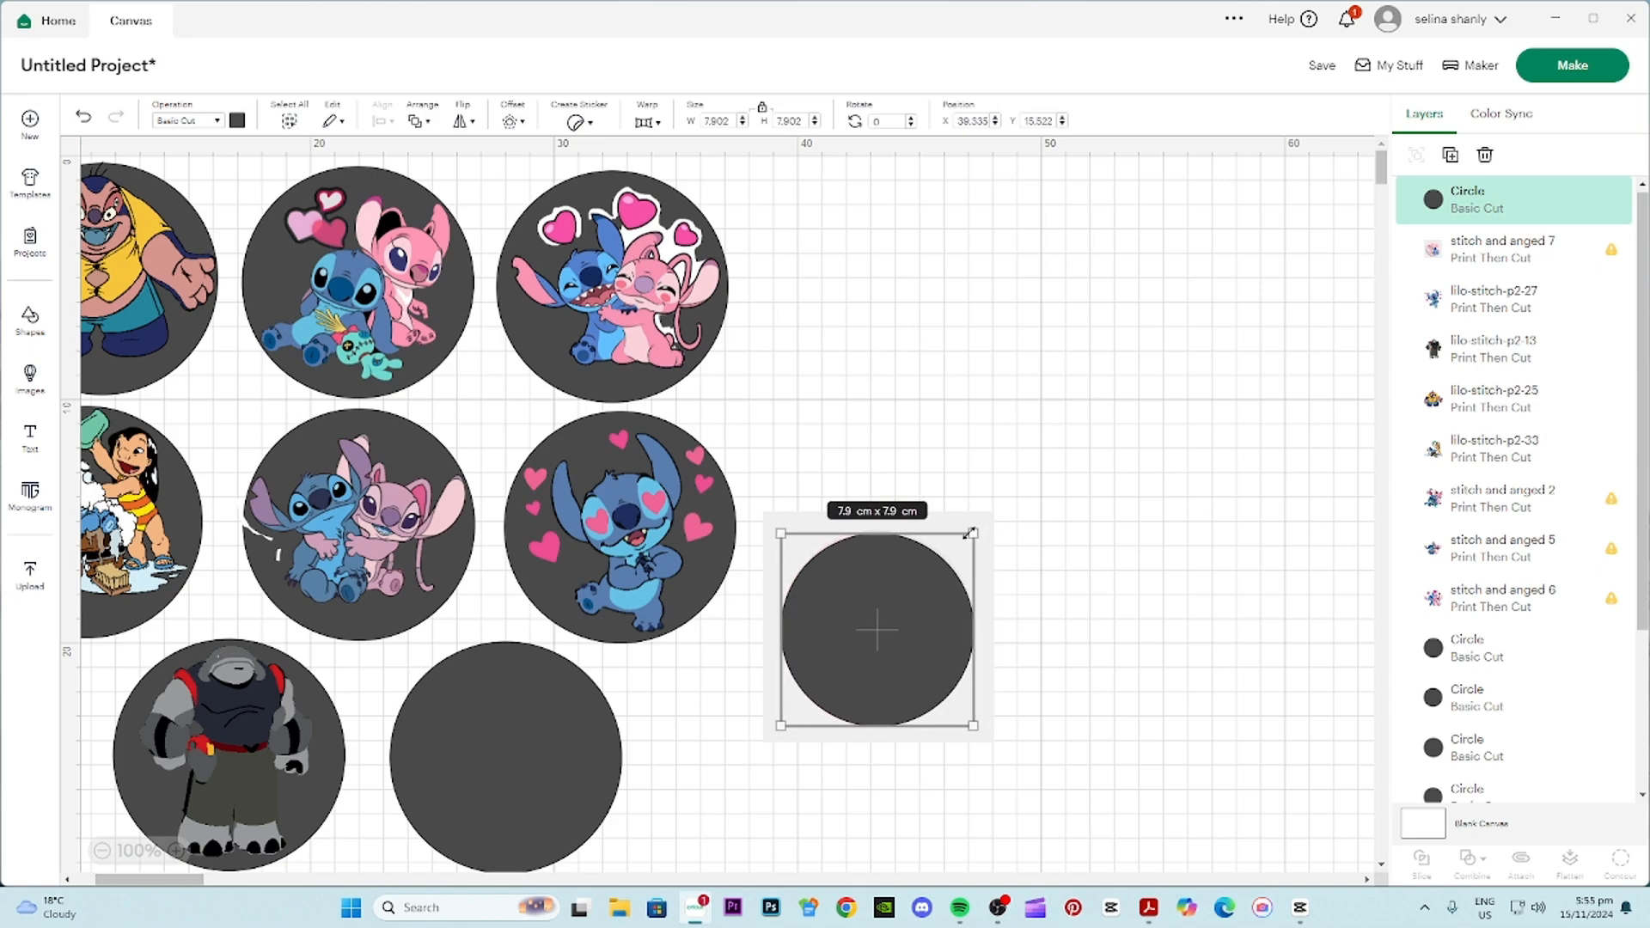
- Slice the badge image with the covering circle and delete the leftover dark circle and the square background frame
{"action": "left_click", "coordinate": [1100, 618]}
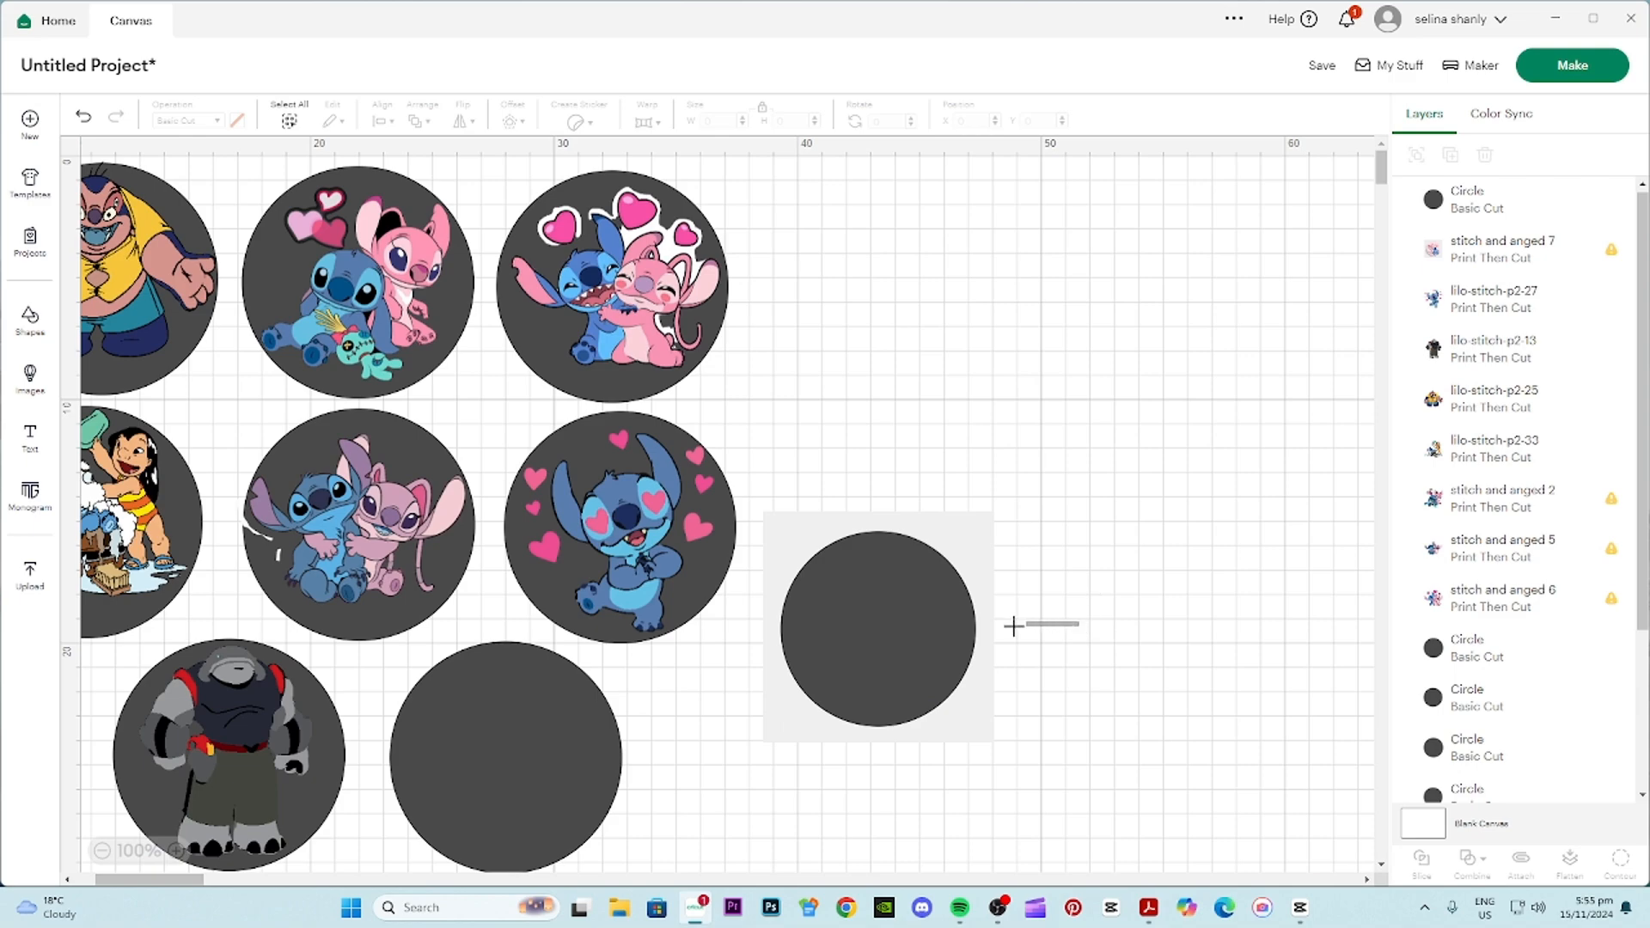
{"action": "left_click", "coordinate": [925, 645]}
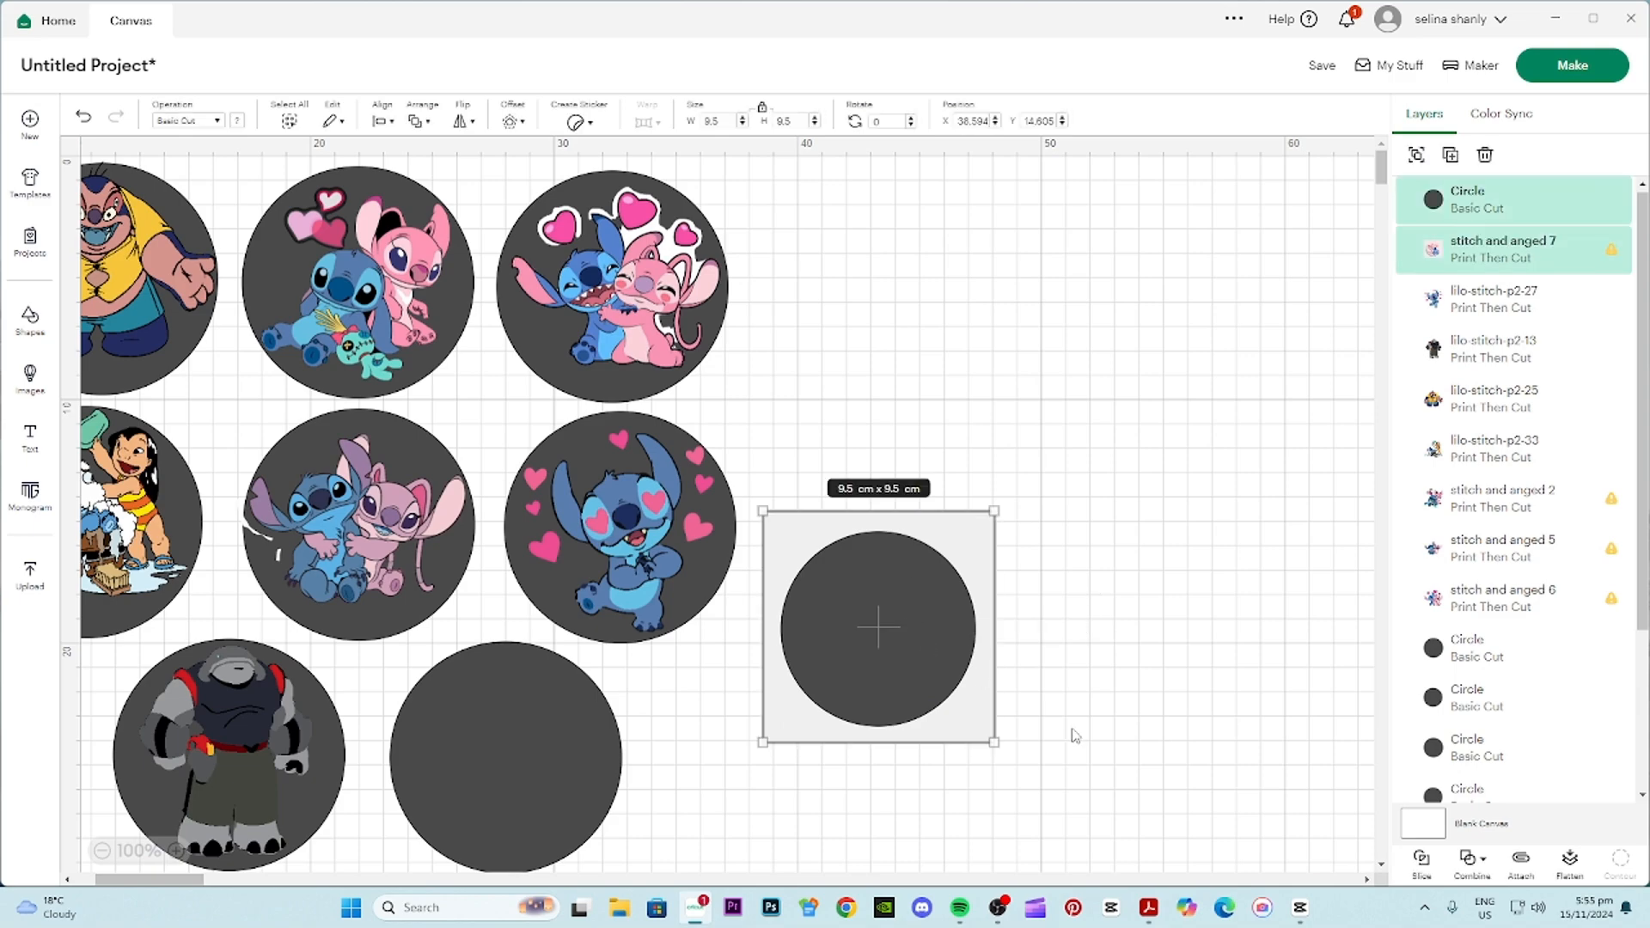
{"action": "left_click", "coordinate": [1427, 863]}
{"action": "left_click_drag", "start_coordinate": [841, 689], "coordinate": [1069, 482]}
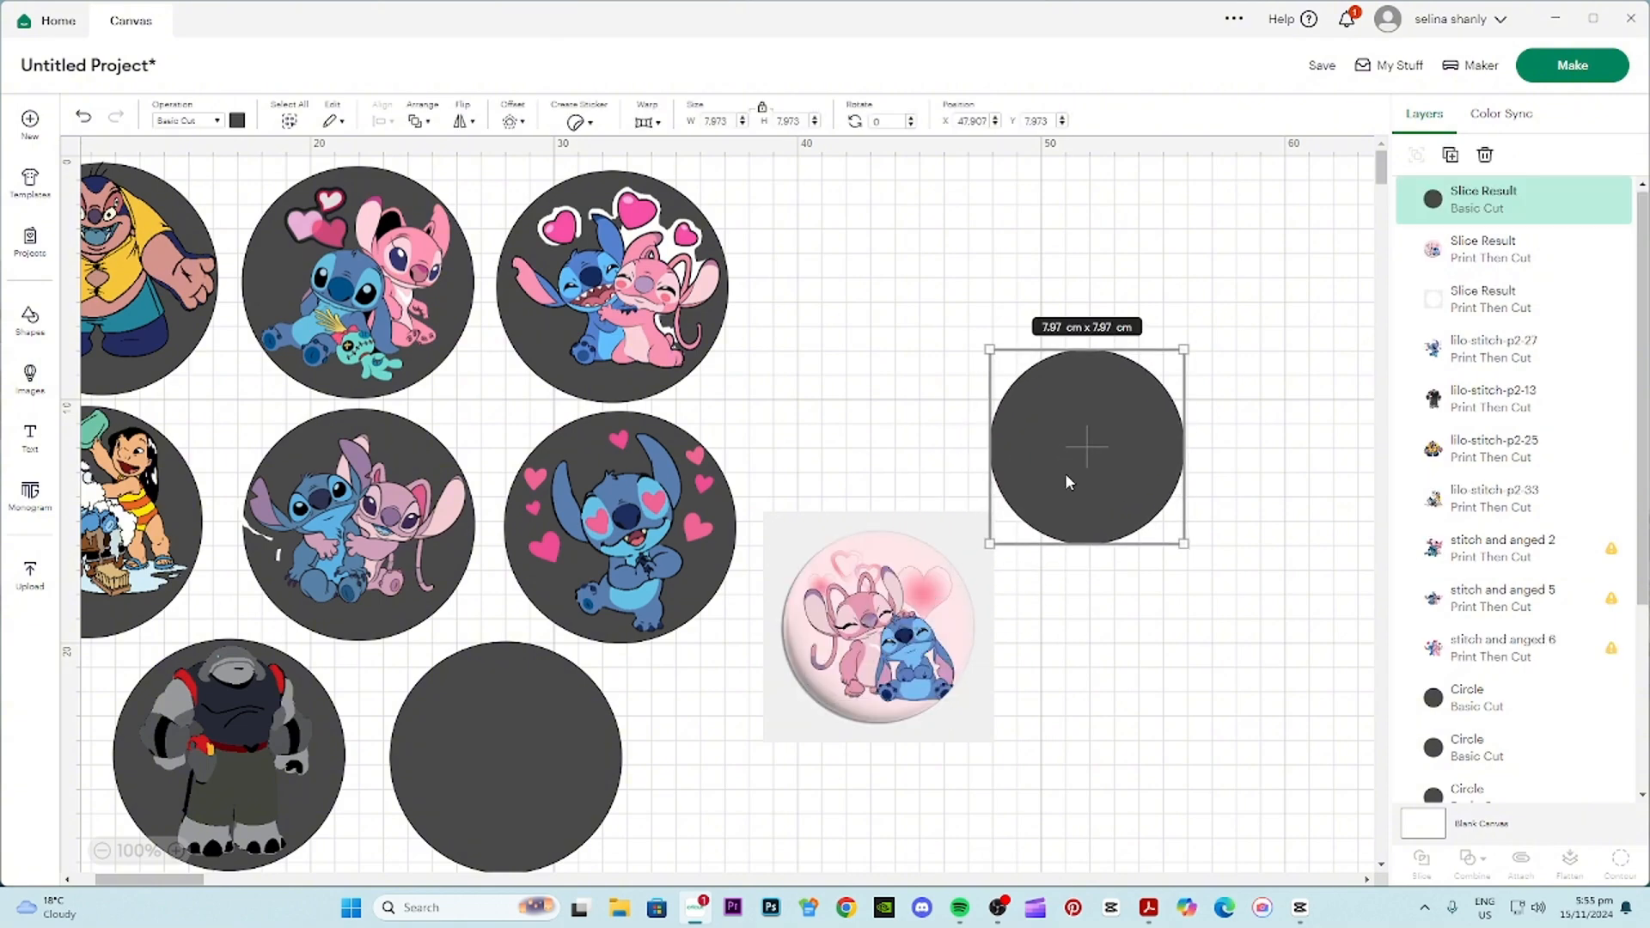
{"action": "key", "text": "Delete"}
{"action": "left_click_drag", "start_coordinate": [885, 612], "coordinate": [982, 340]}
{"action": "left_click", "coordinate": [984, 563]}
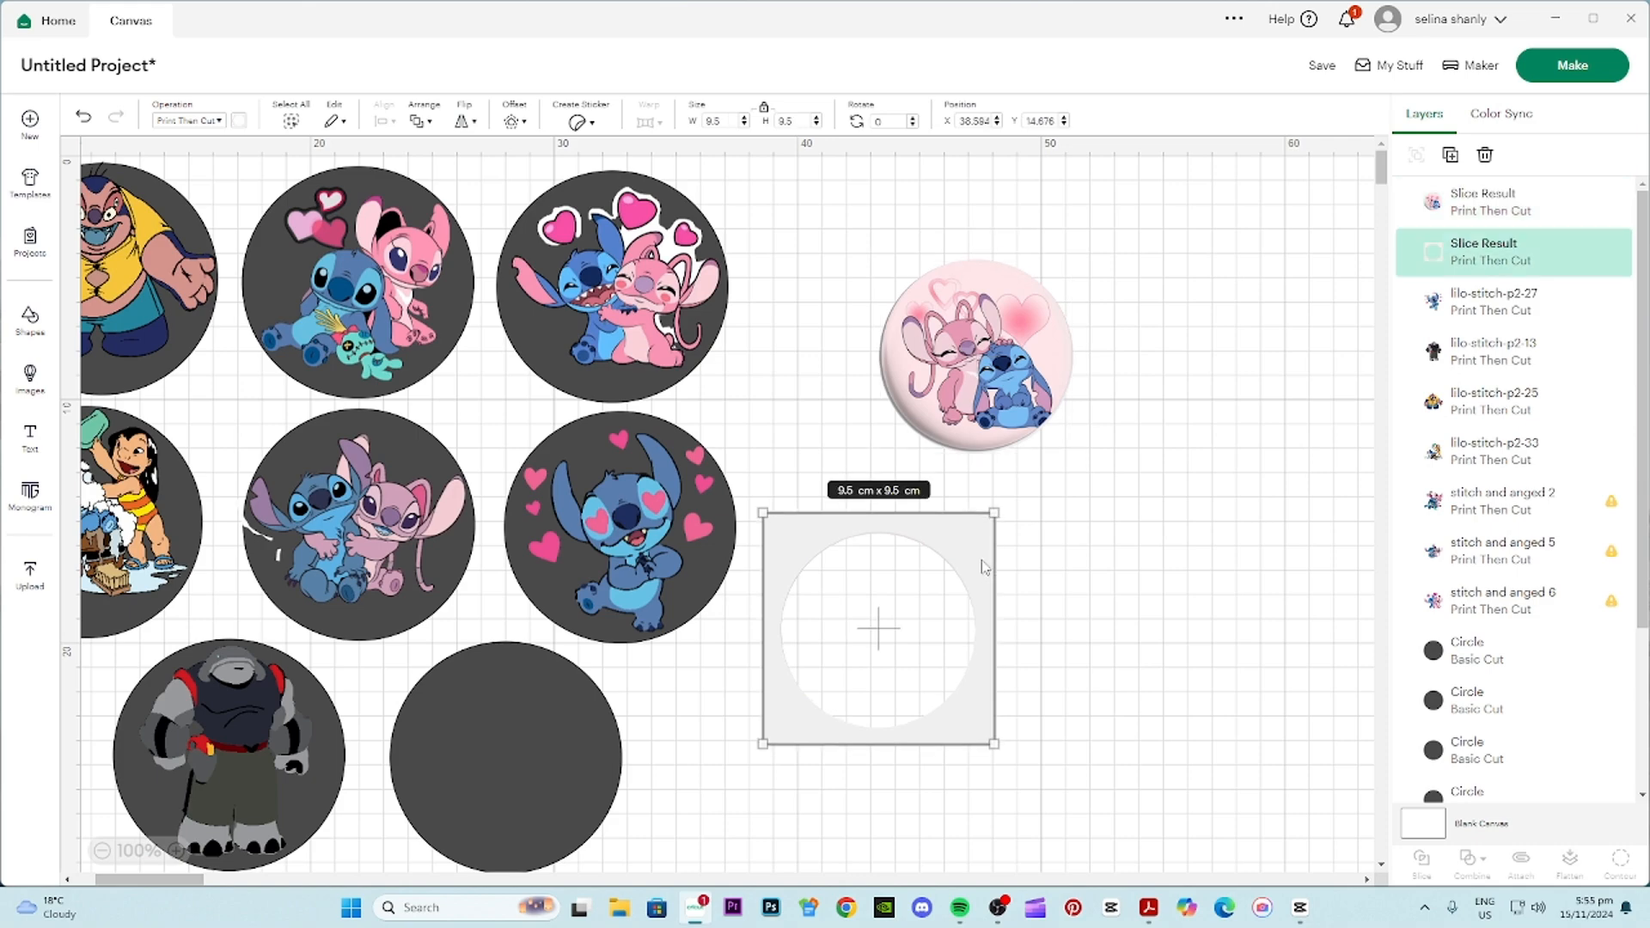
{"action": "key", "text": "Delete"}
- Place the cut-out round badge on the last empty circle and enlarge it to about 9.6 cm so it covers the circle
{"action": "left_click_drag", "start_coordinate": [995, 389], "coordinate": [521, 787]}
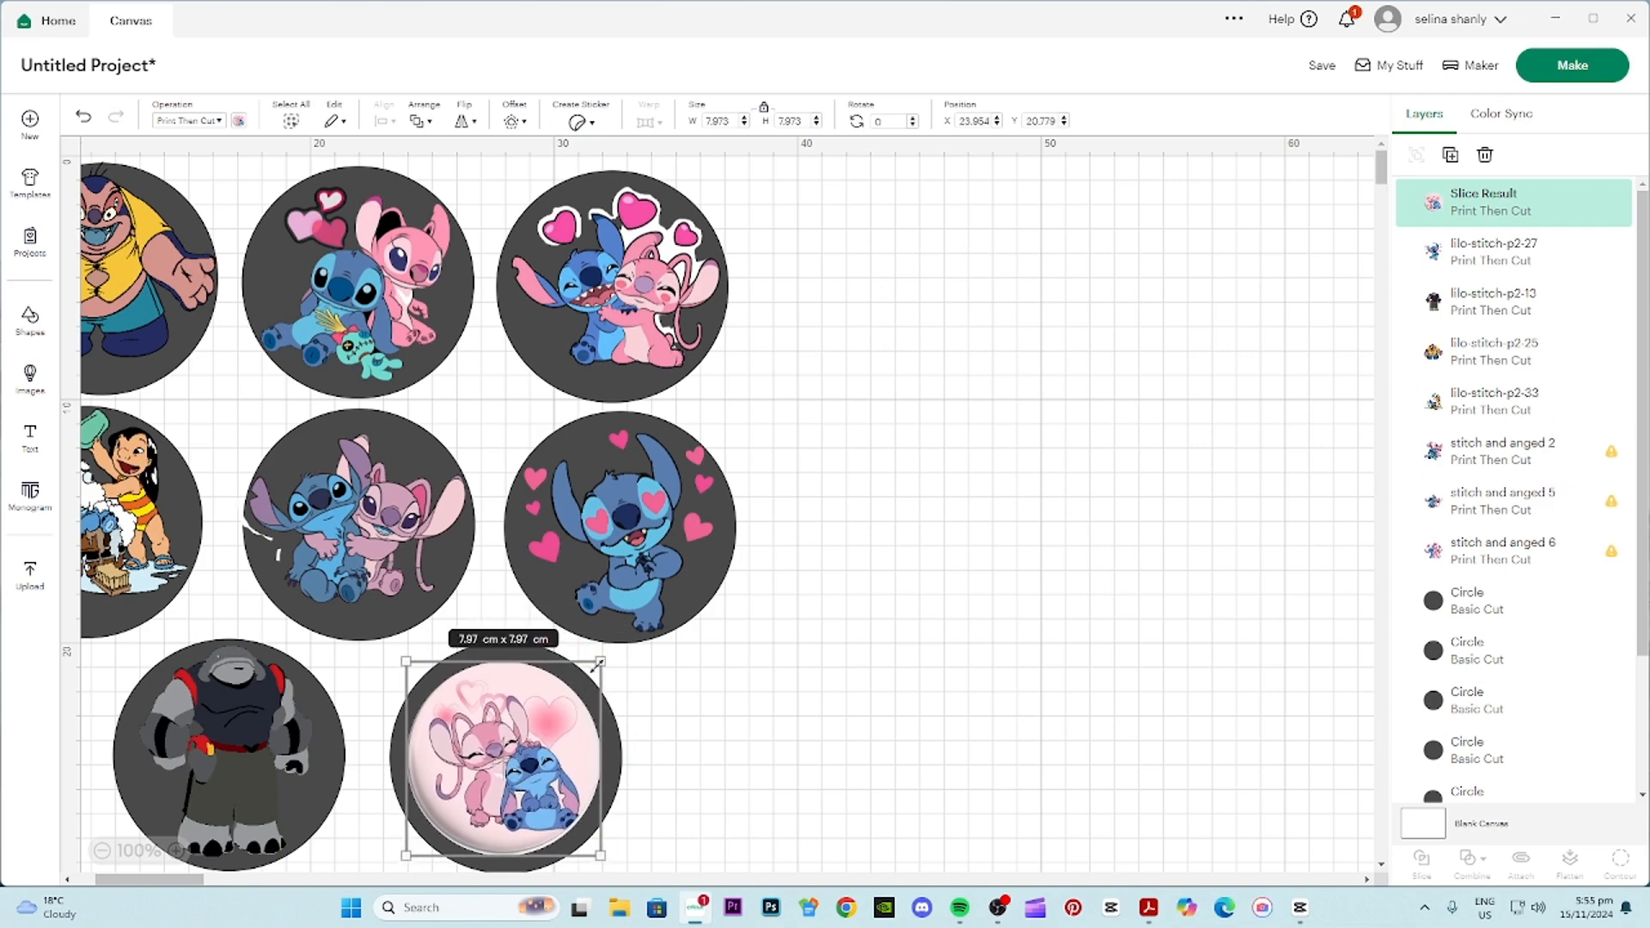
{"action": "left_click_drag", "start_coordinate": [600, 662], "coordinate": [628, 633]}
{"action": "left_click_drag", "start_coordinate": [557, 731], "coordinate": [540, 744]}
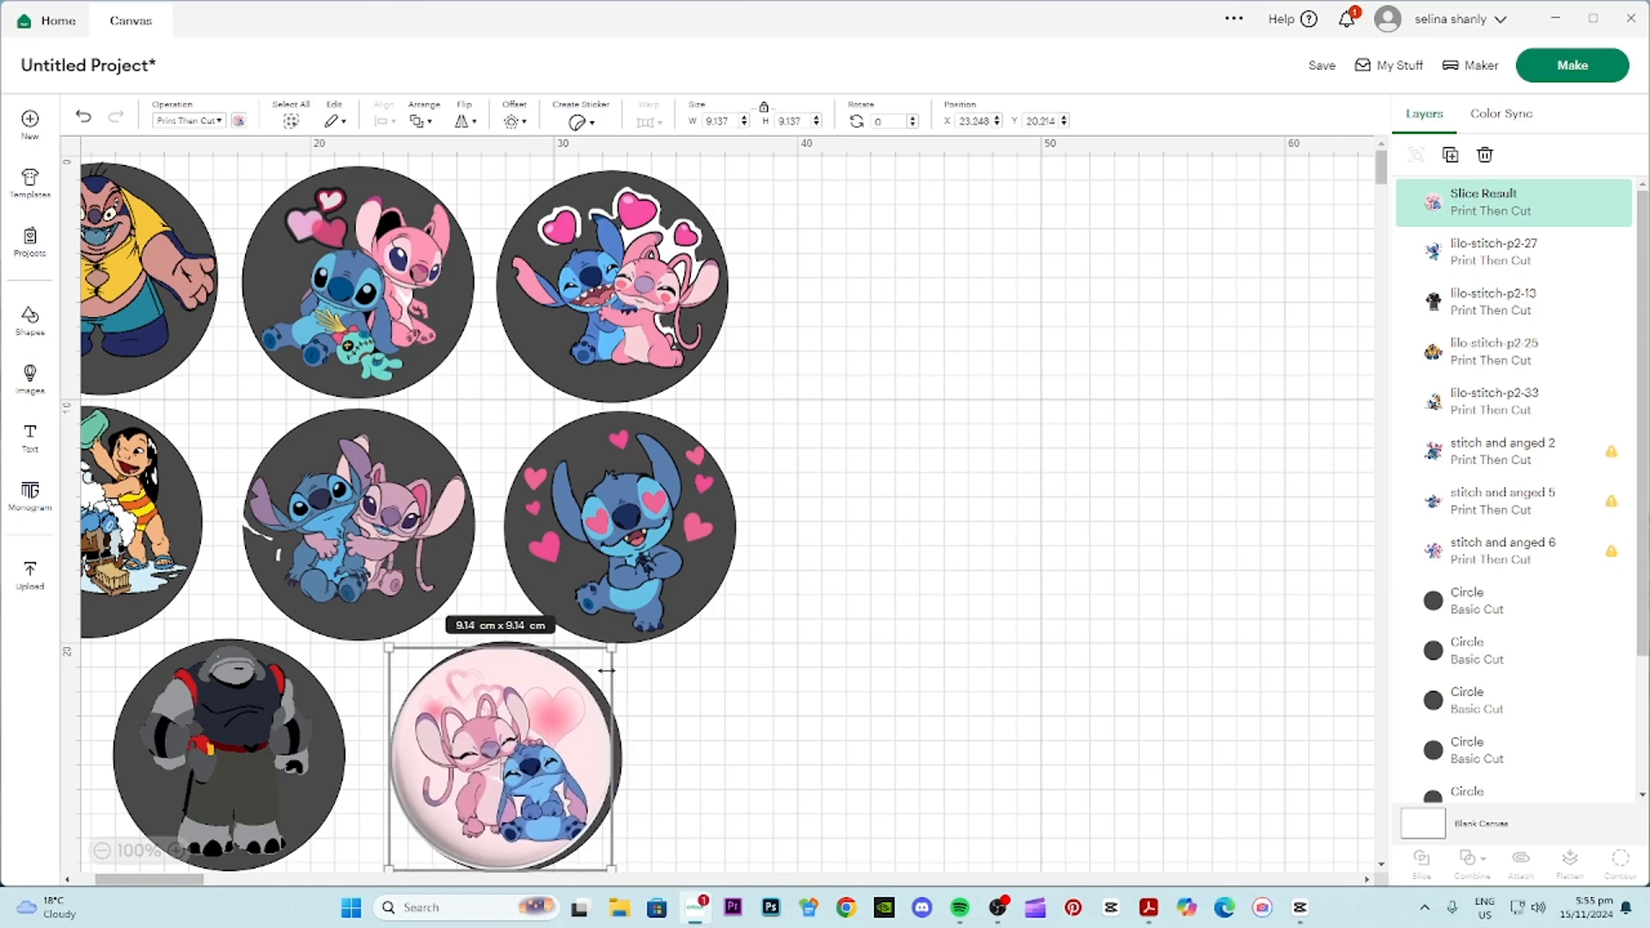
{"action": "left_click_drag", "start_coordinate": [611, 650], "coordinate": [621, 639]}
{"action": "left_click_drag", "start_coordinate": [502, 746], "coordinate": [503, 750]}
{"action": "left_click_drag", "start_coordinate": [586, 713], "coordinate": [585, 716]}
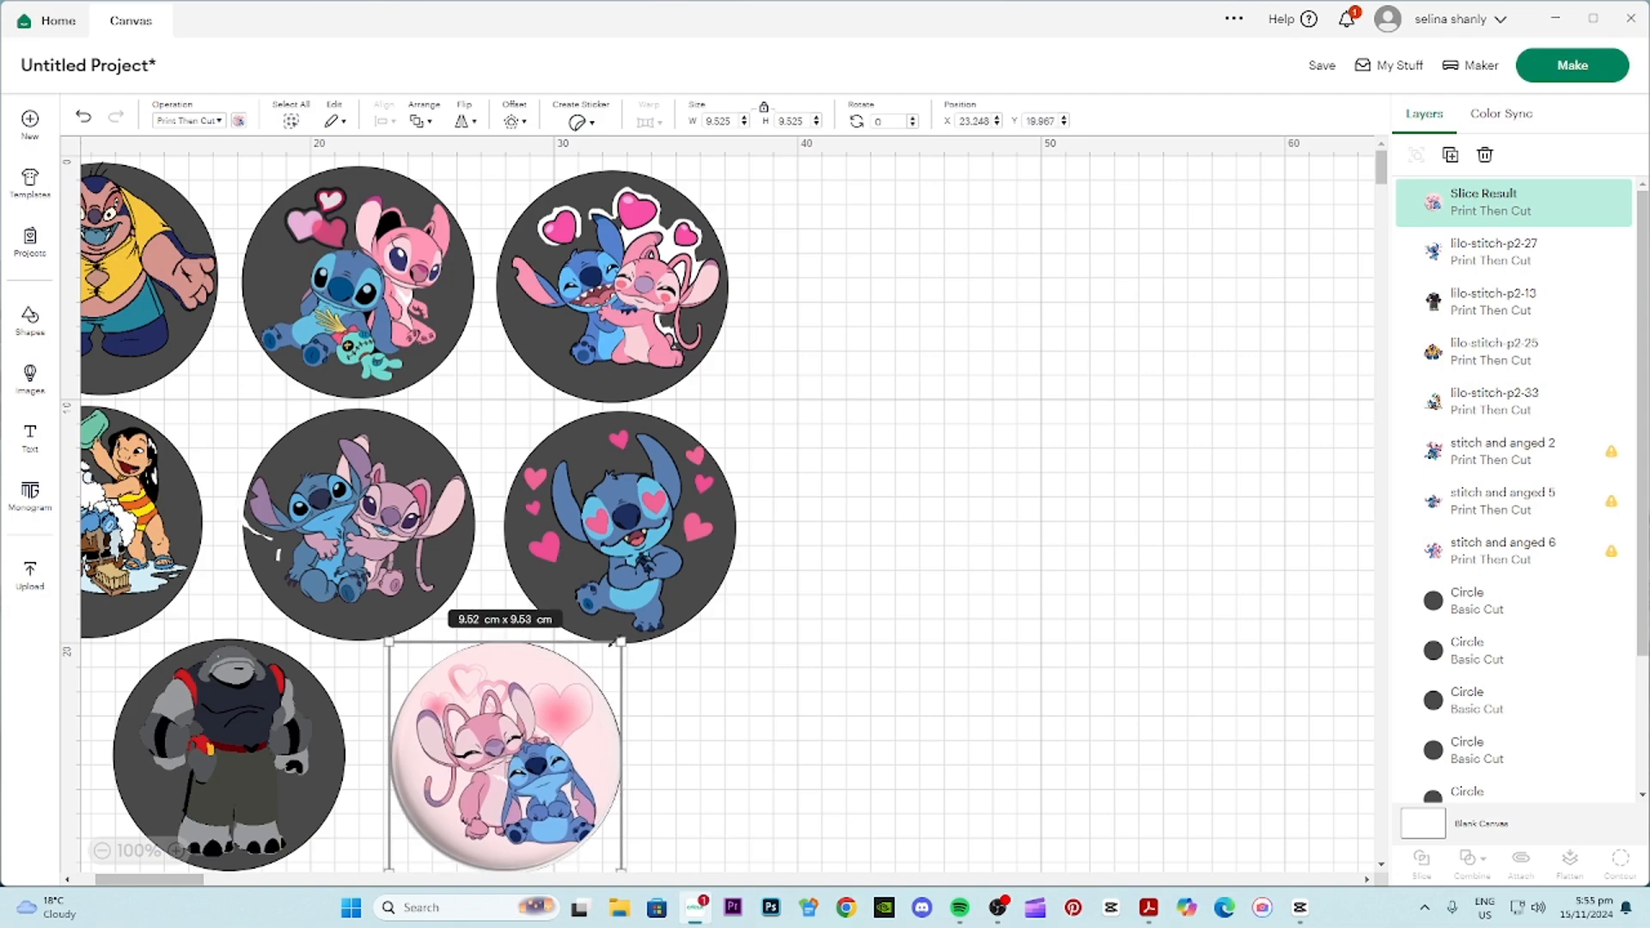
{"action": "left_click_drag", "start_coordinate": [620, 642], "coordinate": [621, 640]}
{"action": "left_click_drag", "start_coordinate": [536, 780], "coordinate": [536, 786]}
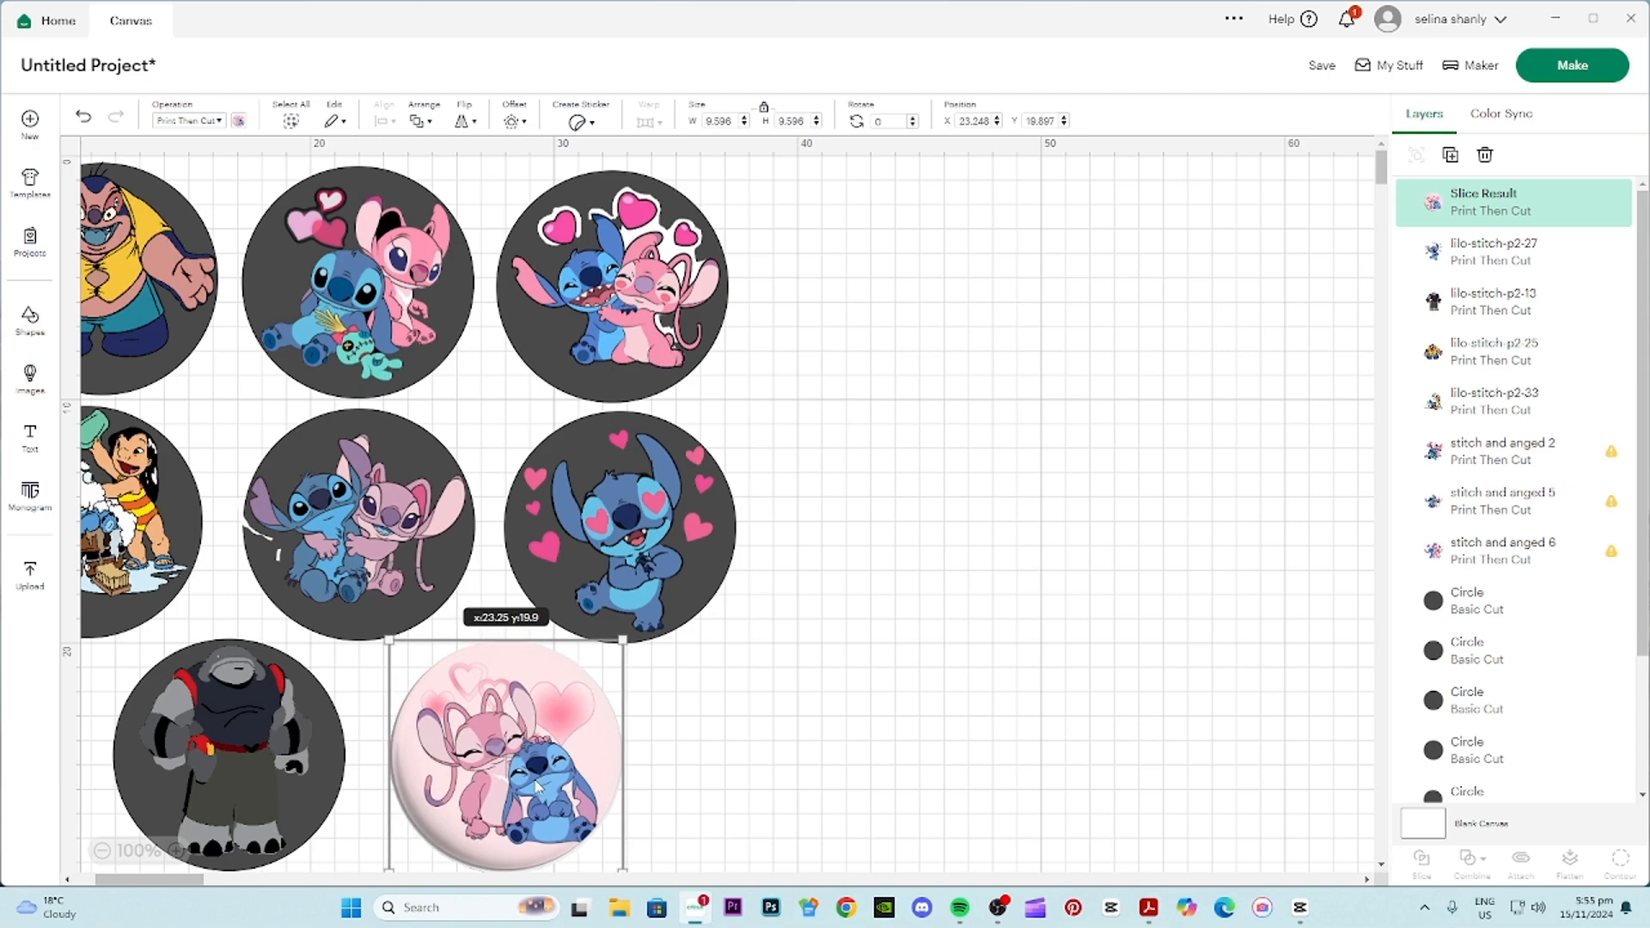
{"action": "left_click", "coordinate": [845, 771]}
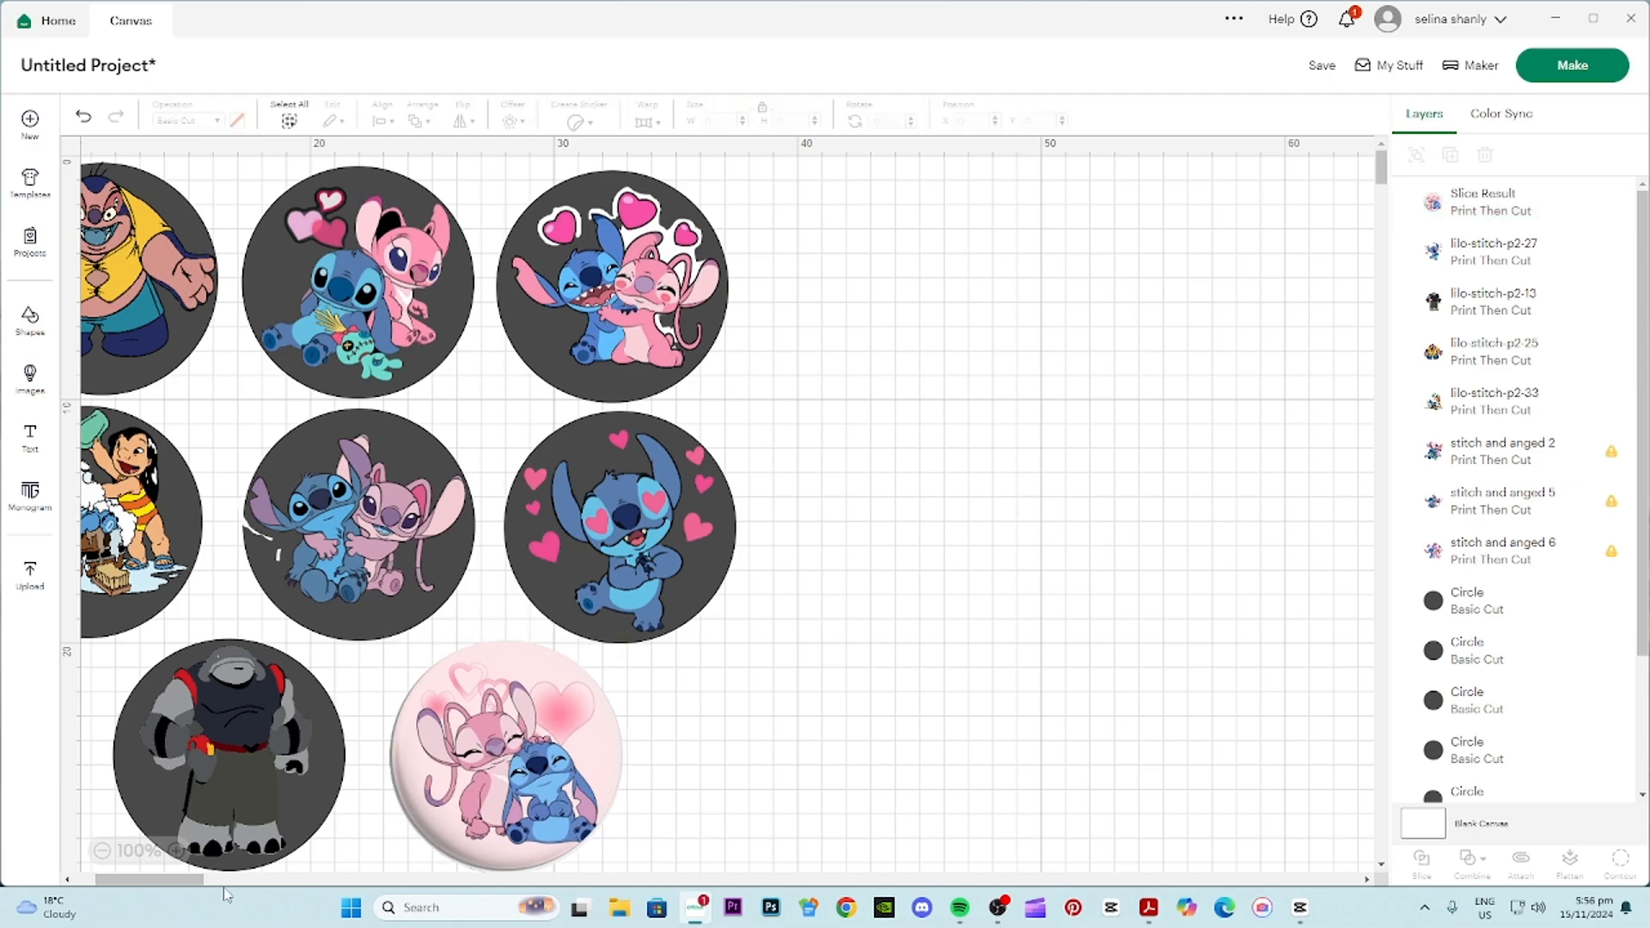
- Change the colour of the circle behind the yellow-shirted alien to white
{"action": "left_click_drag", "start_coordinate": [215, 877], "coordinate": [194, 877]}
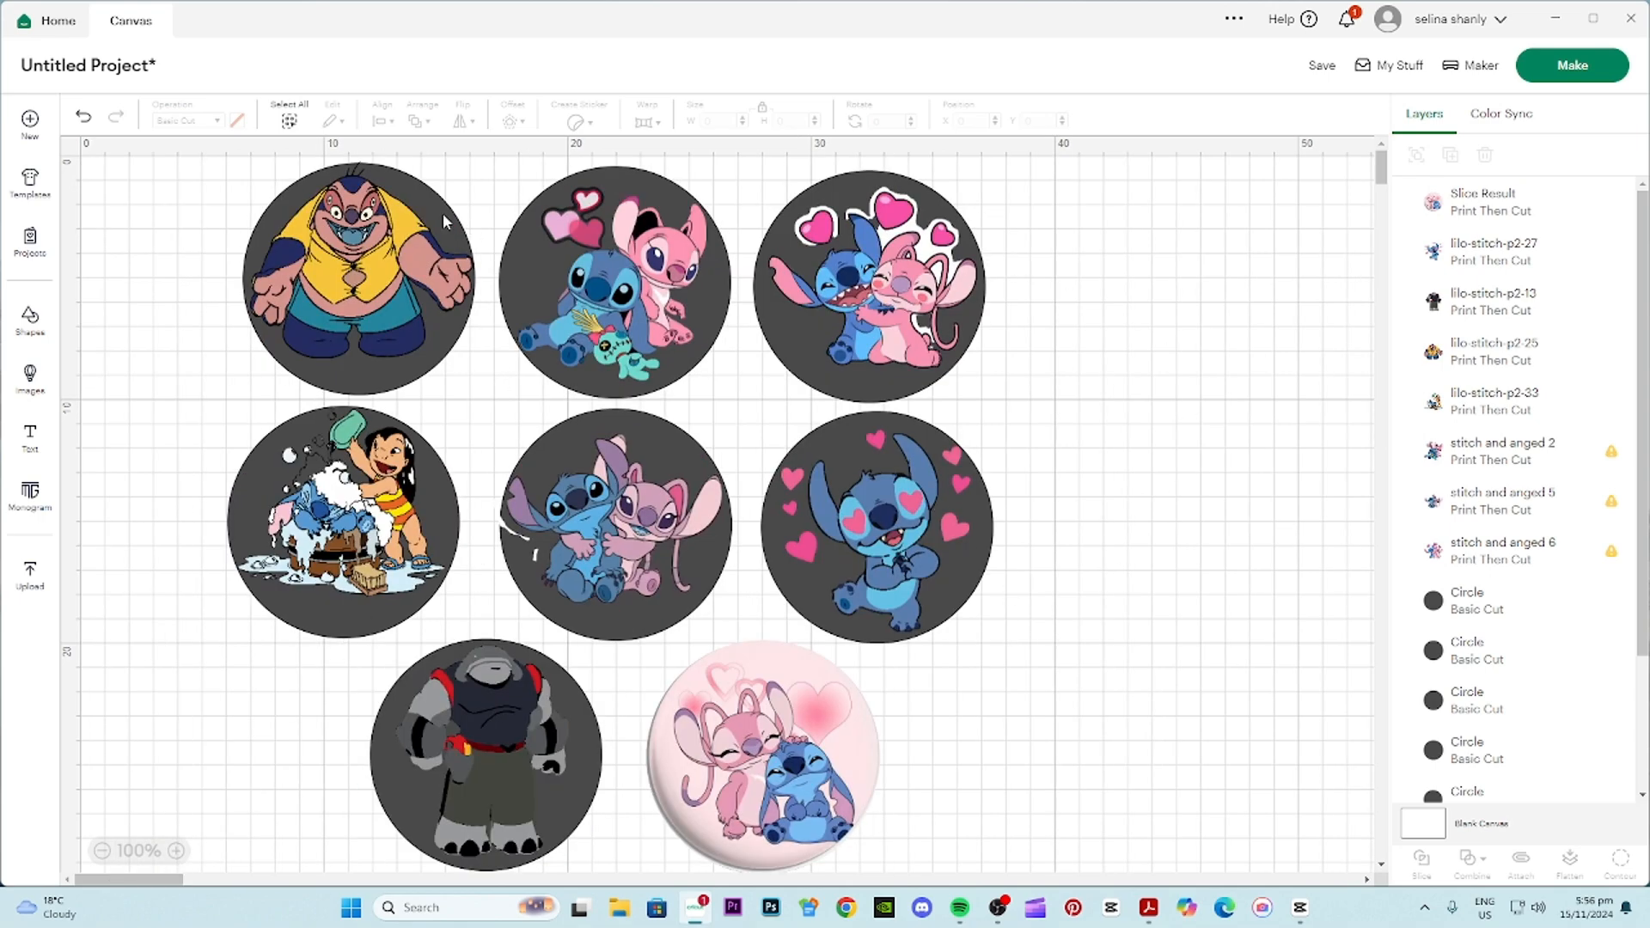
{"action": "left_click", "coordinate": [445, 222]}
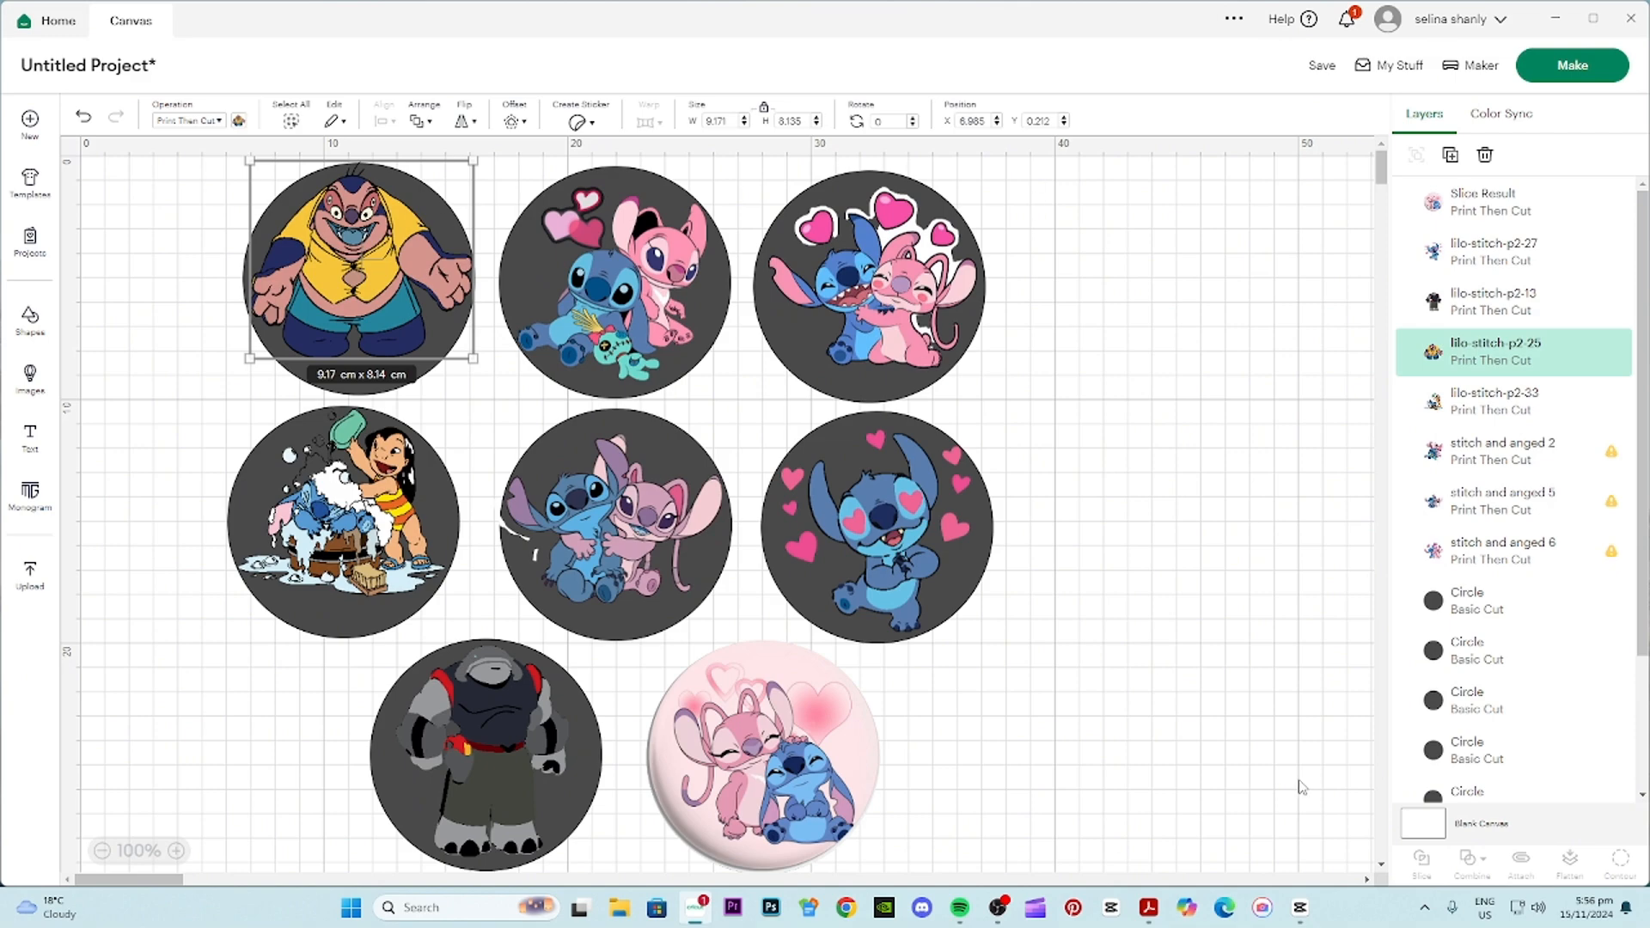
{"action": "left_click", "coordinate": [1492, 606]}
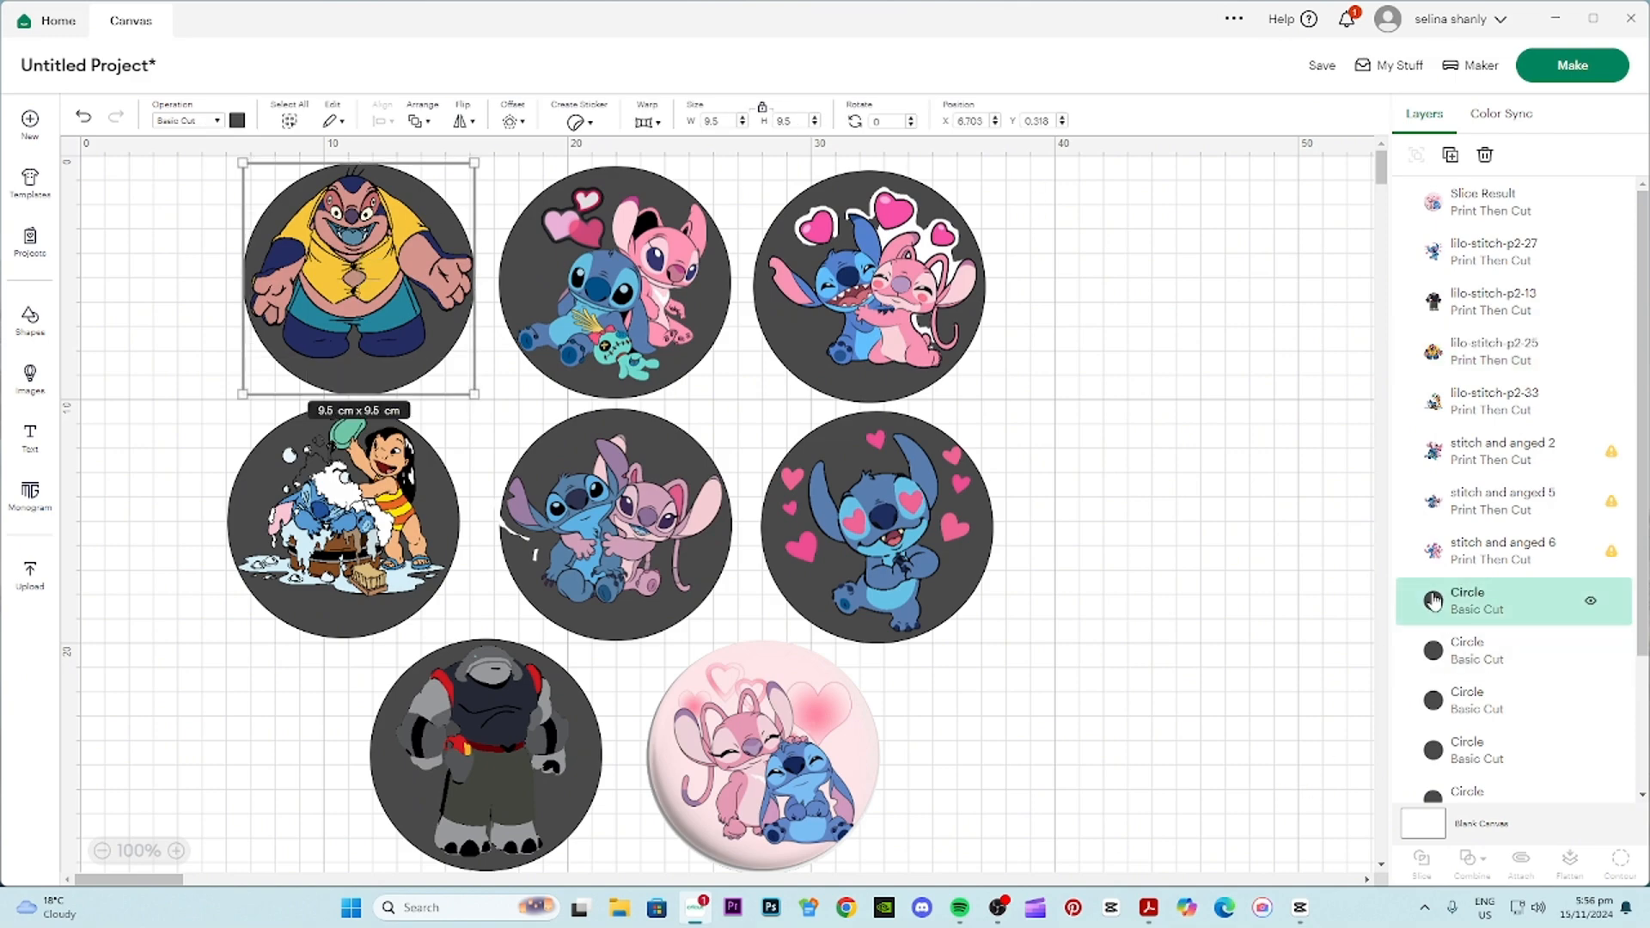
{"action": "left_click", "coordinate": [239, 123]}
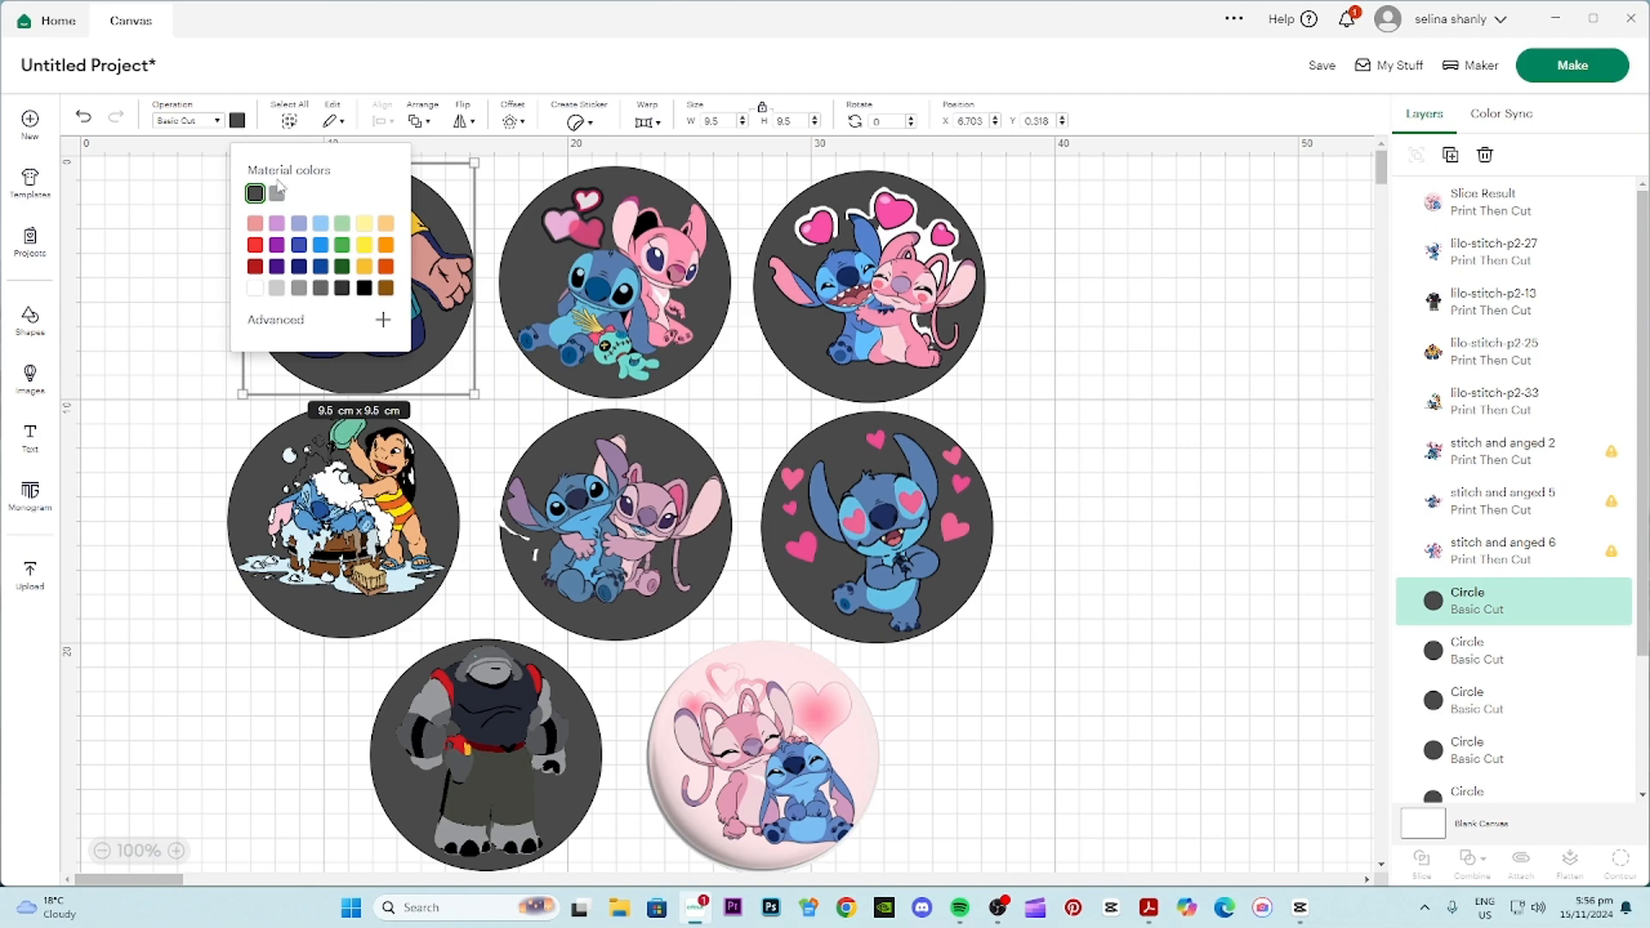
{"action": "left_click", "coordinate": [254, 290]}
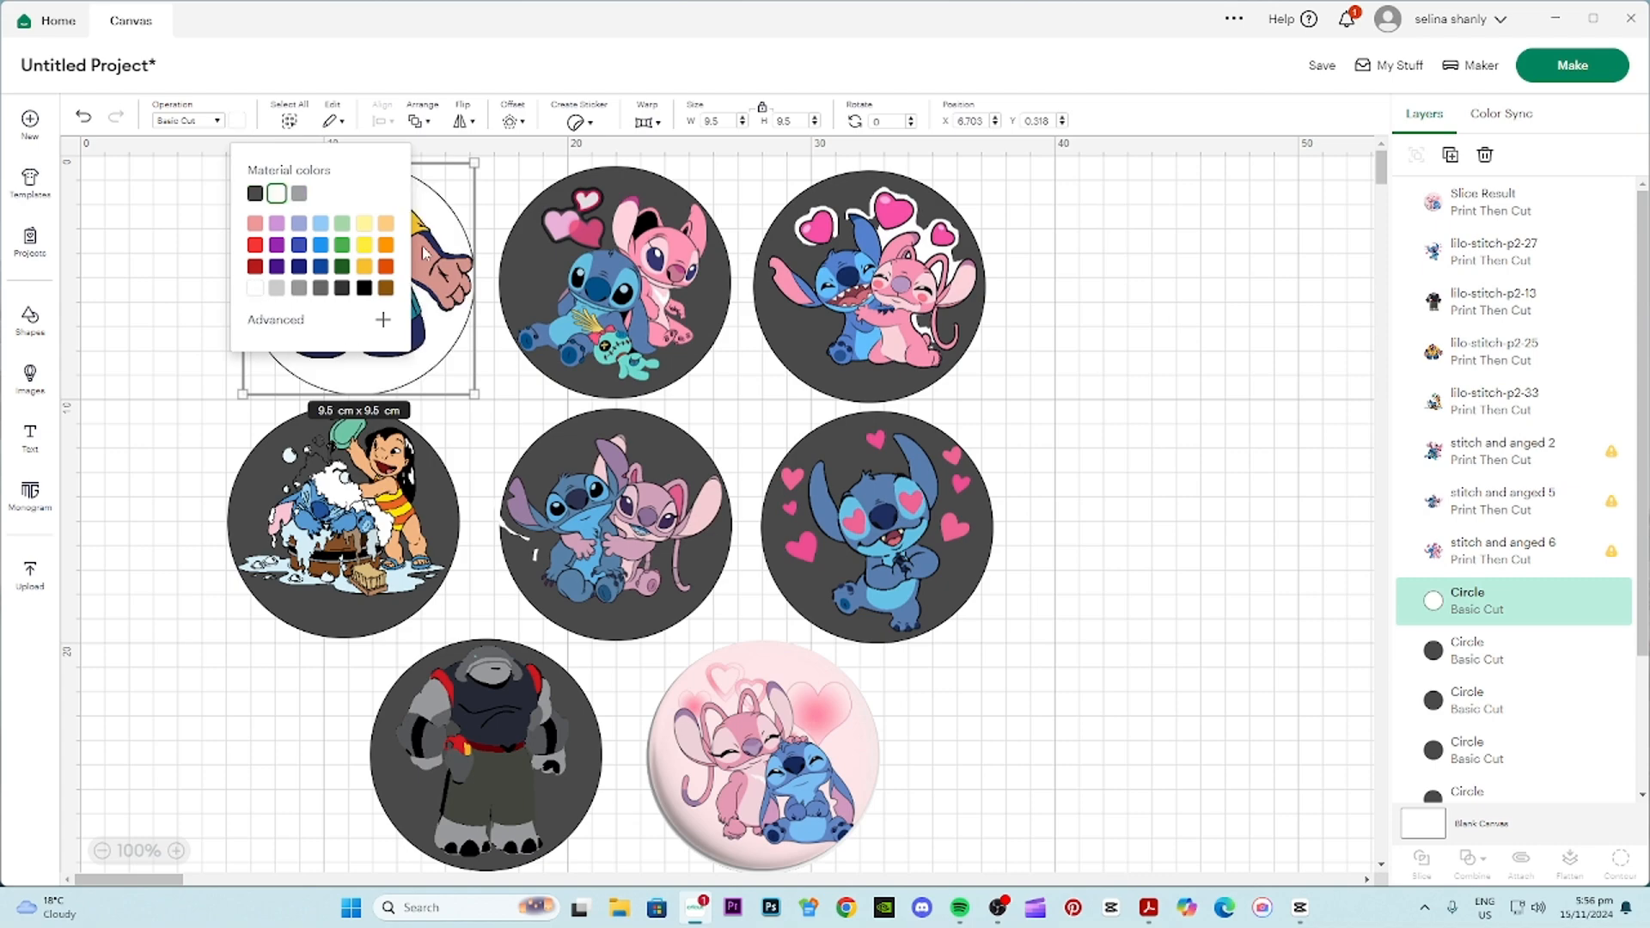
- Recolour the circles behind the large grey alien and the top row's middle Stitch and Angel image to white
{"action": "left_click", "coordinate": [1510, 658]}
{"action": "left_click", "coordinate": [237, 120]}
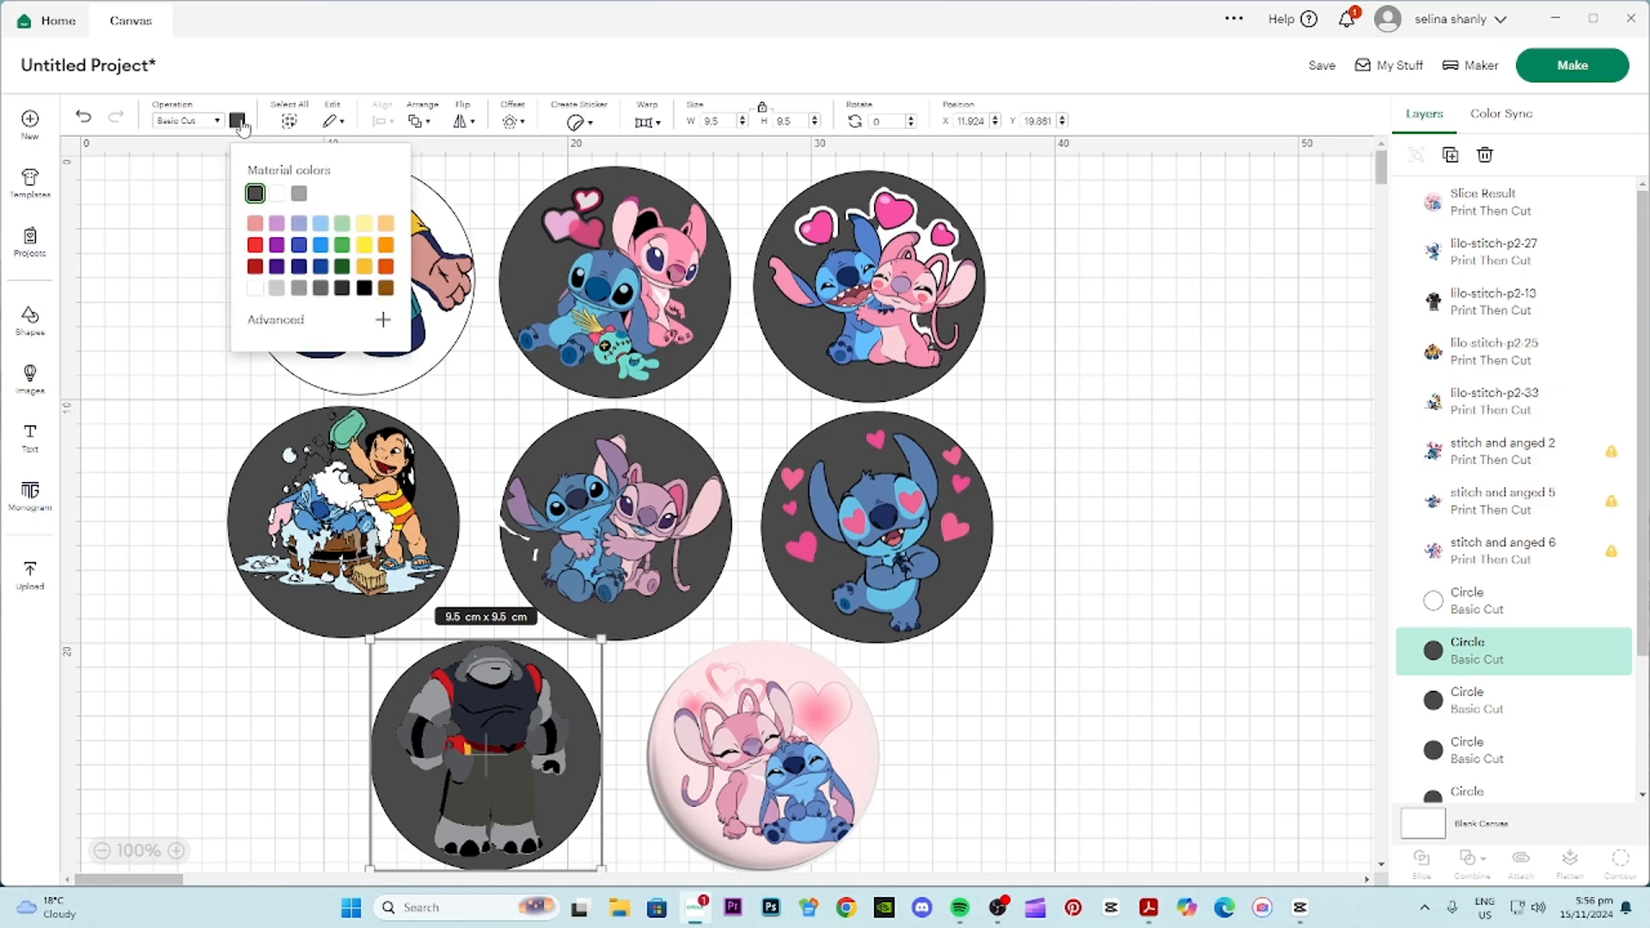
{"action": "left_click", "coordinate": [255, 290]}
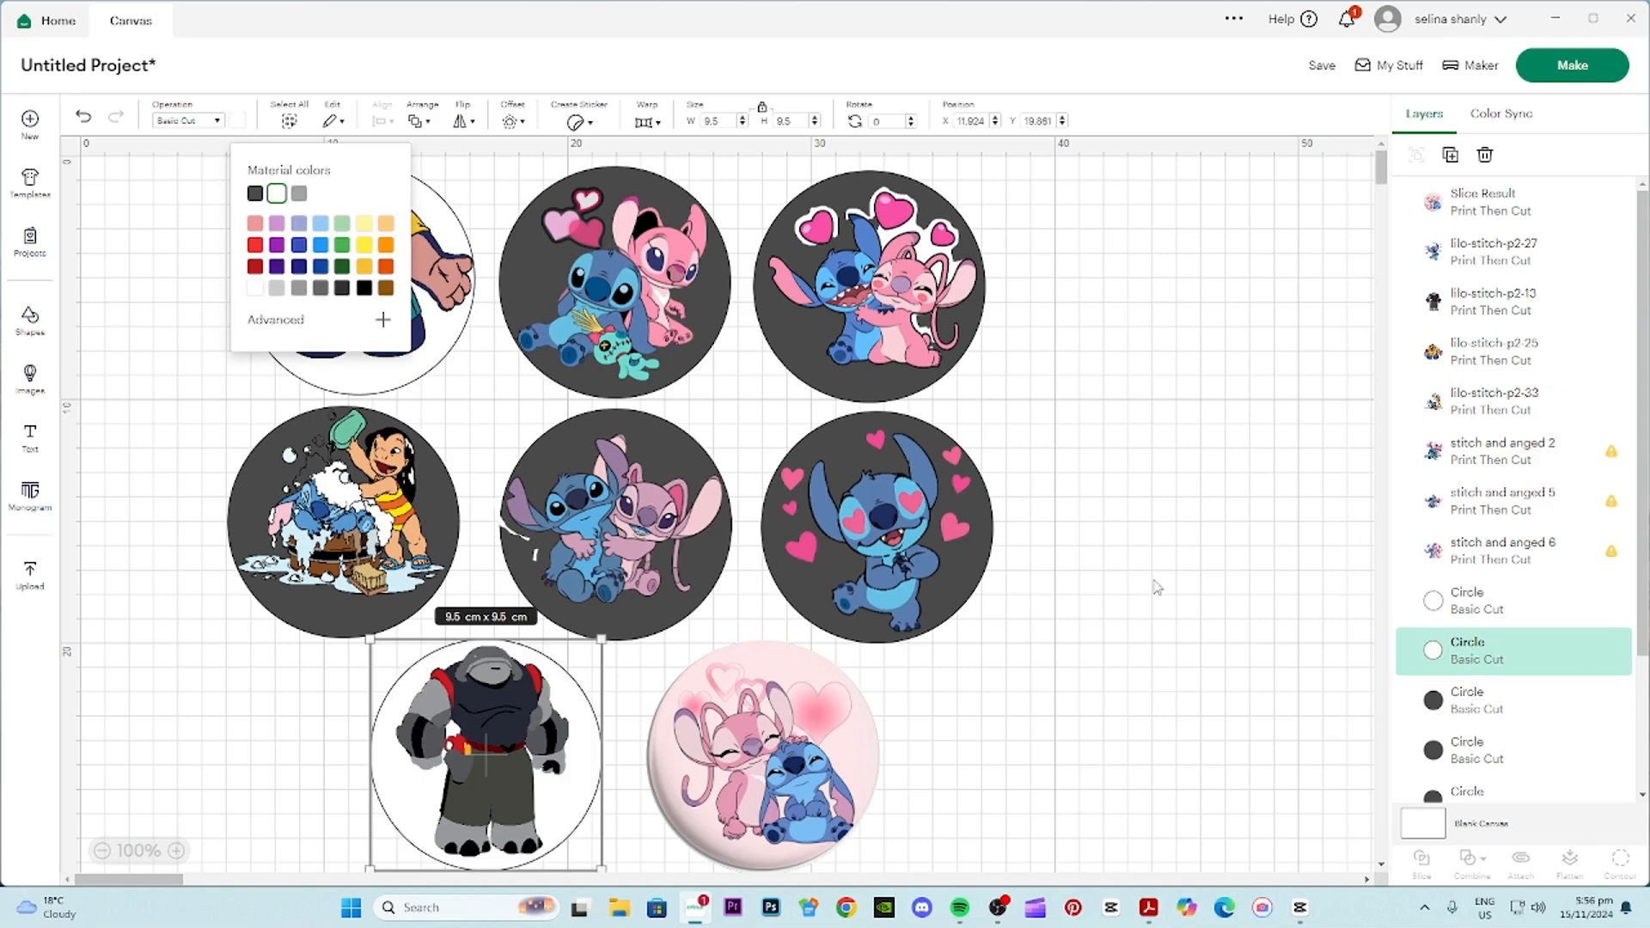
{"action": "left_click", "coordinate": [1512, 720]}
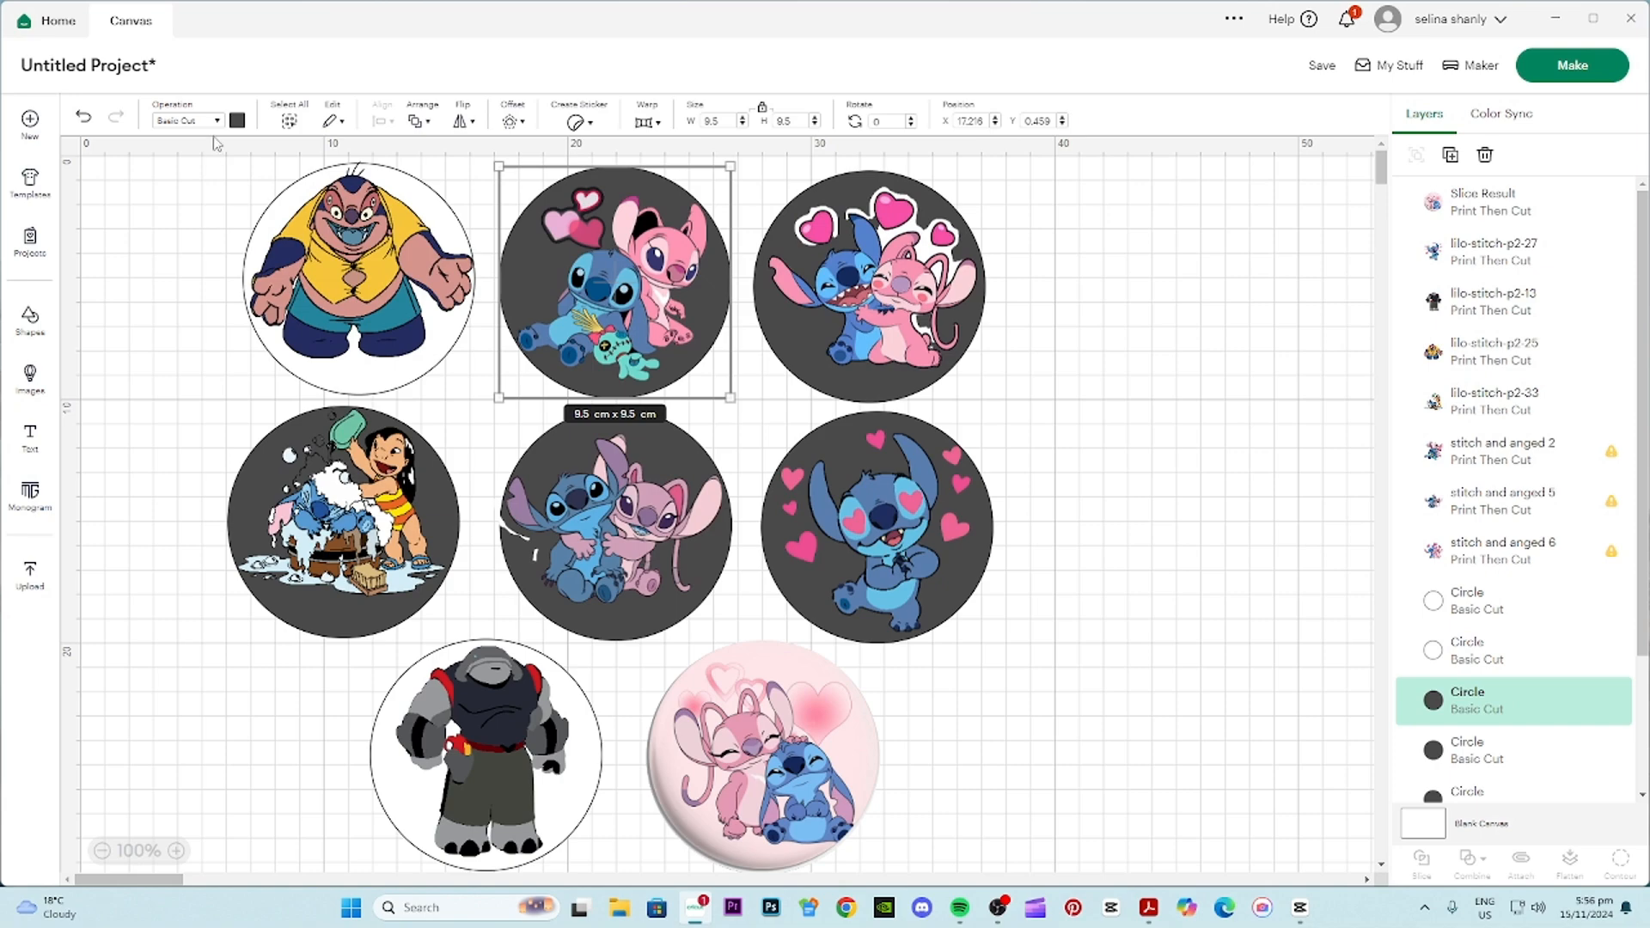
{"action": "left_click", "coordinate": [238, 121]}
{"action": "left_click", "coordinate": [277, 194]}
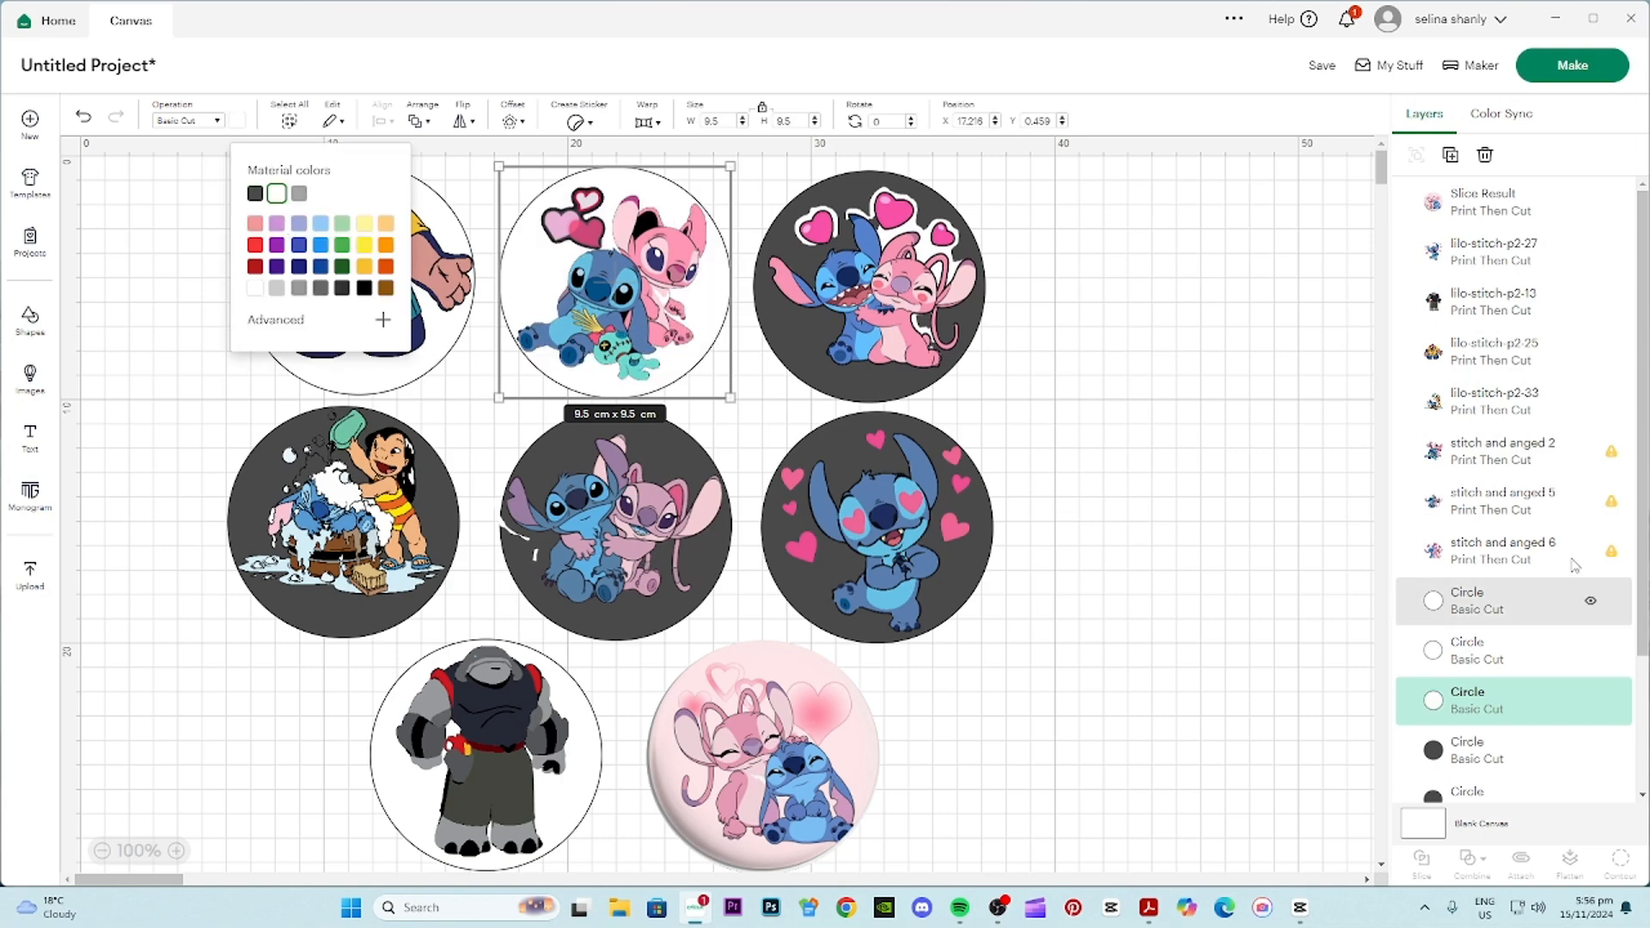
- Recolour the circles behind the middle row's hugging Stitch and Angel image and behind the pink round badge to white
{"action": "left_click", "coordinate": [1508, 749]}
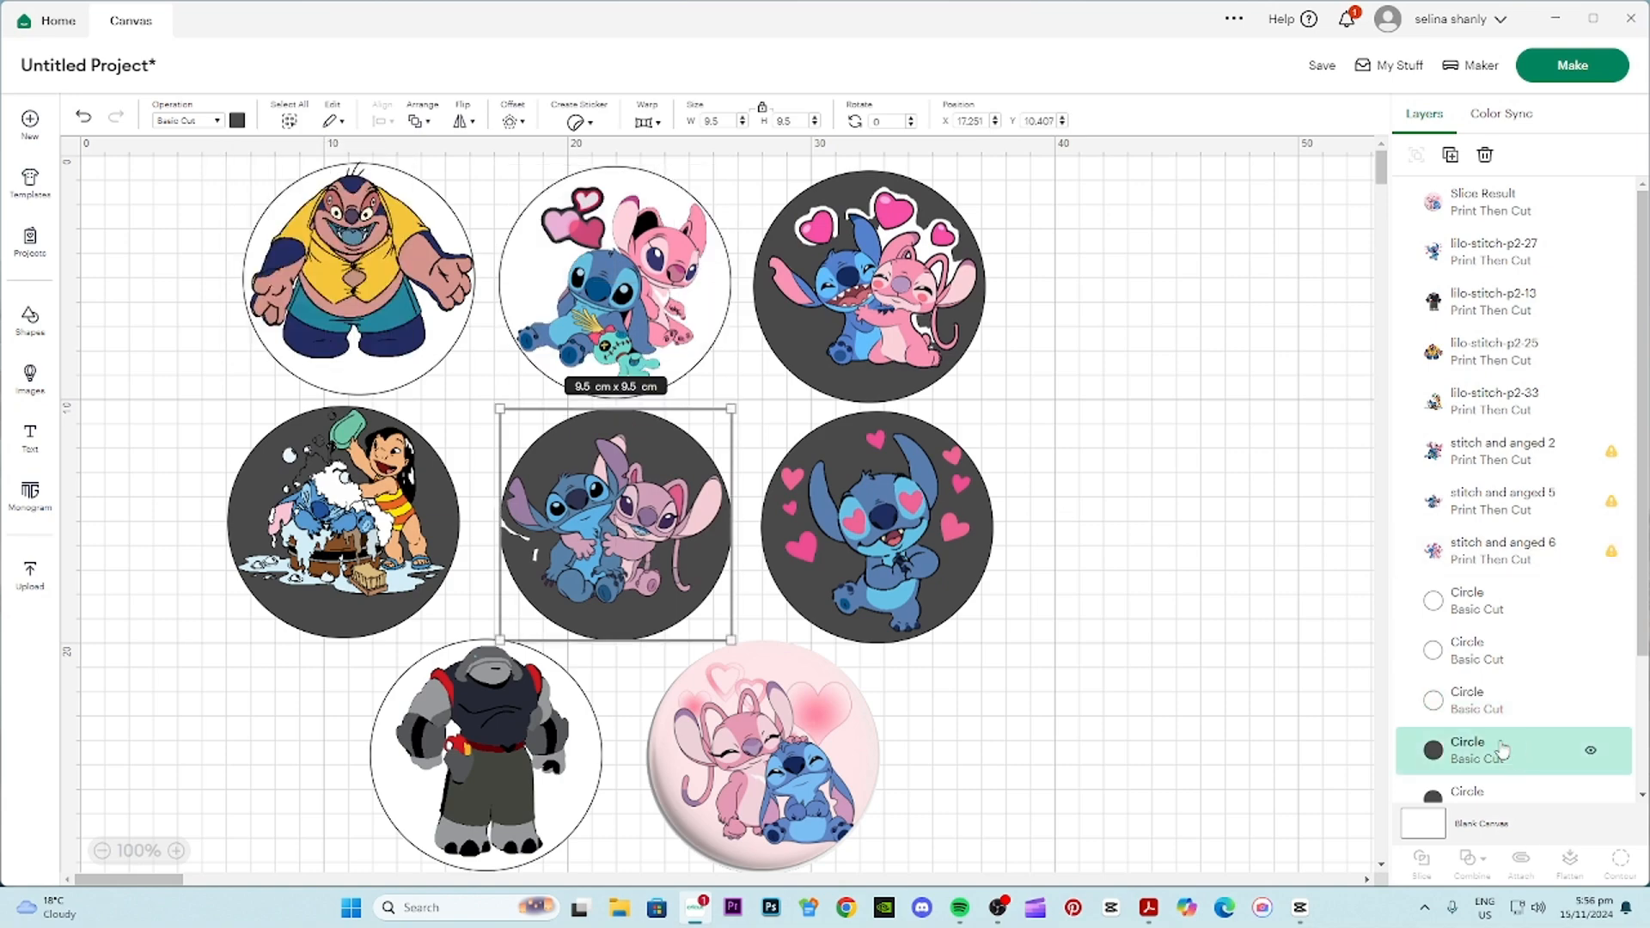
{"action": "left_click", "coordinate": [239, 122]}
{"action": "left_click", "coordinate": [277, 193]}
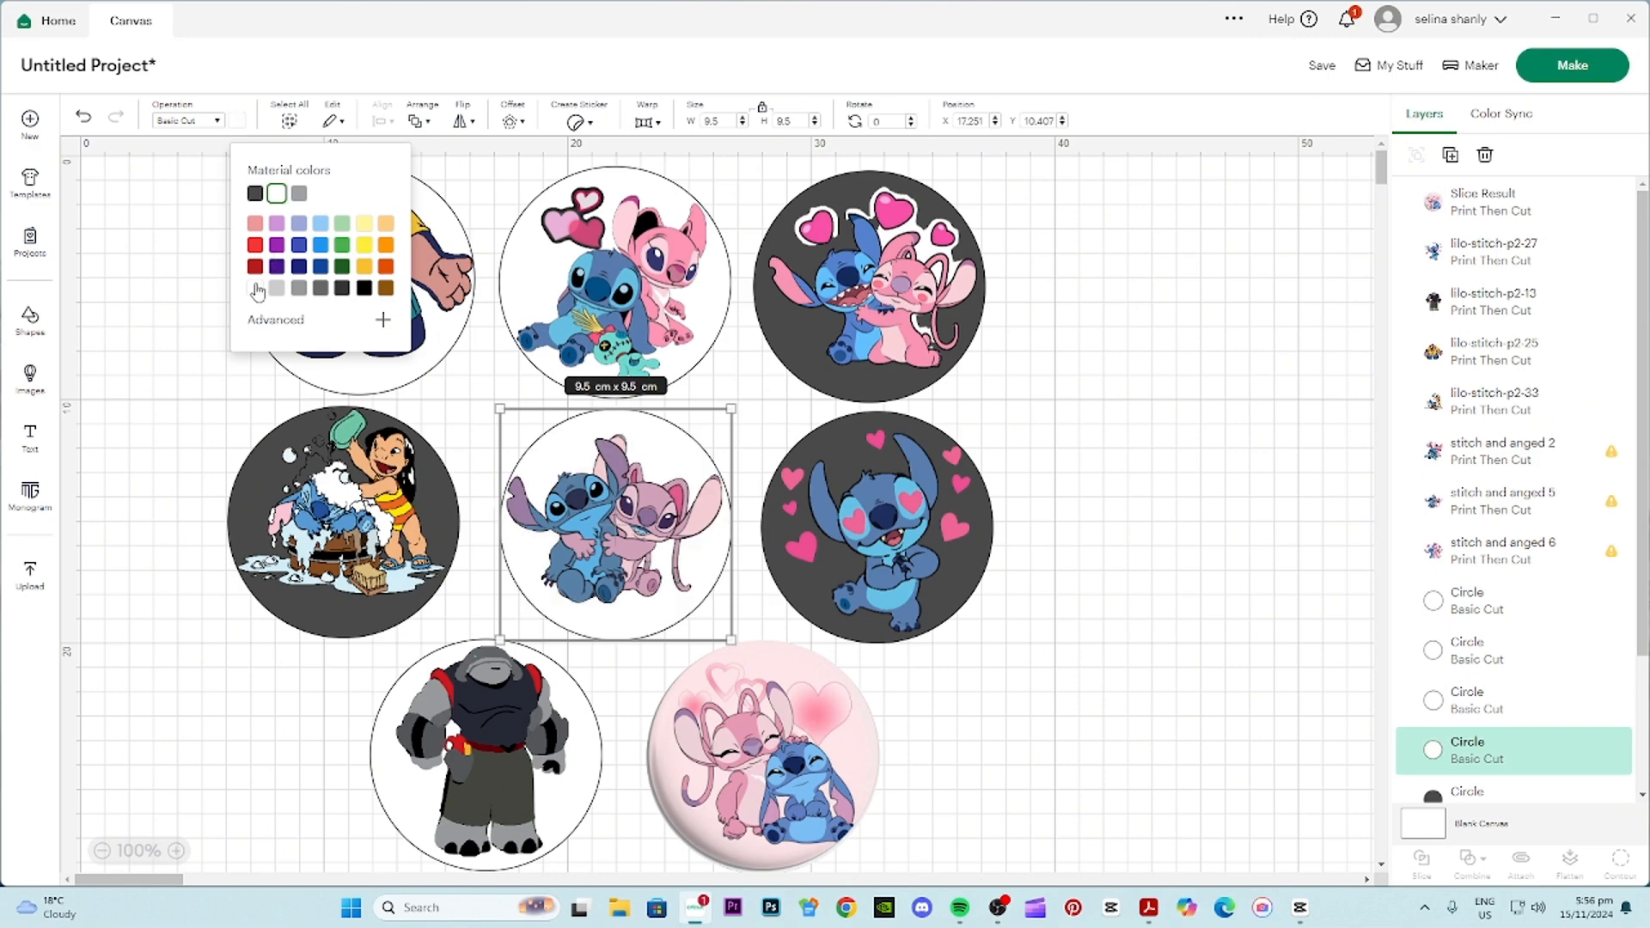
{"action": "scroll", "coordinate": [1473, 738], "scroll_direction": "down", "scroll_amount": 2}
{"action": "left_click", "coordinate": [1479, 715]}
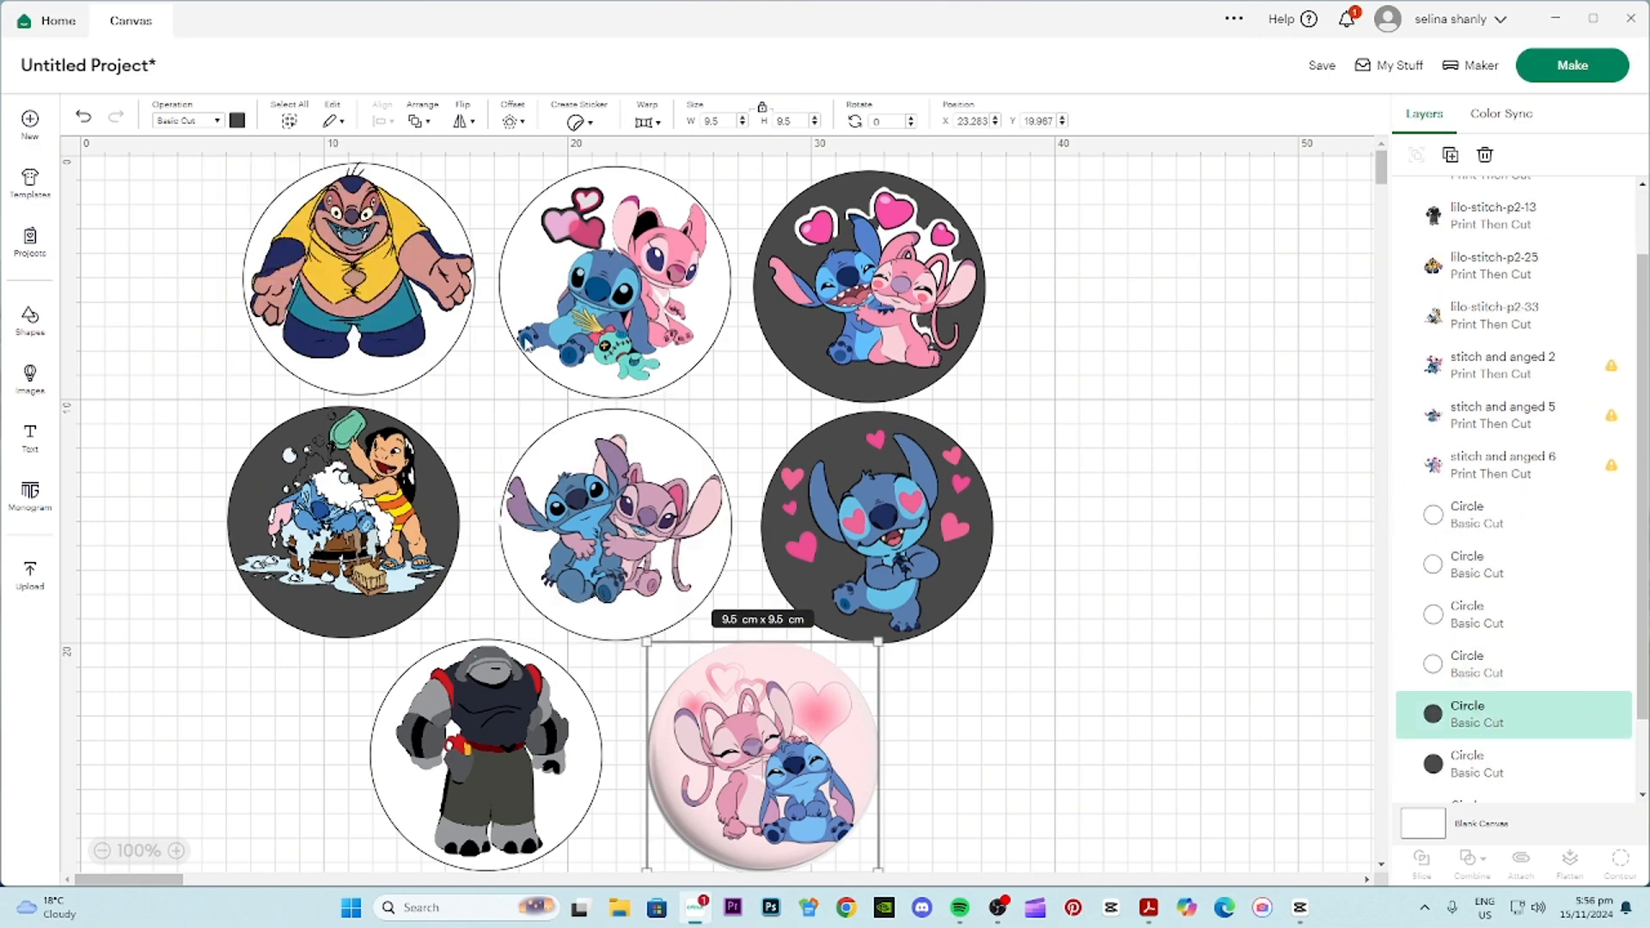
{"action": "left_click", "coordinate": [238, 122]}
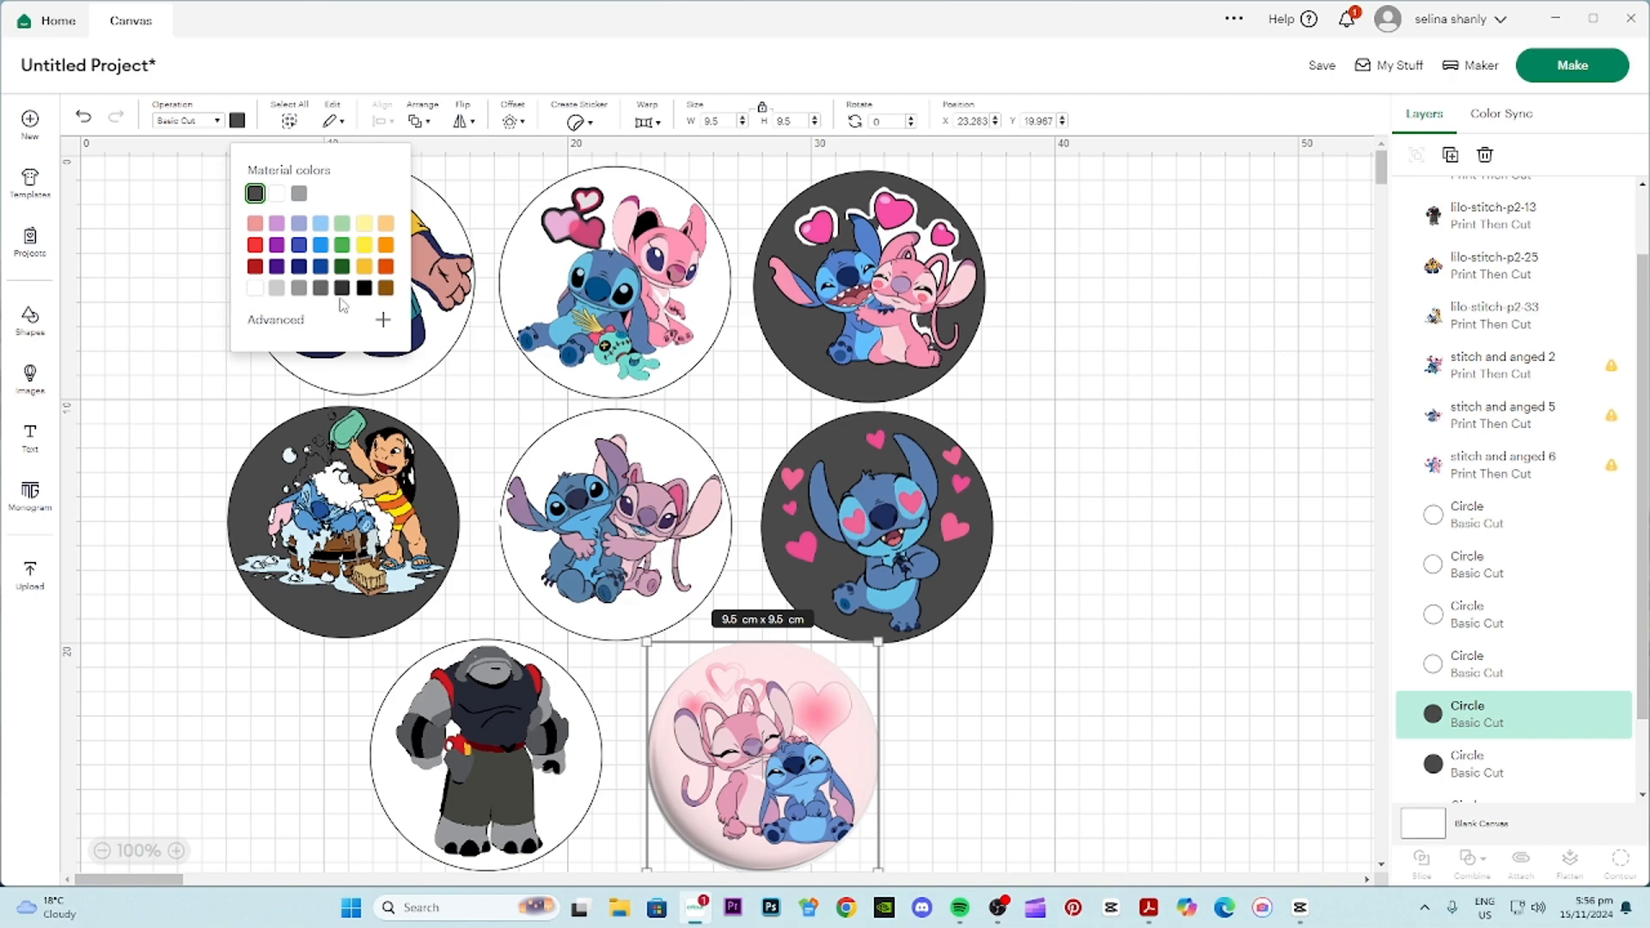
{"action": "left_click", "coordinate": [277, 193]}
- Recolour the circles behind the Lilo bath-time image and the heart-eyed Stitch to white
{"action": "left_click", "coordinate": [1453, 763]}
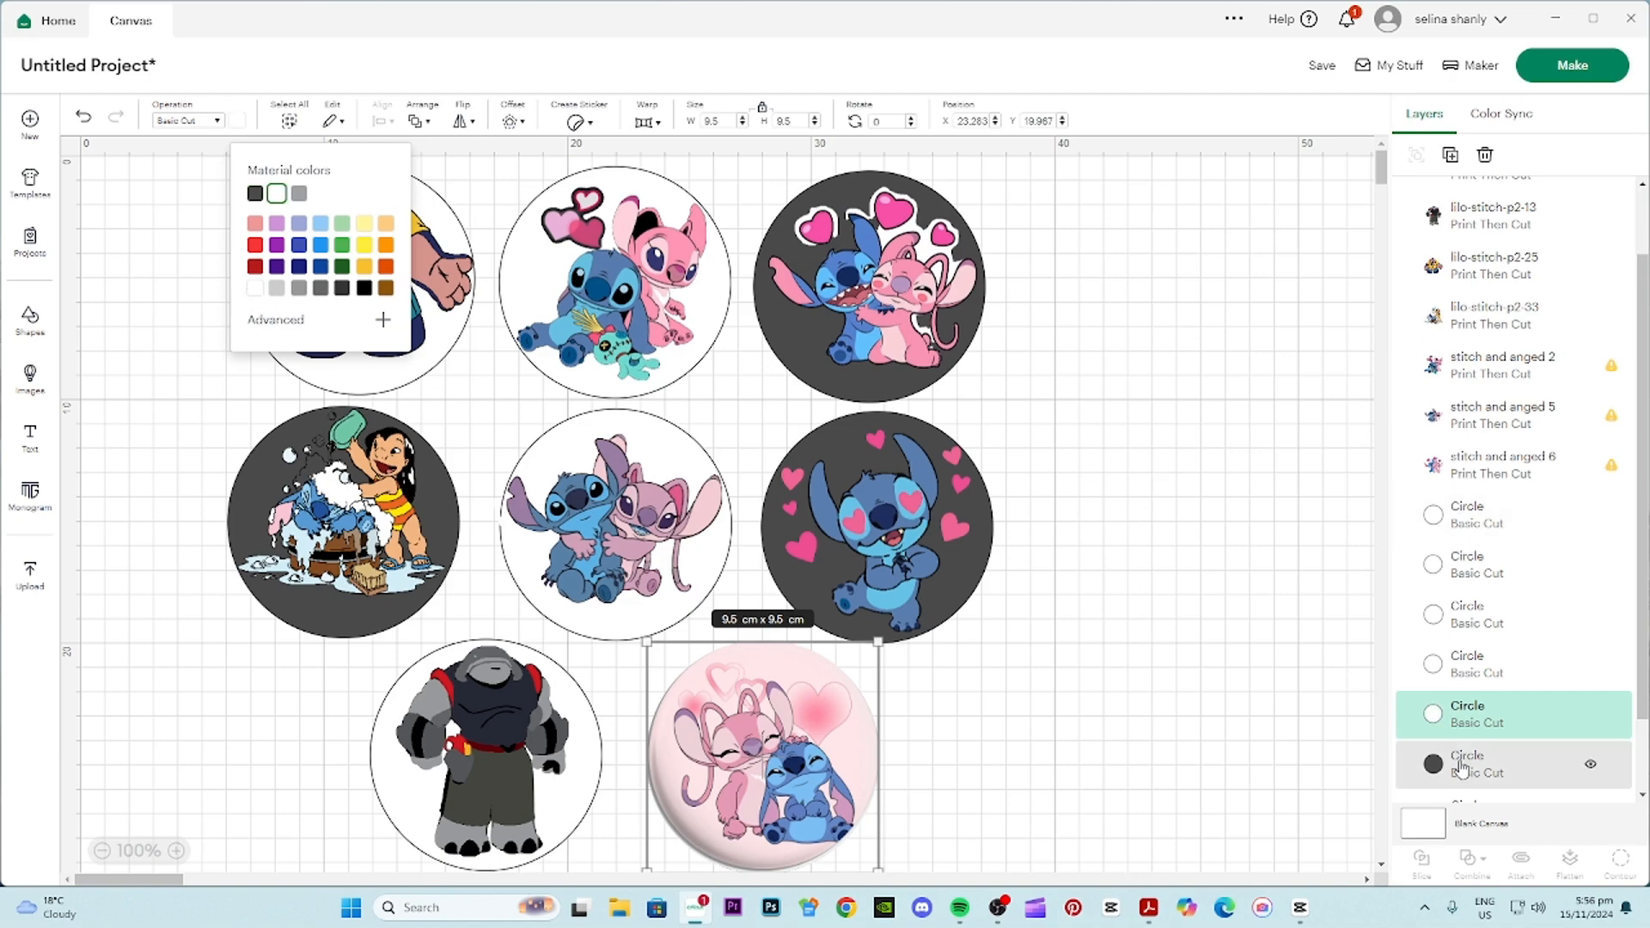
{"action": "left_click", "coordinate": [238, 121]}
{"action": "left_click", "coordinate": [276, 193]}
{"action": "scroll", "coordinate": [1153, 625], "scroll_direction": "down", "scroll_amount": 2}
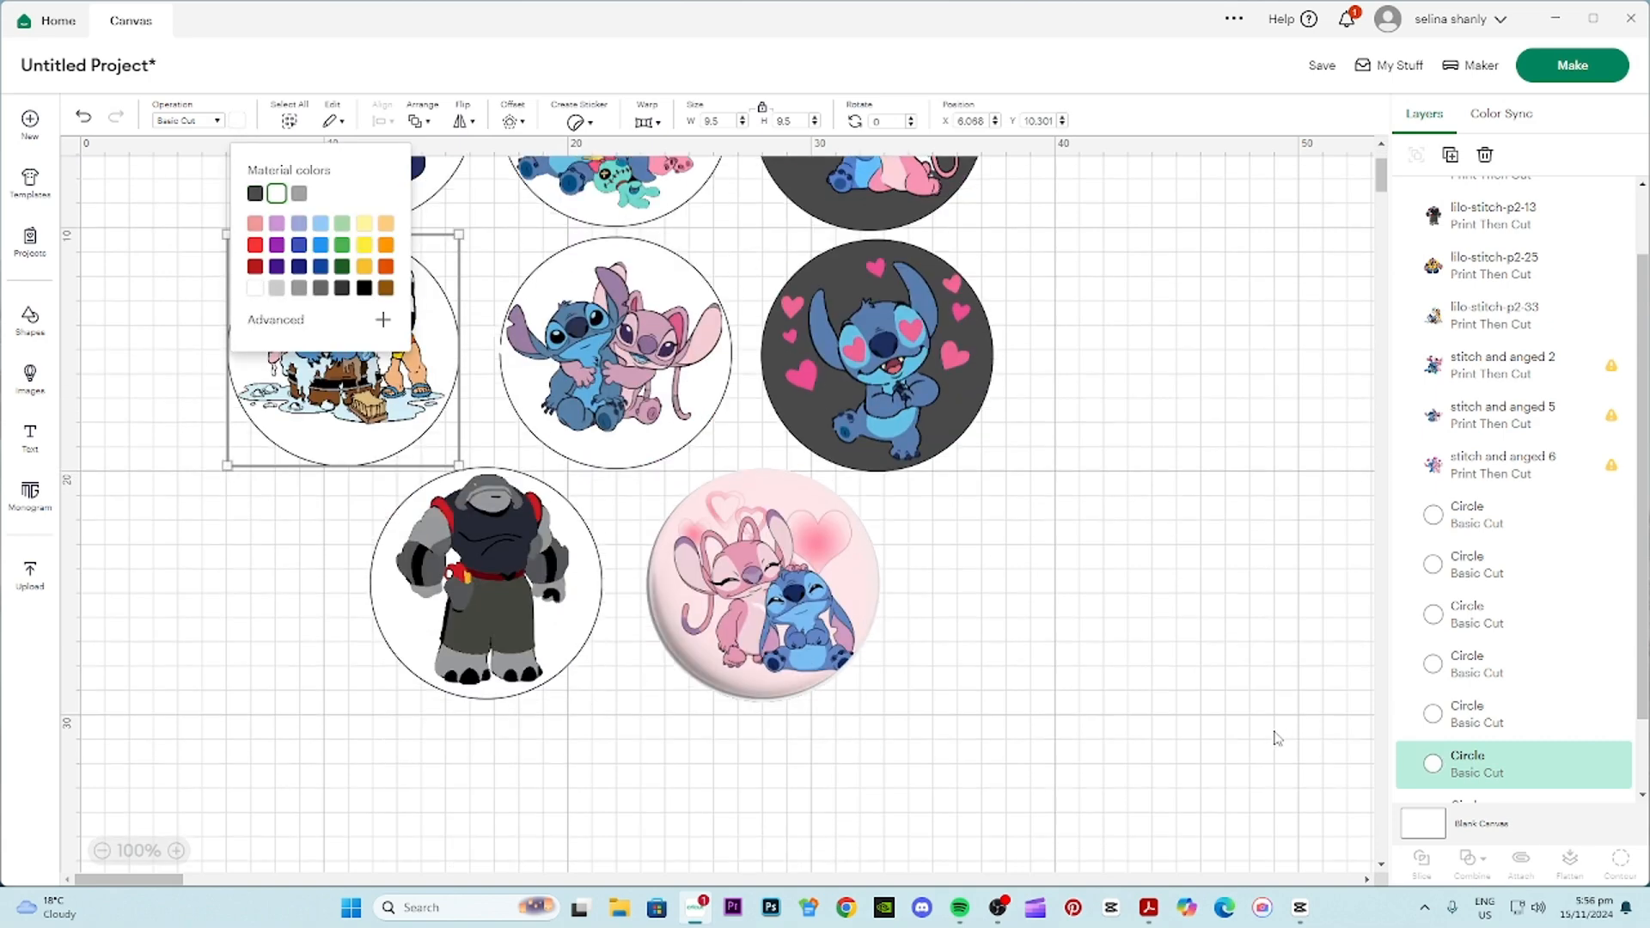
{"action": "scroll", "coordinate": [1514, 601], "scroll_direction": "down", "scroll_amount": 2}
{"action": "left_click", "coordinate": [1531, 735]}
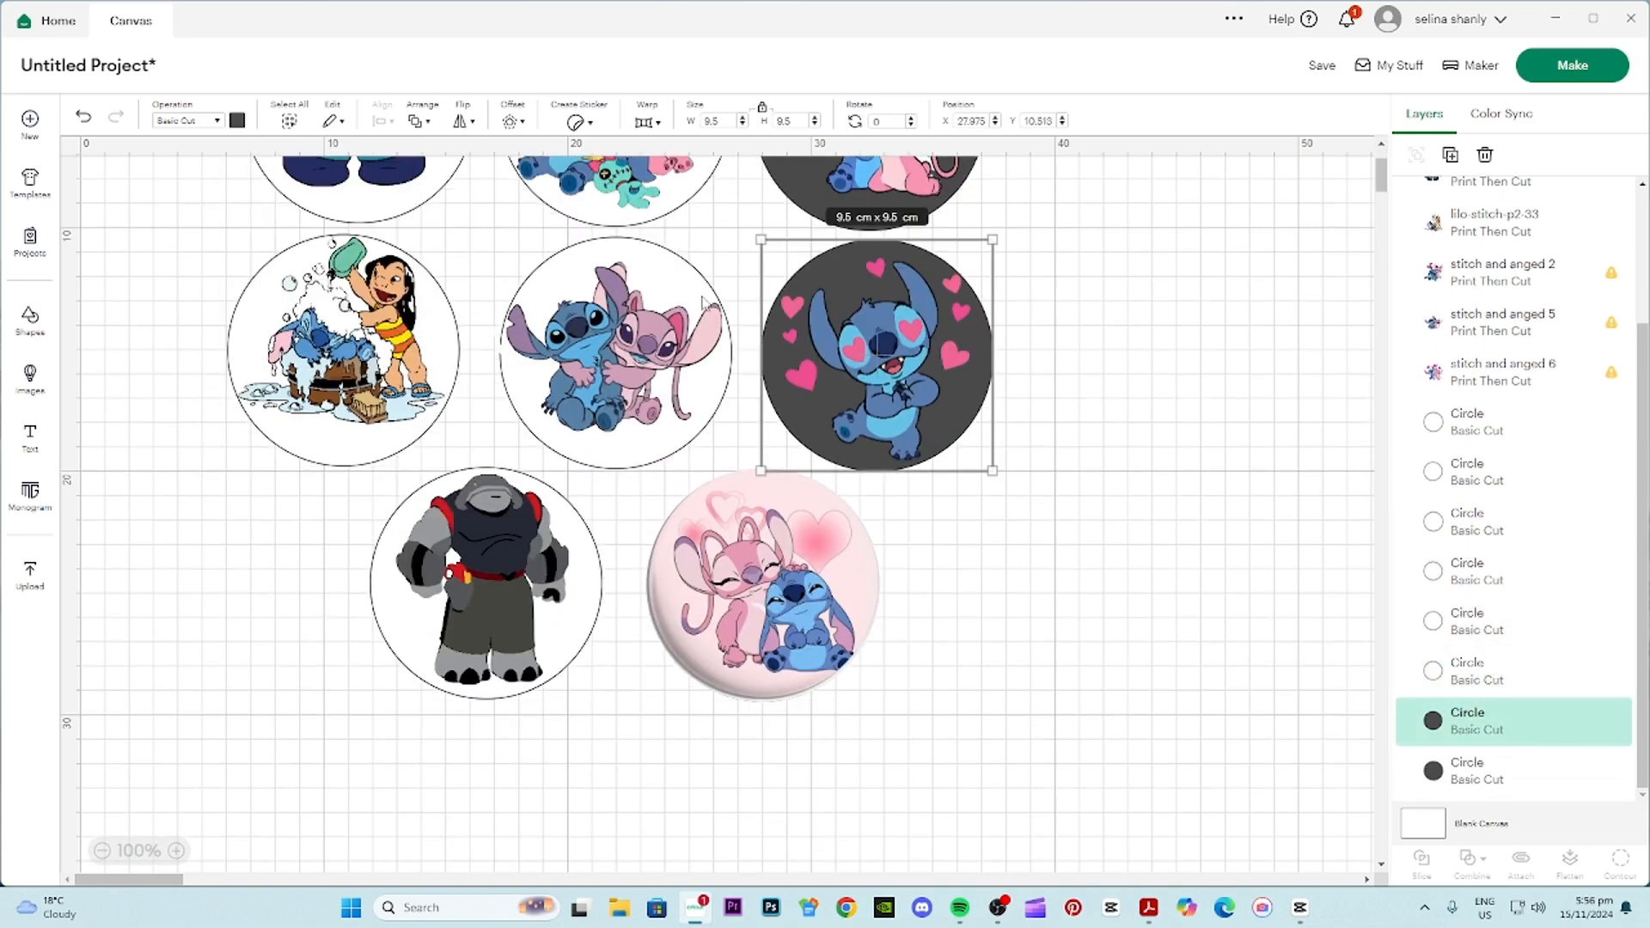
{"action": "left_click", "coordinate": [238, 121]}
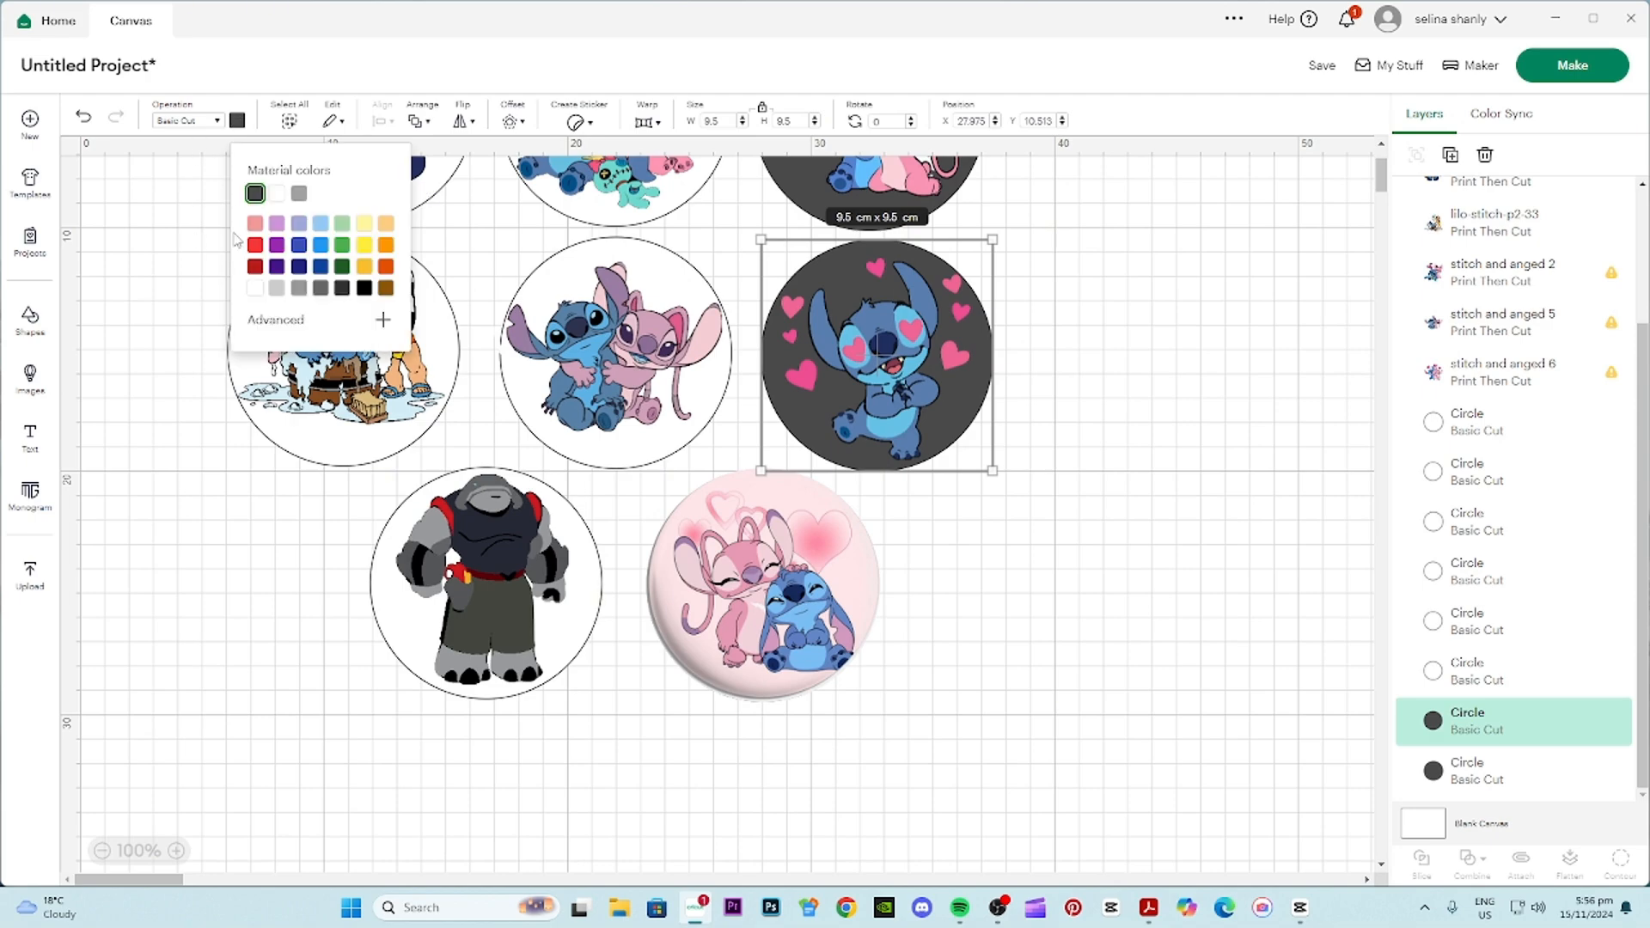
{"action": "left_click", "coordinate": [277, 194]}
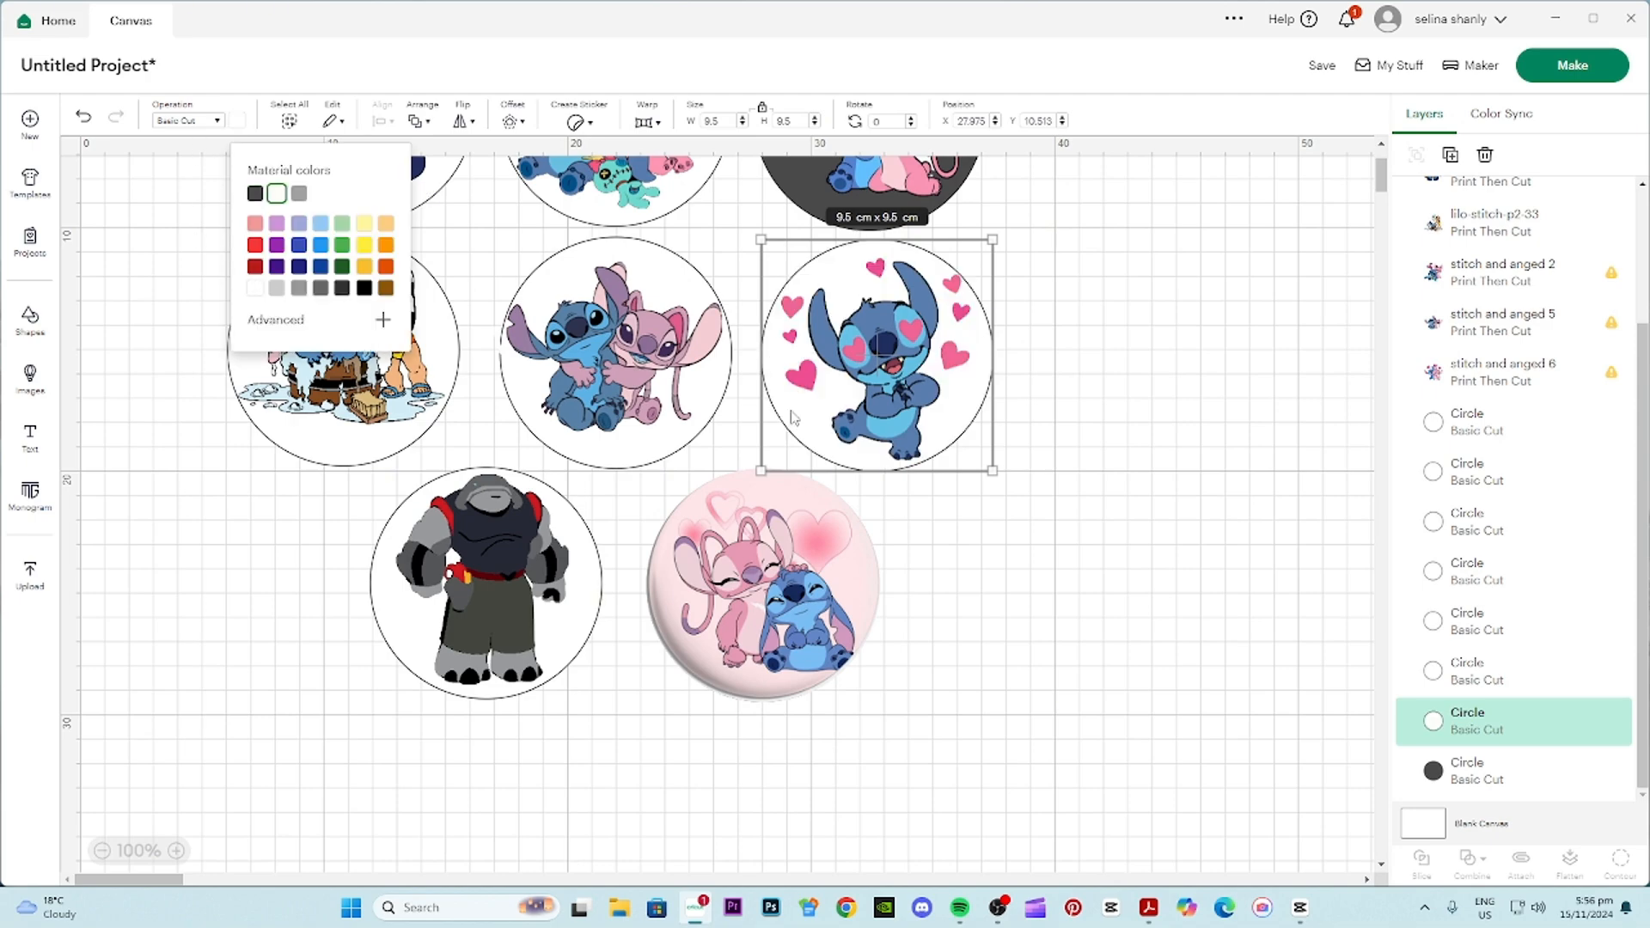
- Change the last dark circle, behind the top row's laughing Stitch and Angel, to white and clear the selection
{"action": "left_click", "coordinate": [1473, 771]}
{"action": "left_click", "coordinate": [239, 121]}
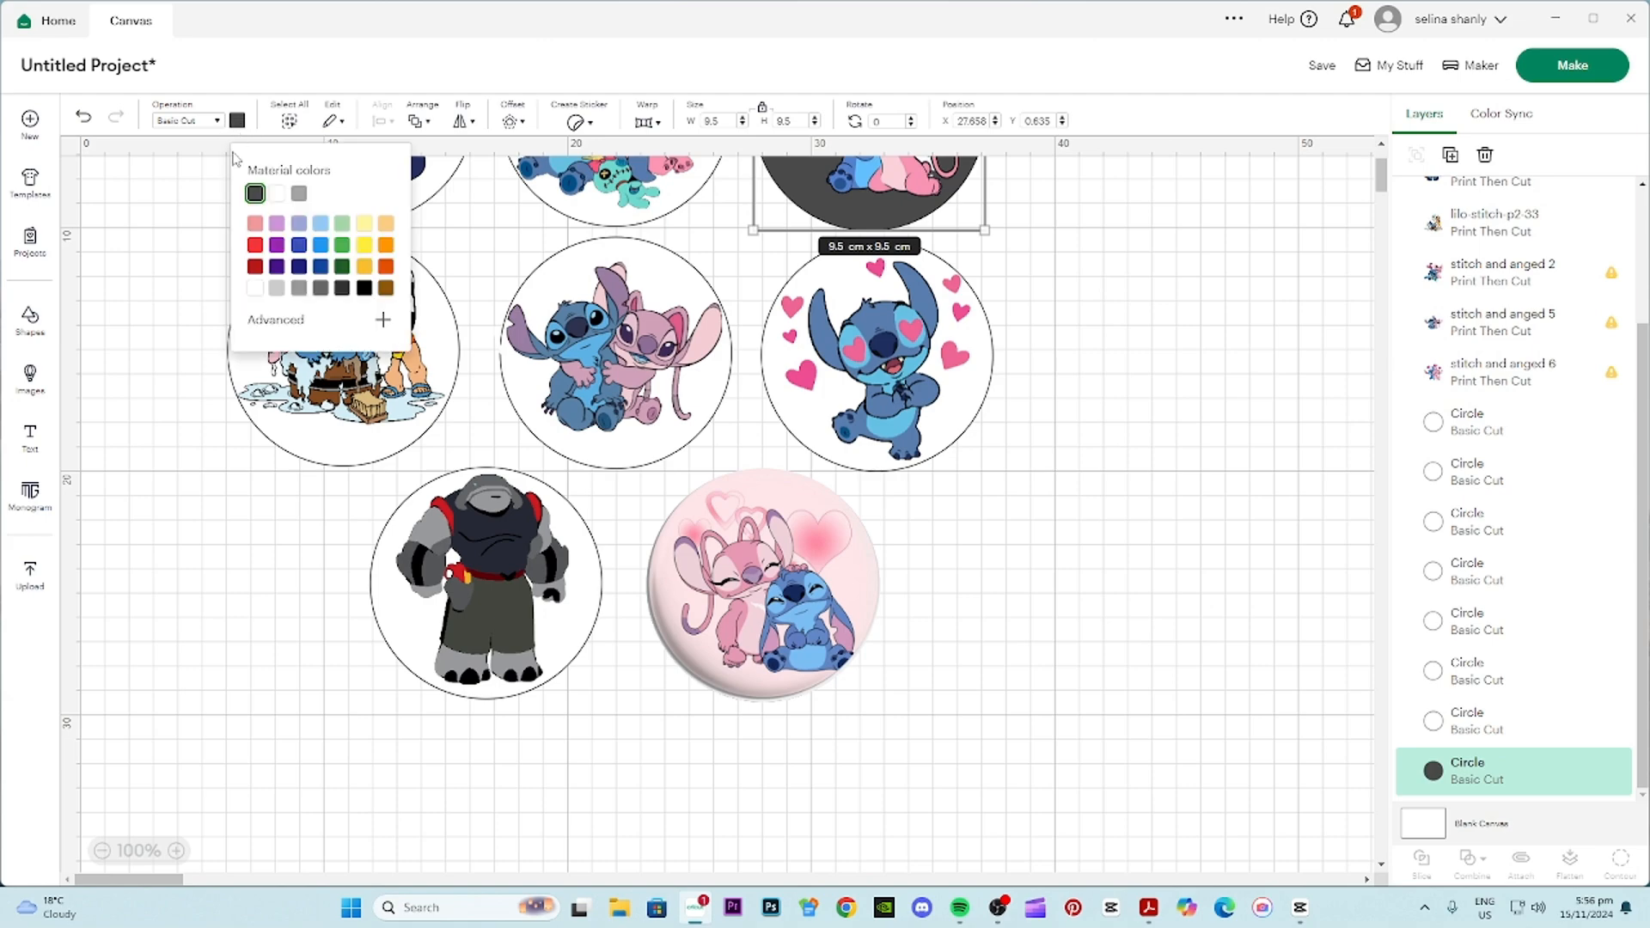
{"action": "left_click", "coordinate": [277, 194]}
{"action": "scroll", "coordinate": [1031, 608], "scroll_direction": "up", "scroll_amount": 3}
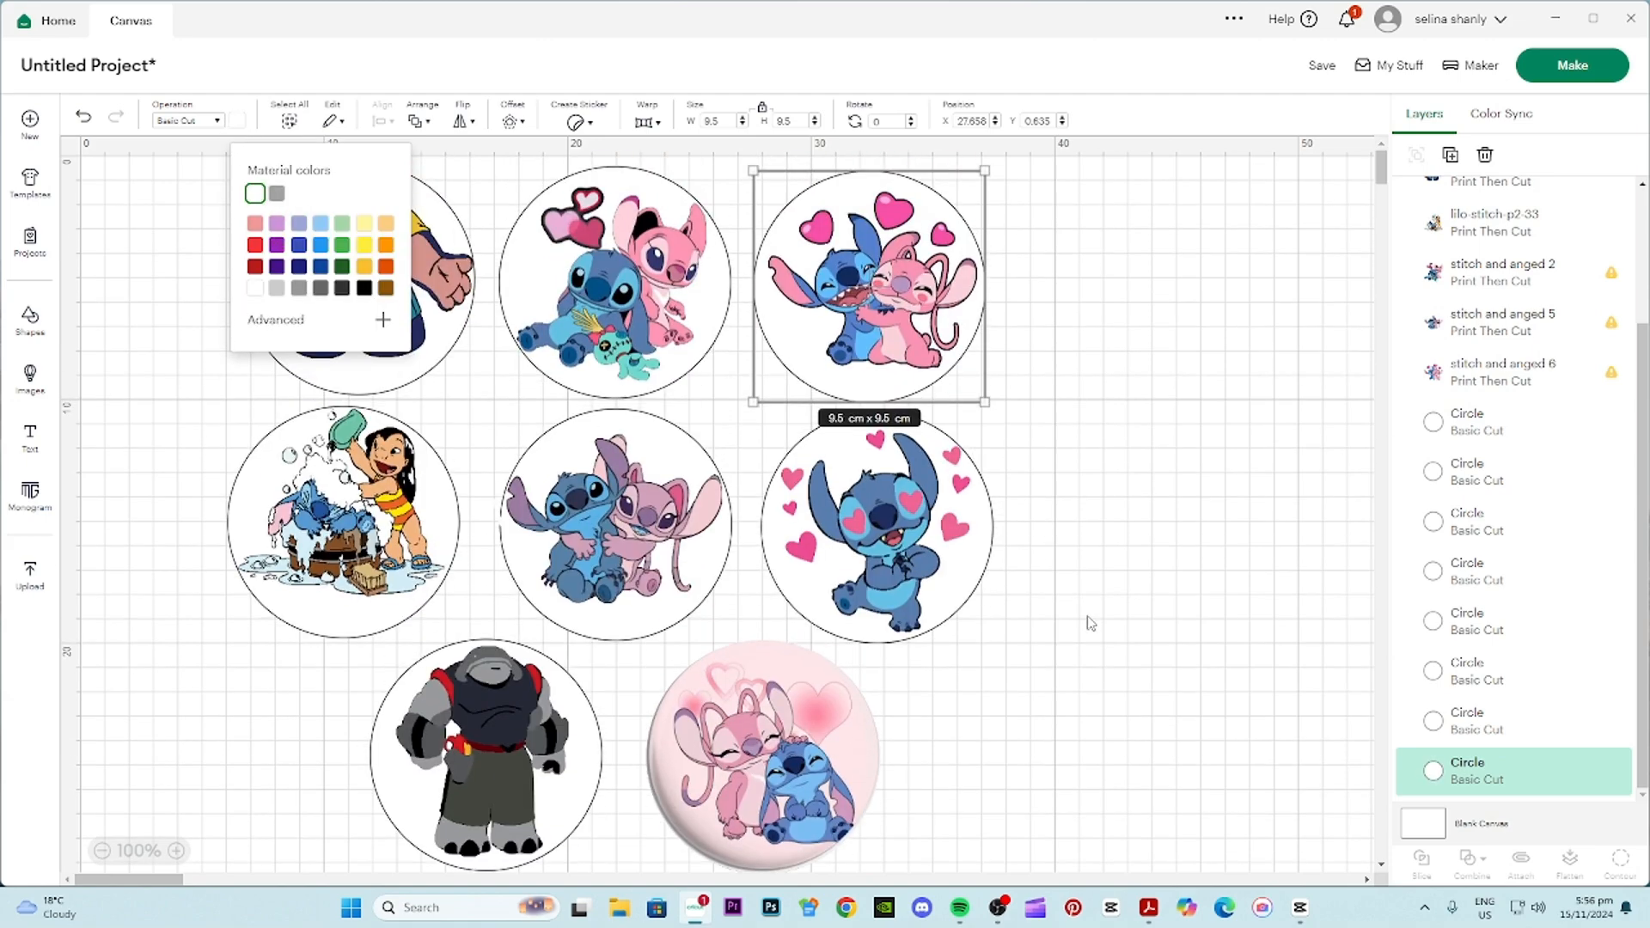
{"action": "scroll", "coordinate": [1591, 696], "scroll_direction": "up", "scroll_amount": 2}
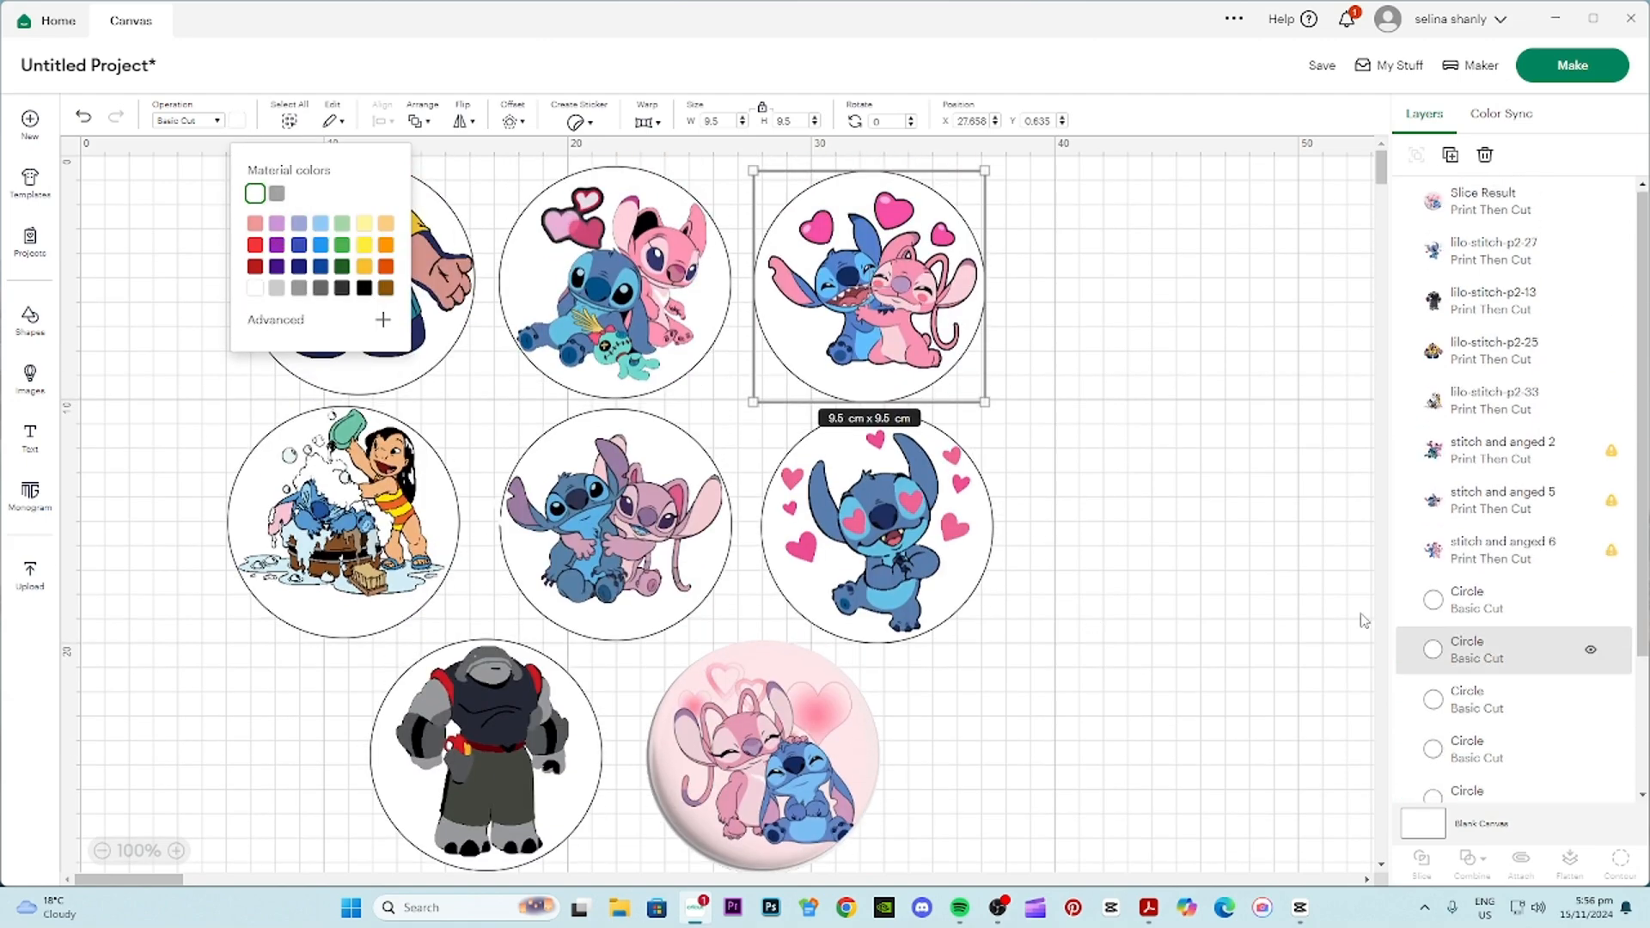
{"action": "left_click", "coordinate": [1202, 395]}
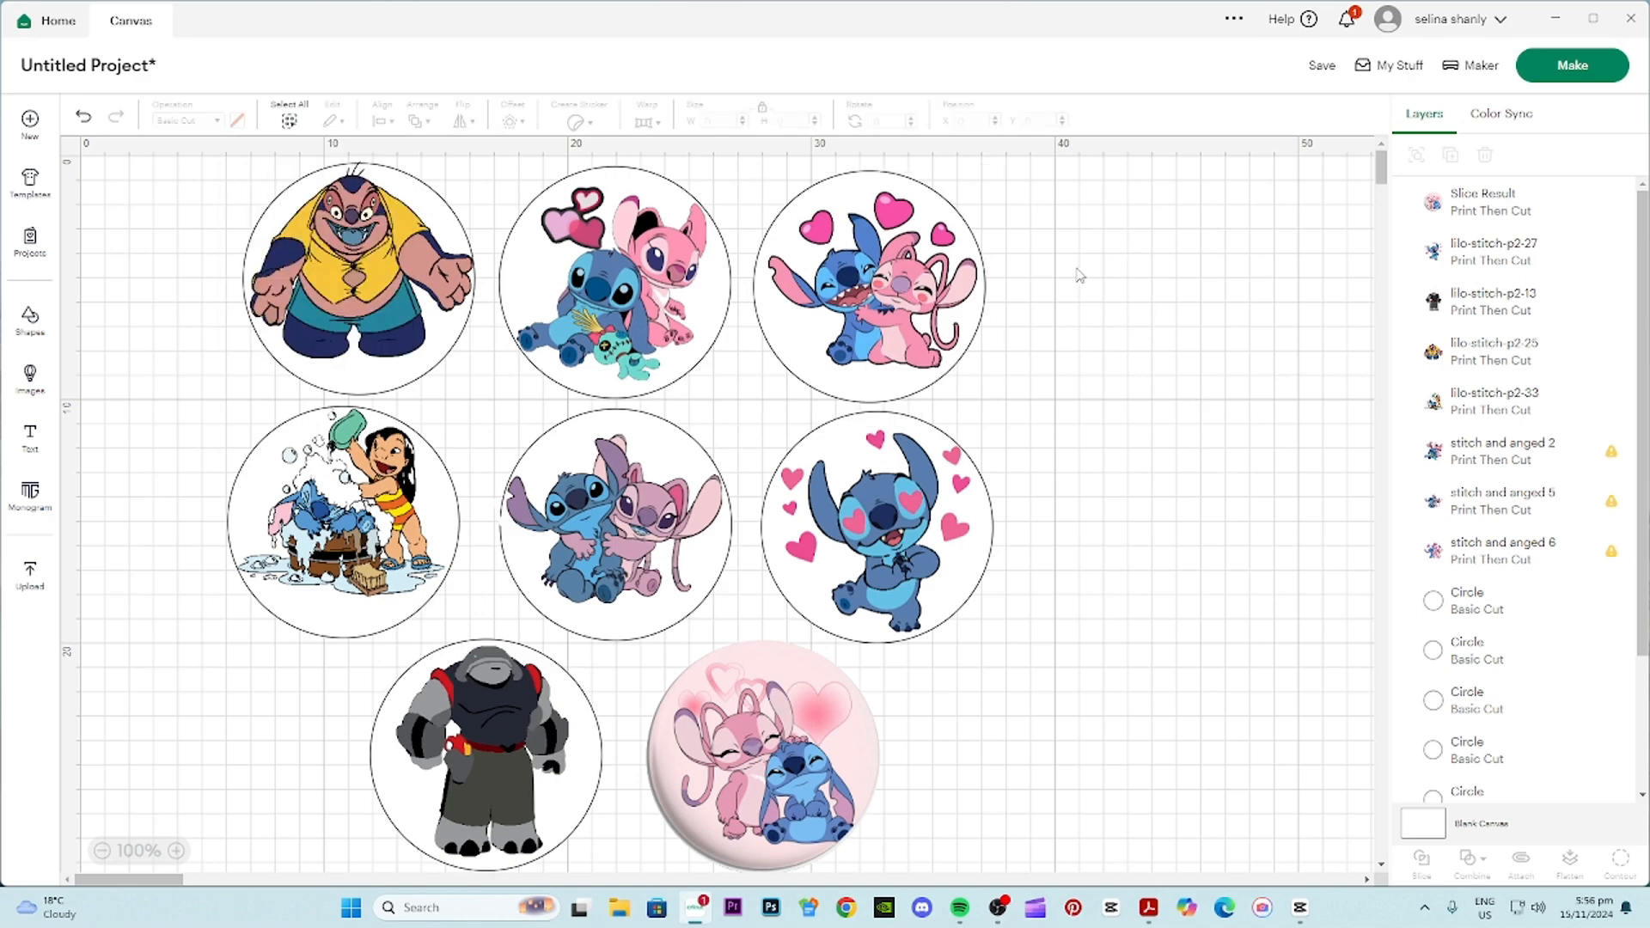
- Attach and flatten the laughing Stitch and Angel image with its circle, then move the flattened piece off to the right
{"action": "left_click_drag", "start_coordinate": [1054, 237], "coordinate": [906, 284]}
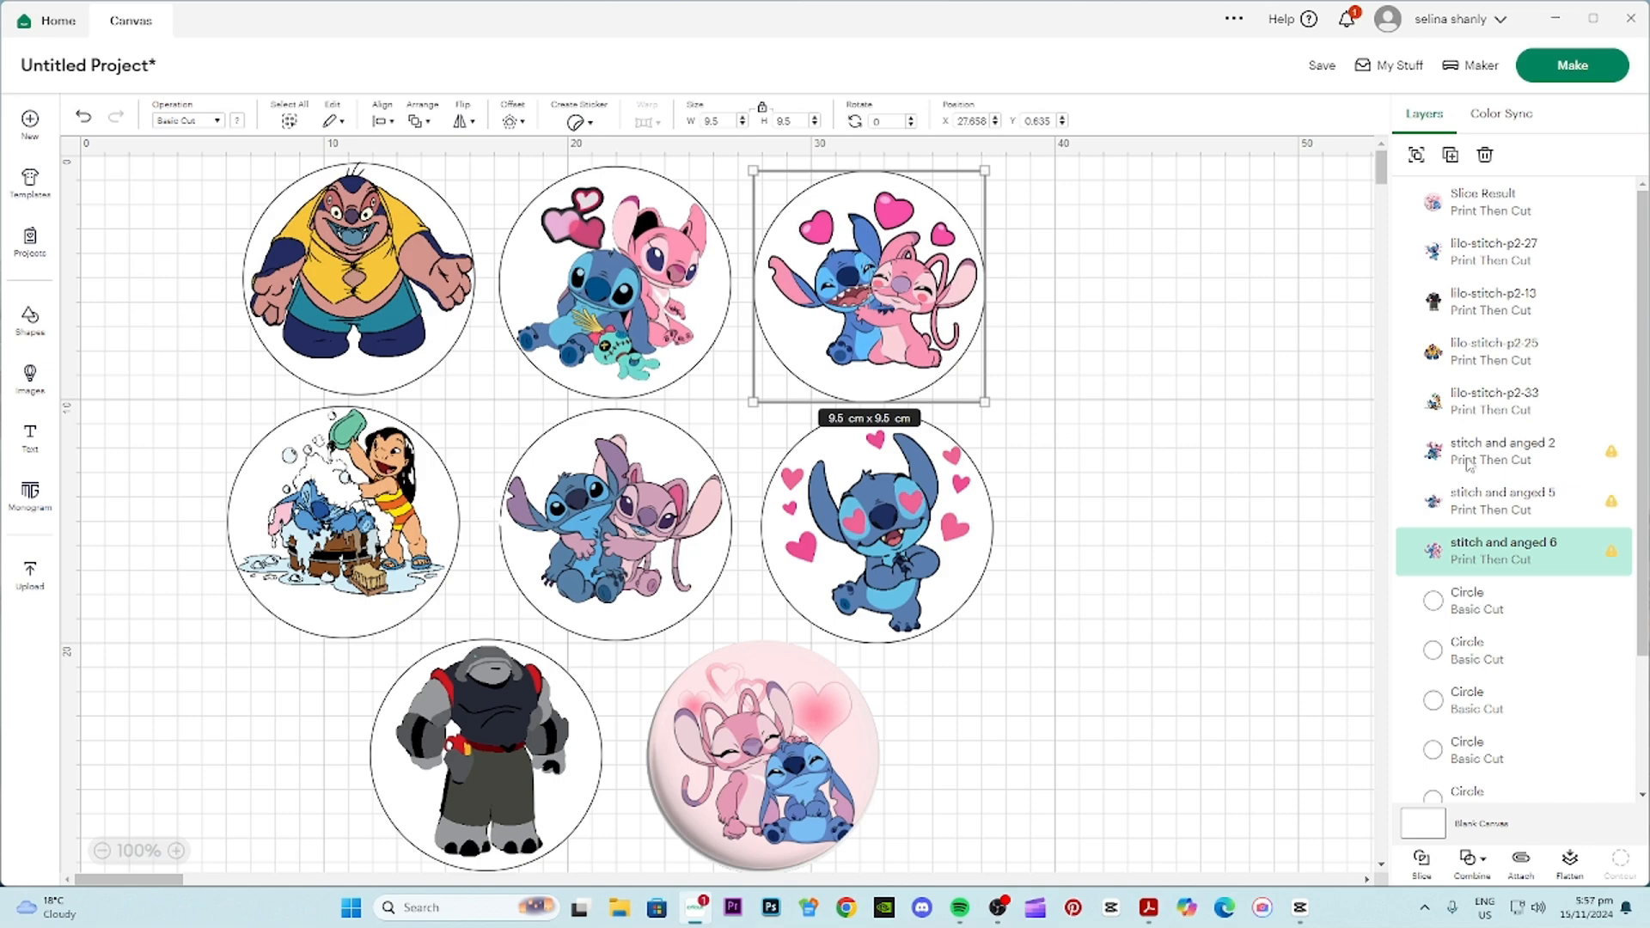
{"action": "scroll", "coordinate": [1508, 713], "scroll_direction": "down", "scroll_amount": 1}
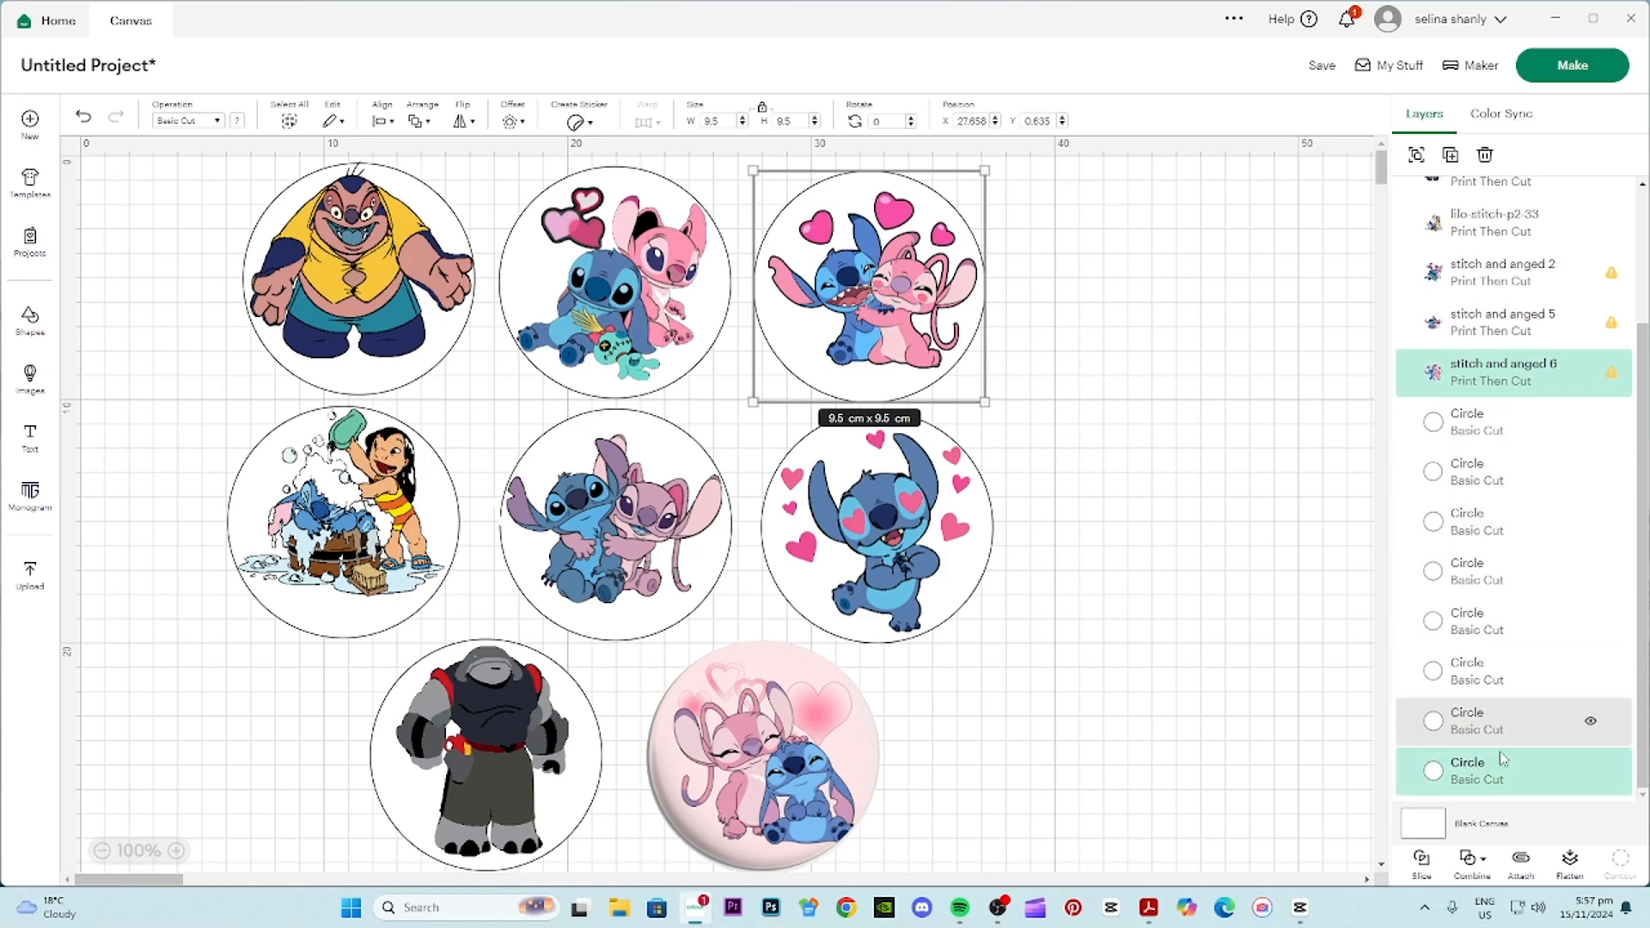
{"action": "left_click", "coordinate": [1522, 860]}
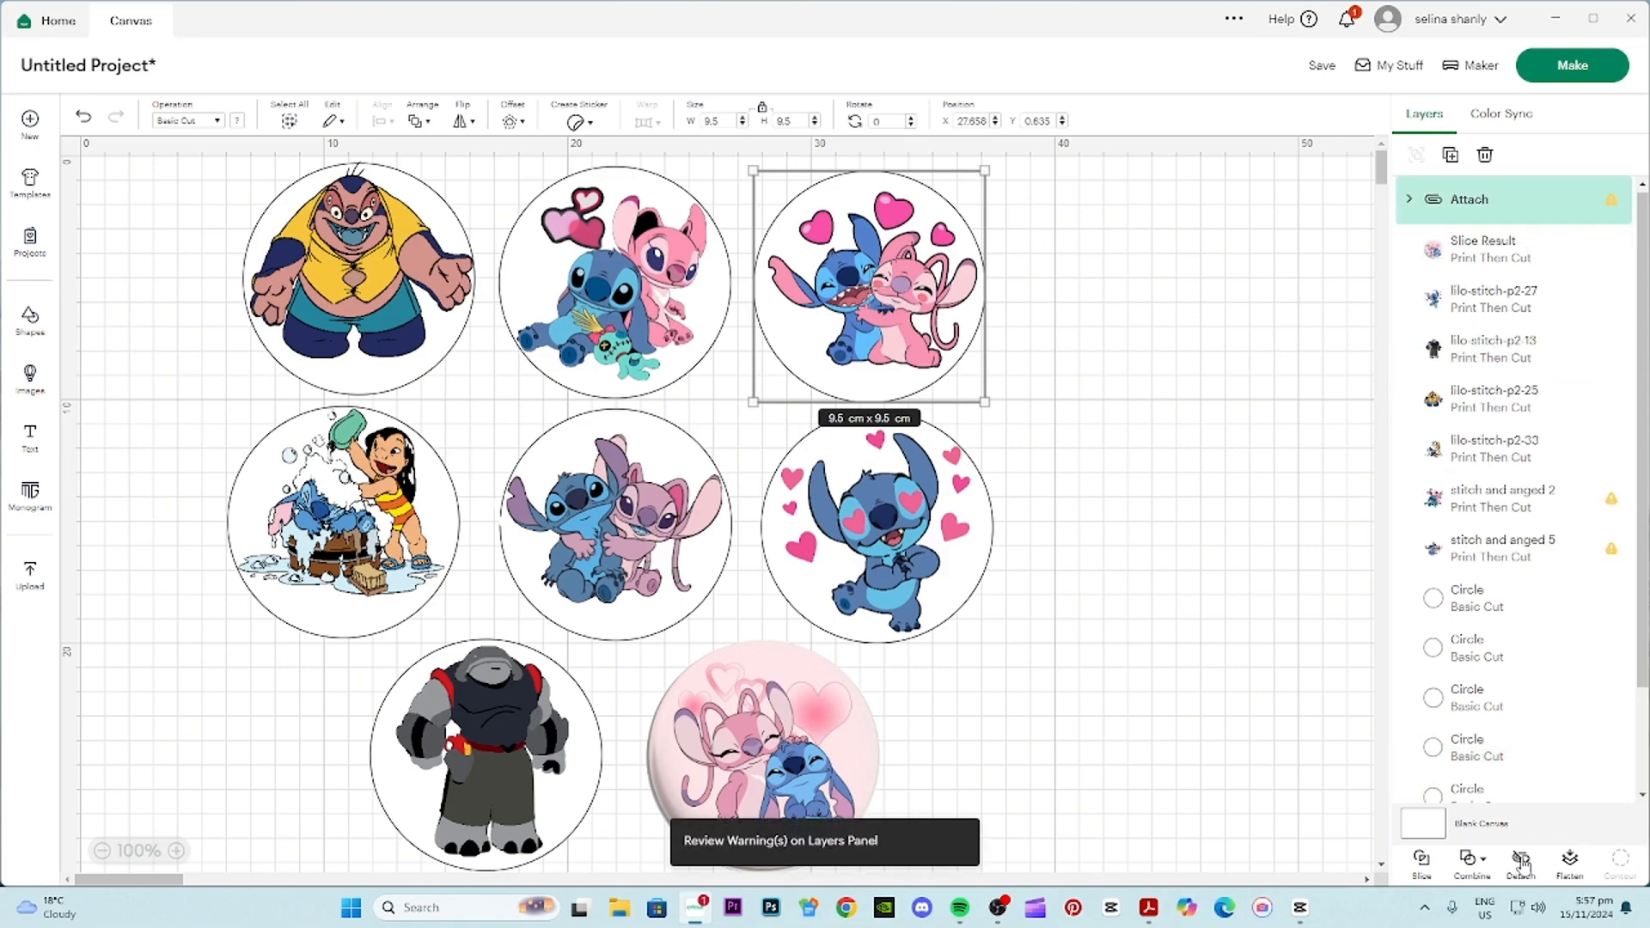
{"action": "left_click", "coordinate": [1570, 859]}
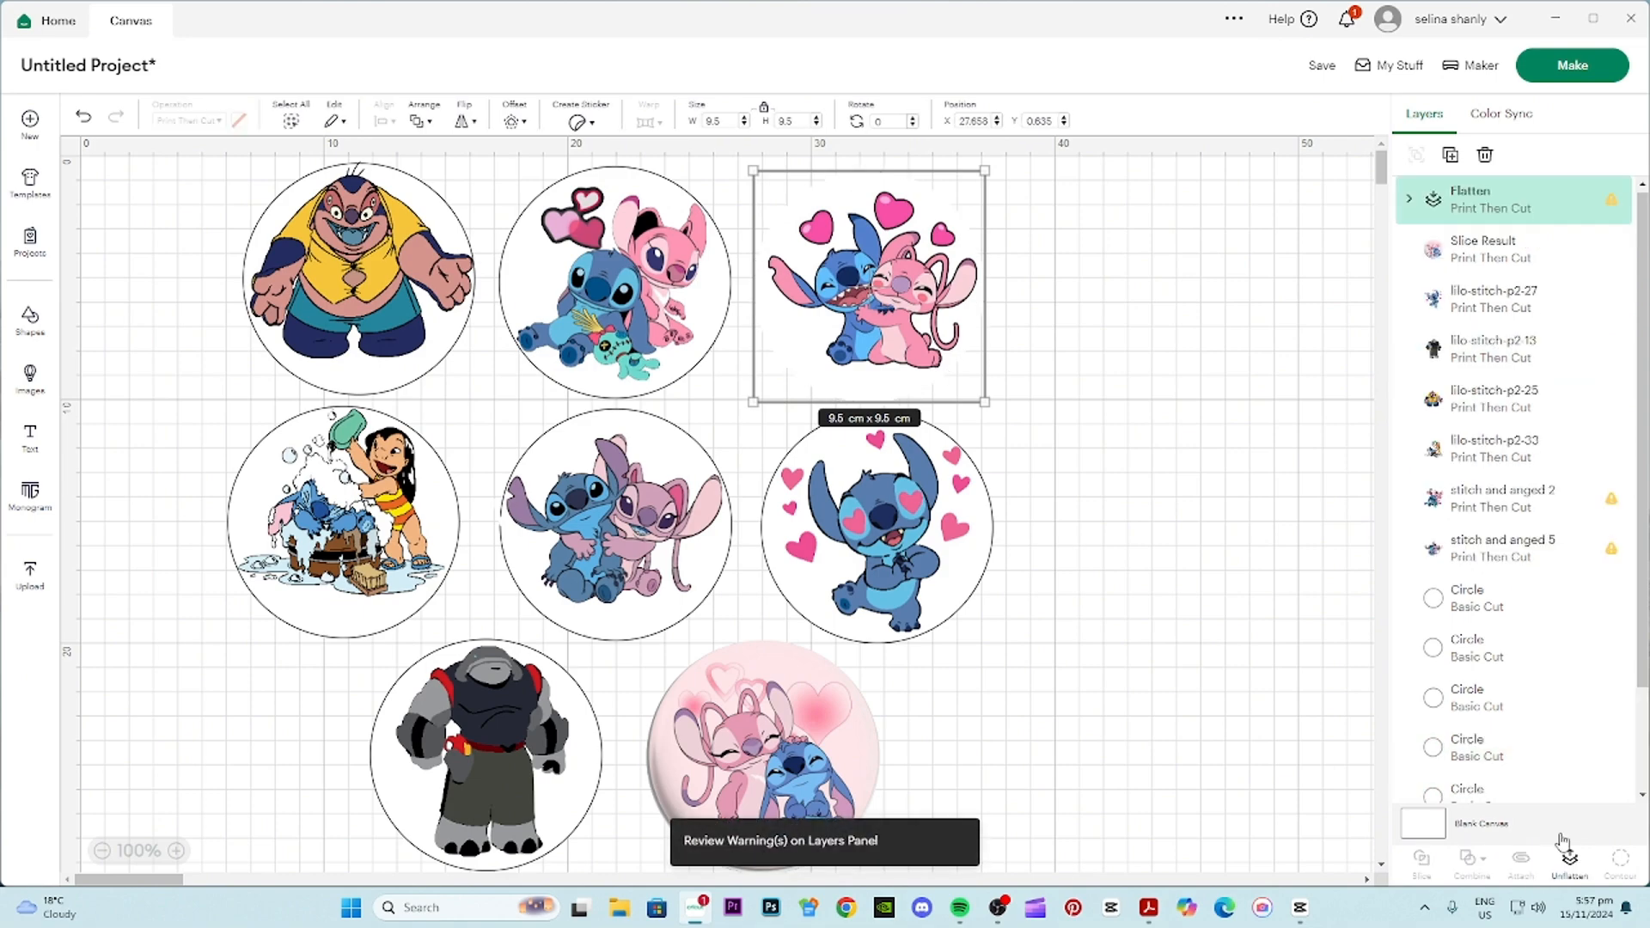
{"action": "left_click_drag", "start_coordinate": [839, 289], "coordinate": [1059, 295]}
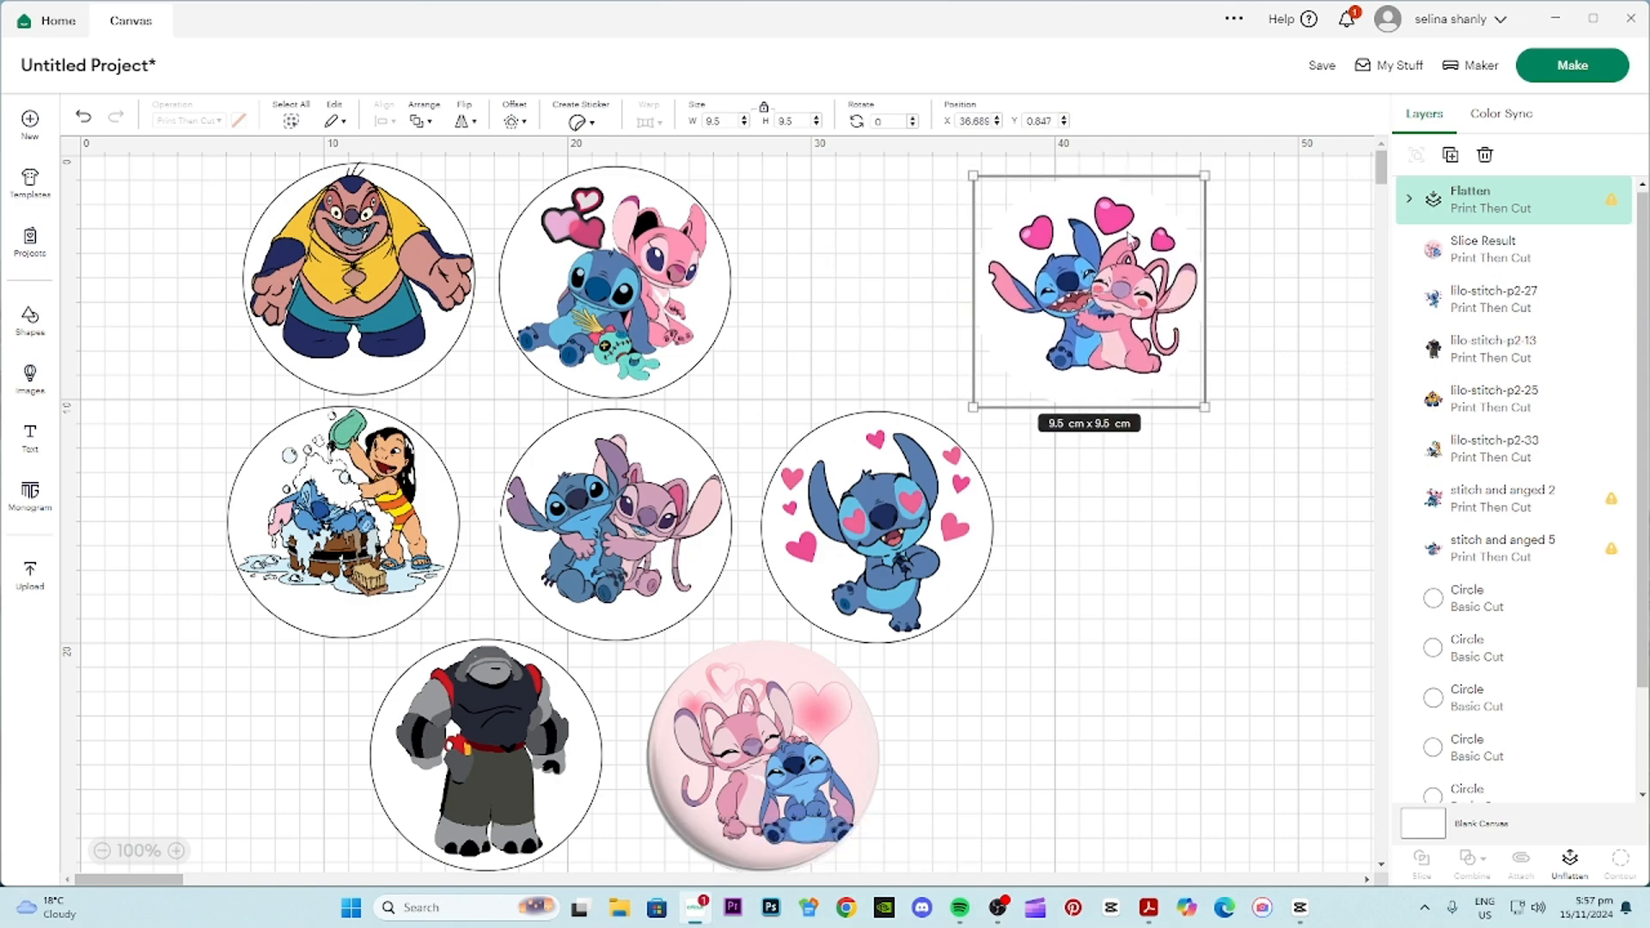
- Attach and flatten the top row's middle Stitch and Angel image and the yellow-shirted alien, each with its own circle
{"action": "left_click_drag", "start_coordinate": [821, 249], "coordinate": [662, 277]}
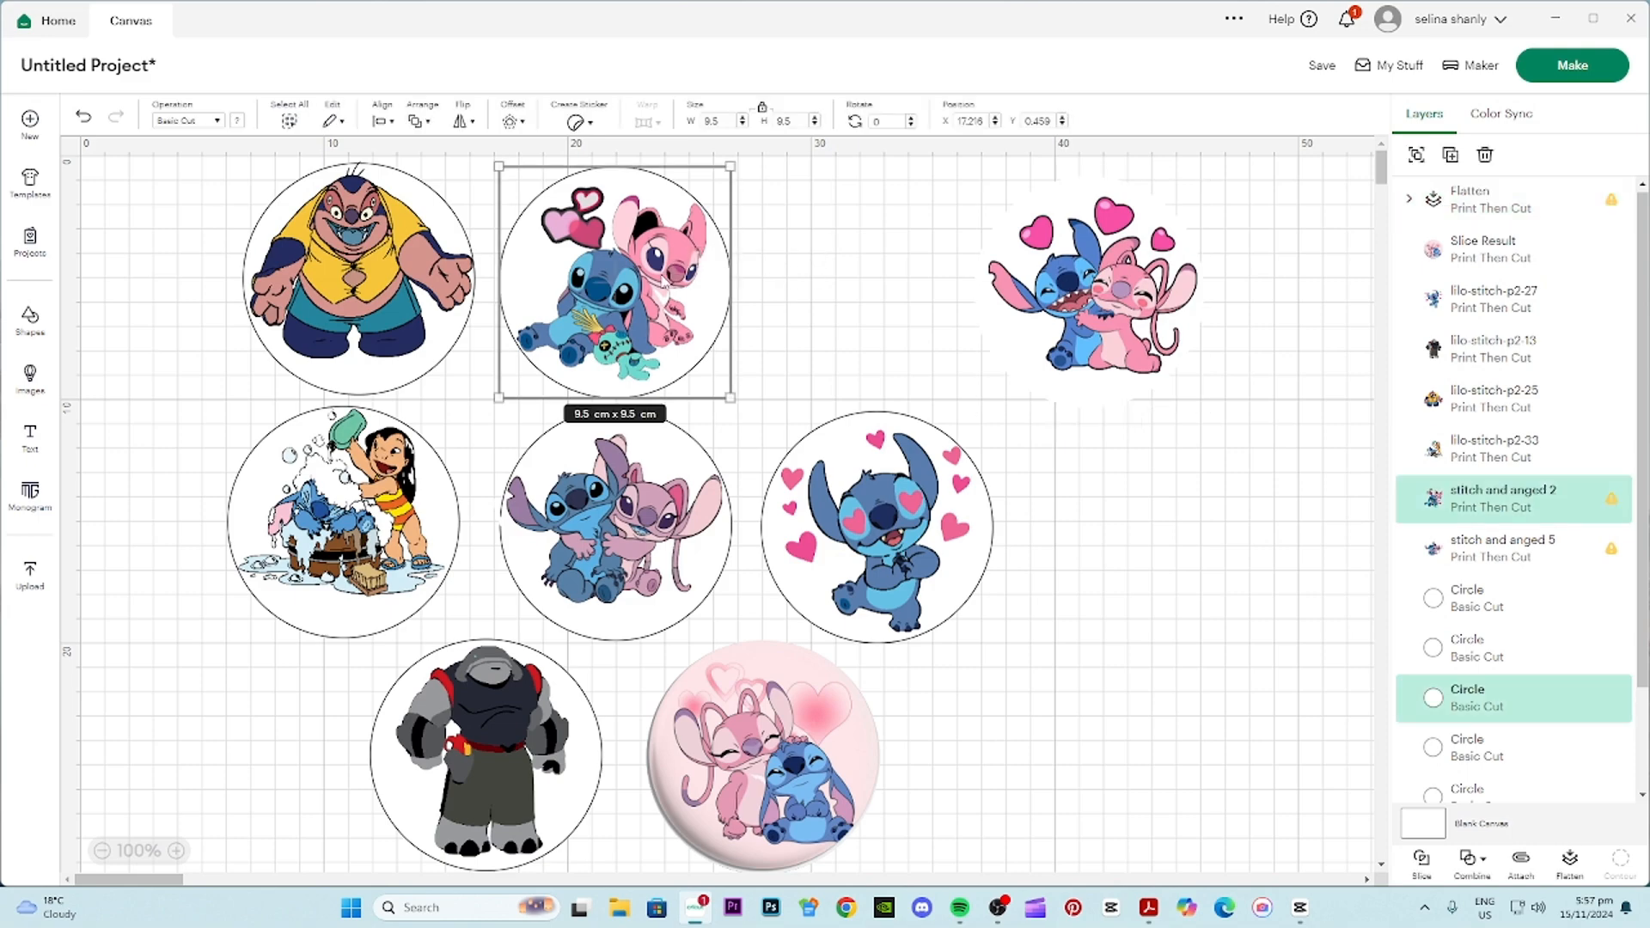
{"action": "left_click", "coordinate": [1519, 862]}
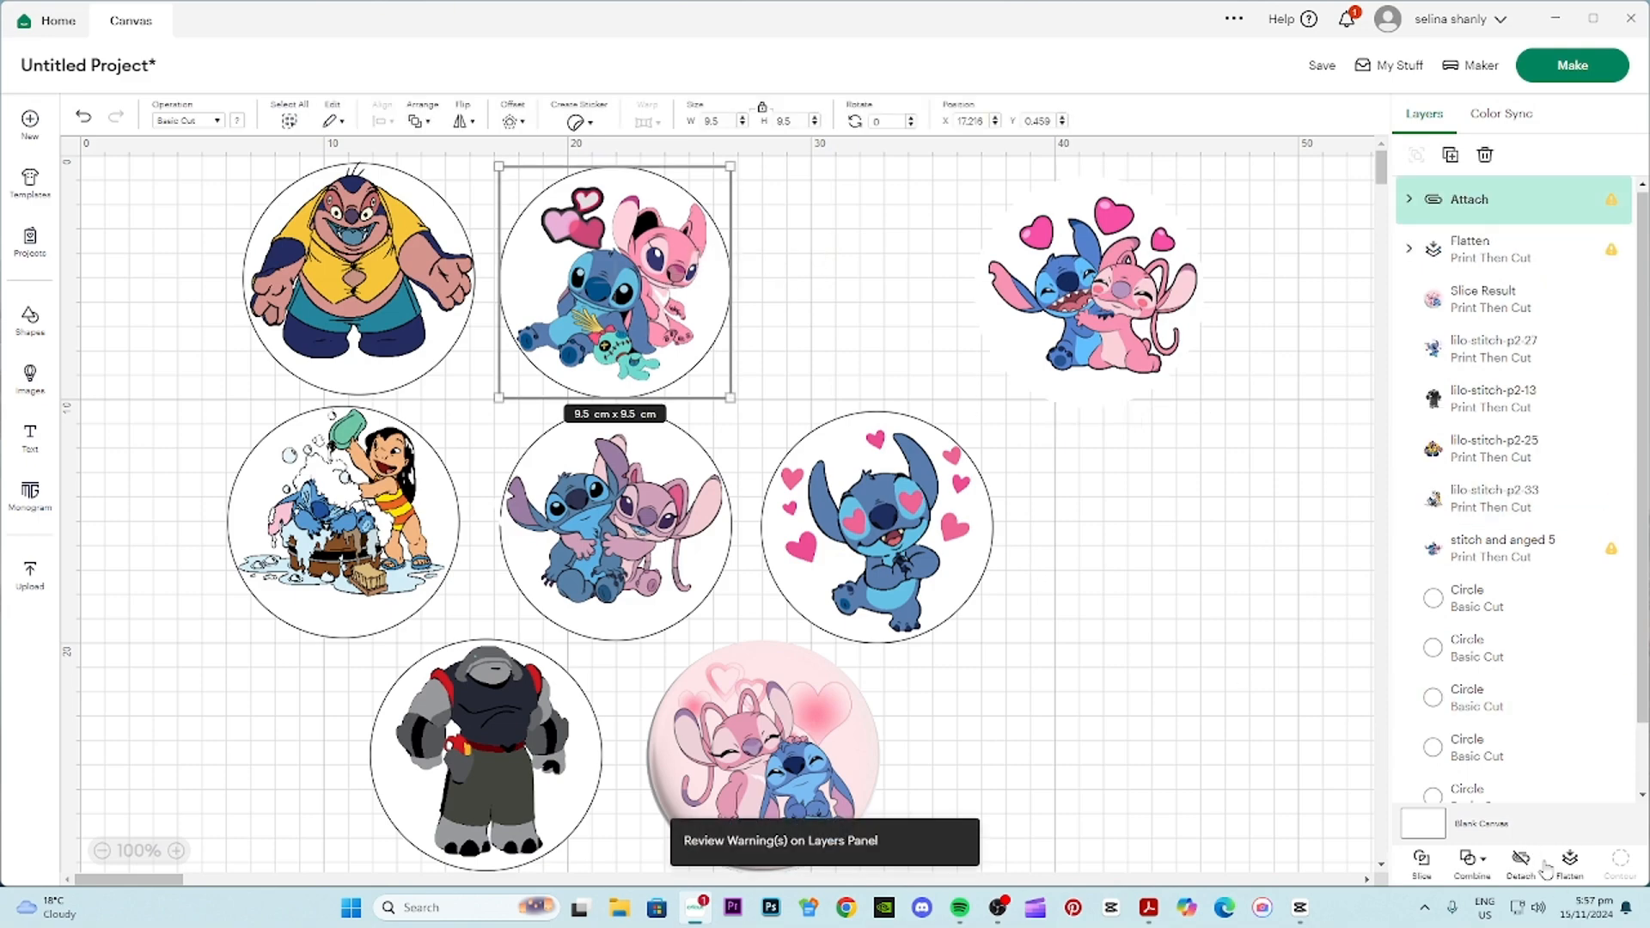
{"action": "left_click", "coordinate": [1570, 860]}
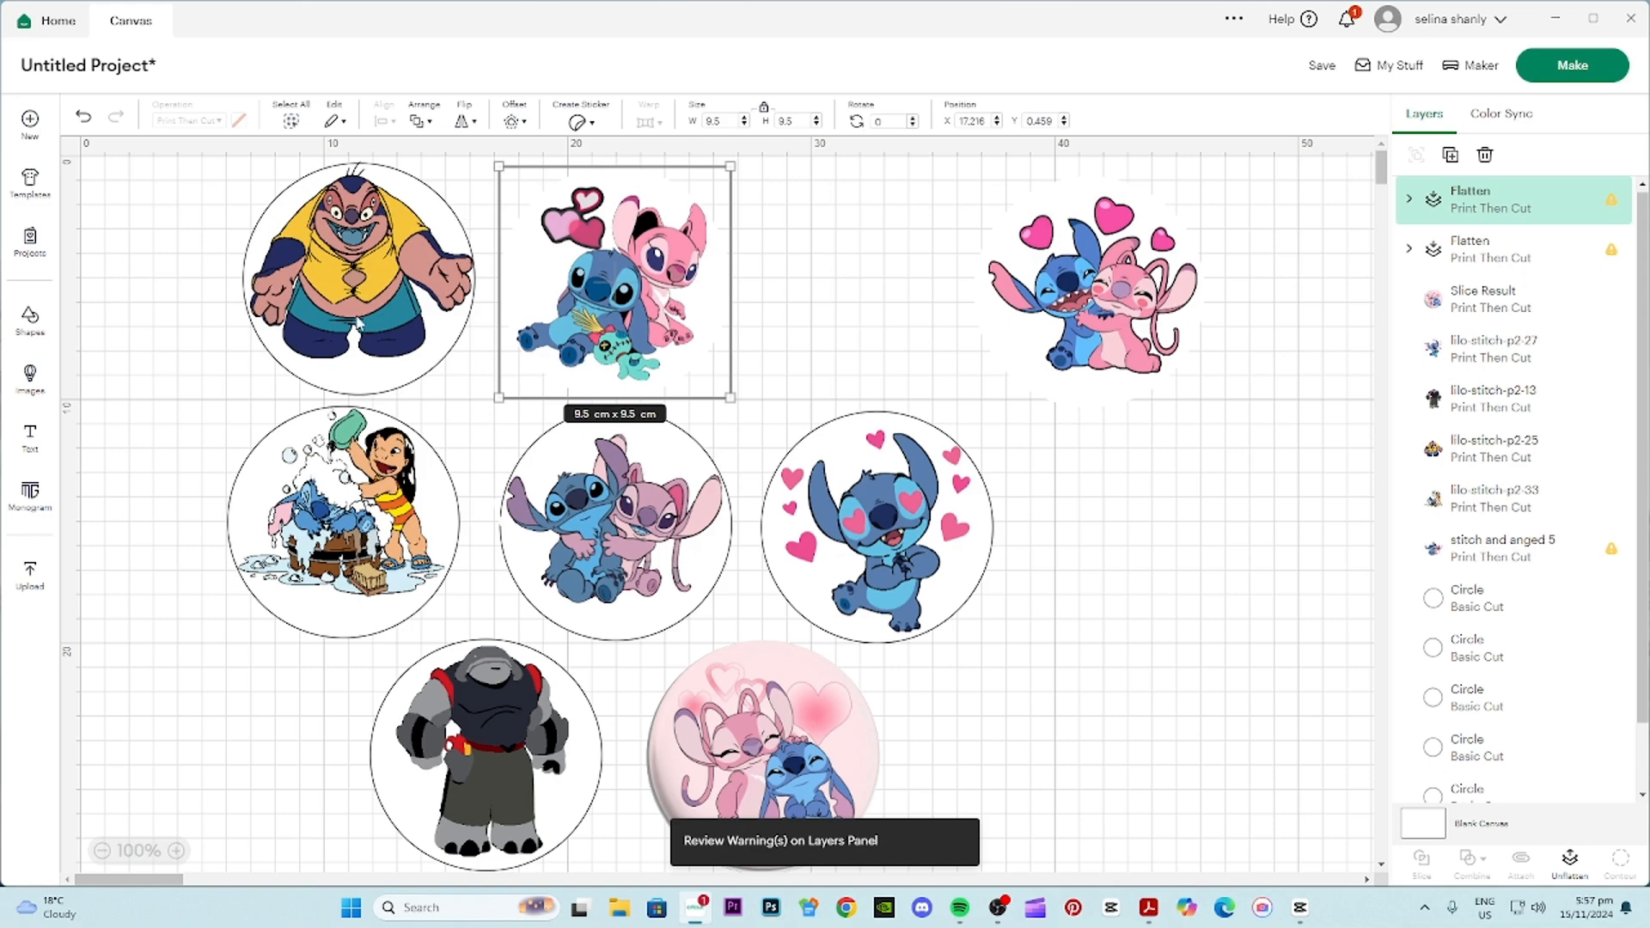
{"action": "left_click_drag", "start_coordinate": [131, 223], "coordinate": [296, 264]}
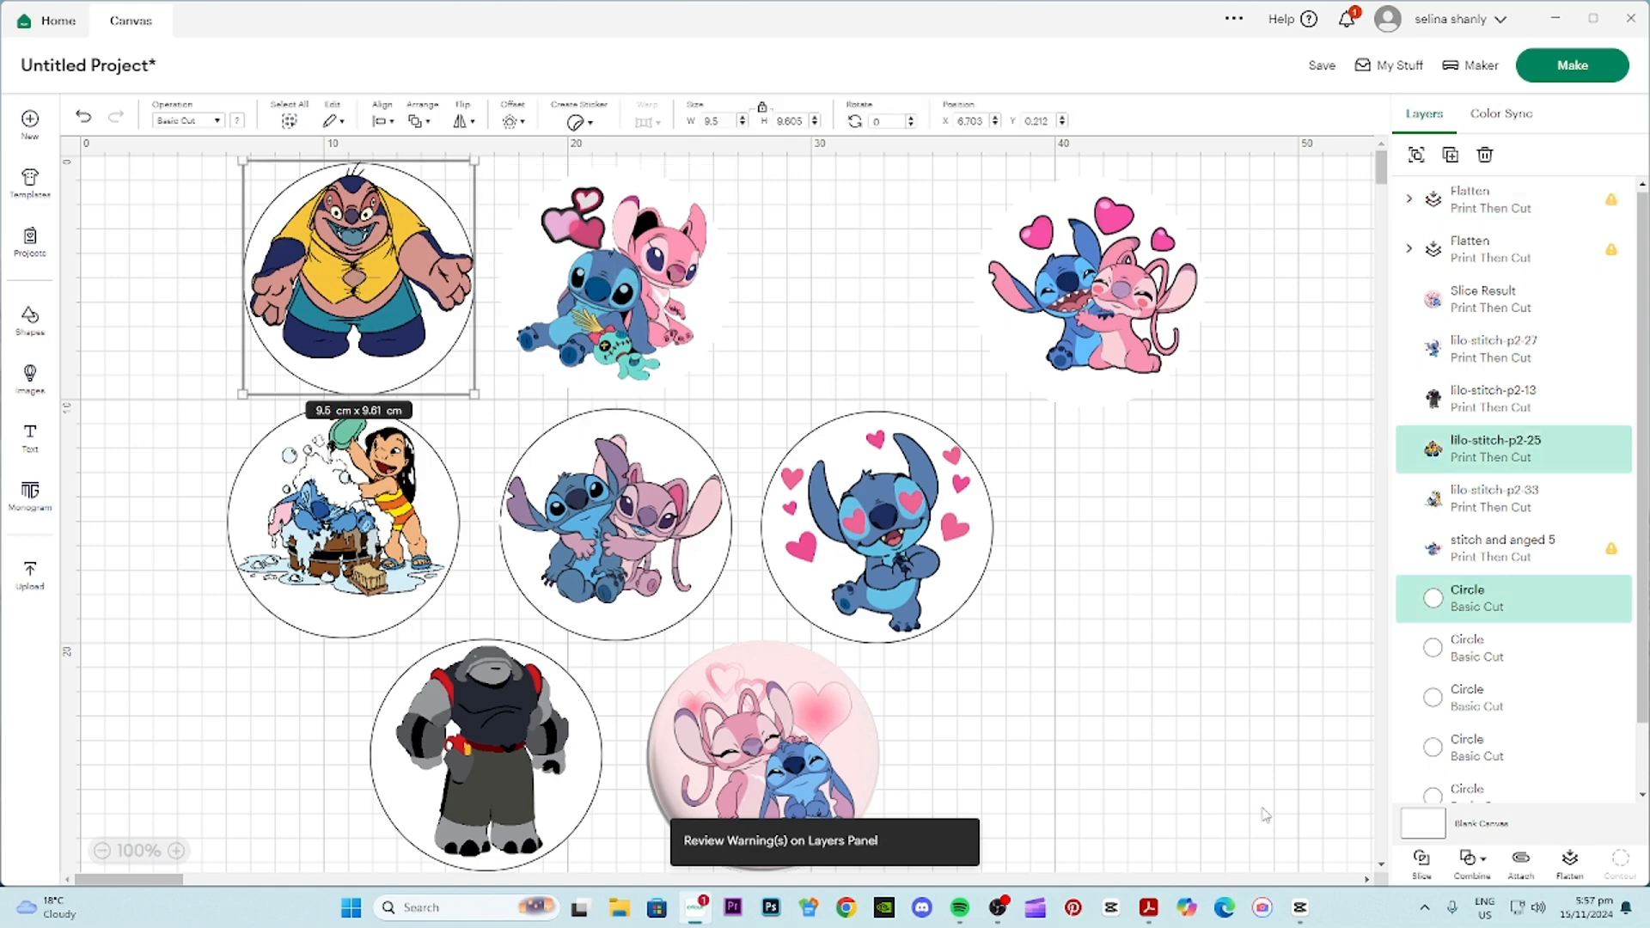
{"action": "left_click", "coordinate": [1520, 862]}
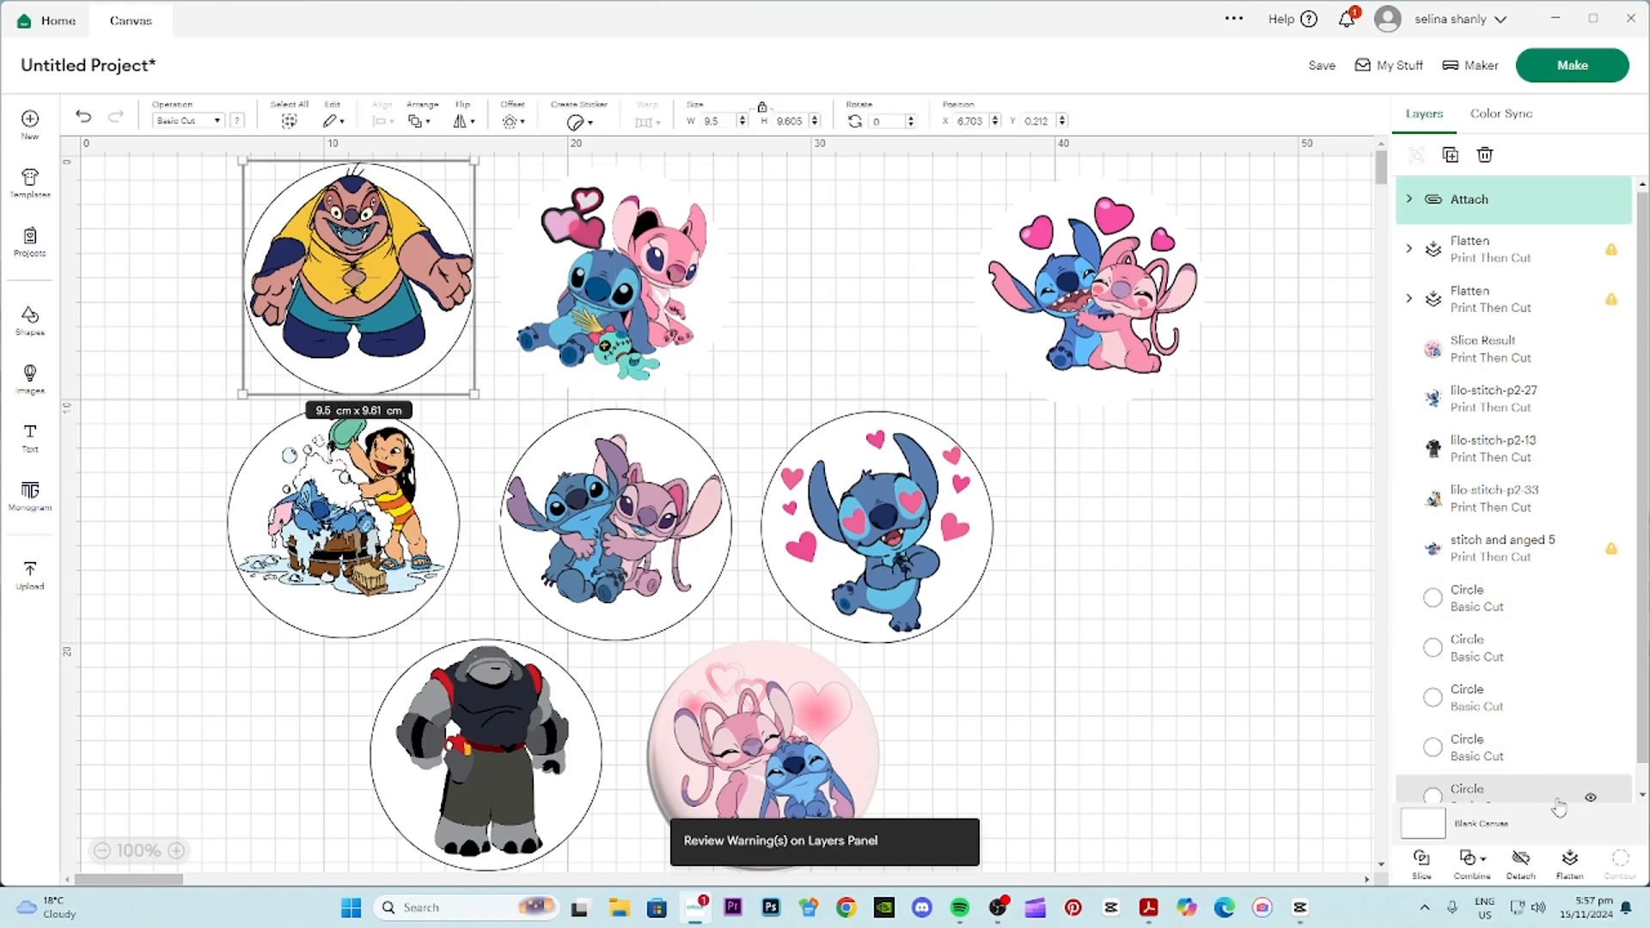
{"action": "left_click", "coordinate": [1572, 866]}
- Attach and flatten the Lilo bath-time image with its circle, and shift the top row's middle image slightly up and left
{"action": "left_click_drag", "start_coordinate": [132, 473], "coordinate": [278, 513]}
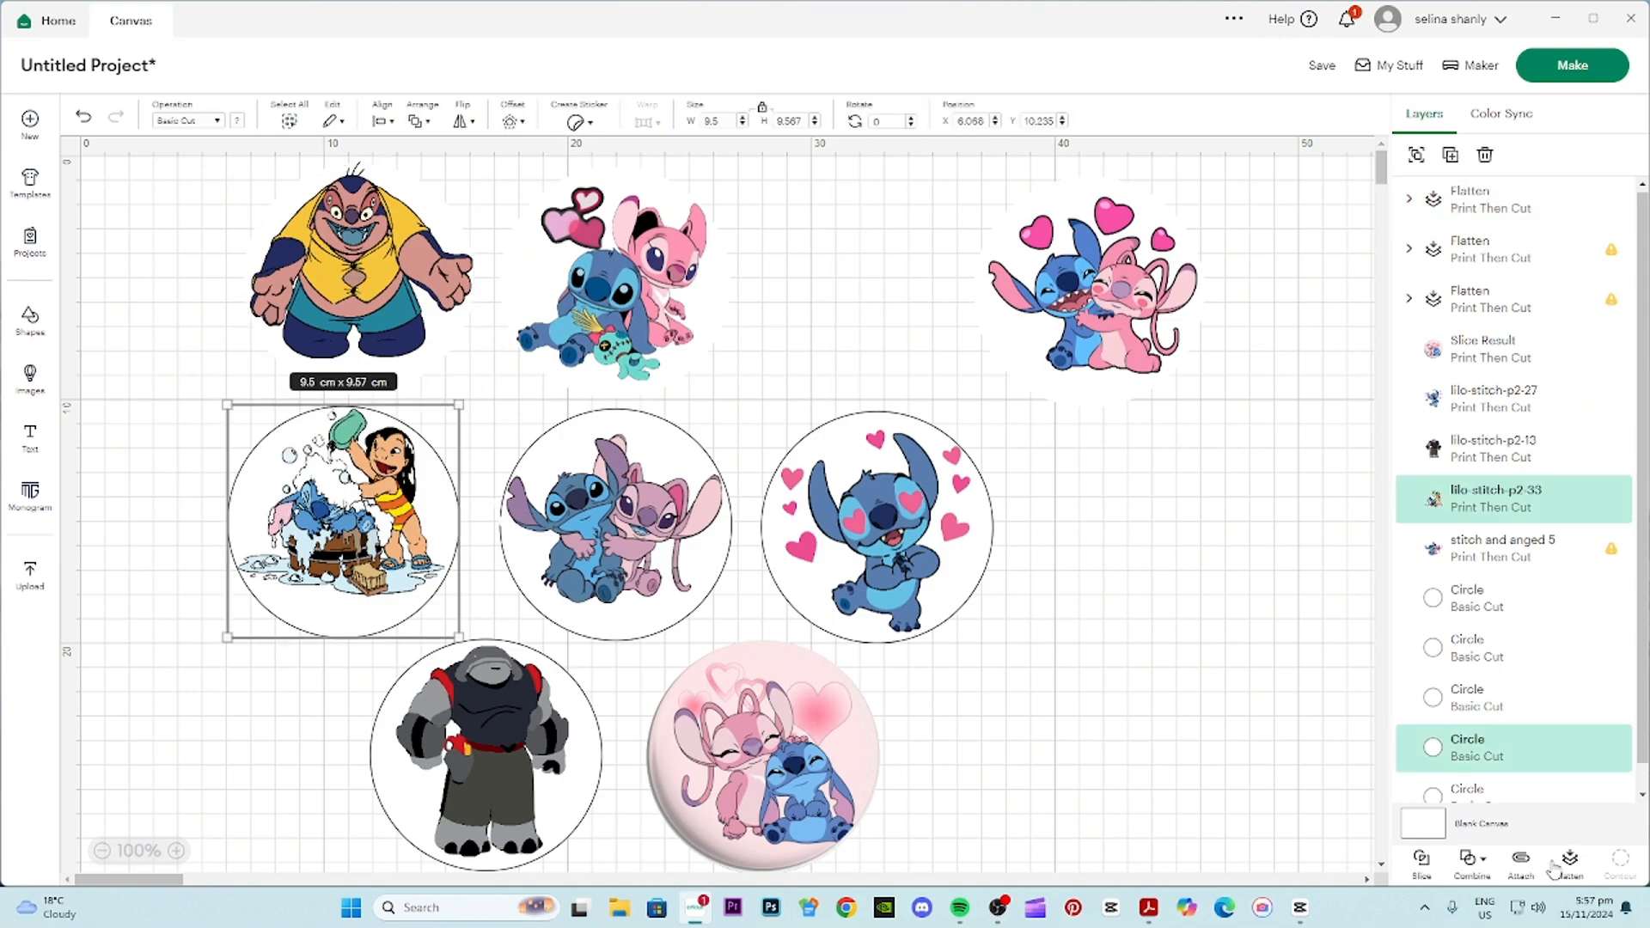
{"action": "left_click", "coordinate": [1523, 864]}
{"action": "left_click", "coordinate": [1572, 866]}
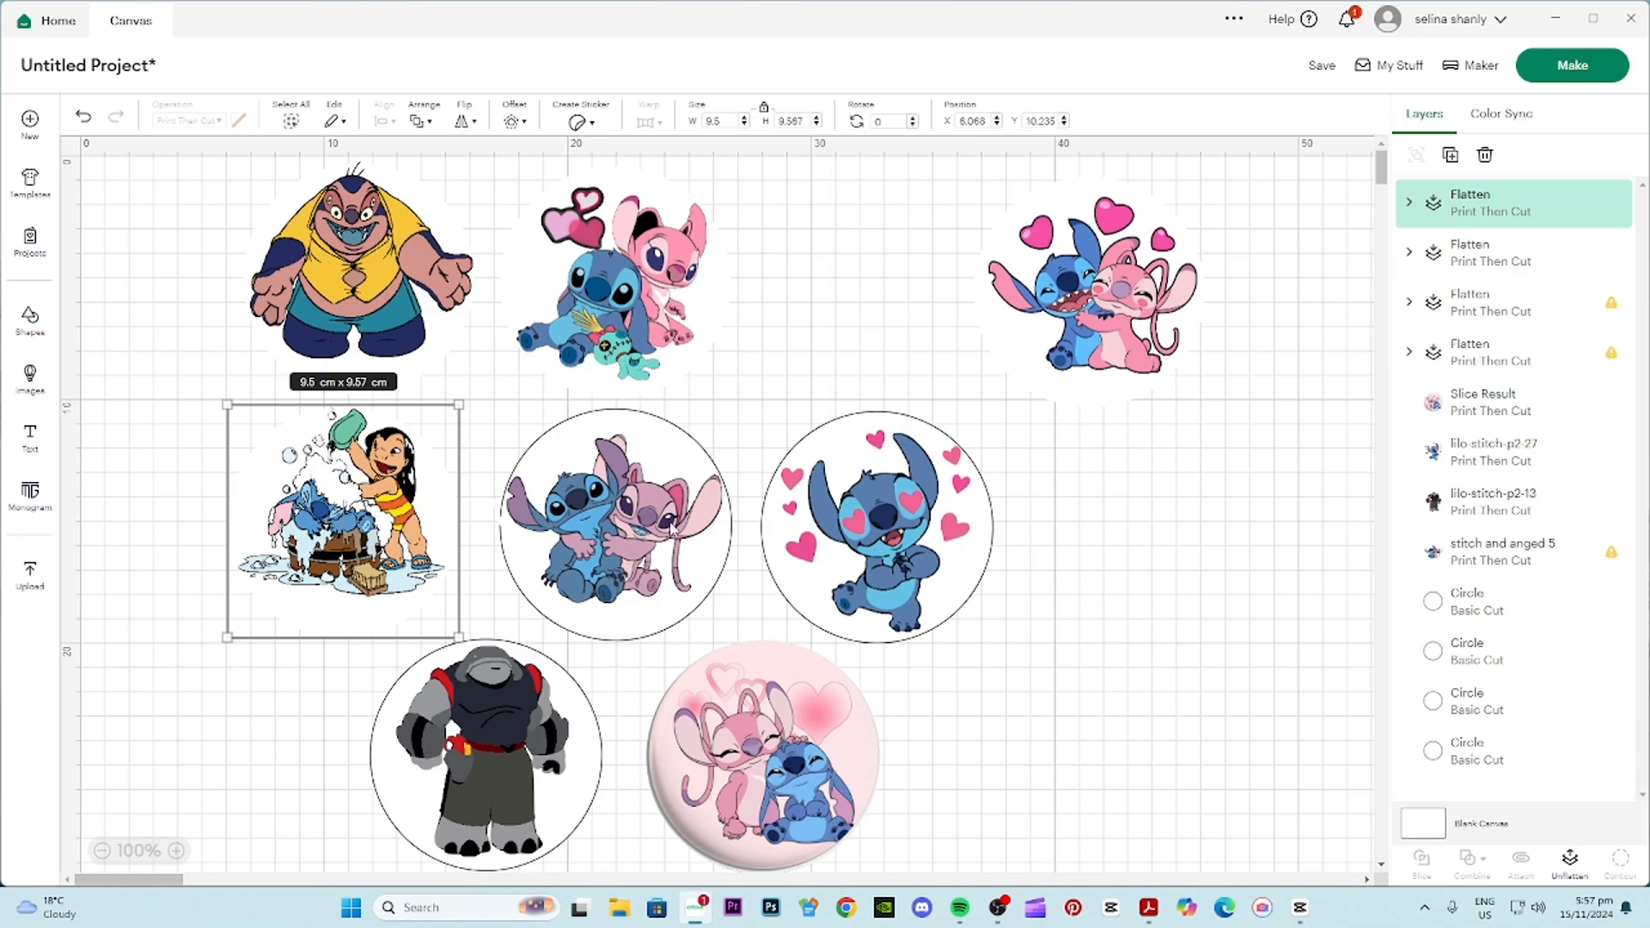
{"action": "mouse_move", "coordinate": [722, 328]}
{"action": "left_mouse_down"}
{"action": "mouse_move", "coordinate": [672, 396]}
{"action": "mouse_move", "coordinate": [707, 317]}
{"action": "left_mouse_up"}
- Attach and flatten the heart-eyed Stitch with its circle, and move it below the laughing Stitch and Angel image
{"action": "left_click_drag", "start_coordinate": [1089, 538], "coordinate": [978, 756]}
{"action": "left_click", "coordinate": [1520, 864]}
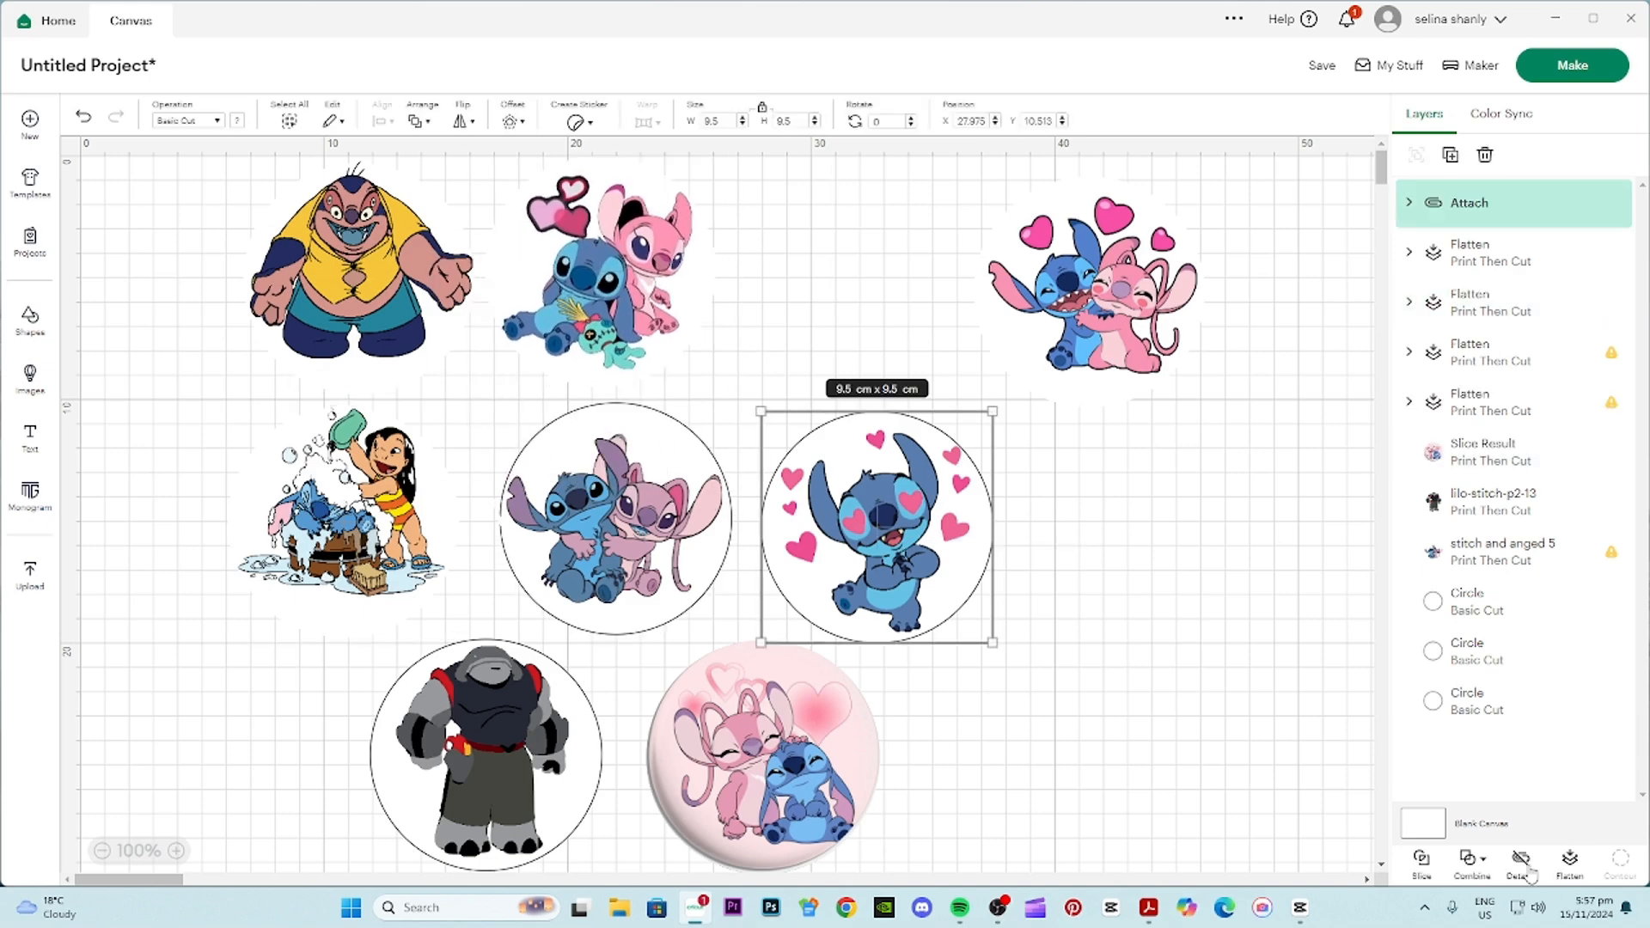
{"action": "left_click", "coordinate": [1570, 862]}
{"action": "left_click_drag", "start_coordinate": [905, 560], "coordinate": [1192, 541]}
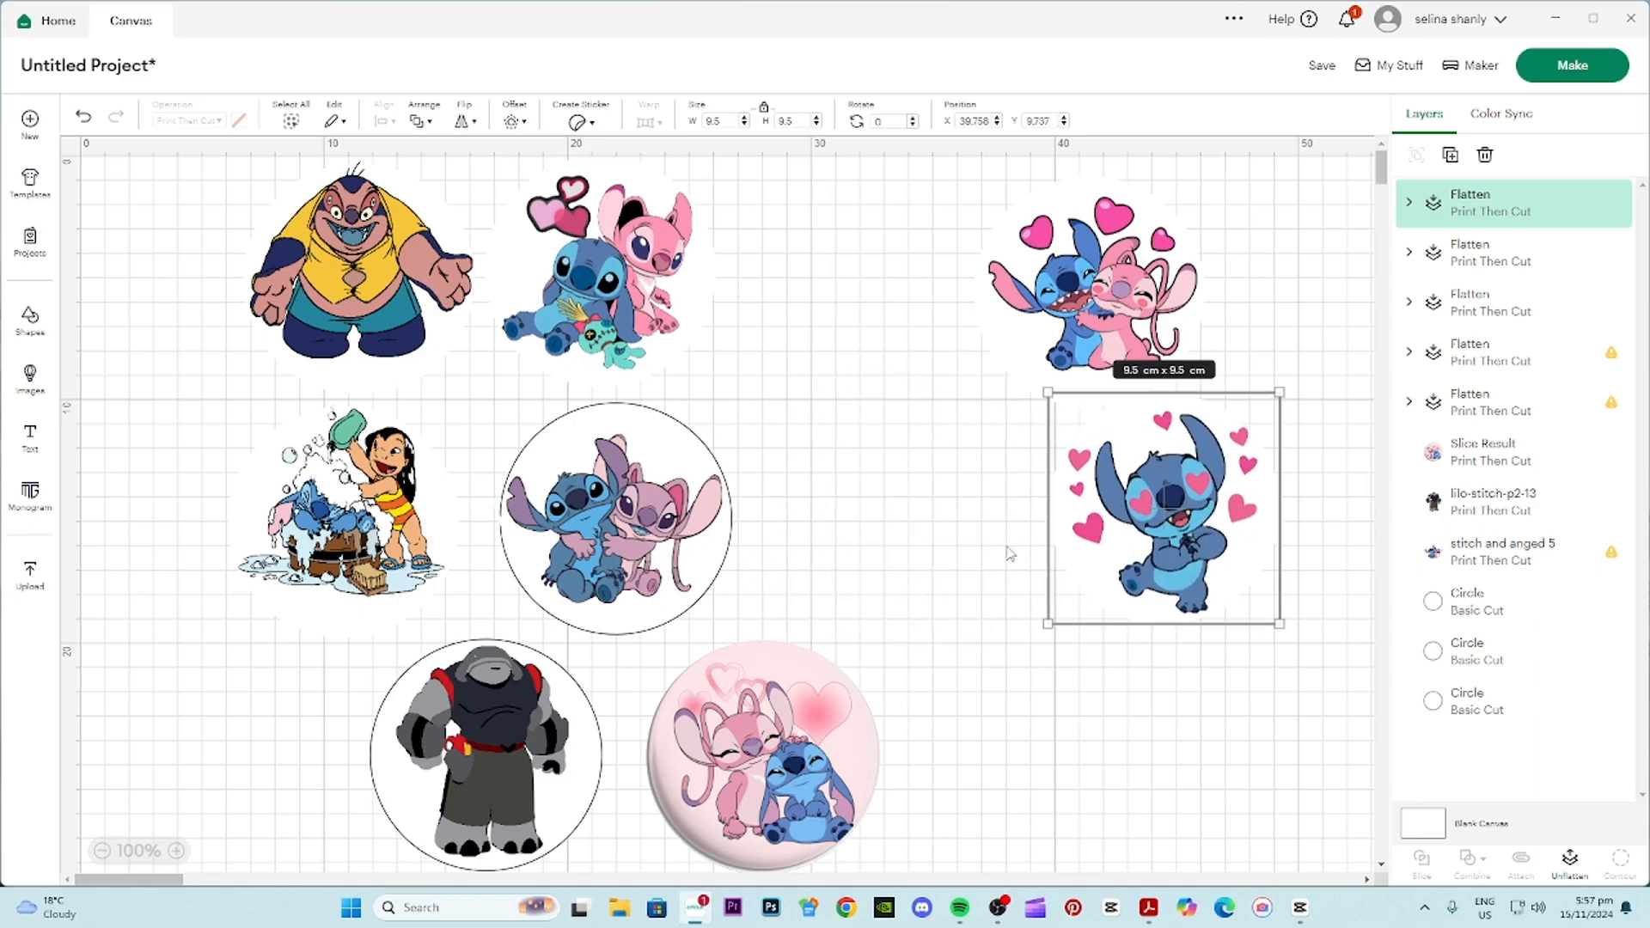
- Attach and flatten the hugging Stitch and Angel image with its circle, and move it up and right into the empty space
{"action": "left_click", "coordinate": [669, 525]}
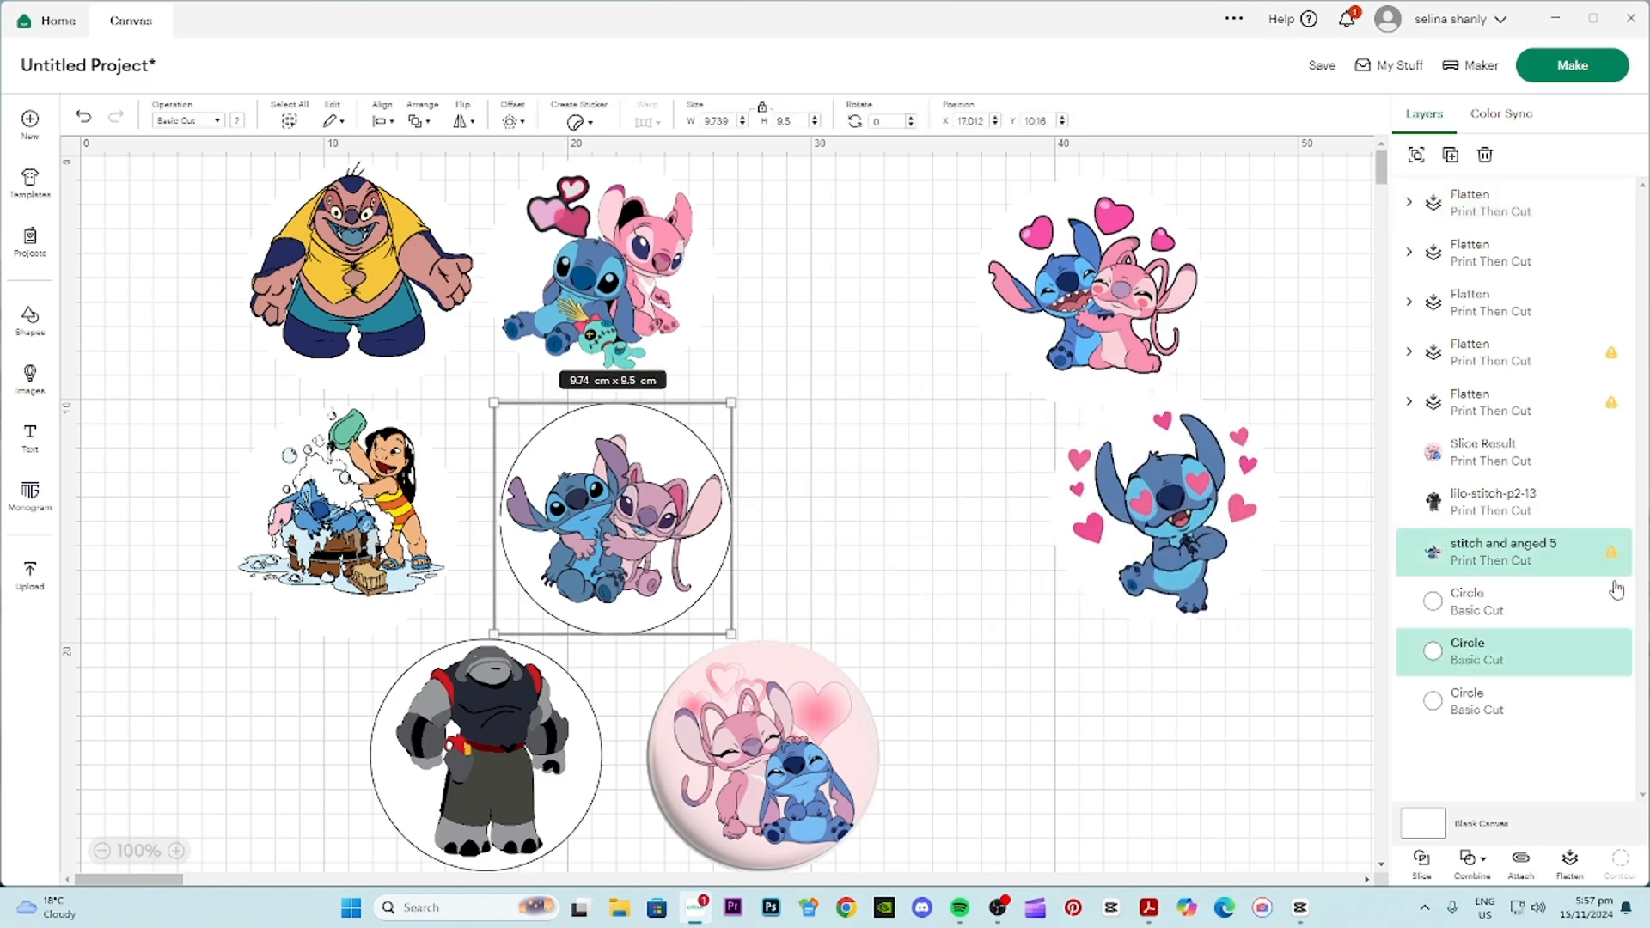
{"action": "left_click", "coordinate": [1520, 864]}
{"action": "left_click", "coordinate": [1569, 862]}
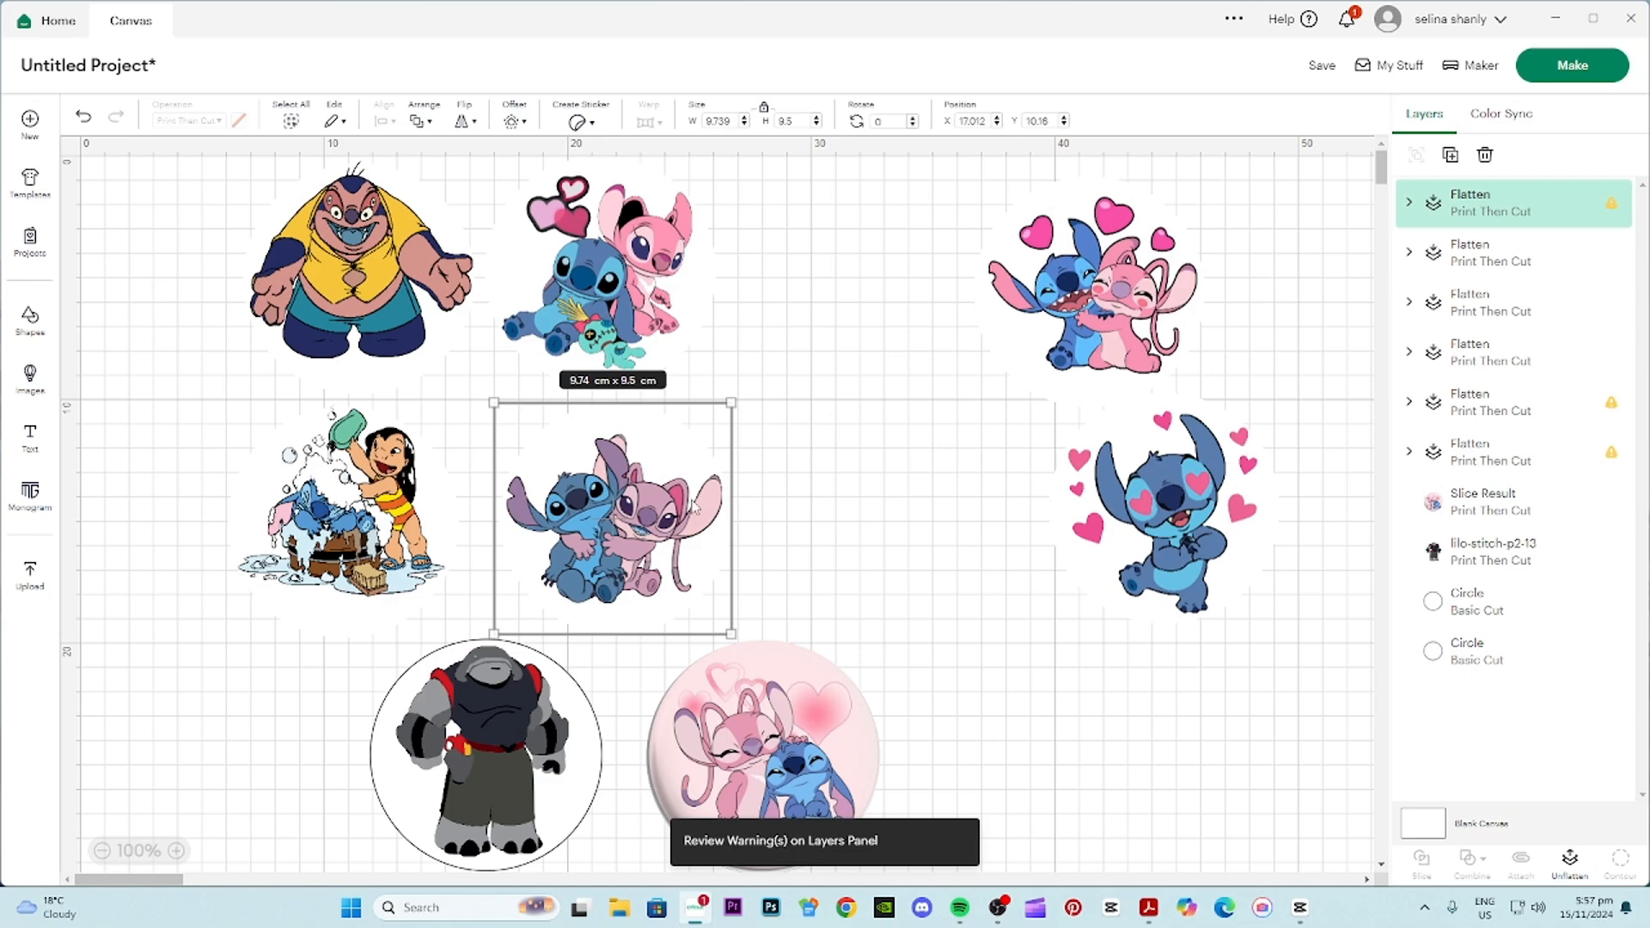
{"action": "left_click_drag", "start_coordinate": [571, 533], "coordinate": [851, 391]}
- Attach and flatten the pink round badge with its circle, and move it just below the hugging Stitch and Angel image
{"action": "left_click", "coordinate": [830, 746]}
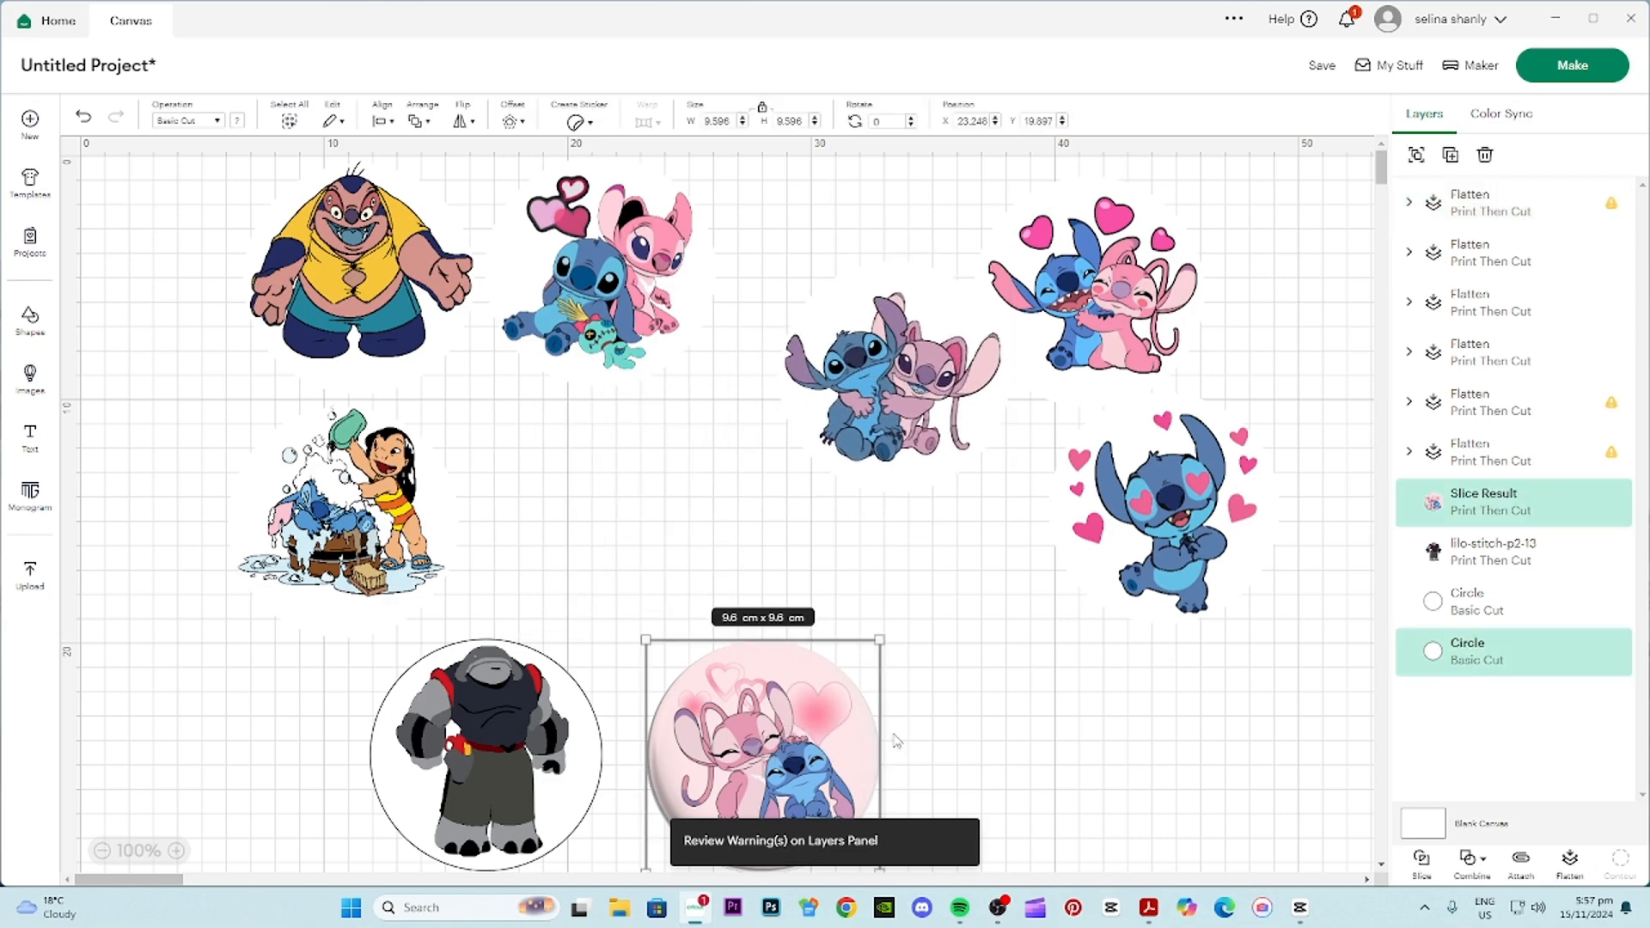
{"action": "left_click", "coordinate": [1533, 867]}
{"action": "left_click", "coordinate": [1570, 862]}
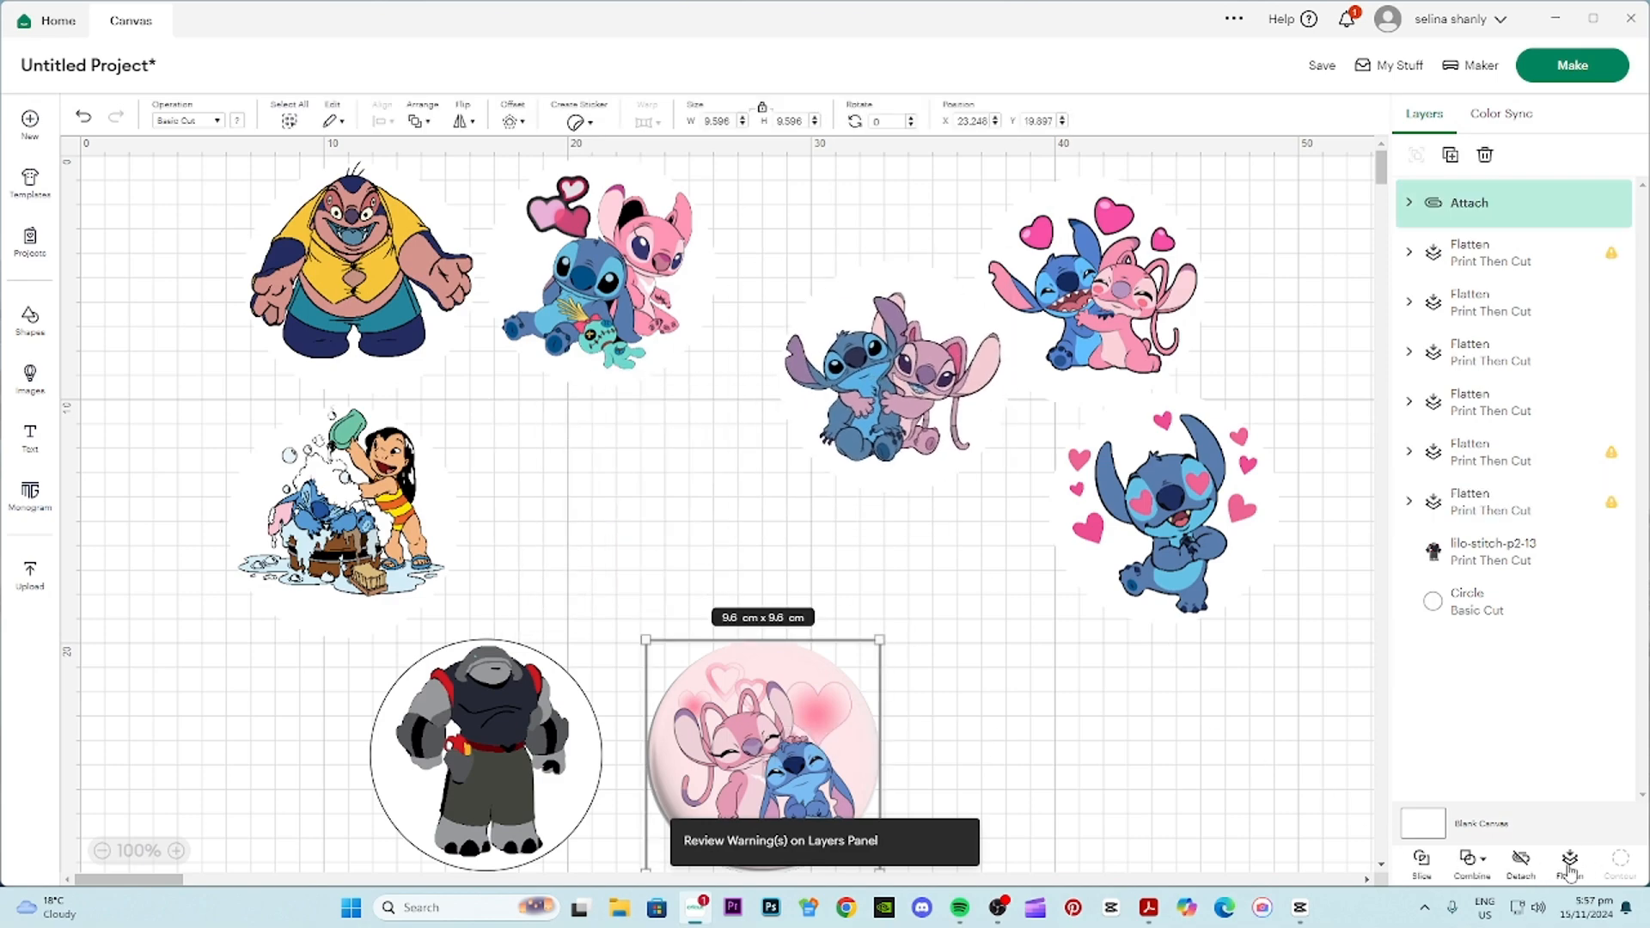
{"action": "left_click_drag", "start_coordinate": [773, 743], "coordinate": [882, 626]}
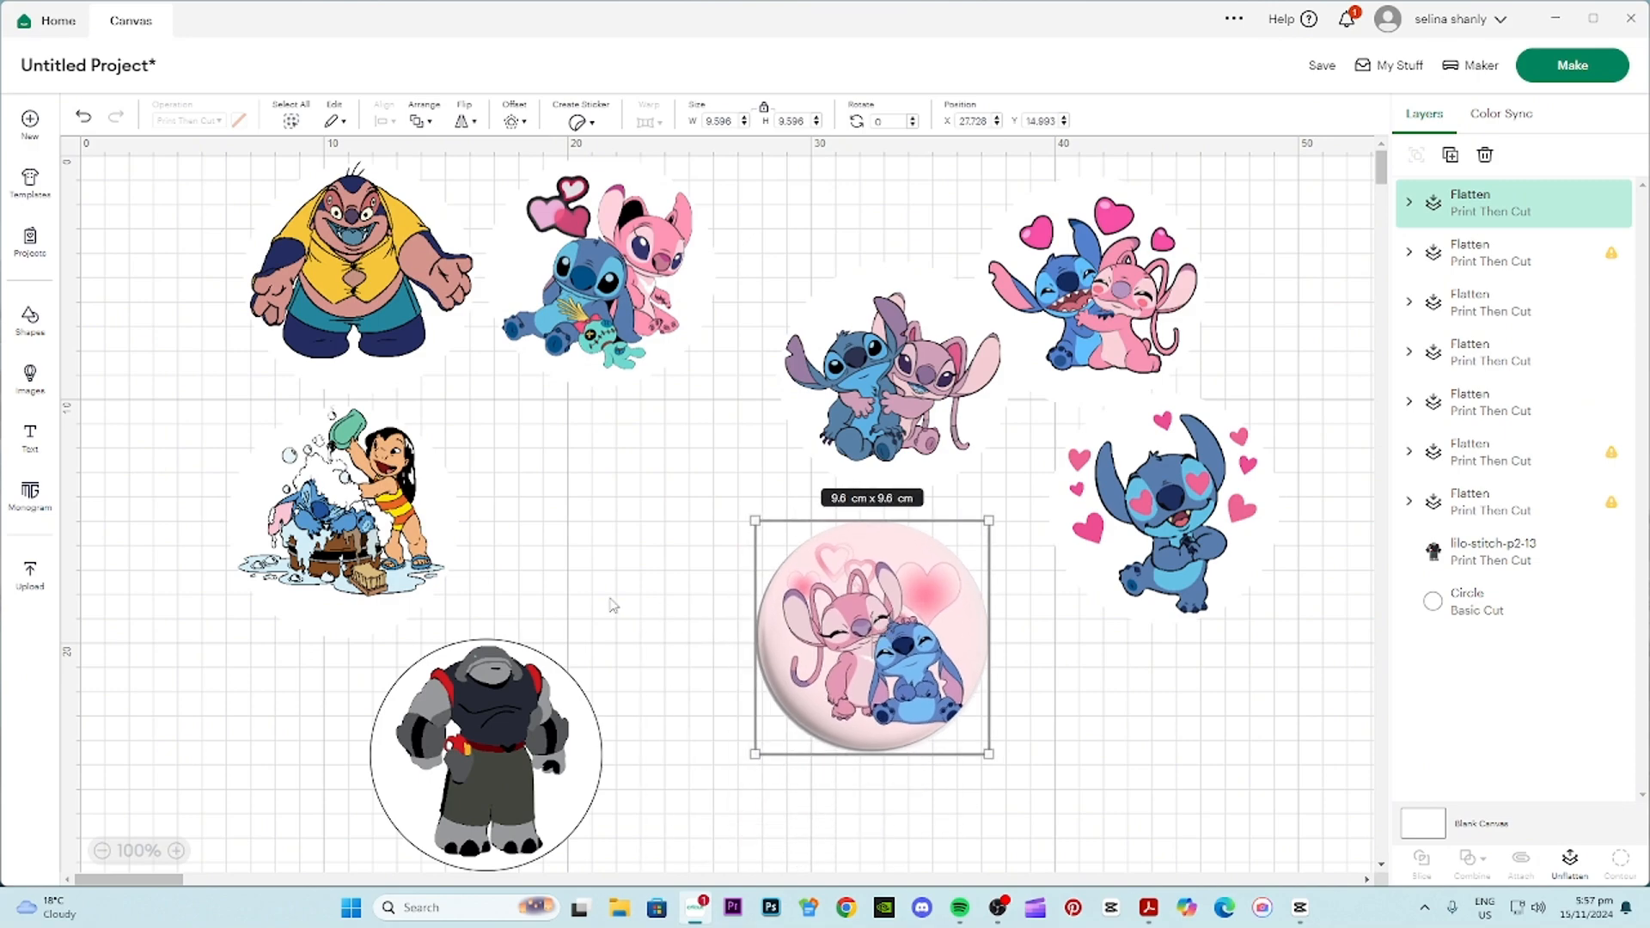
- Attach the large grey alien to its circle and flatten them into one printable image
{"action": "left_click_drag", "start_coordinate": [584, 602], "coordinate": [481, 748]}
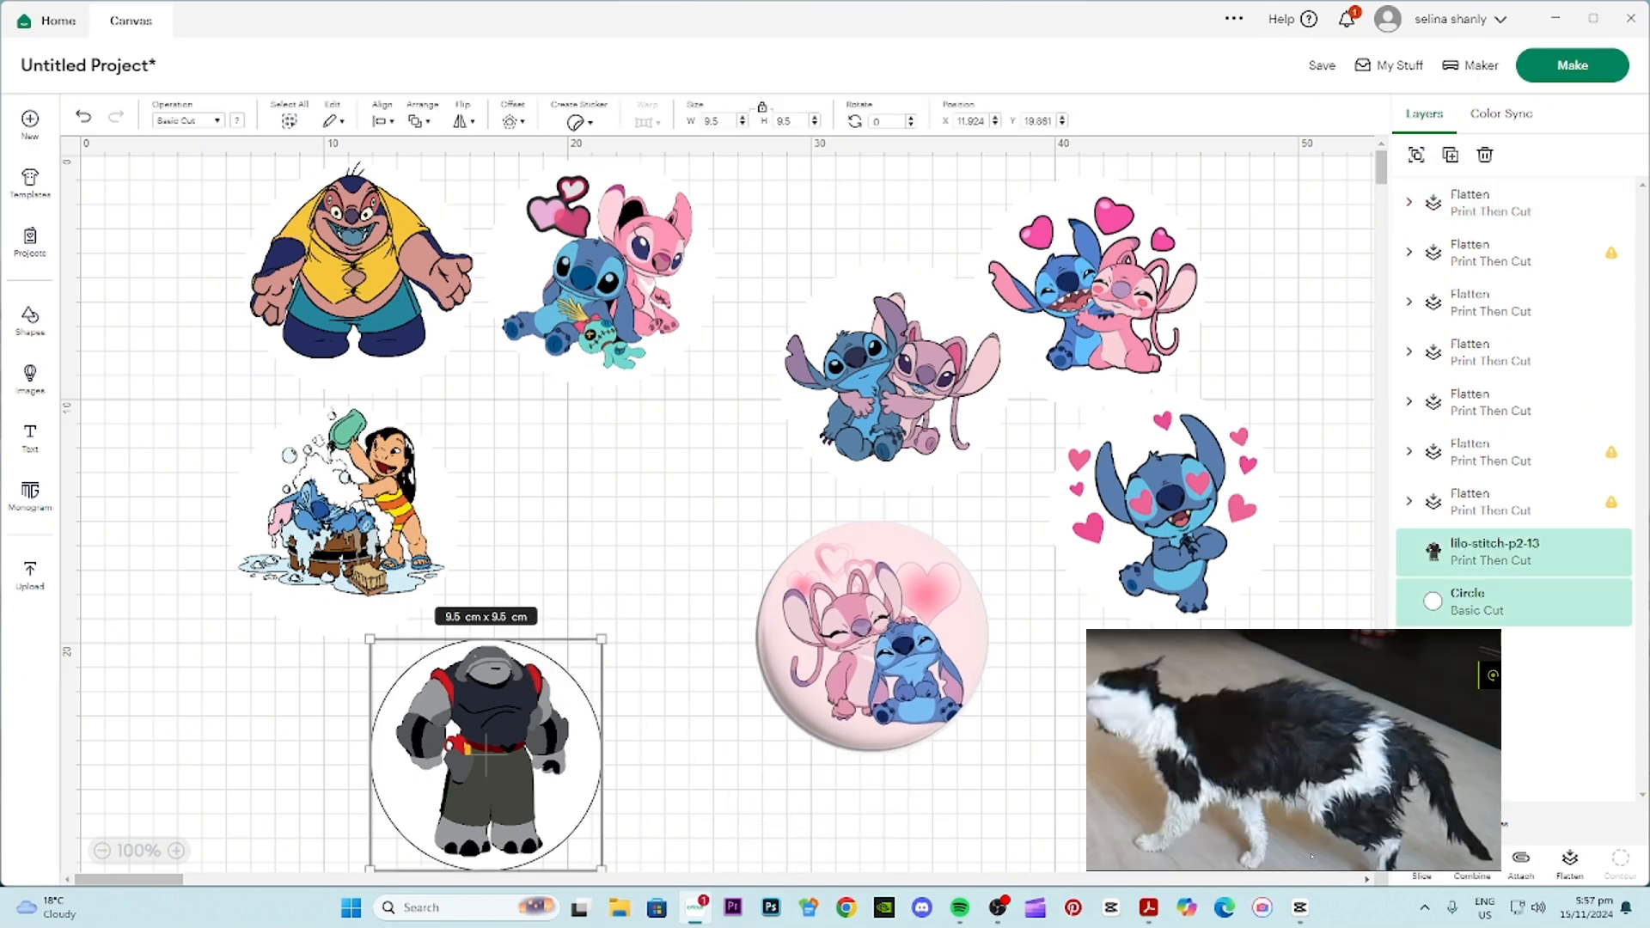
{"action": "left_click", "coordinate": [1522, 860]}
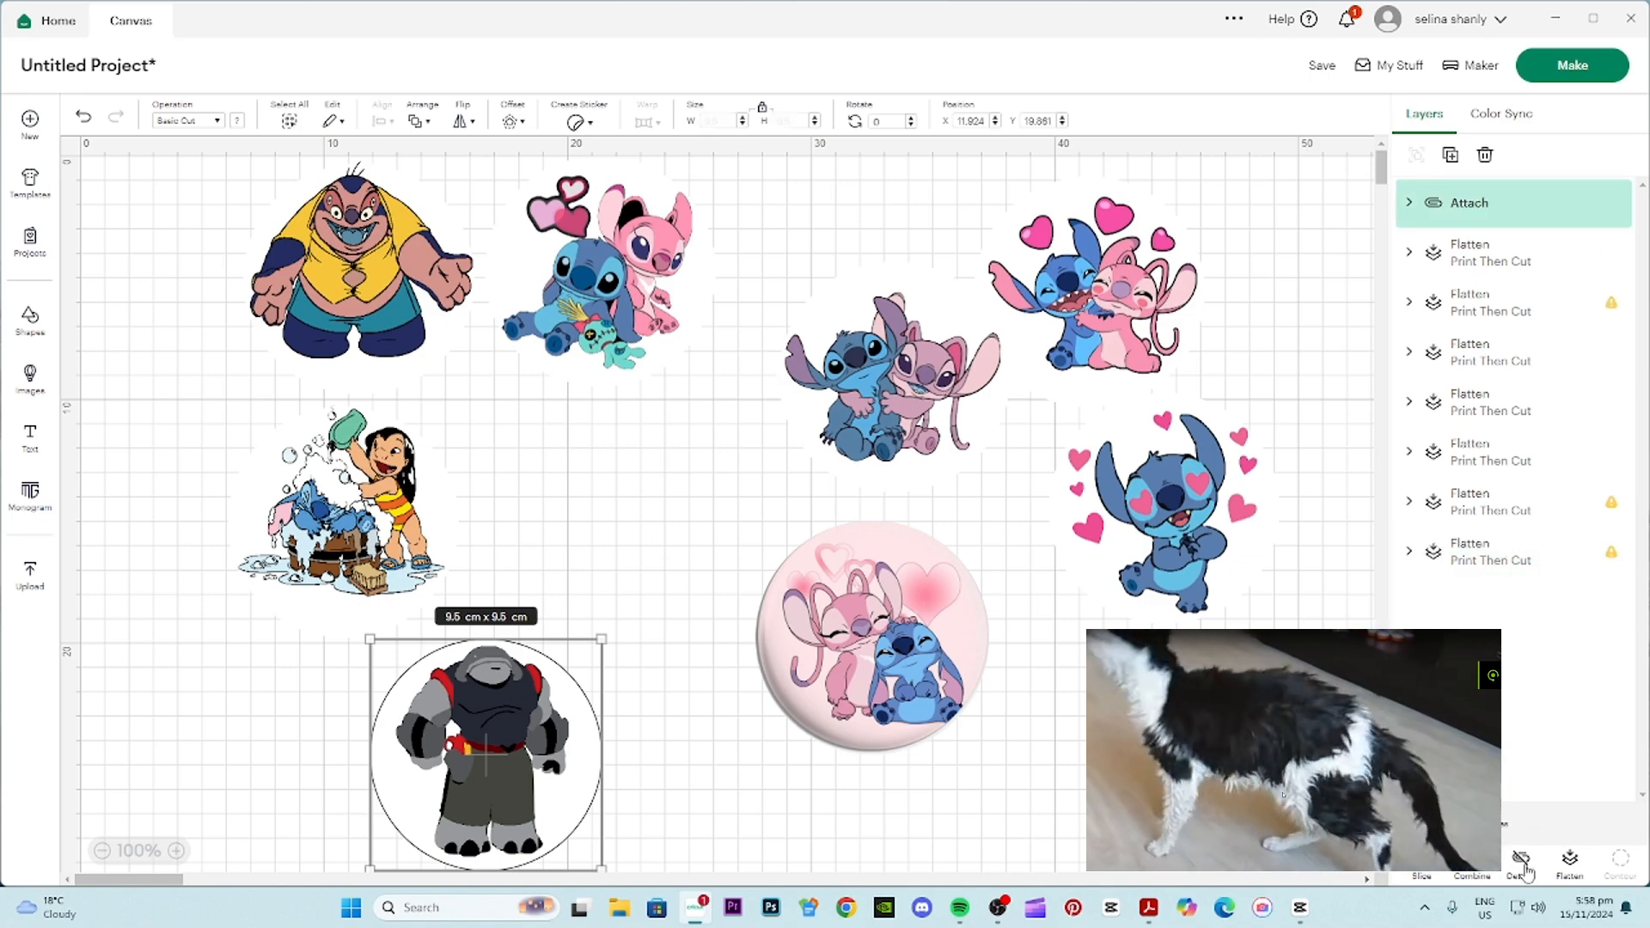
{"action": "left_click", "coordinate": [1569, 859]}
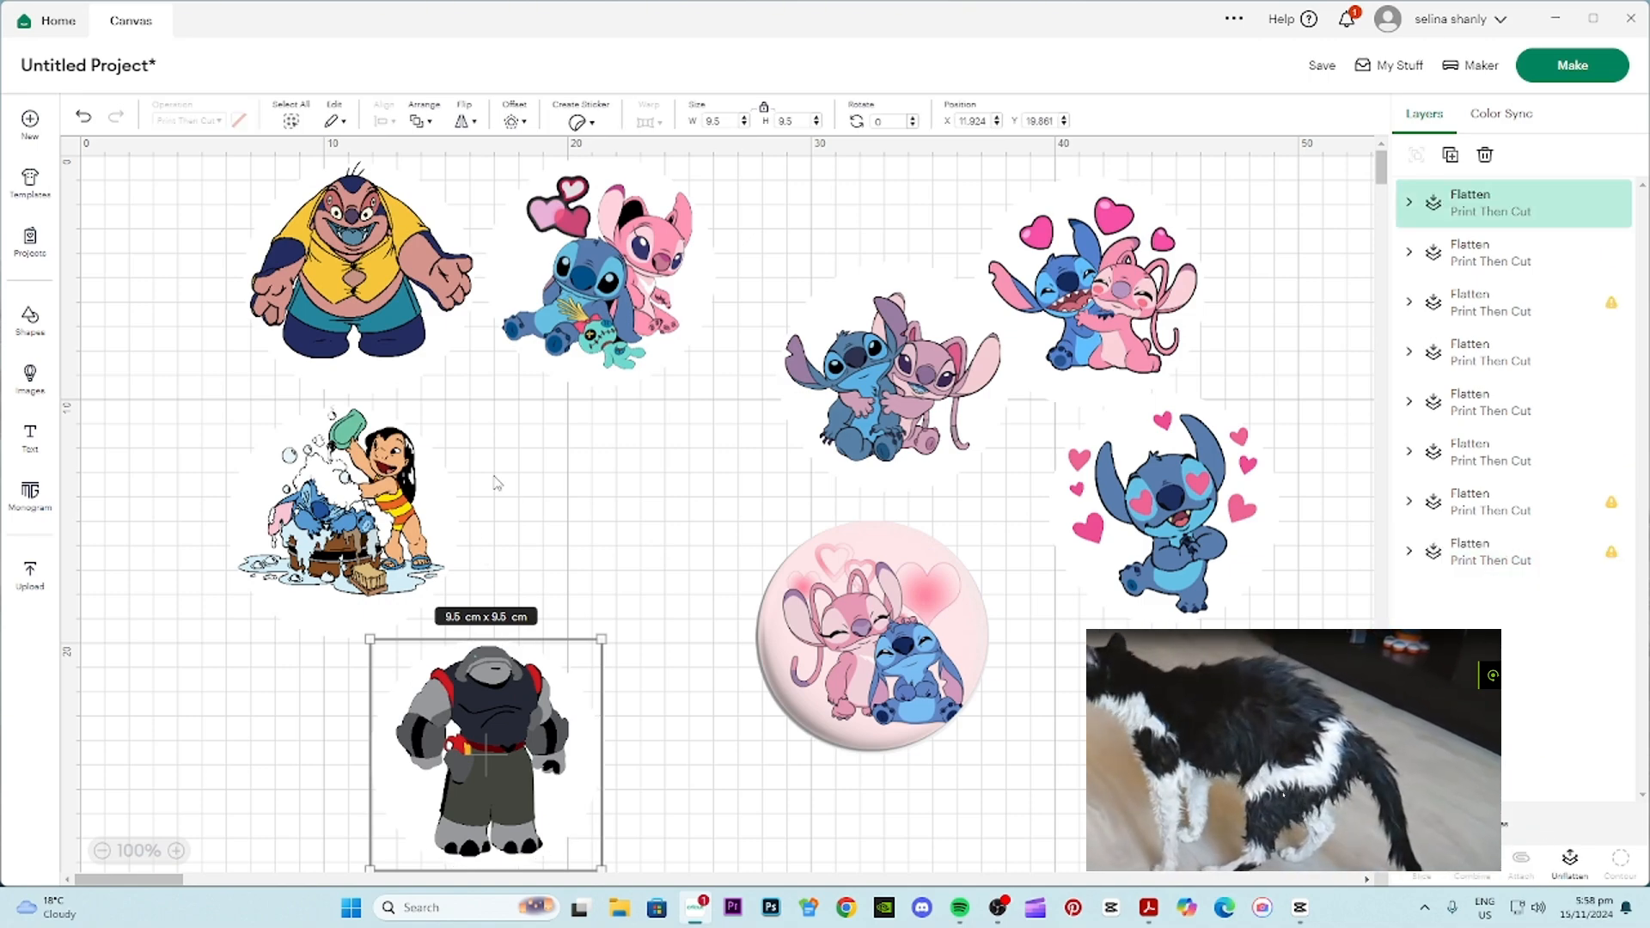
- Move the large grey alien up beside the Lilo bath image, and proceed to making the project without saving it
{"action": "left_click_drag", "start_coordinate": [495, 679], "coordinate": [606, 486]}
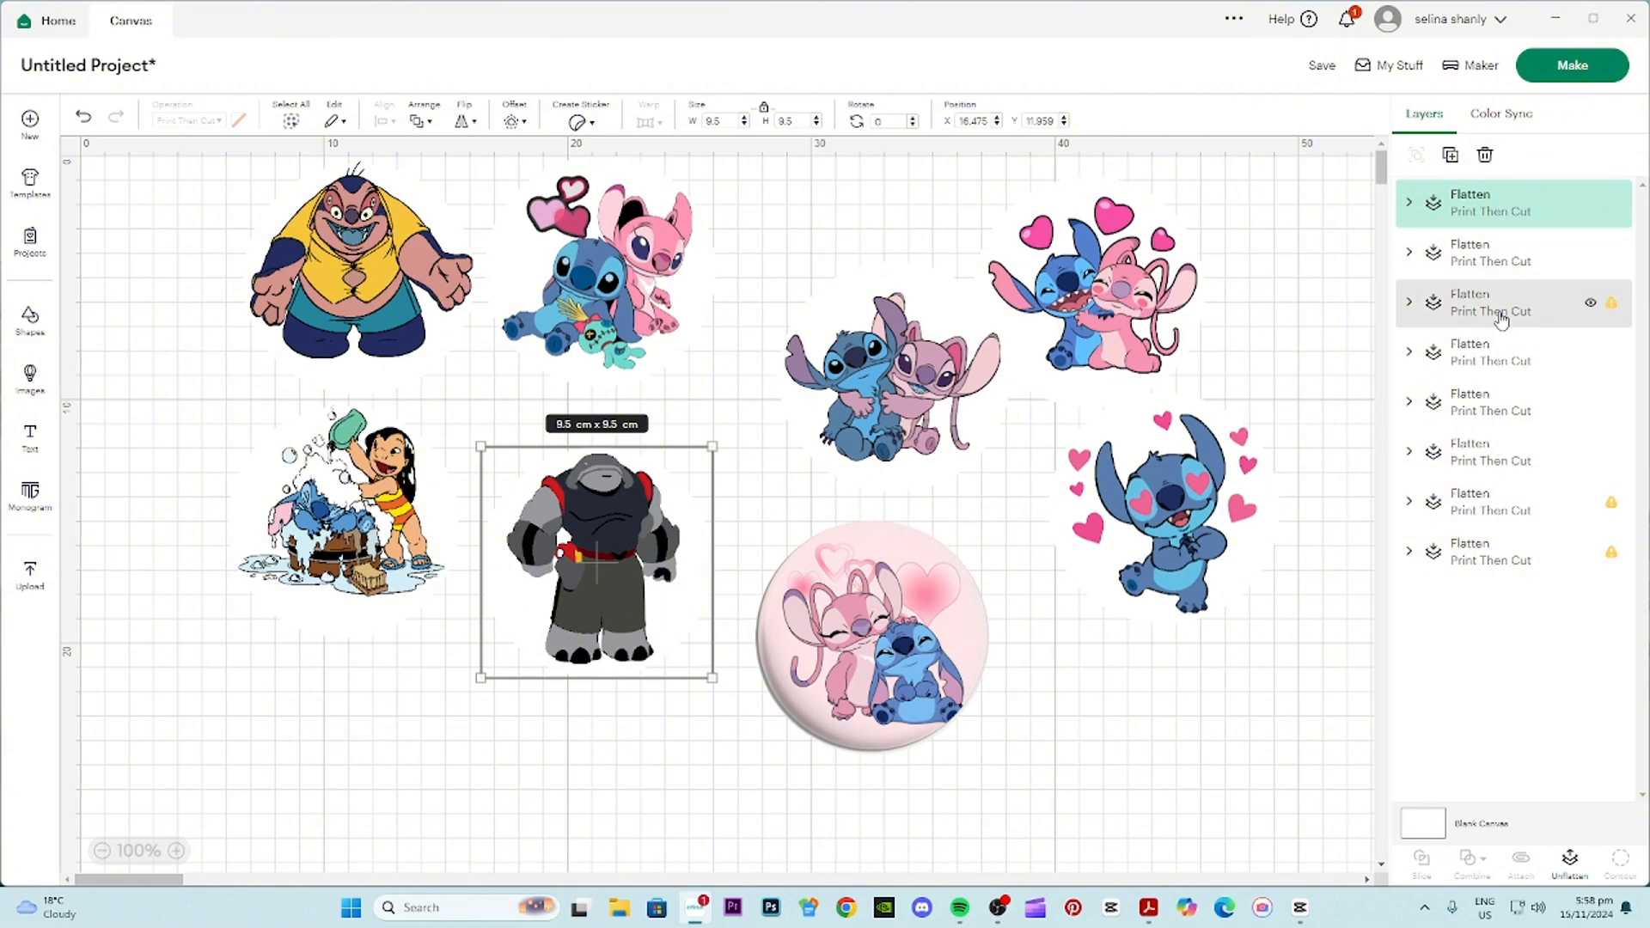
{"action": "left_click", "coordinate": [1576, 71]}
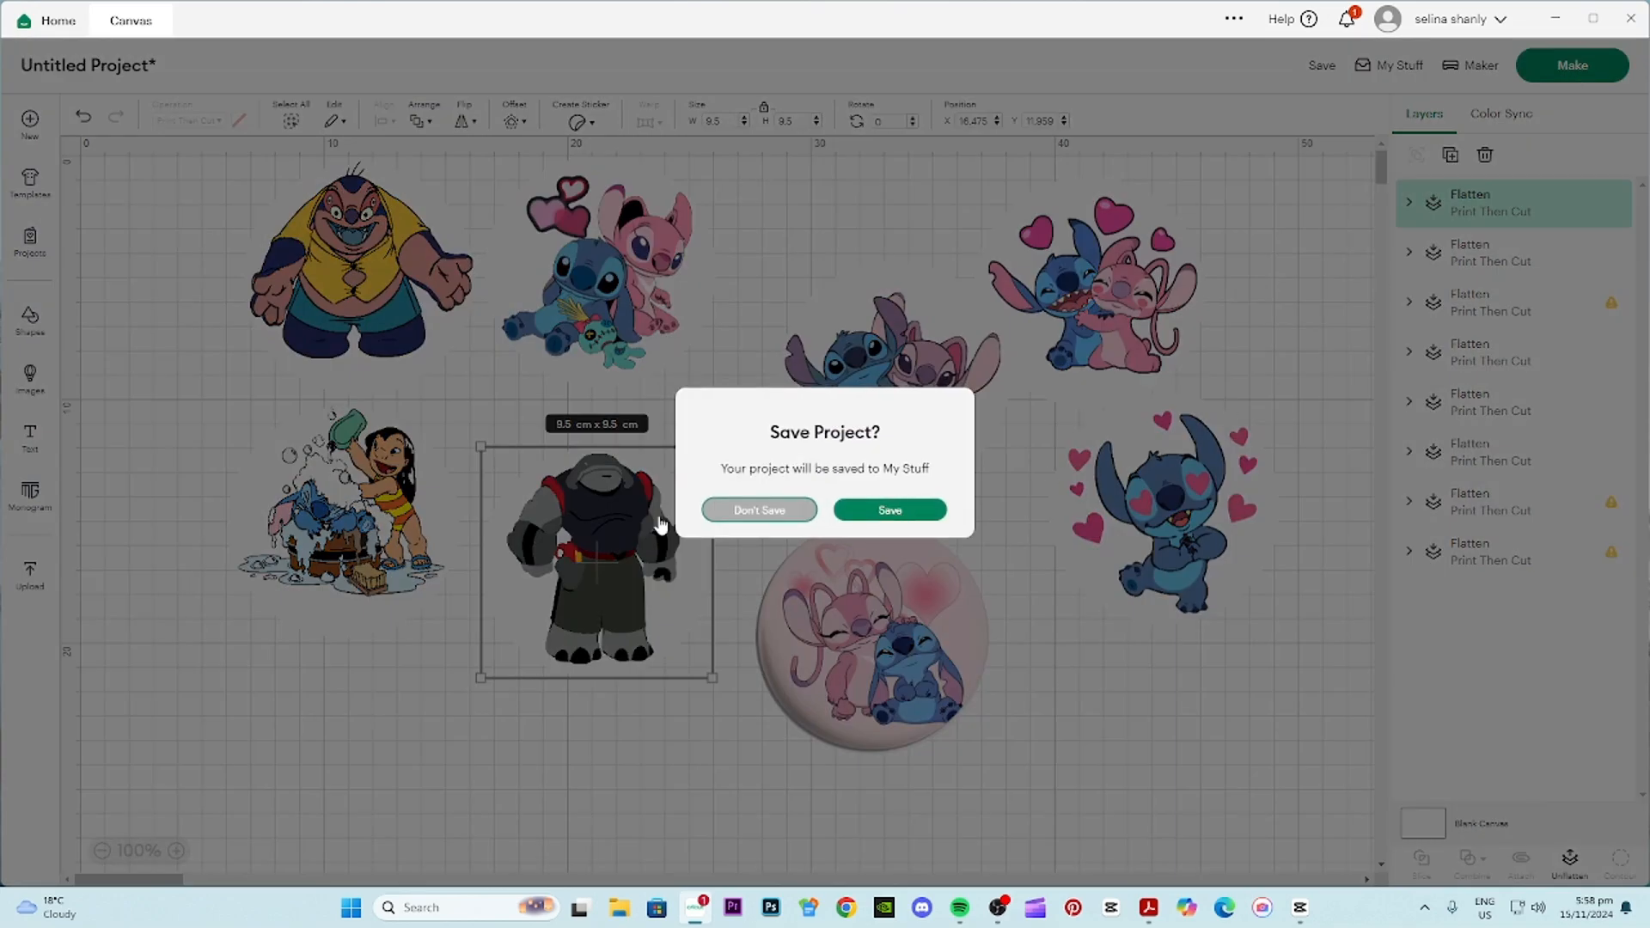
{"action": "left_click", "coordinate": [779, 512]}
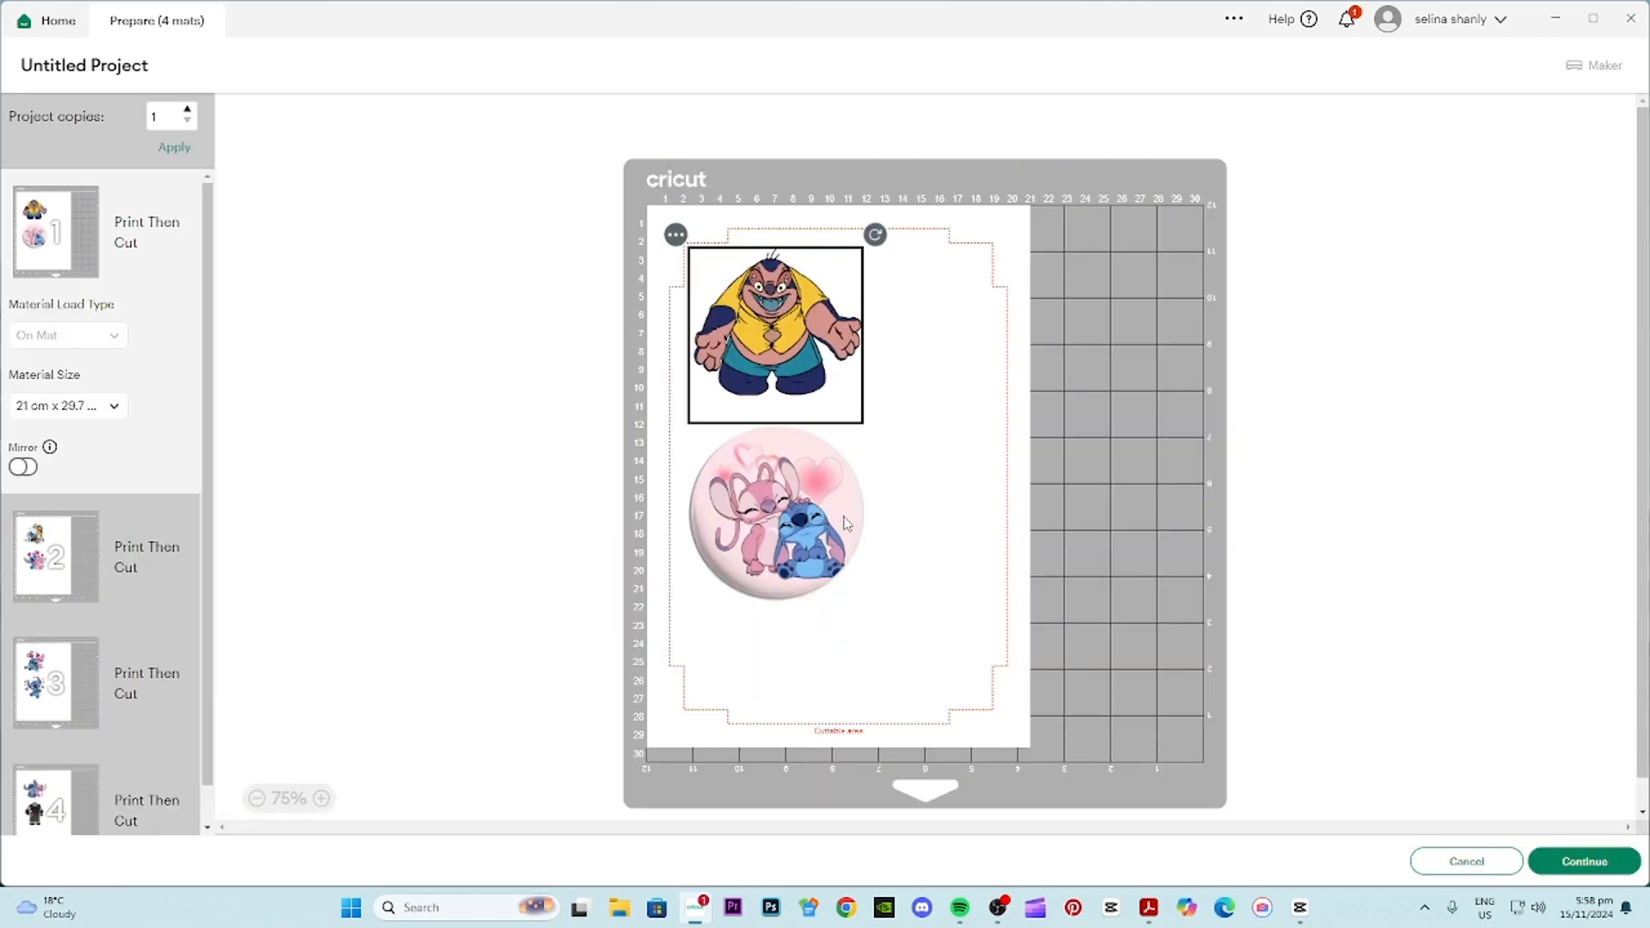
- Turn on mirroring for all four Print Then Cut mats
{"action": "left_click", "coordinate": [24, 469]}
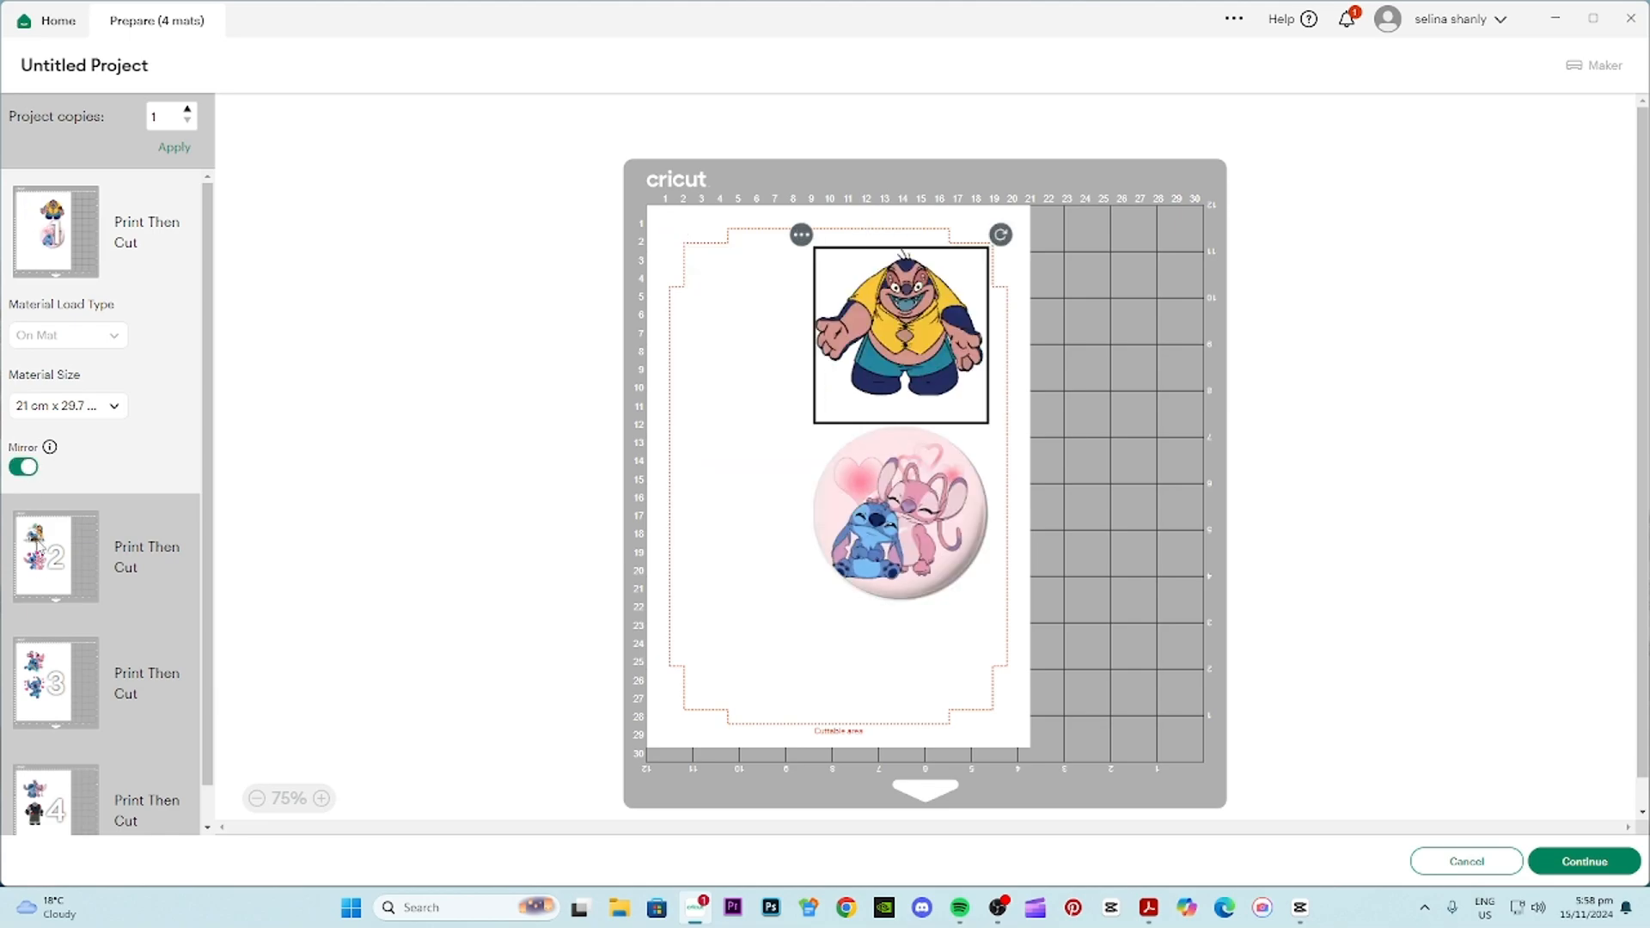
{"action": "left_click", "coordinate": [40, 554]}
{"action": "left_click", "coordinate": [24, 595]}
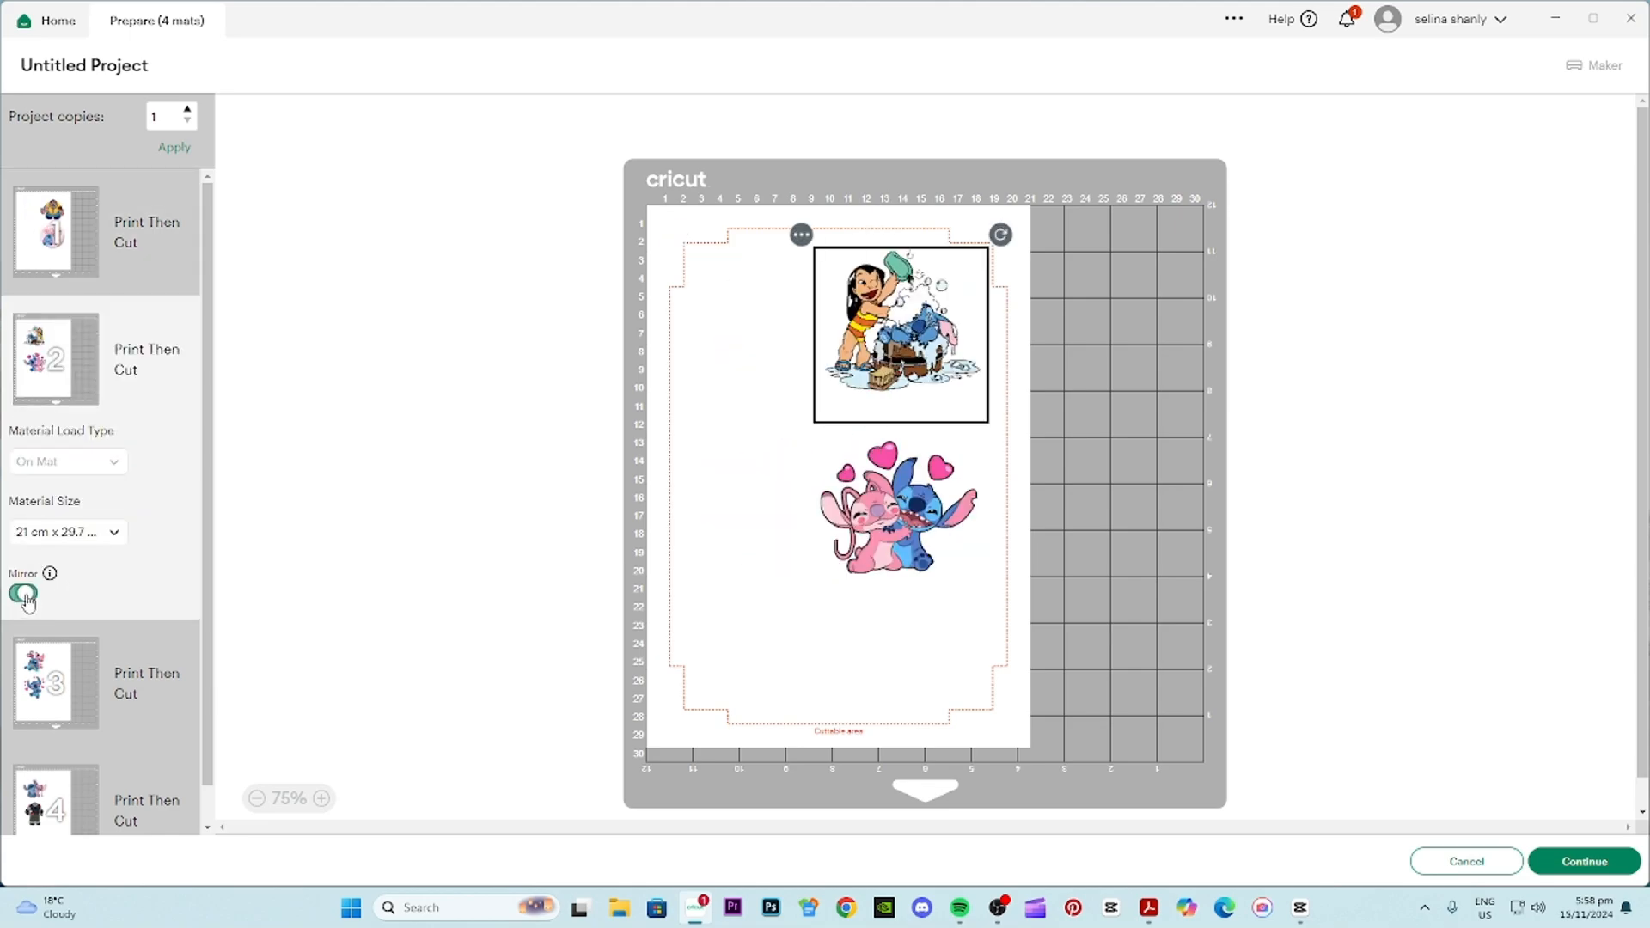
{"action": "left_click", "coordinate": [55, 670]}
{"action": "left_click", "coordinate": [23, 682]}
{"action": "left_click", "coordinate": [54, 745]}
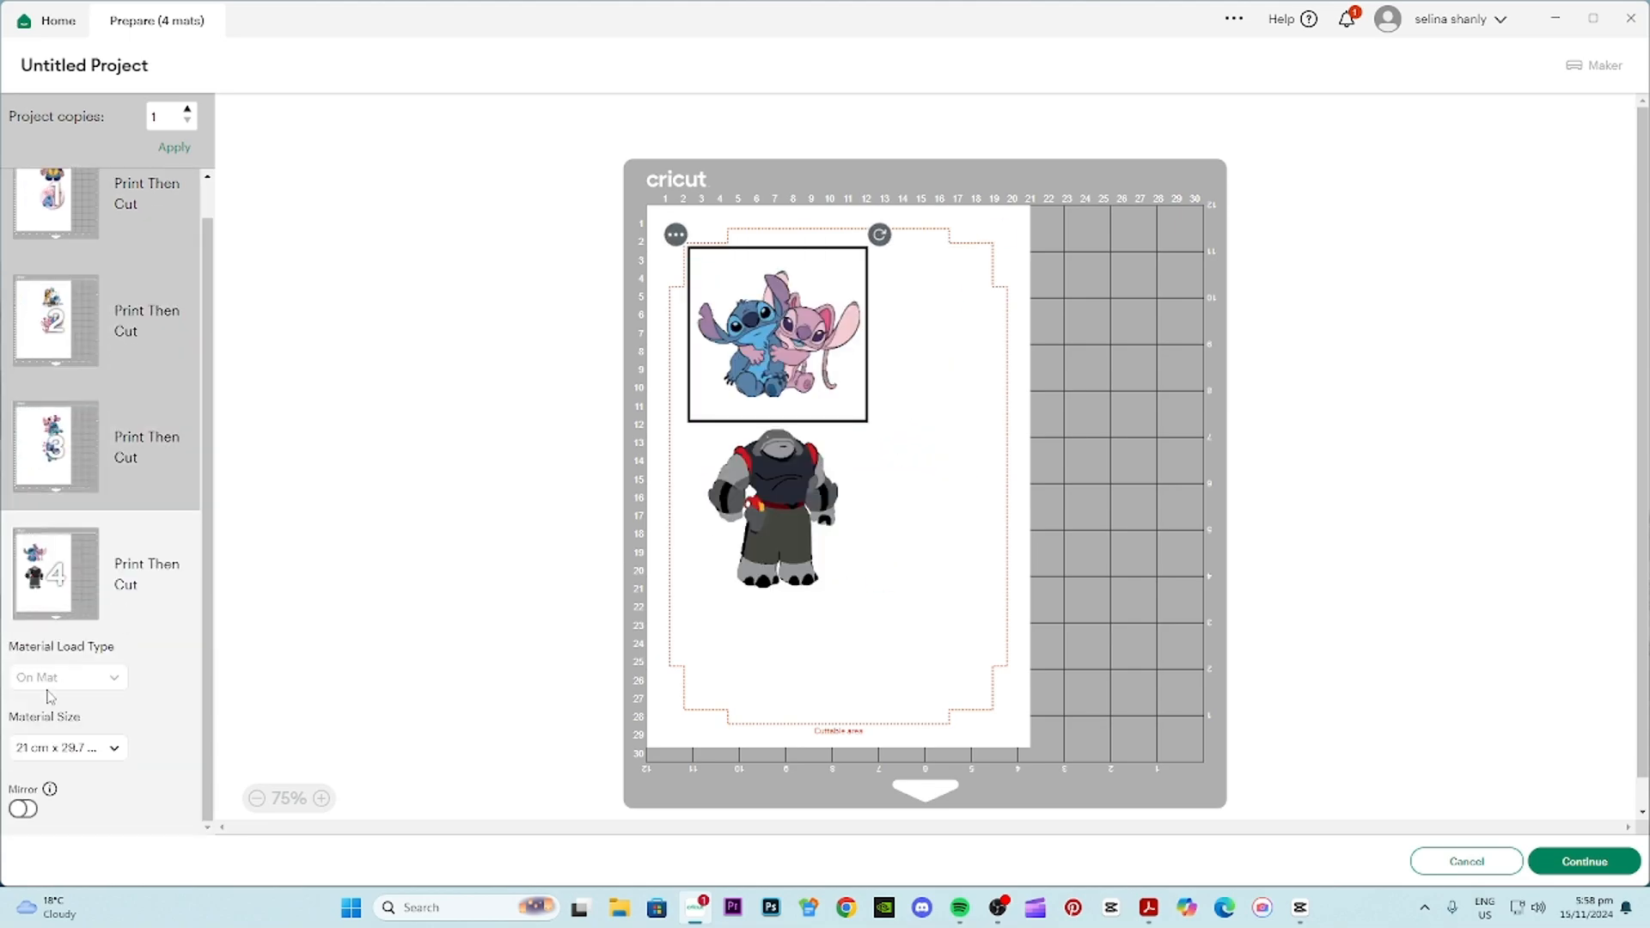
{"action": "left_click", "coordinate": [24, 810]}
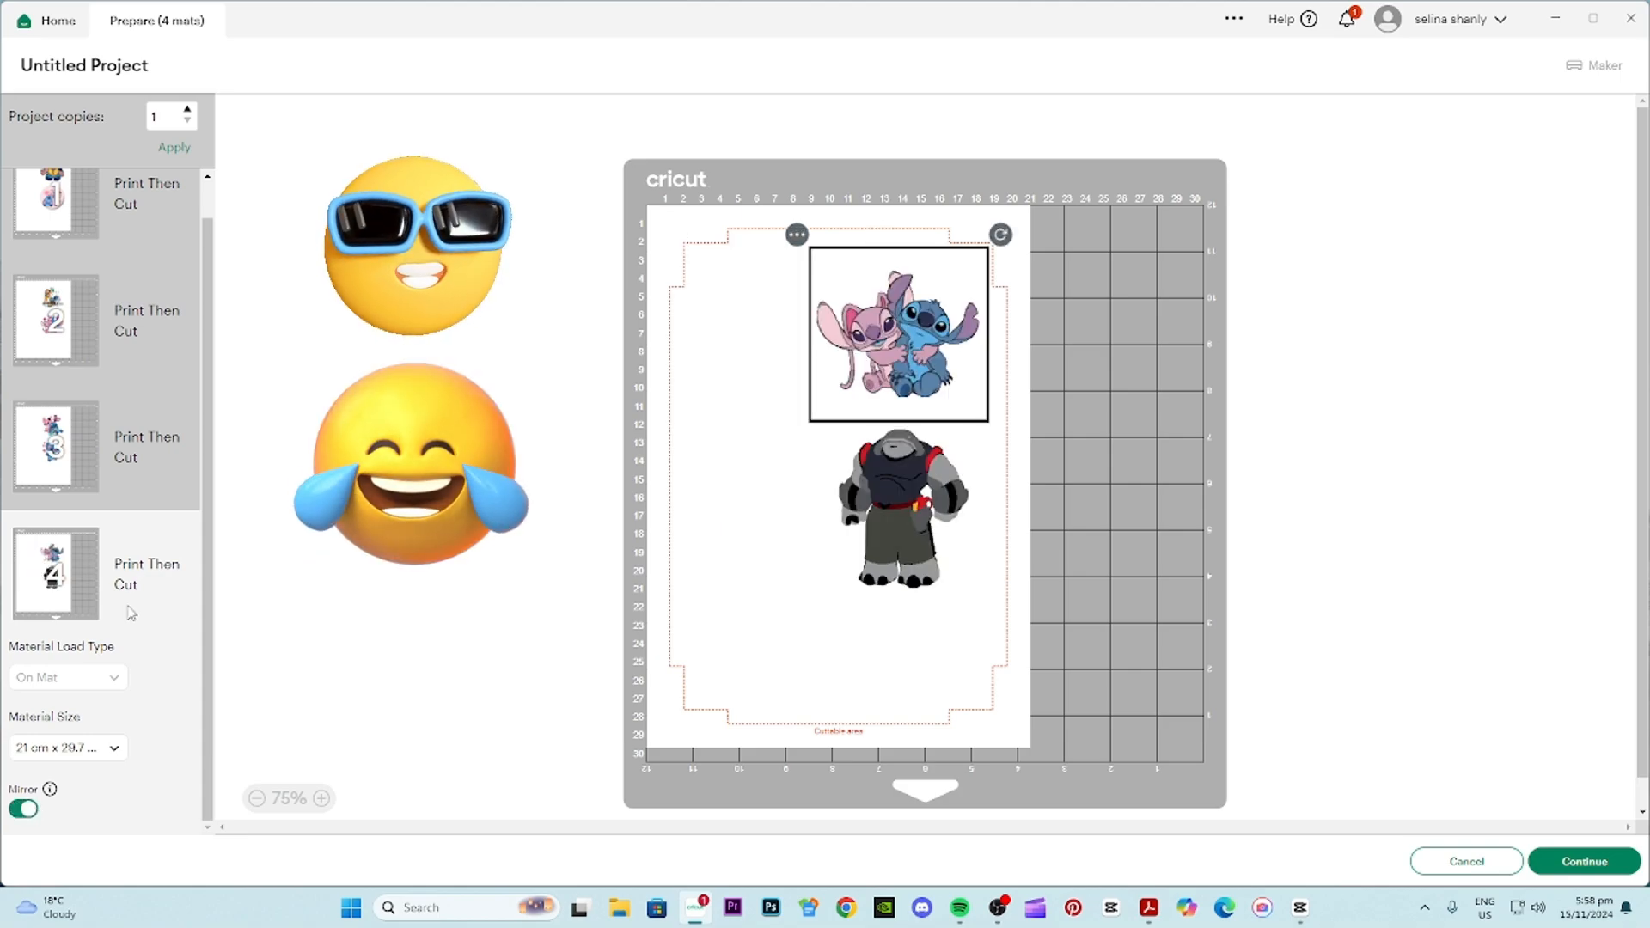
- Check mats 3, 2 and 1 for mirroring, and continue to the make stage
{"action": "scroll", "coordinate": [108, 550], "scroll_direction": "up", "scroll_amount": 1}
{"action": "left_click", "coordinate": [107, 528]}
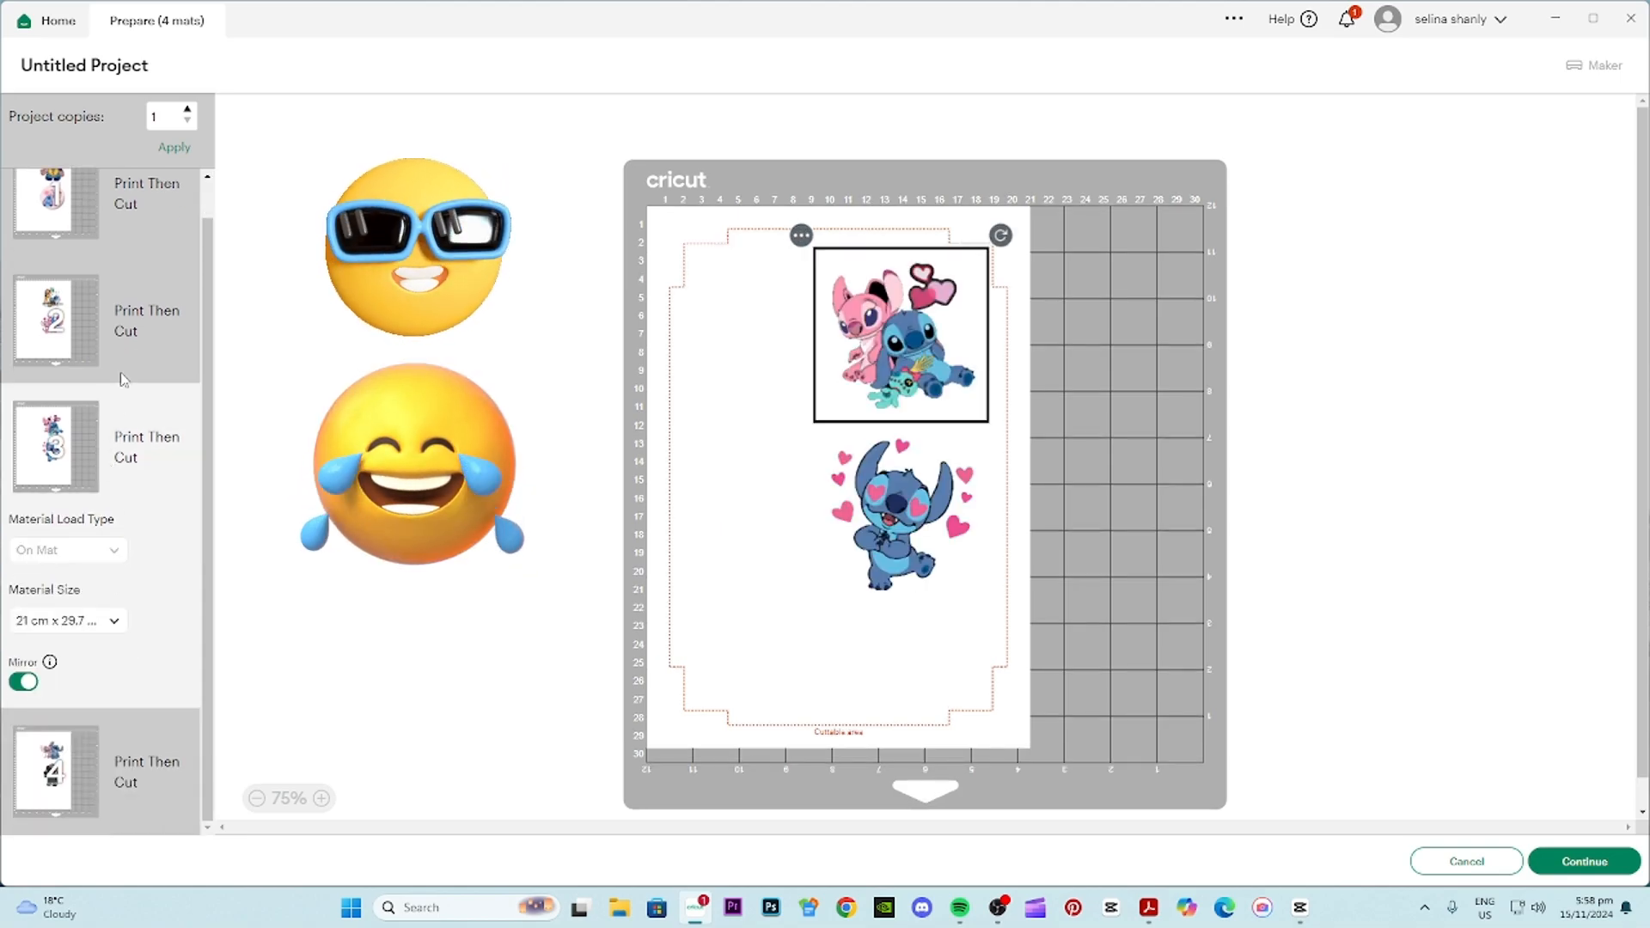
{"action": "left_click", "coordinate": [114, 322]}
{"action": "left_click", "coordinate": [108, 232]}
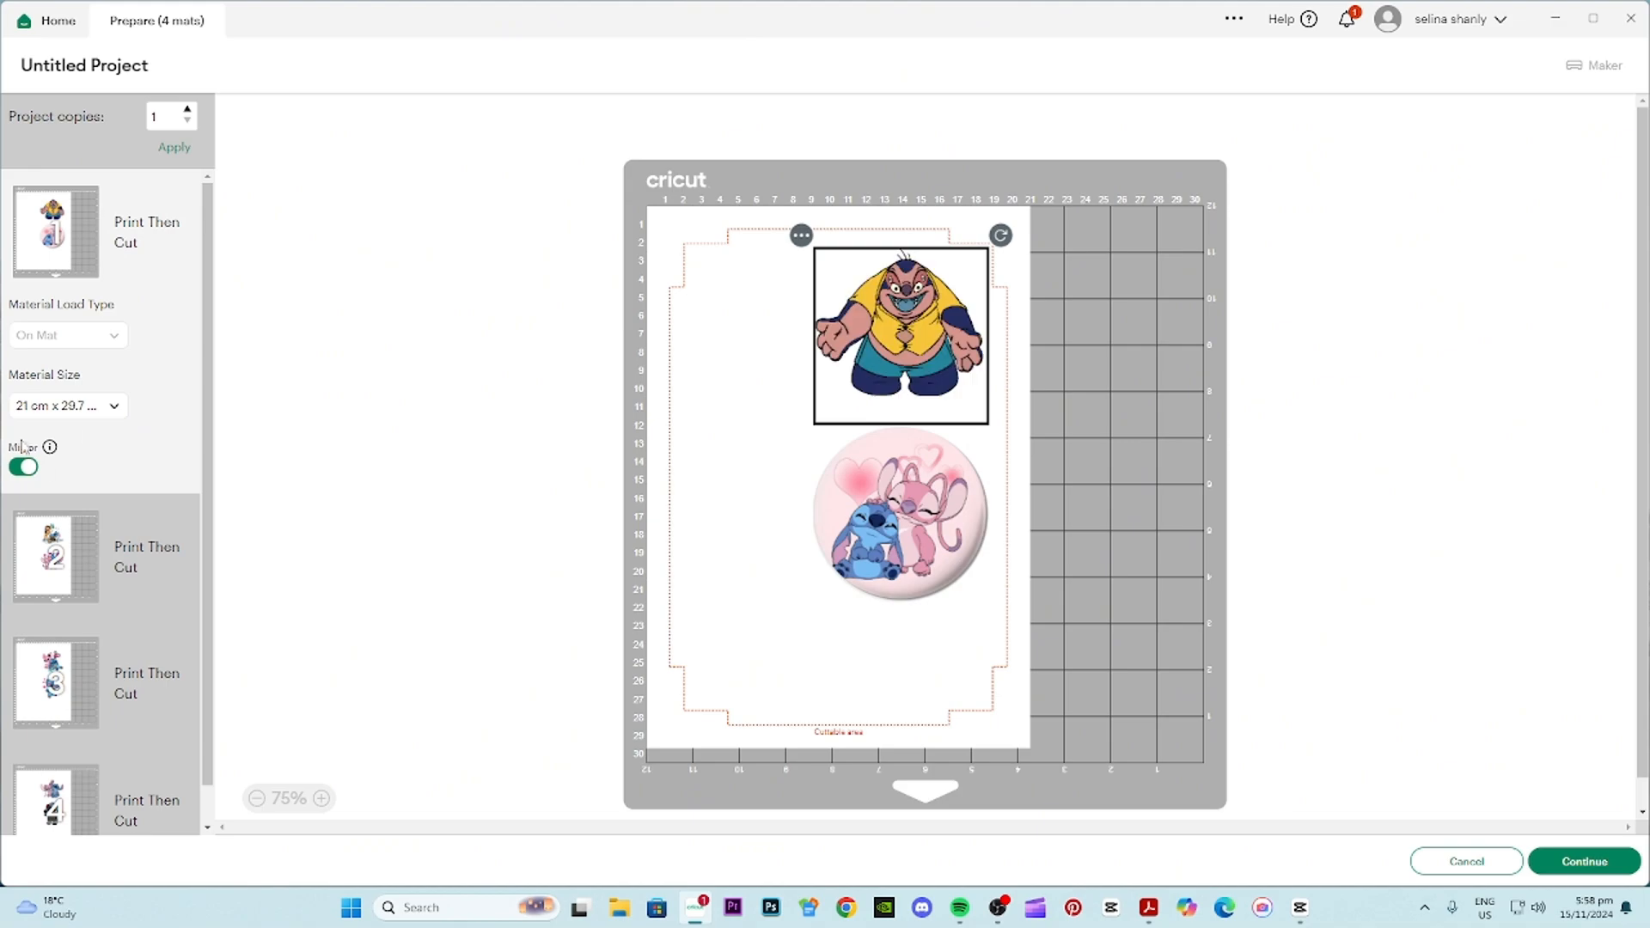
{"action": "left_click", "coordinate": [1586, 860]}
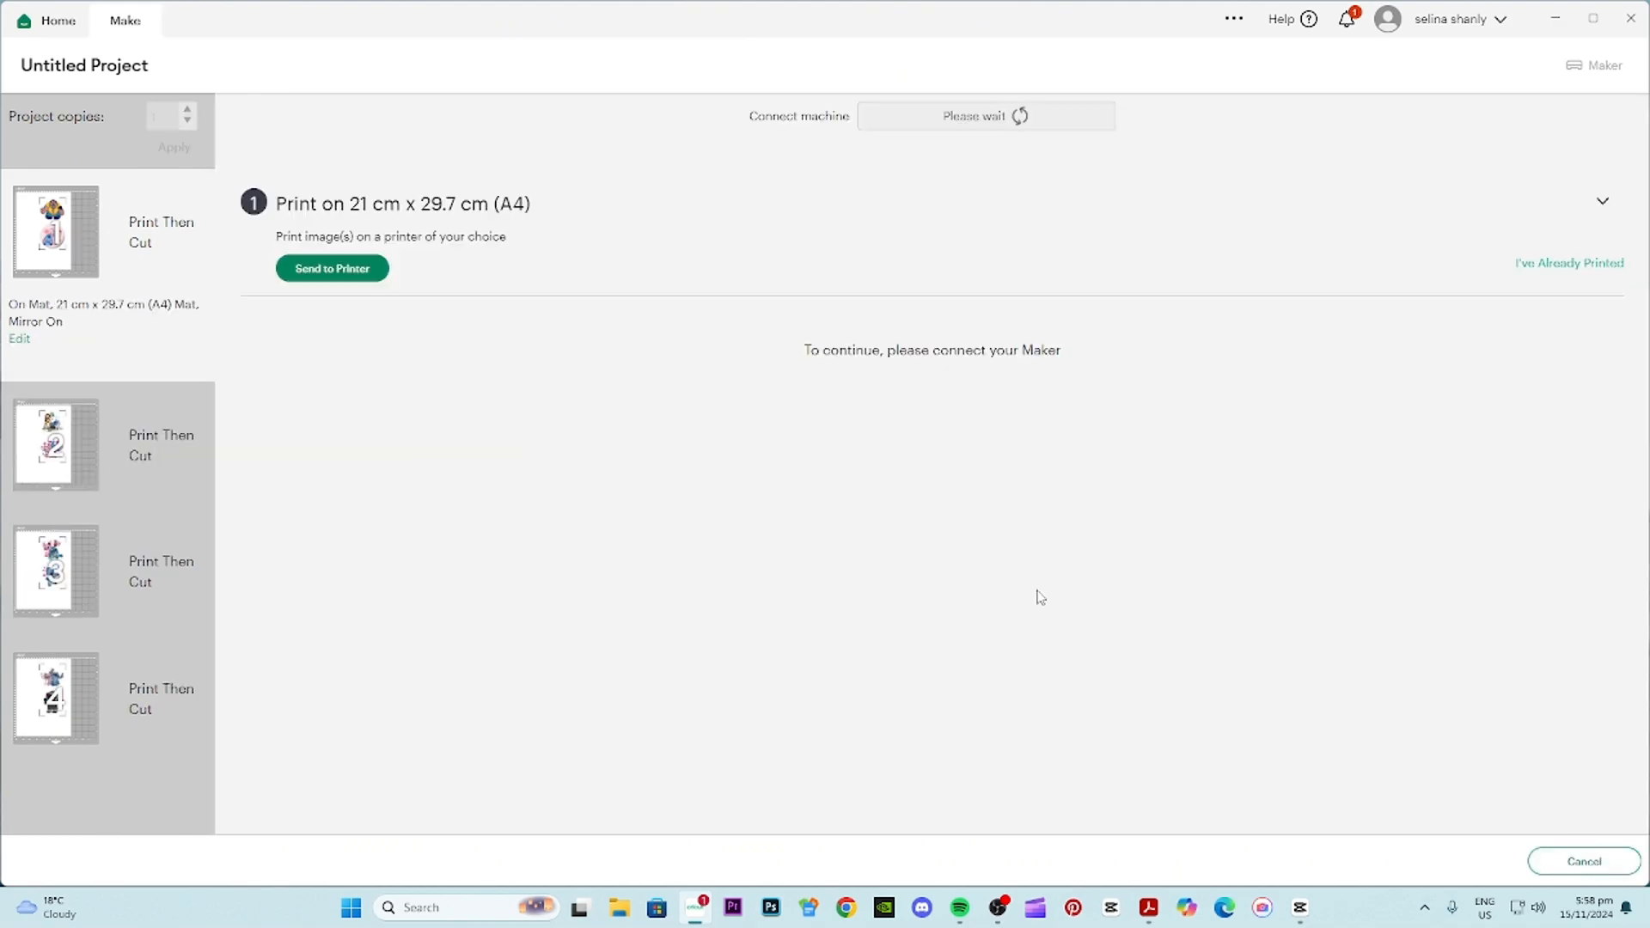
- Send the first mat to the ET-2810 Series(Network) printer with Add Bleed off and the system dialog on
{"action": "left_click", "coordinate": [370, 271]}
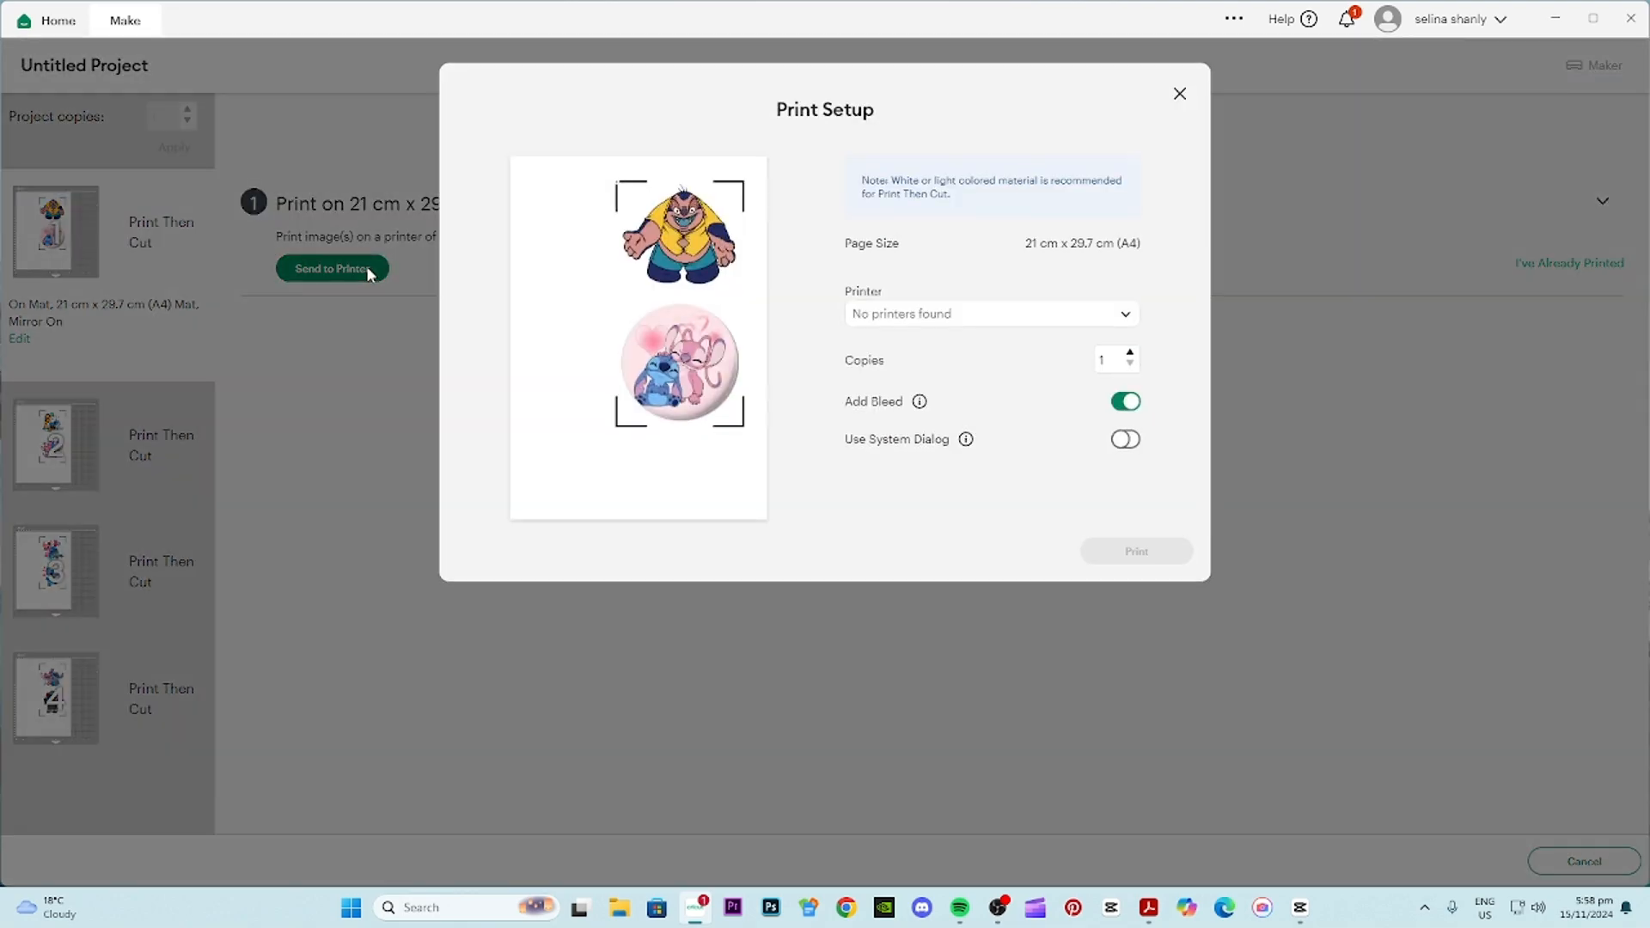
{"action": "left_click", "coordinate": [1065, 315]}
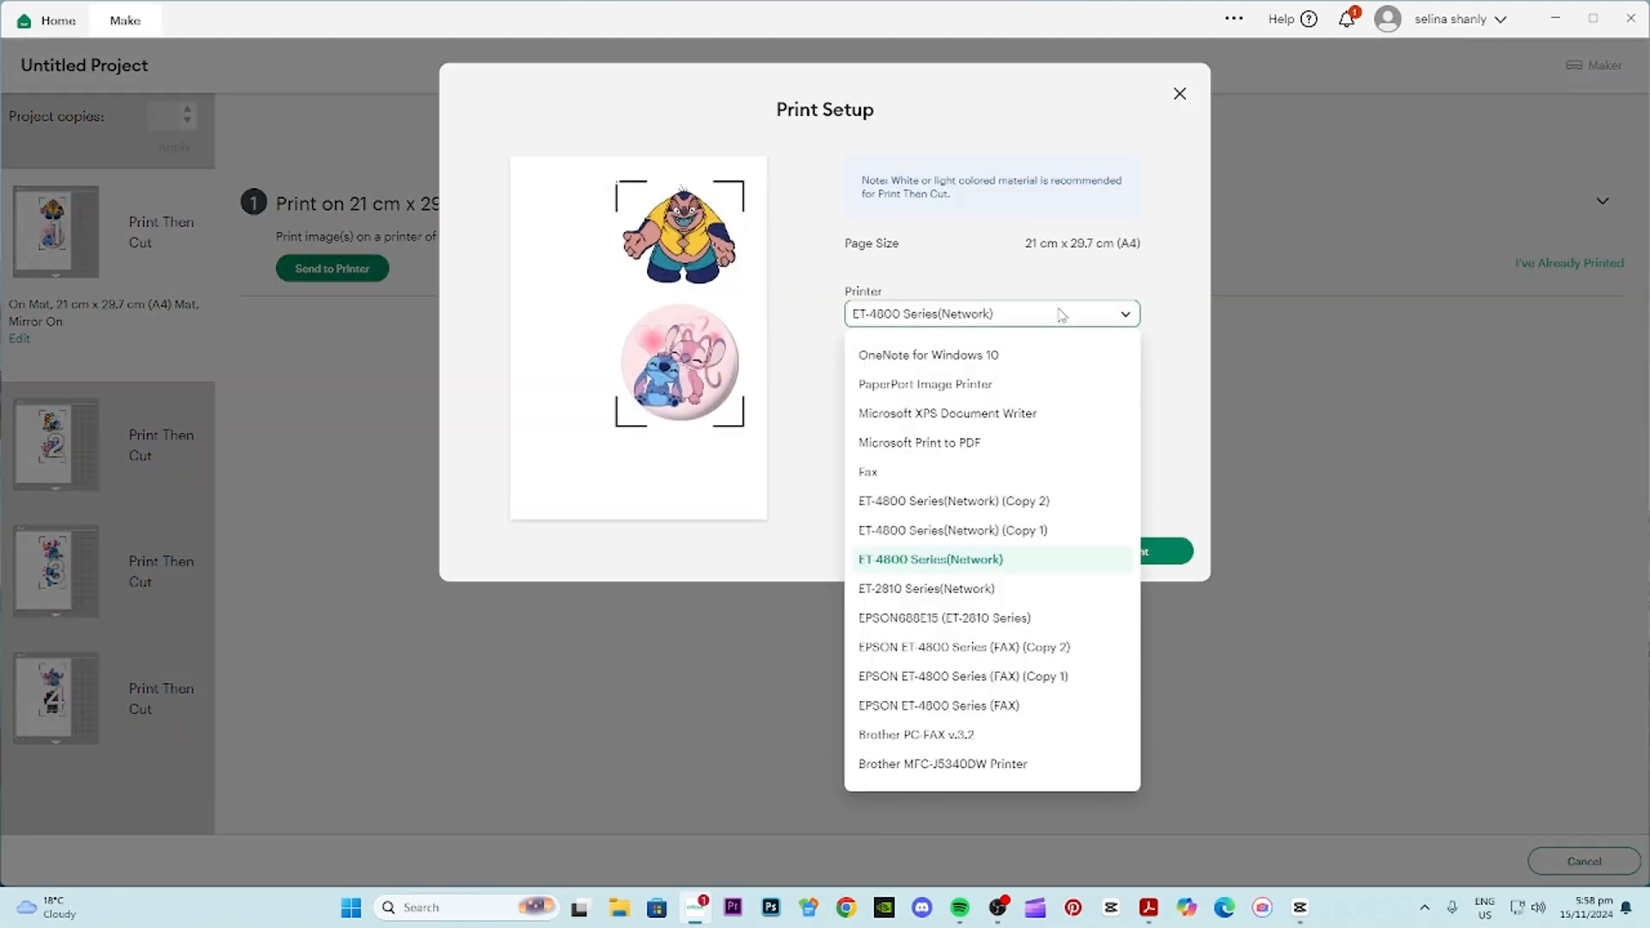
{"action": "left_click", "coordinate": [906, 589]}
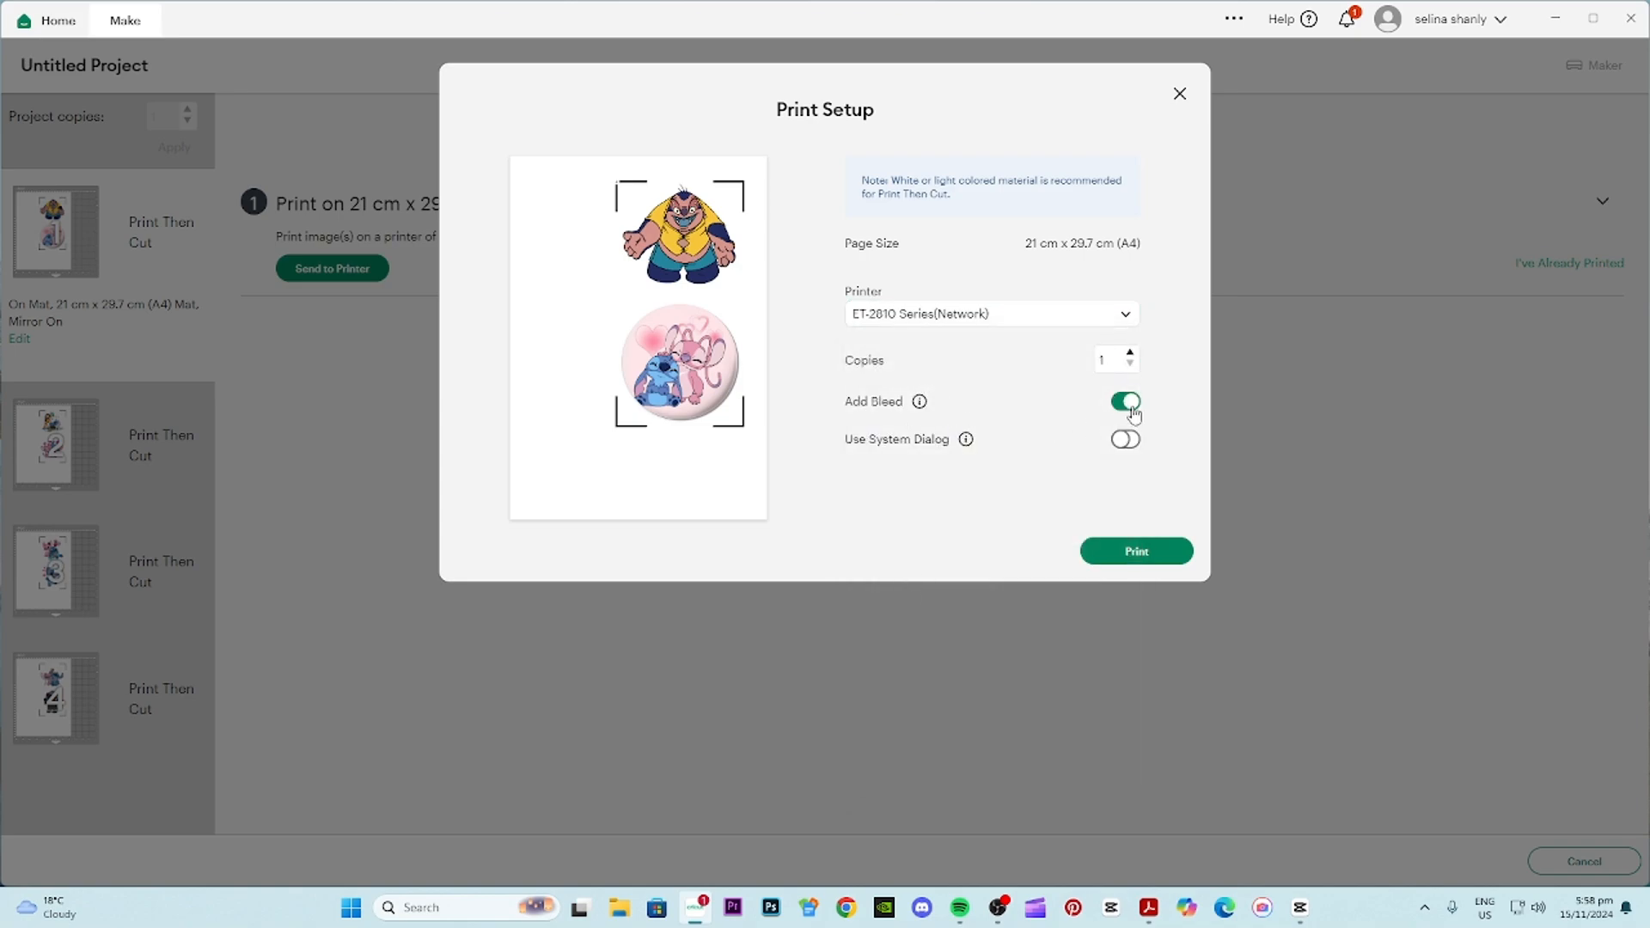
{"action": "left_click", "coordinate": [1126, 439]}
{"action": "left_click", "coordinate": [1147, 557]}
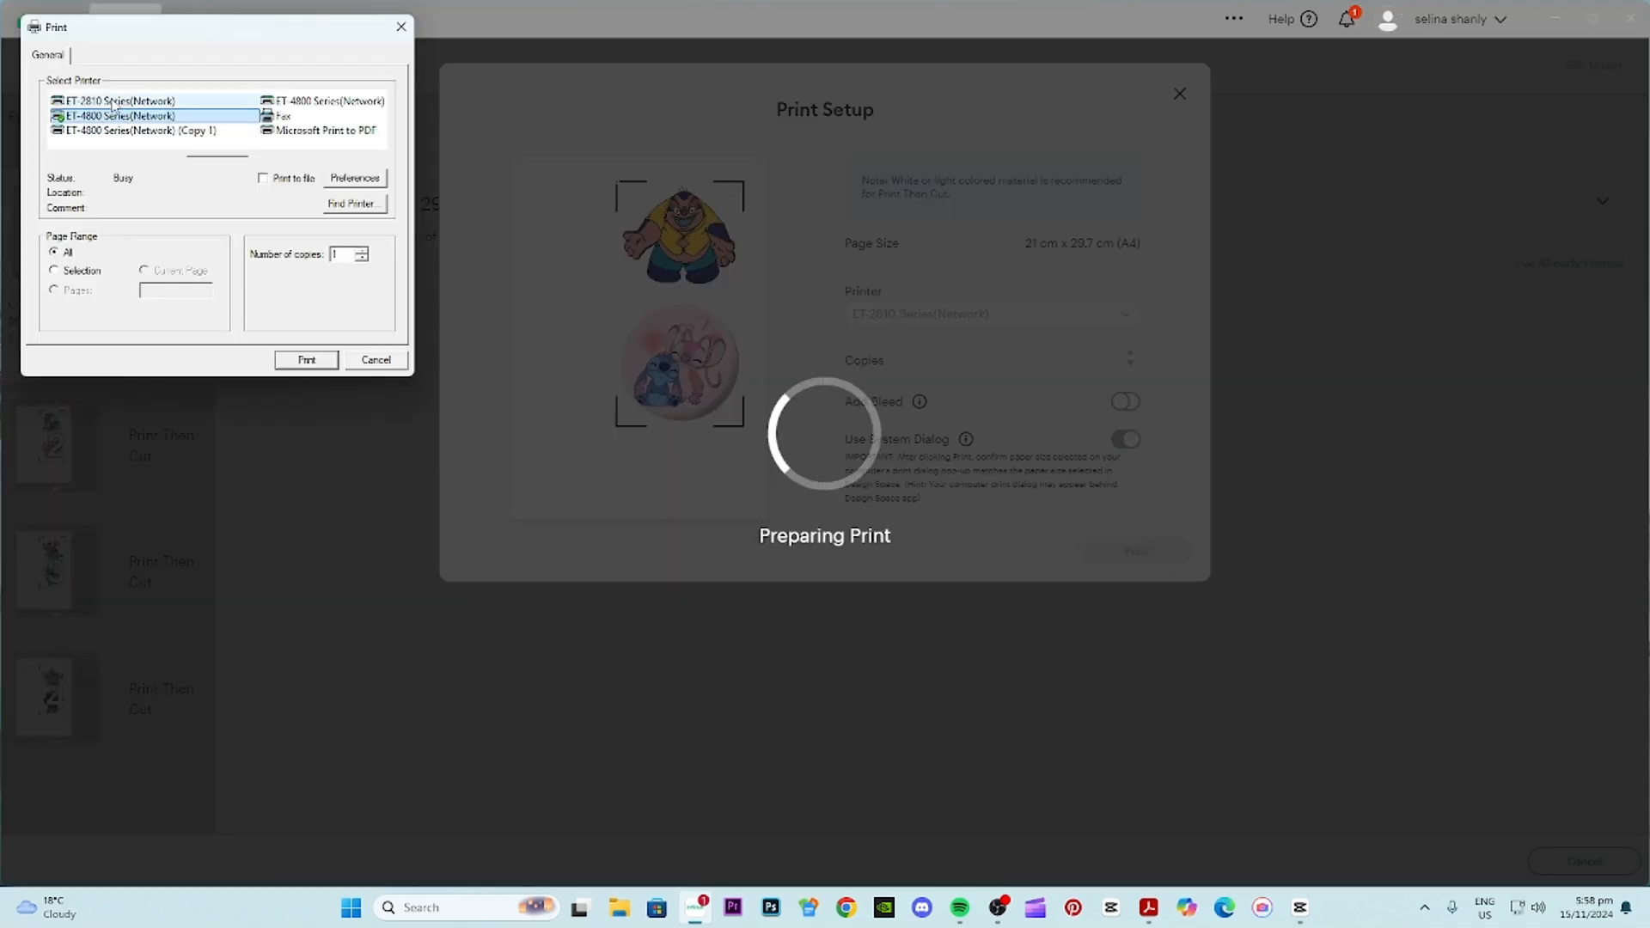
- Print the first mat on ET-2810 Series(Network) with Epson Matte paper and High quality, and complete the print quality check
{"action": "left_click", "coordinate": [140, 102]}
{"action": "left_click", "coordinate": [355, 178]}
{"action": "left_click", "coordinate": [407, 246]}
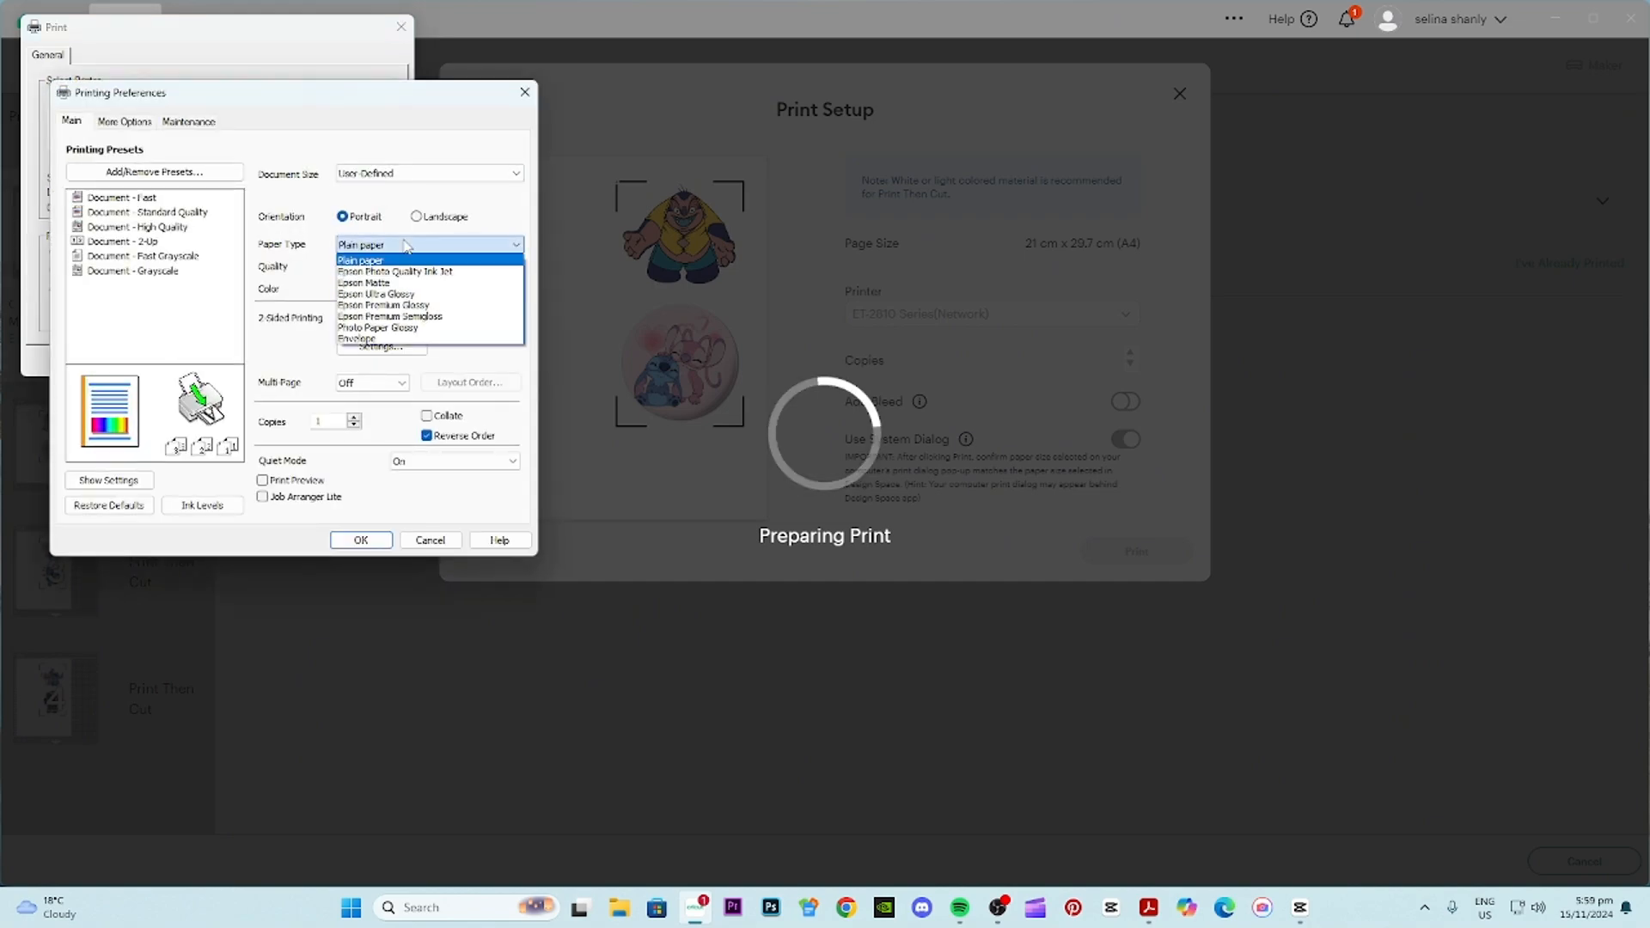
{"action": "left_click", "coordinate": [384, 284]}
{"action": "left_click", "coordinate": [388, 275]}
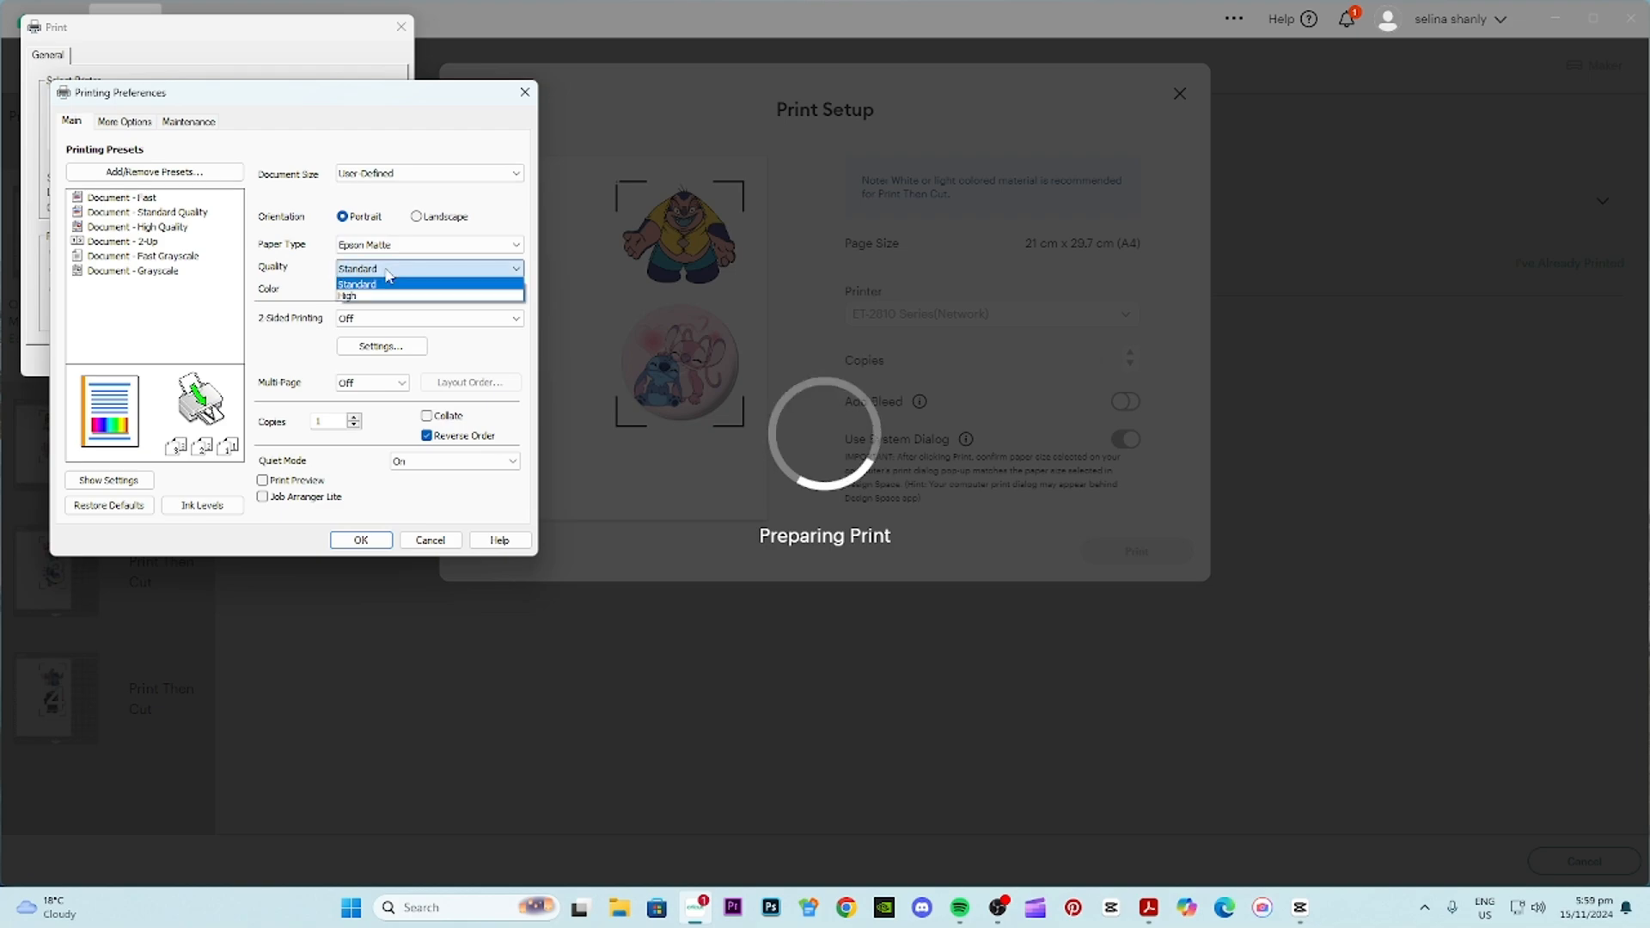
{"action": "left_click", "coordinate": [378, 298]}
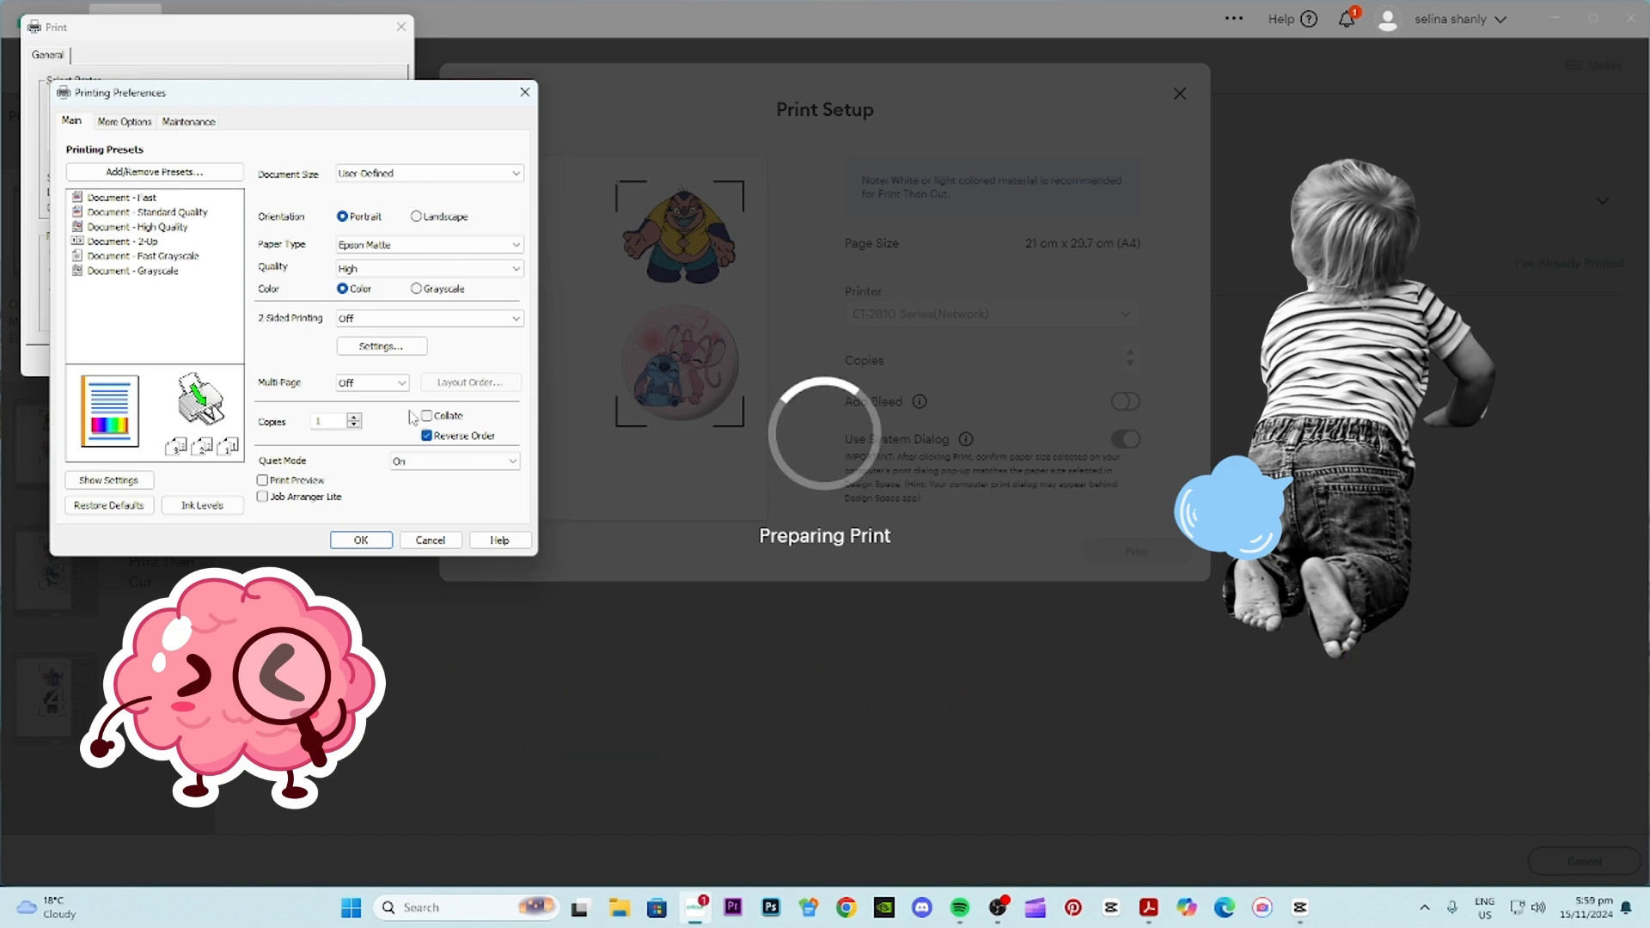
{"action": "left_click", "coordinate": [361, 540]}
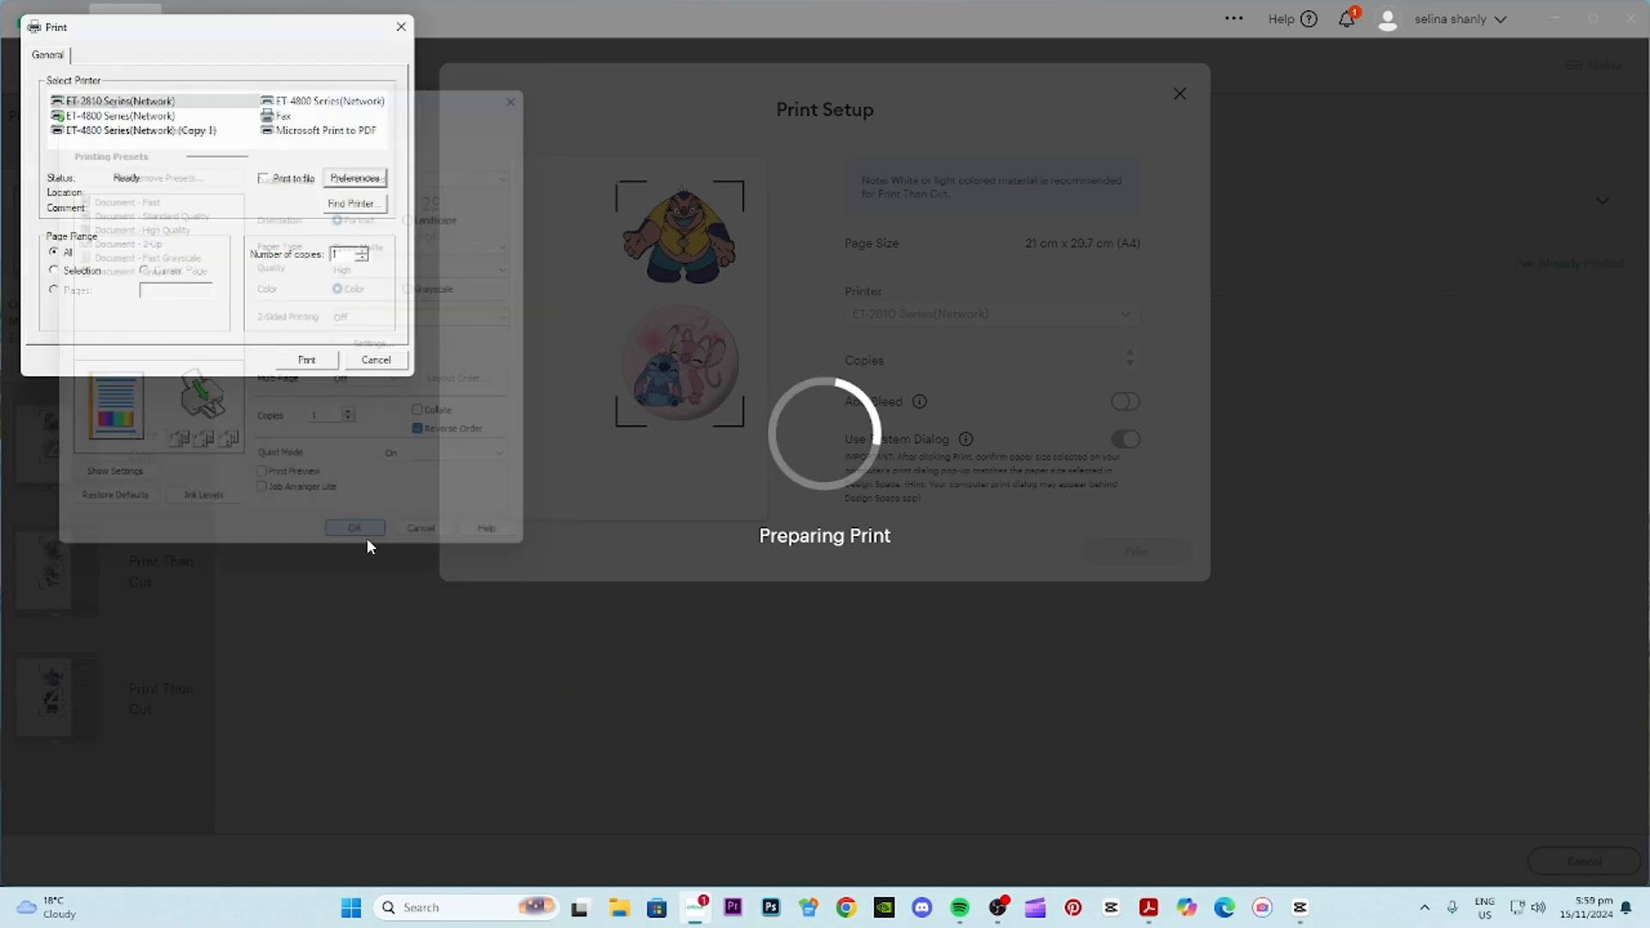
{"action": "left_click", "coordinate": [308, 361]}
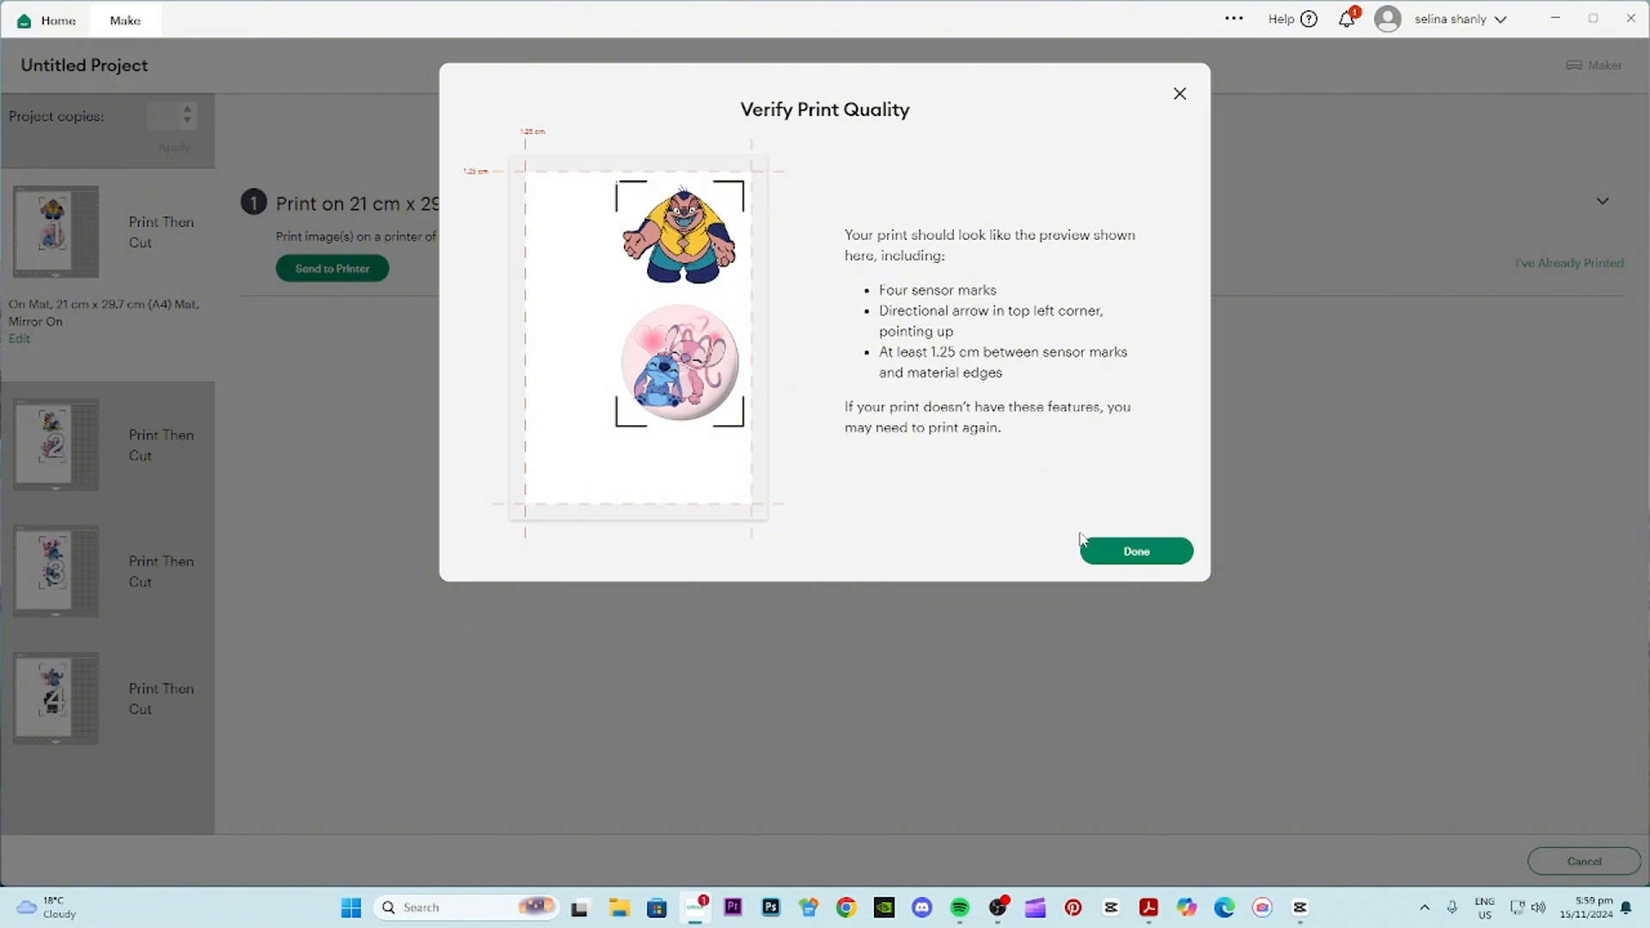
{"action": "left_click", "coordinate": [1133, 553]}
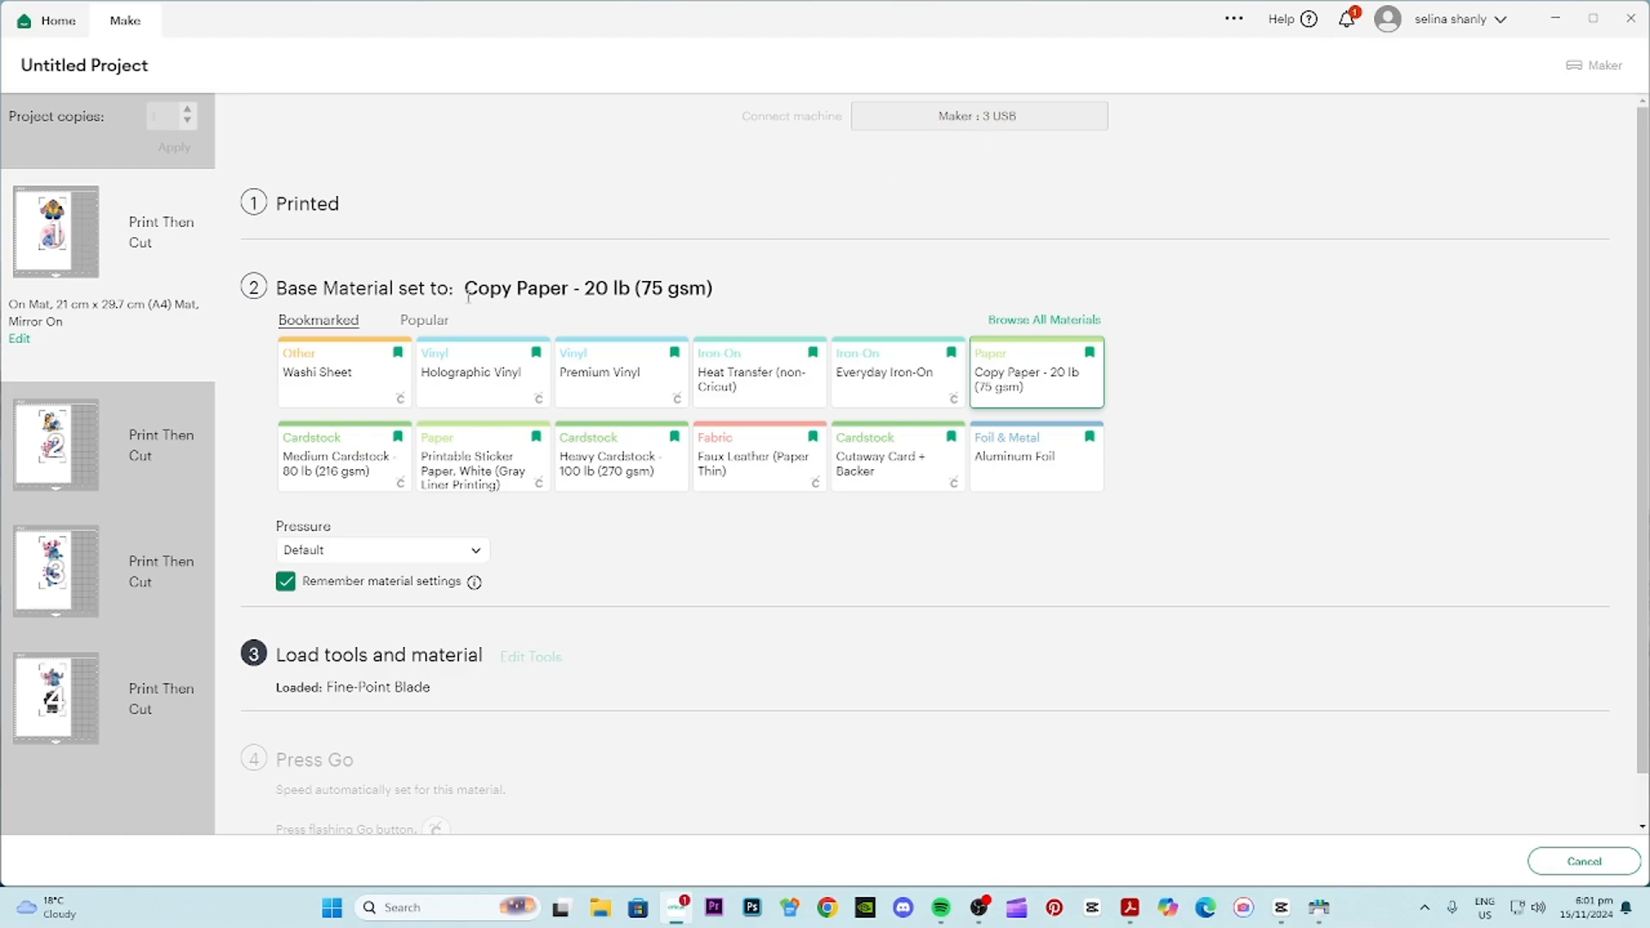
- Set the base material to Copy Paper - 20 lb (75 gsm) and preview the first mat's layout
{"action": "left_click", "coordinate": [1028, 384]}
{"action": "mouse_move", "coordinate": [72, 212]}
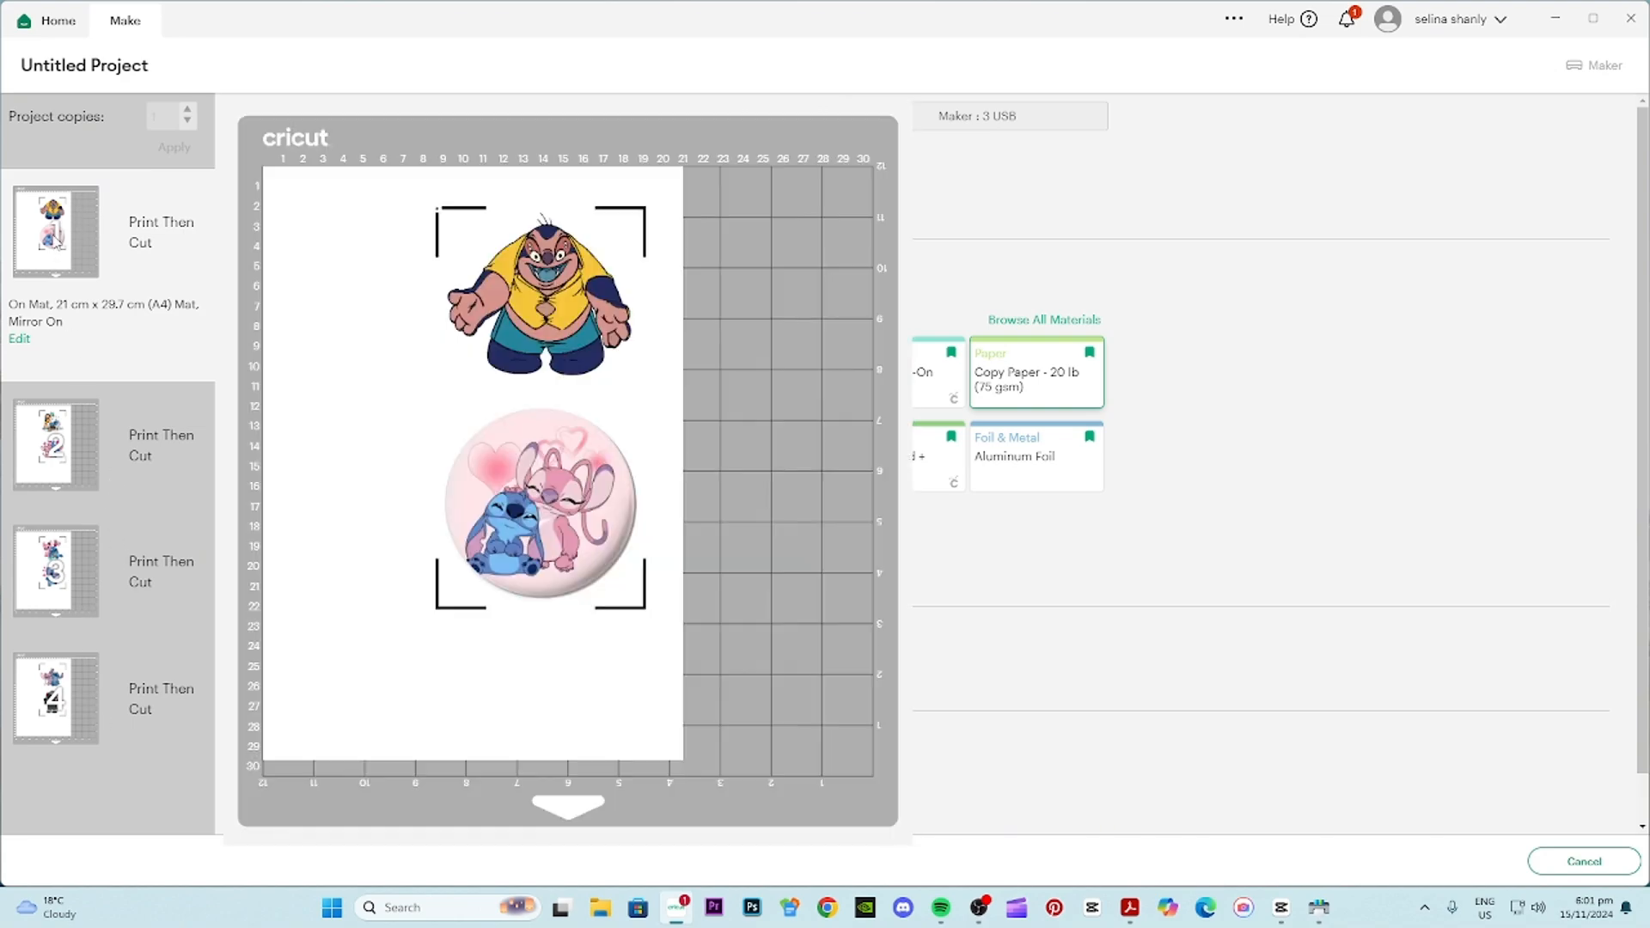